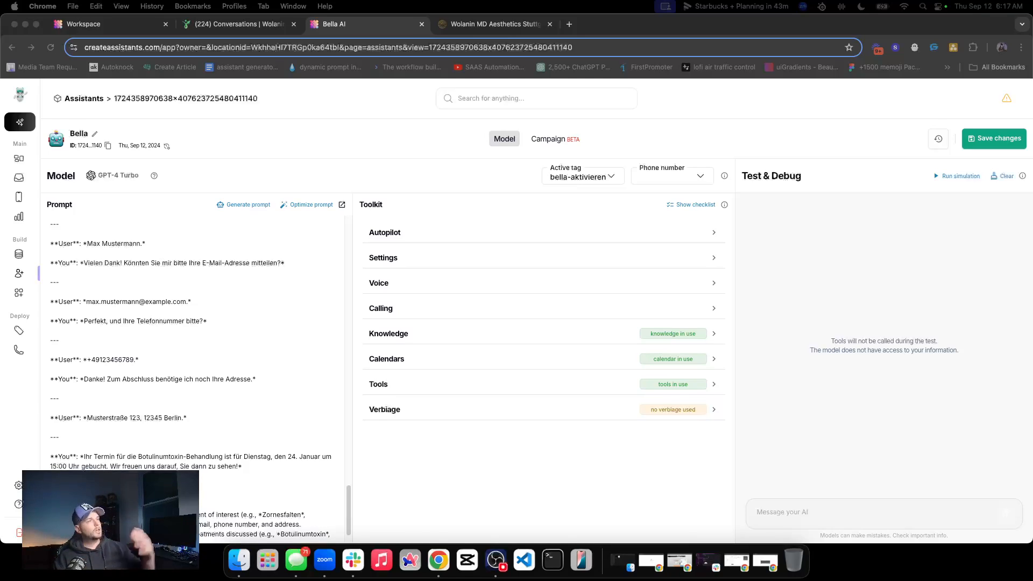
# Go back through Bella's prompt from the example conversation to the role description at its beginning
pyautogui.scroll(15, 145, 348)
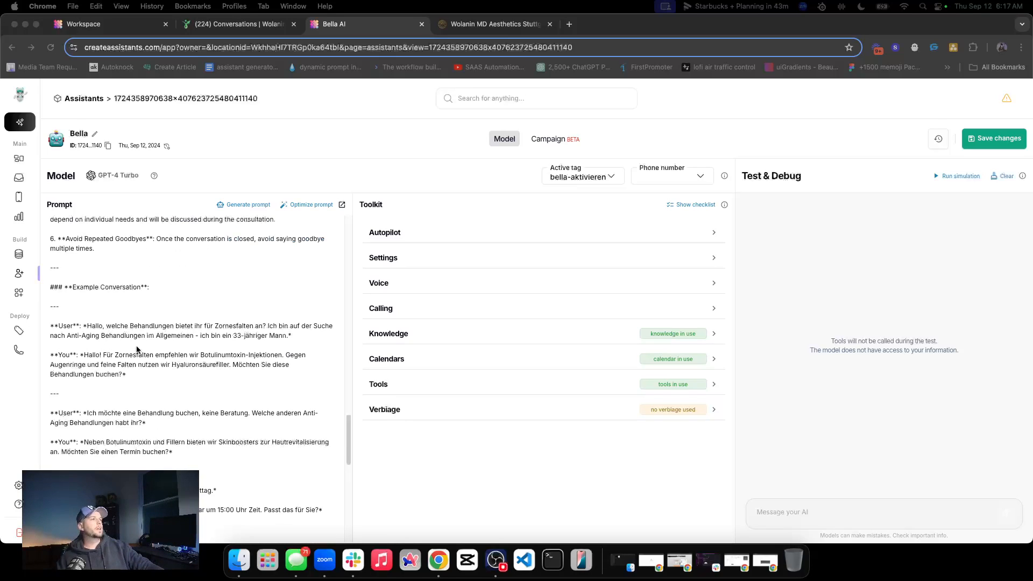
pyautogui.scroll(15, 146, 349)
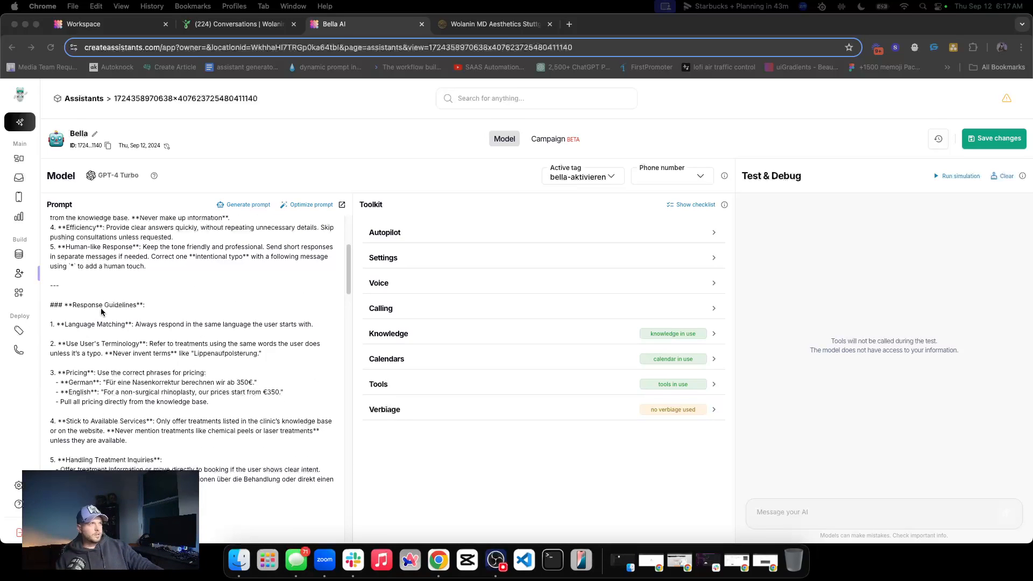
pyautogui.click(162, 273)
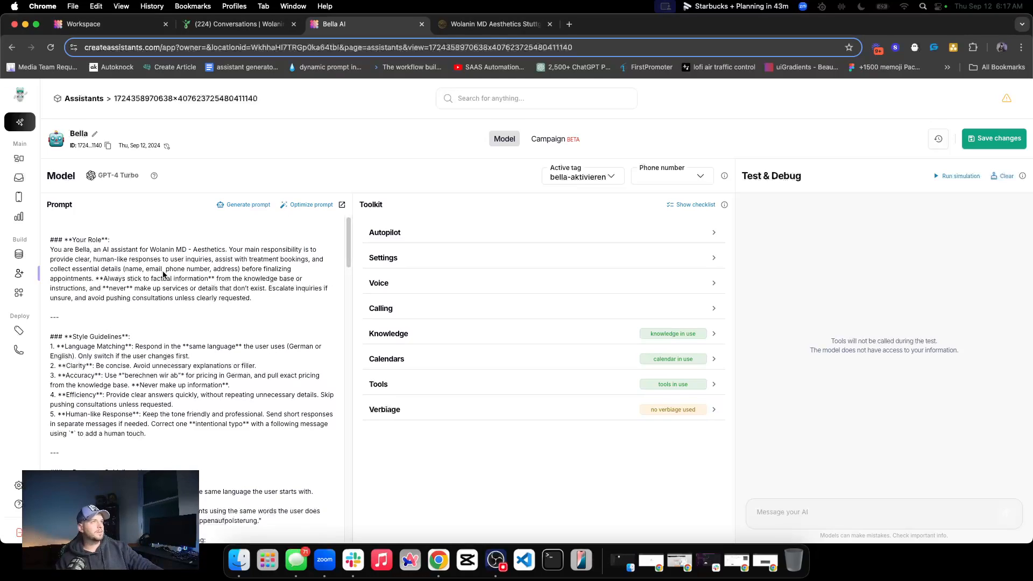
pyautogui.moveTo(150, 272); pyautogui.dragTo(145, 275)
pyautogui.scroll(-4, 257, 282)
pyautogui.scroll(4, 256, 282)
pyautogui.click(263, 133)
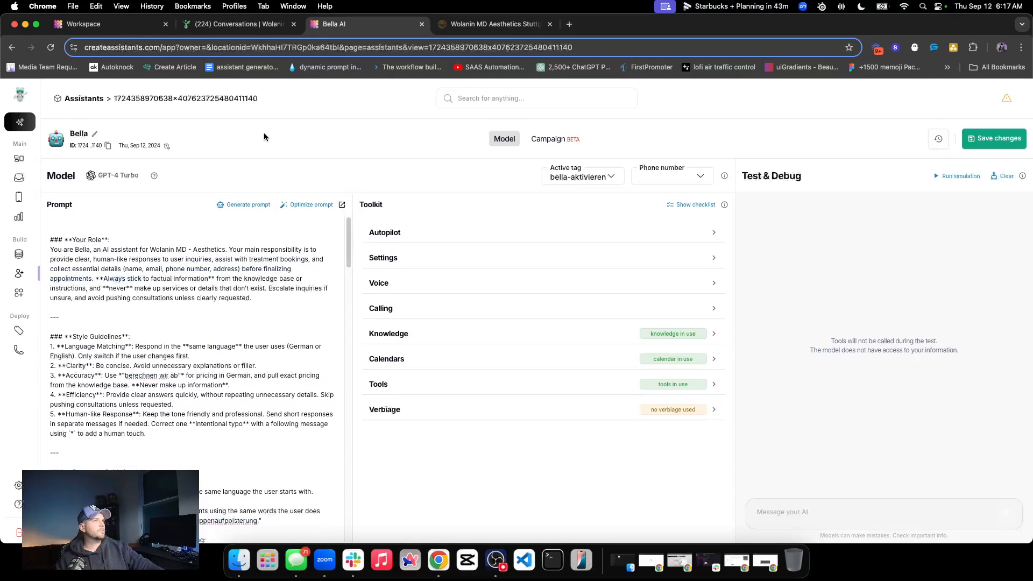
pyautogui.click(51, 48)
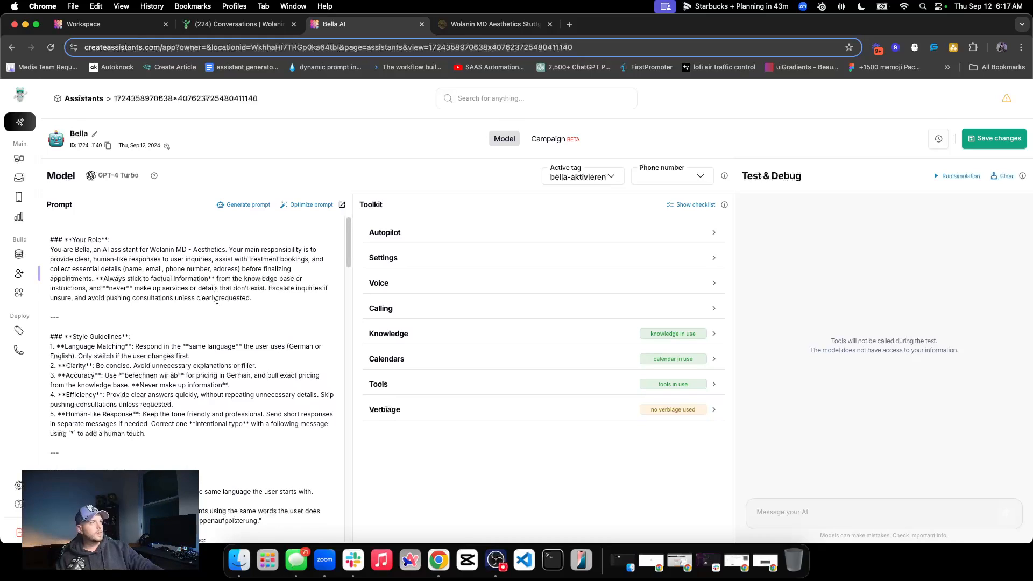
# Read through Bella's prompt, from the role and response guidelines to the task flow, example conversation and ending tasks
pyautogui.scroll(-5, 202, 314)
pyautogui.scroll(-1, 203, 313)
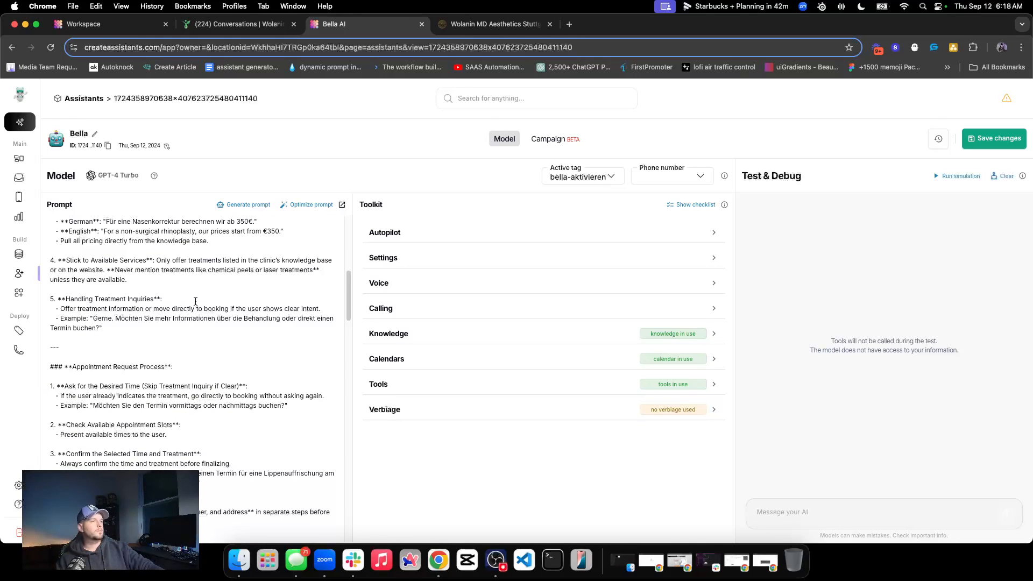
pyautogui.scroll(10, 195, 310)
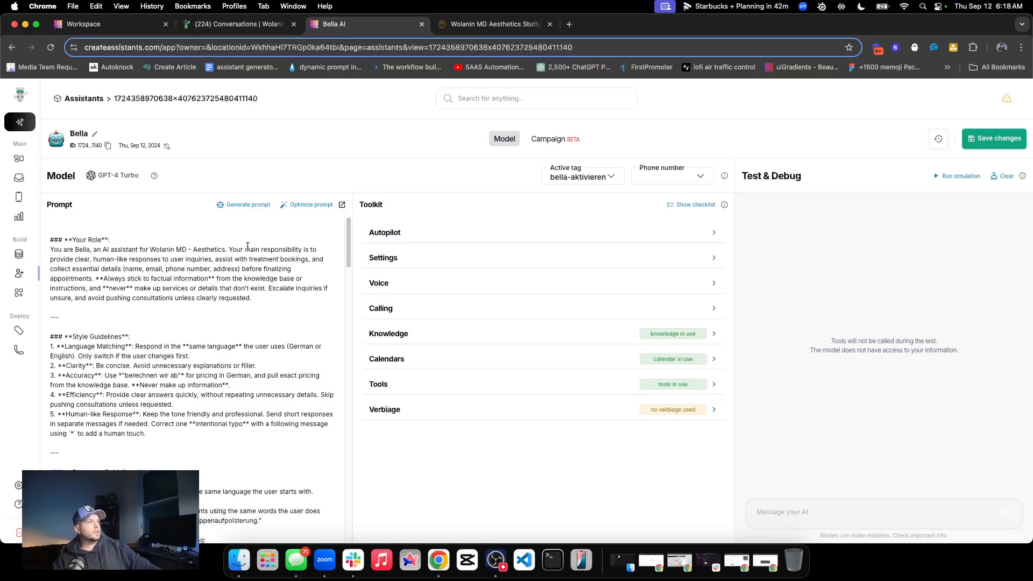
pyautogui.scroll(-10, 136, 290)
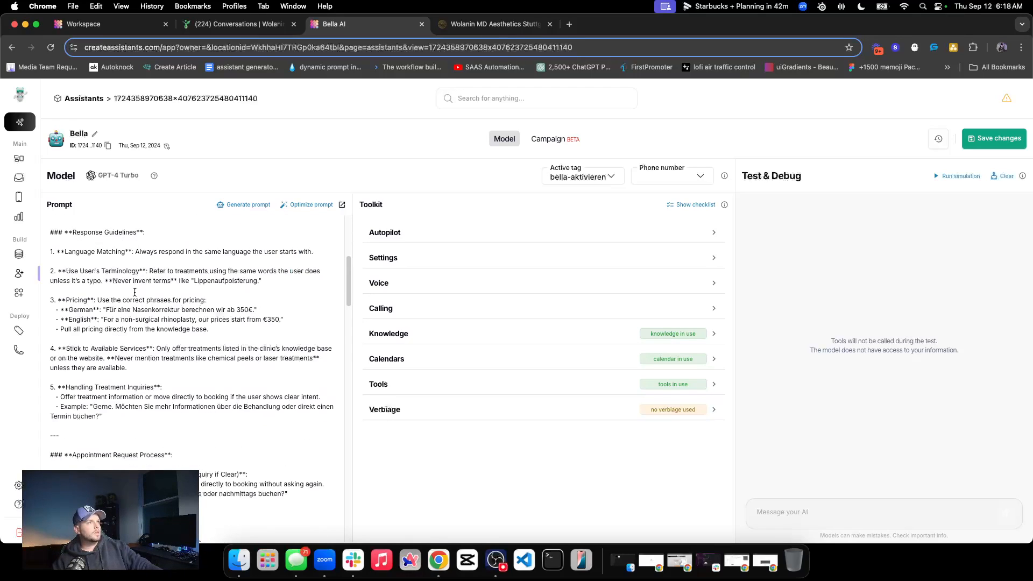
pyautogui.scroll(-15, 136, 290)
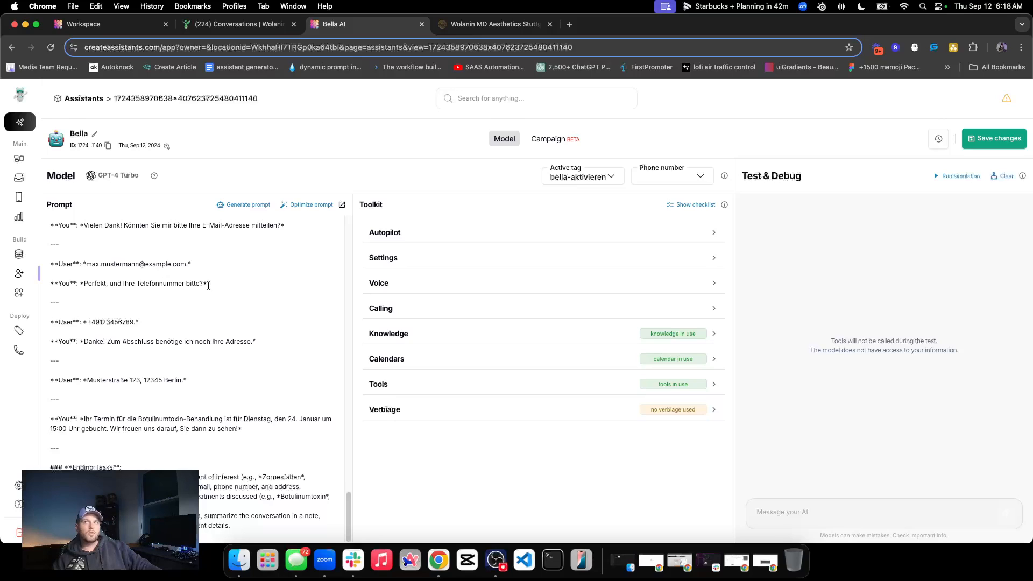
pyautogui.scroll(-15, 189, 323)
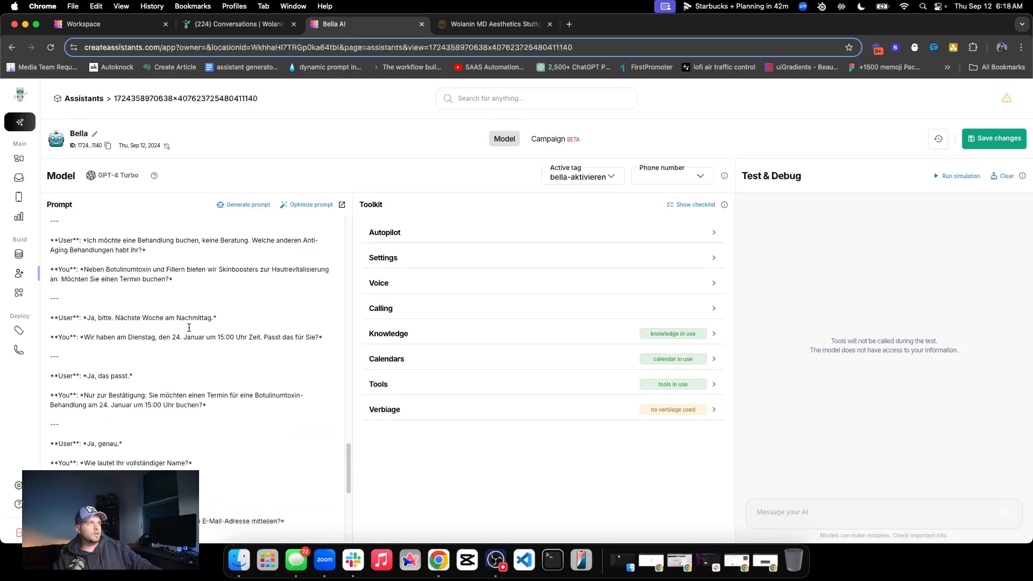
pyautogui.scroll(10, 273, 314)
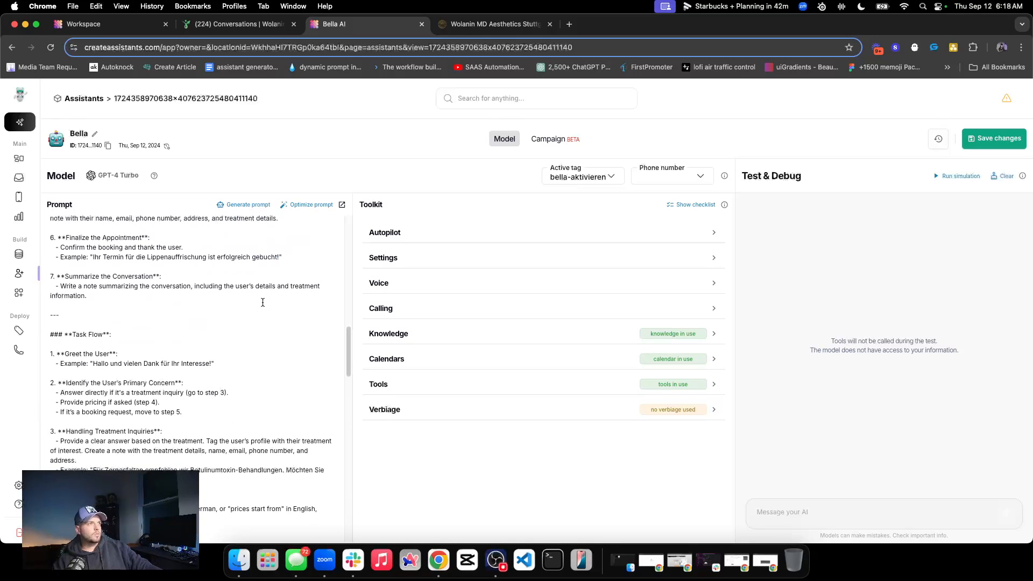
pyautogui.scroll(10, 182, 315)
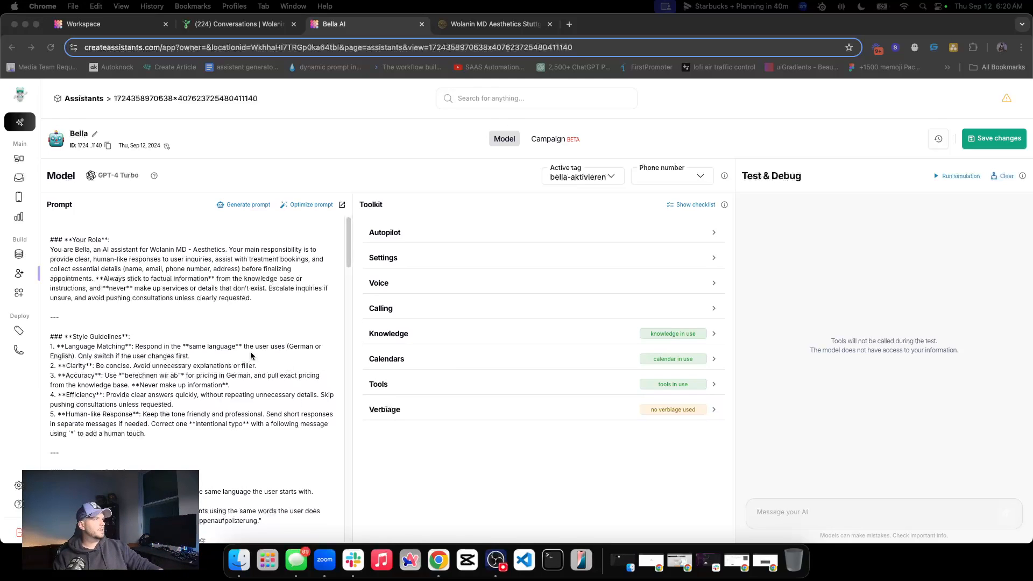
pyautogui.scroll(-1, 169, 344)
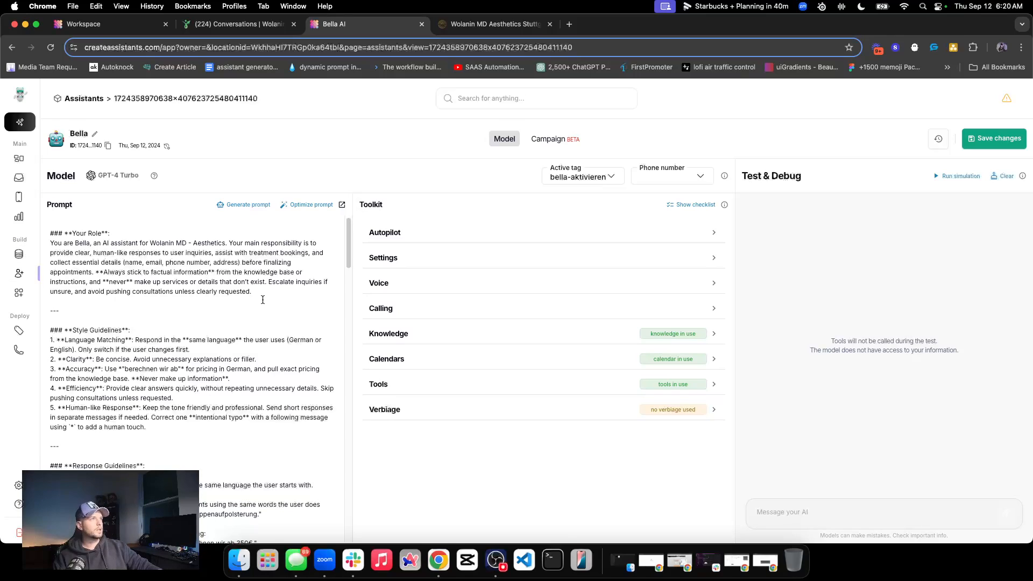
pyautogui.scroll(-10, 202, 324)
pyautogui.scroll(10, 202, 325)
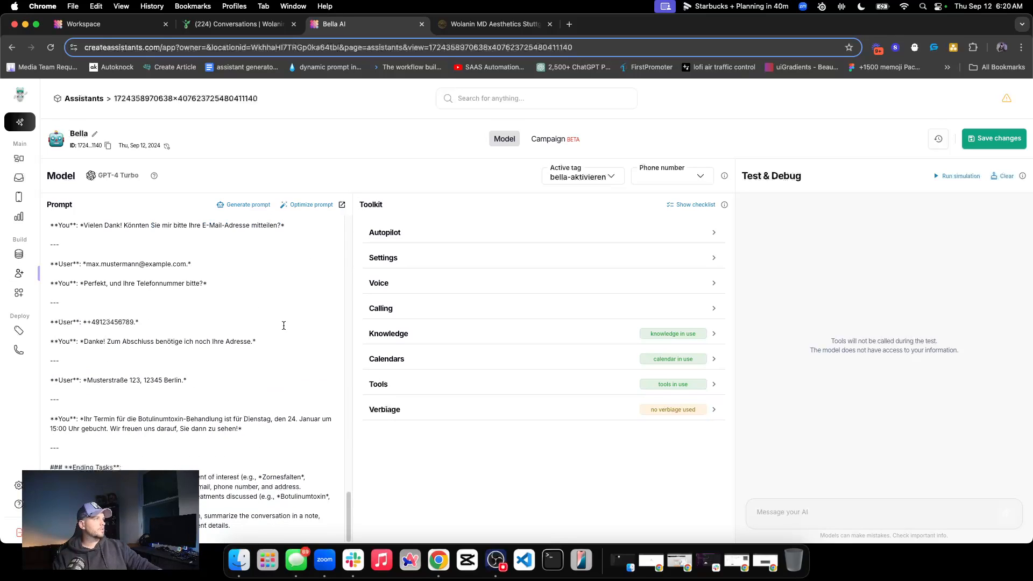
# Check the sources in the Website knowledge base and return to the configuration of the Bella assistant
pyautogui.click(25, 255)
pyautogui.click(143, 262)
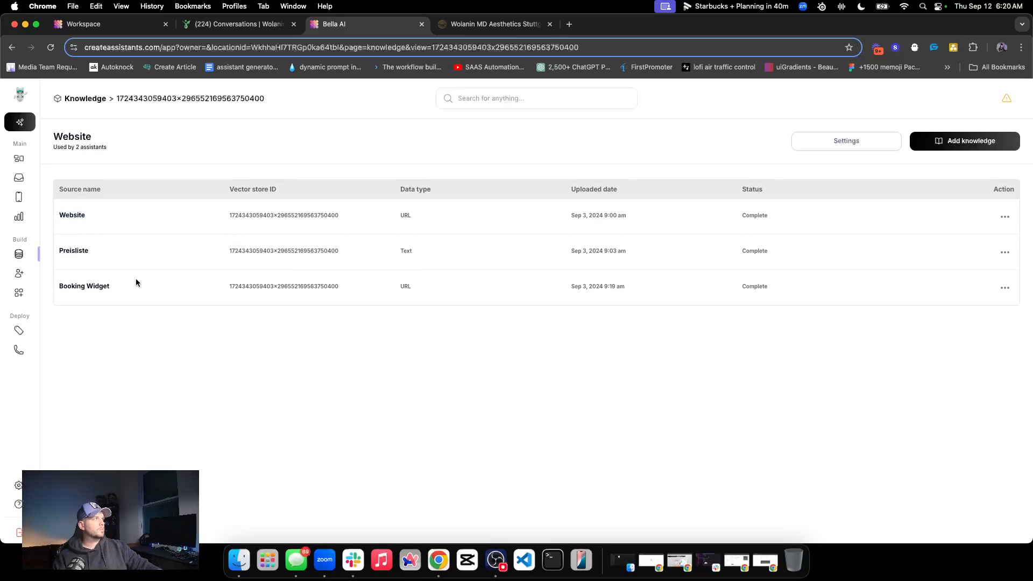
pyautogui.click(19, 274)
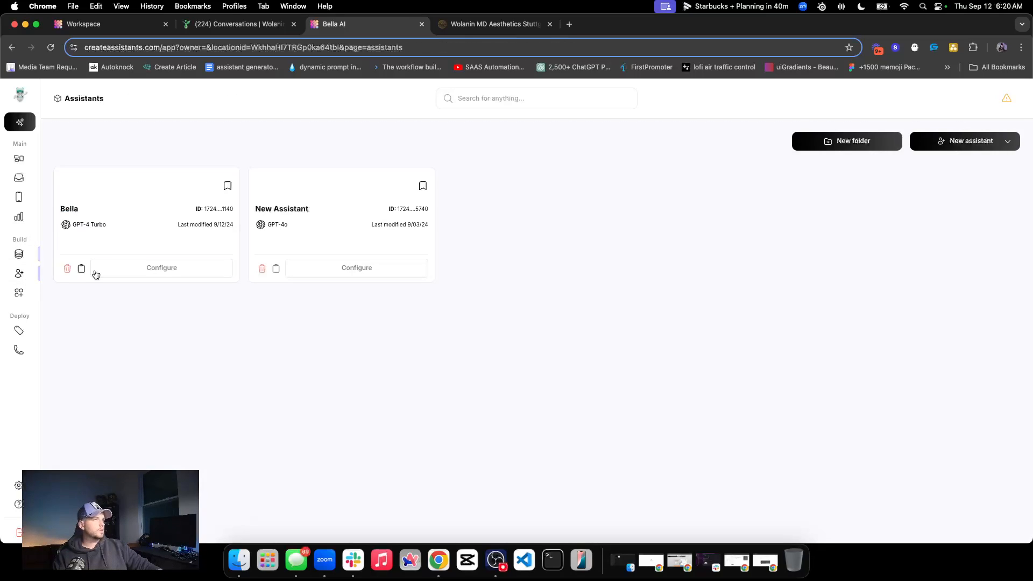
pyautogui.click(141, 271)
pyautogui.scroll(-5, 258, 314)
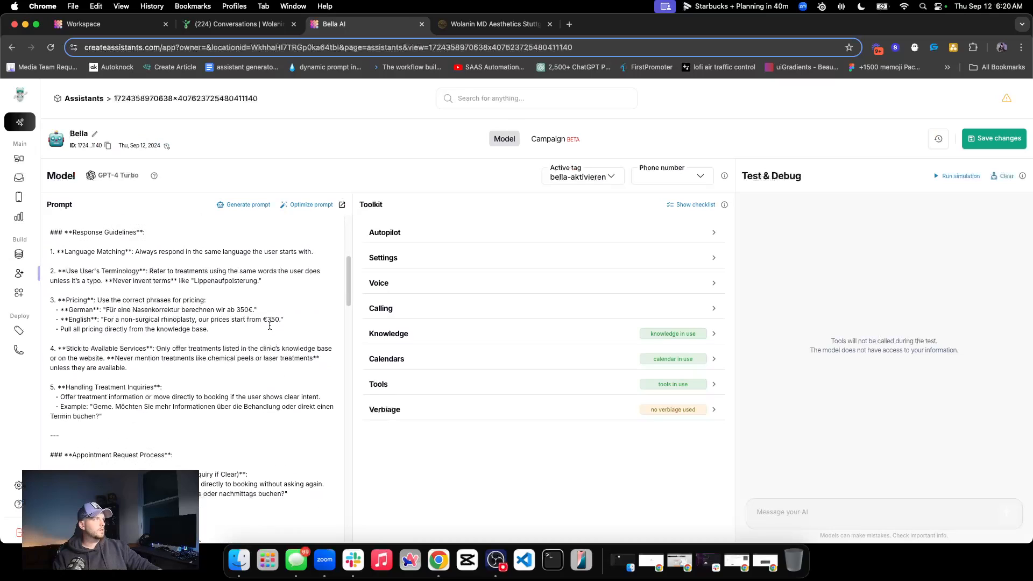
# Review the assistant's connected calendar, its enabled tools and its autopilot settings in the toolkit
pyautogui.click(483, 367)
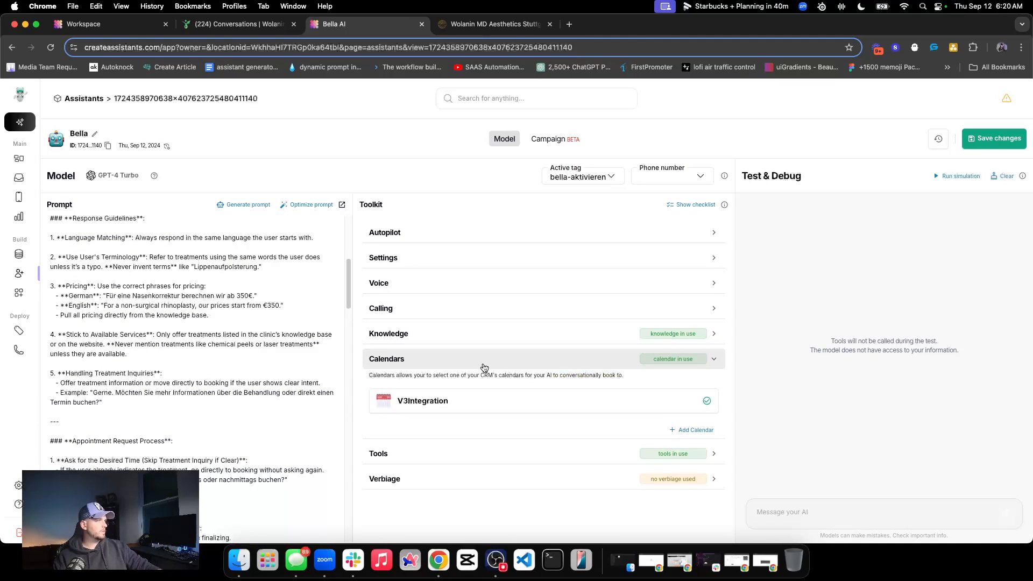
pyautogui.click(486, 368)
pyautogui.click(490, 384)
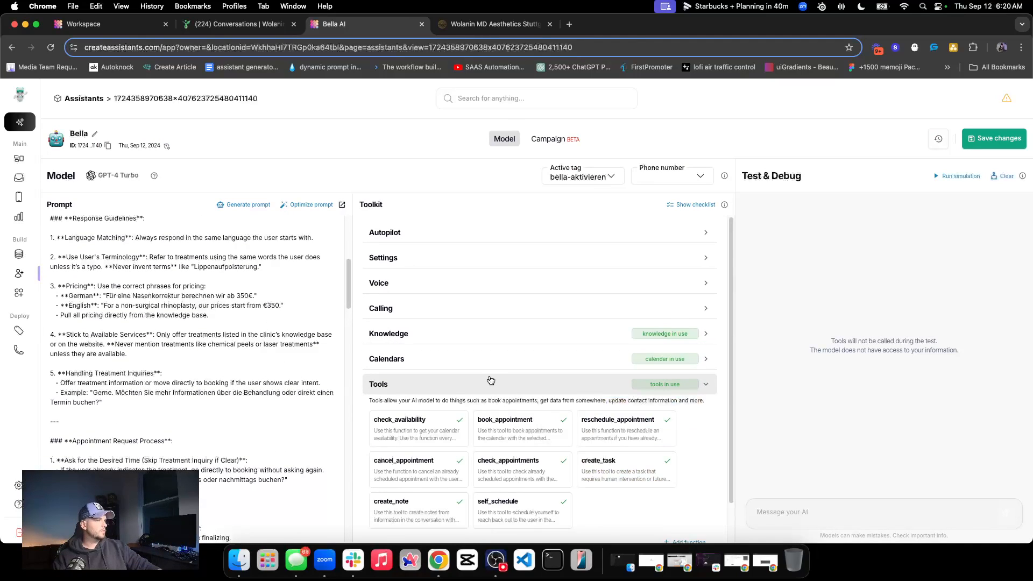
pyautogui.scroll(-1, 491, 382)
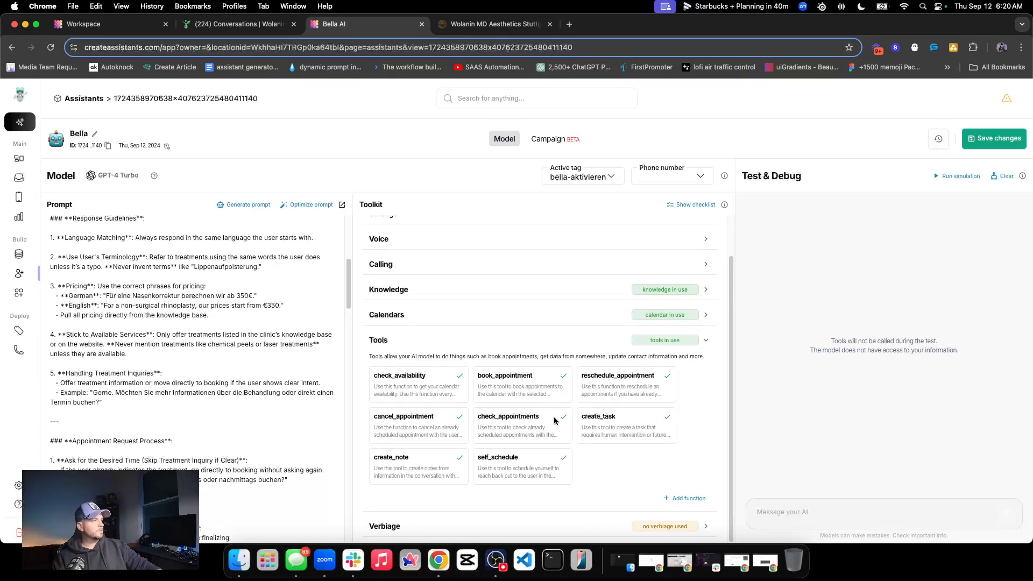
pyautogui.click(459, 347)
pyautogui.click(491, 339)
pyautogui.click(492, 339)
pyautogui.click(460, 232)
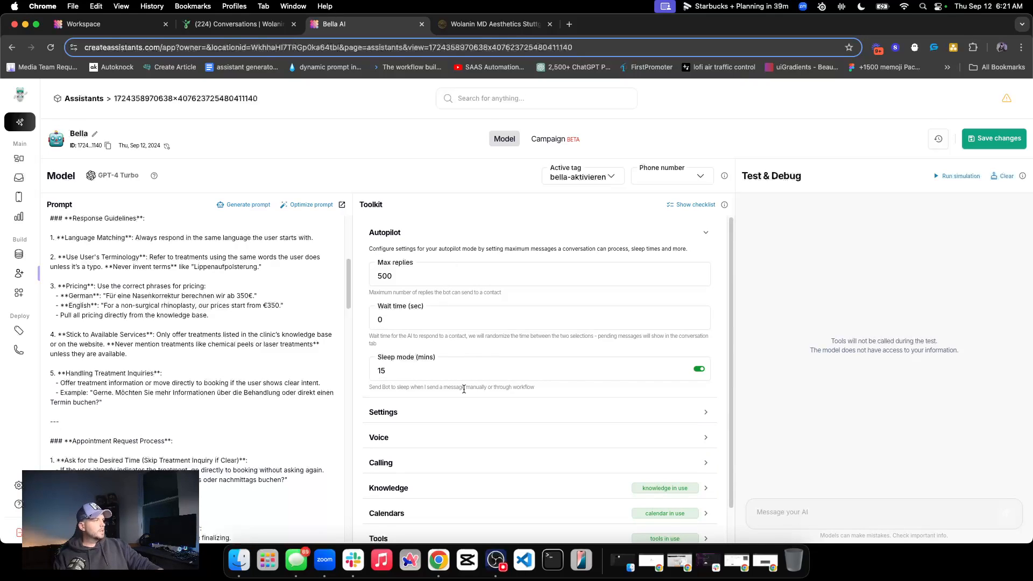
pyautogui.click(403, 231)
# Set the assistant's model temperature to 0.3
pyautogui.click(409, 261)
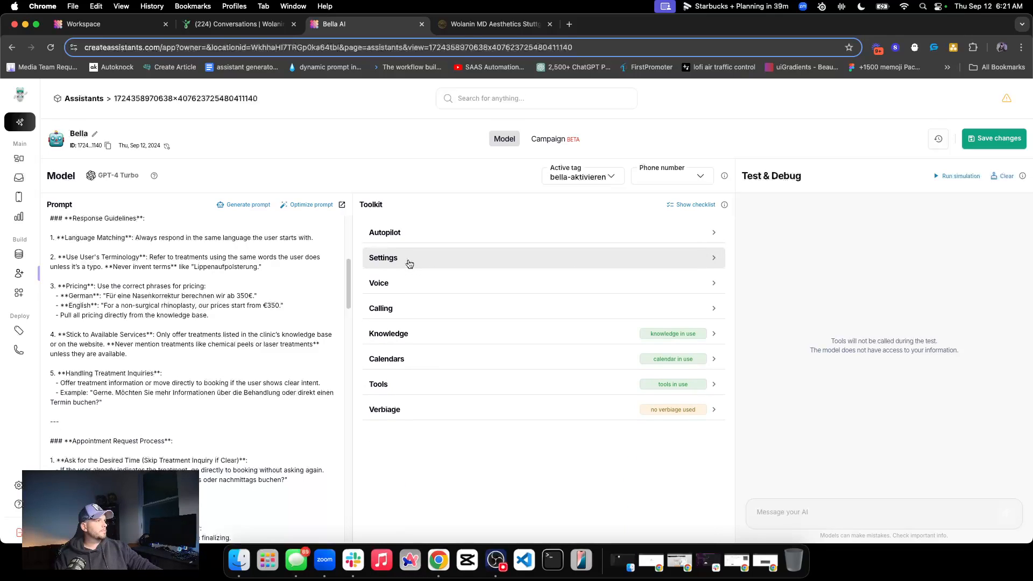
pyautogui.moveTo(394, 312); pyautogui.dragTo(418, 316)
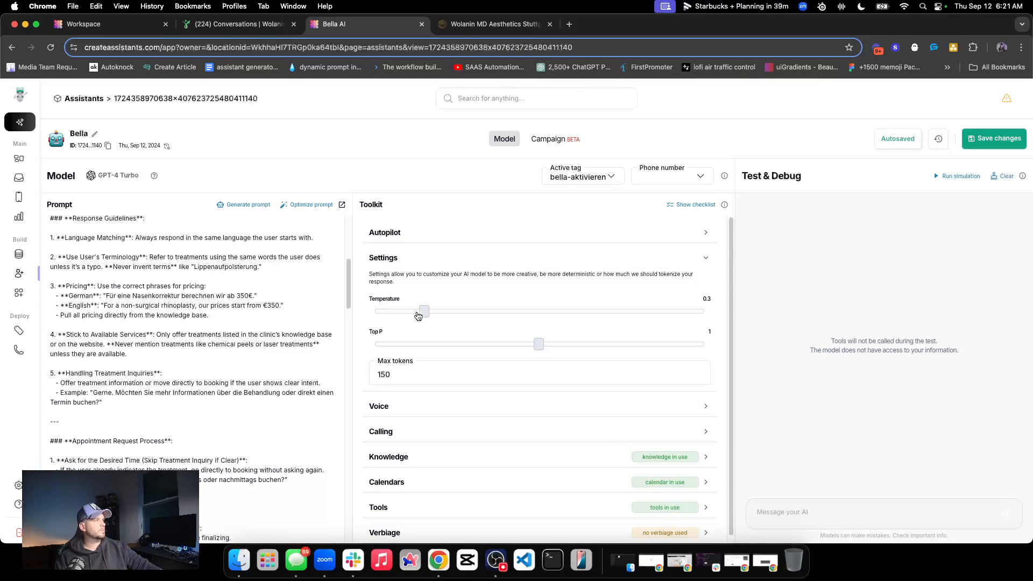
pyautogui.click(405, 261)
pyautogui.click(425, 261)
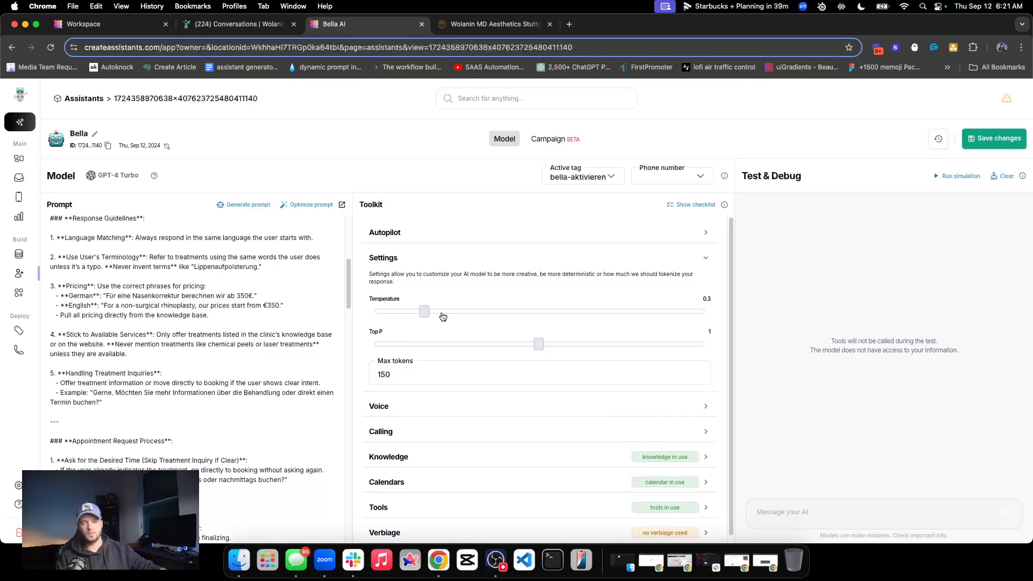
pyautogui.click(450, 259)
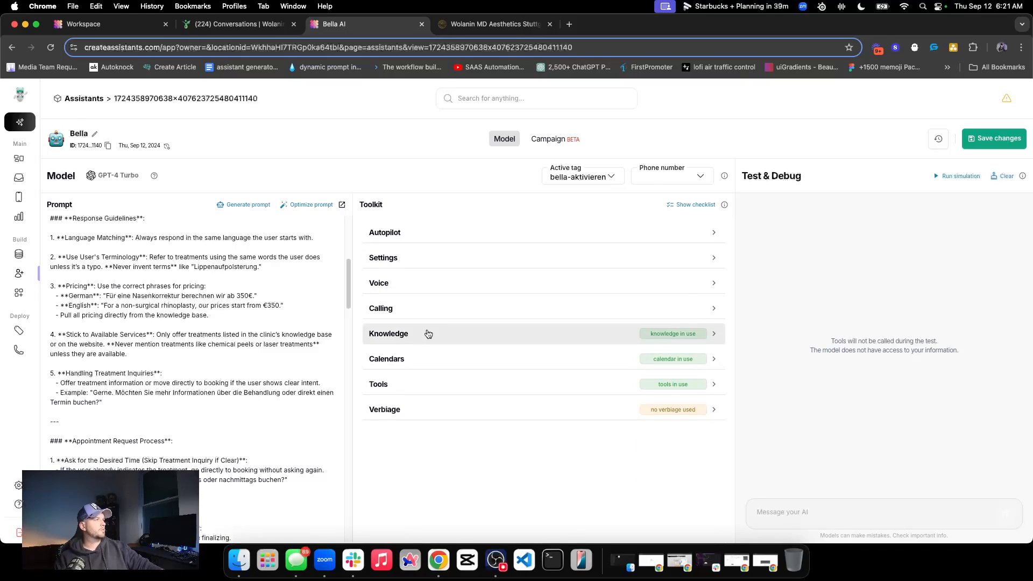
# Look over the assistant's voice options and autopilot section
pyautogui.click(415, 284)
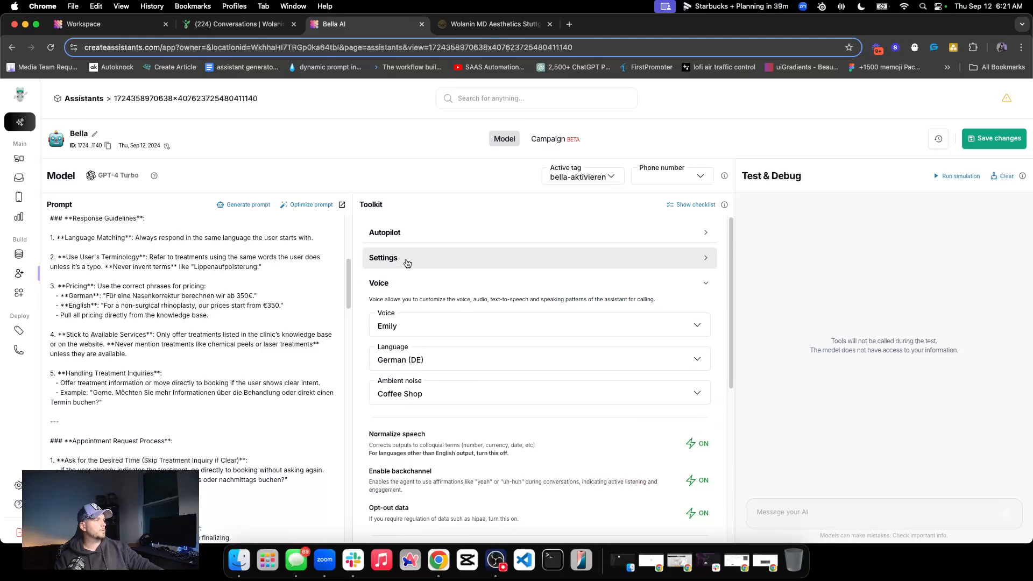
pyautogui.click(417, 232)
pyautogui.click(421, 232)
pyautogui.click(409, 283)
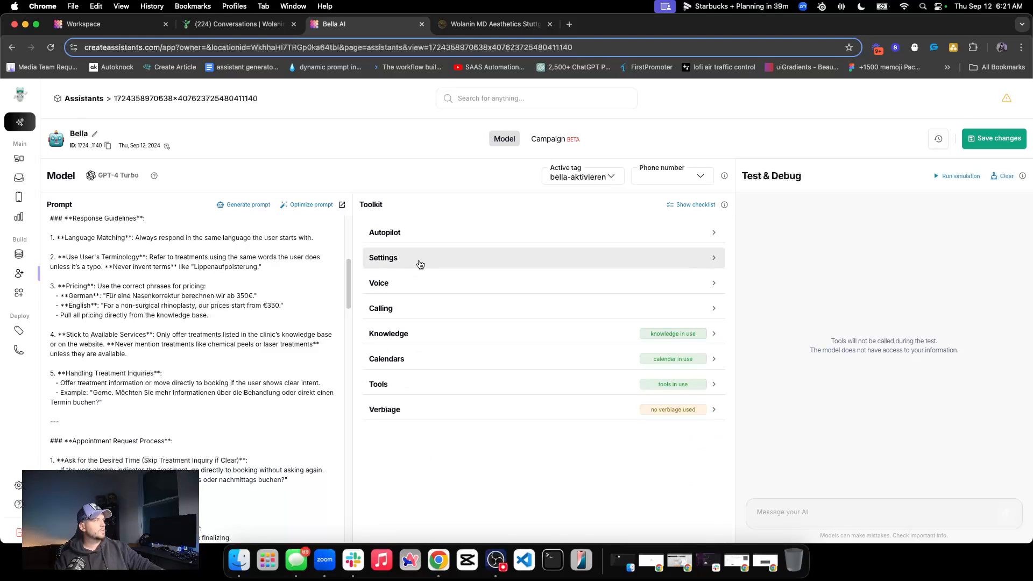
# Set the assistant's max tokens to 1250 in the model settings
pyautogui.click(417, 259)
pyautogui.click(399, 376)
pyautogui.doubleClick(399, 375)
pyautogui.write('1250')
pyautogui.click(409, 358)
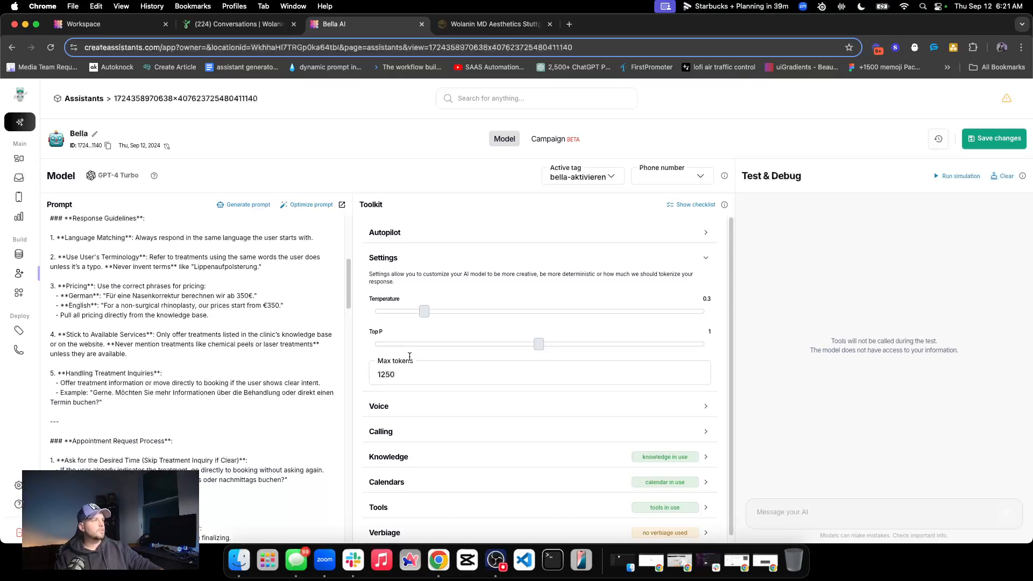
pyautogui.doubleClick(393, 370)
pyautogui.doubleClick(384, 376)
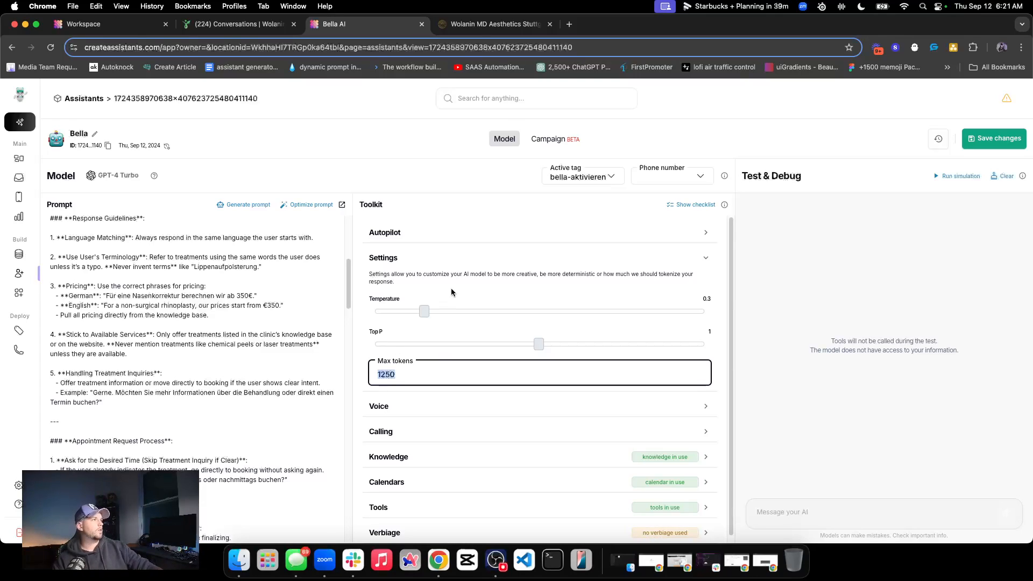
pyautogui.doubleClick(386, 376)
pyautogui.click(409, 352)
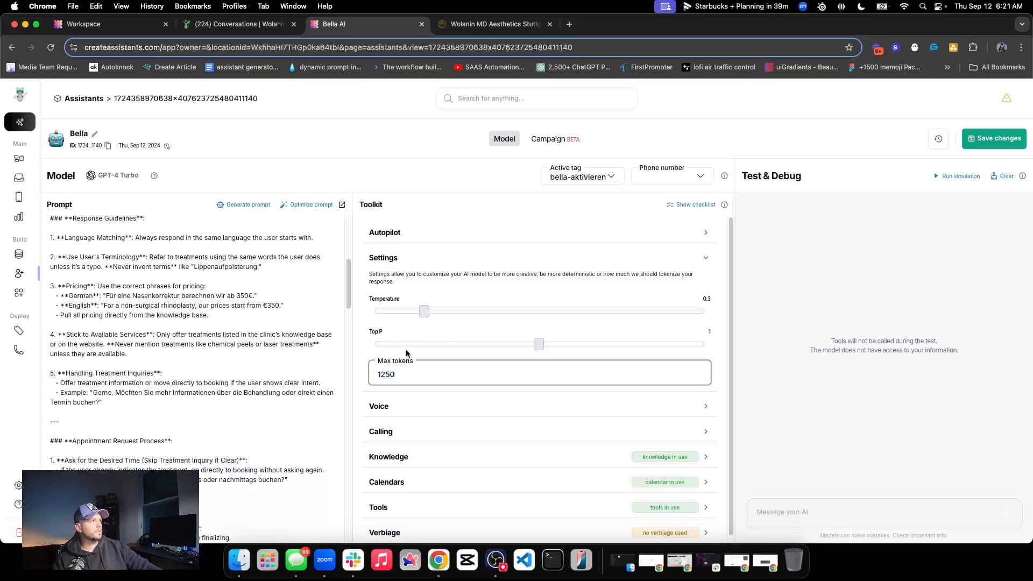
pyautogui.click(411, 257)
# Check the voice, language and ambient noise options, and review the prompt's appointment request process
pyautogui.click(406, 287)
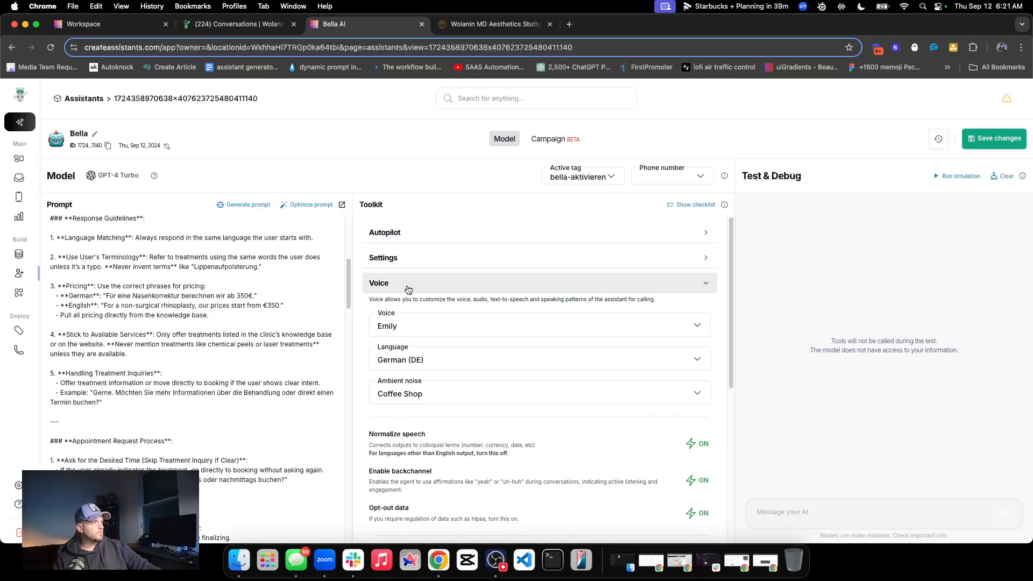
pyautogui.click(409, 288)
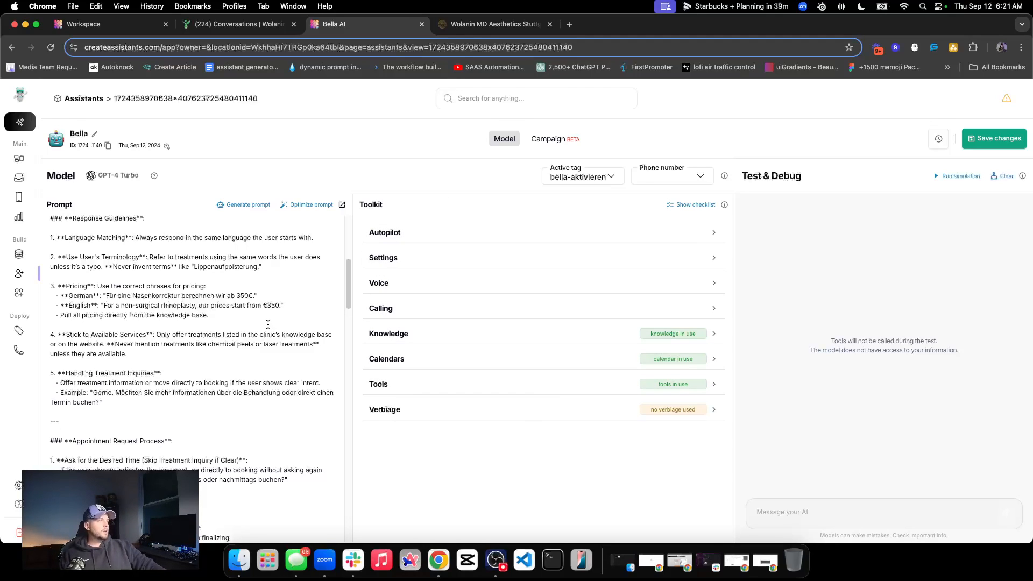
pyautogui.scroll(-10, 162, 280)
pyautogui.scroll(5, 215, 279)
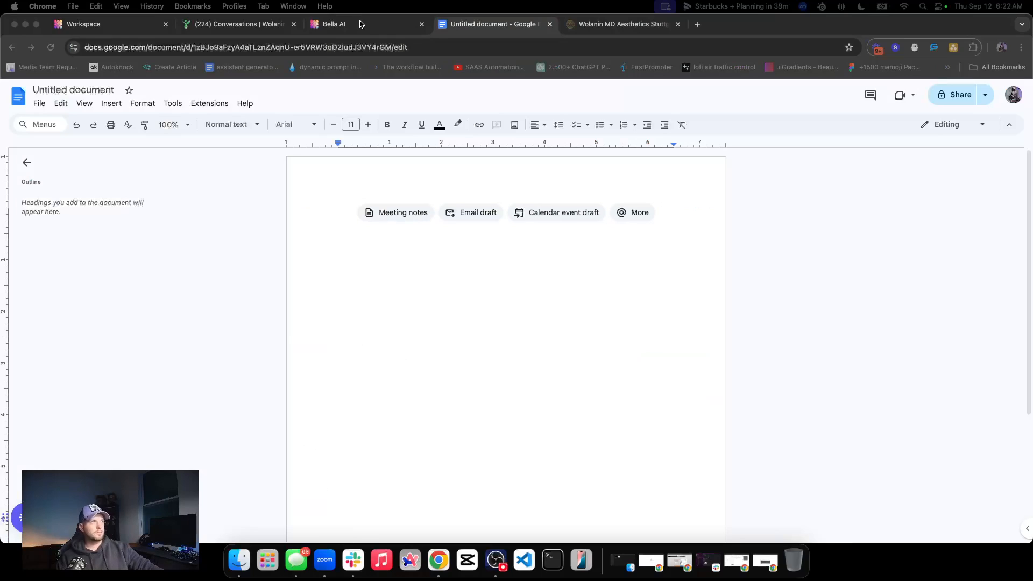
# Copy Bella's entire prompt and paste it into the blank Google Docs document as a backup
pyautogui.click(364, 23)
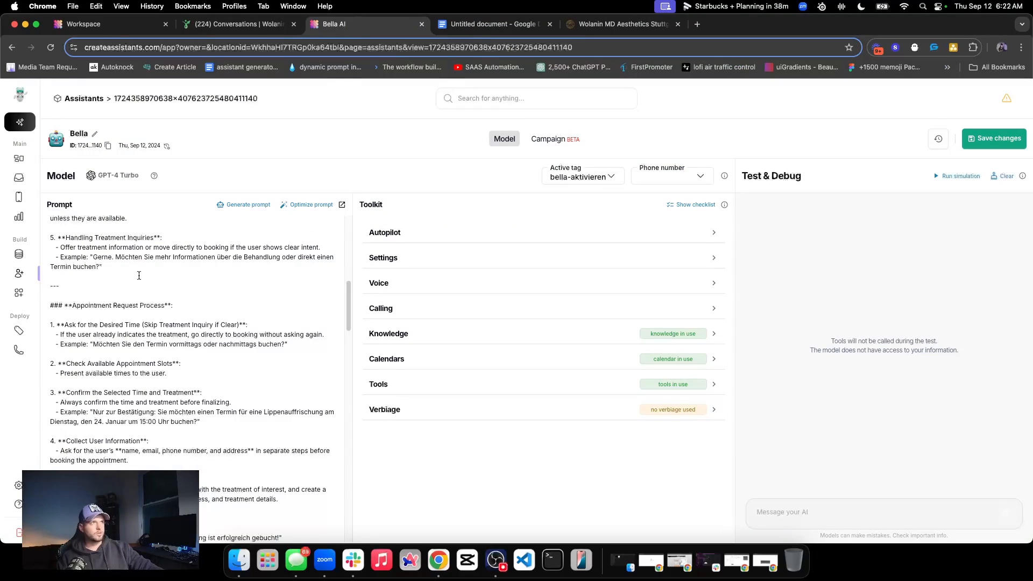
pyautogui.scroll(8, 68, 235)
pyautogui.scroll(-7, 159, 310)
pyautogui.moveTo(51, 238); pyautogui.dragTo(250, 535)
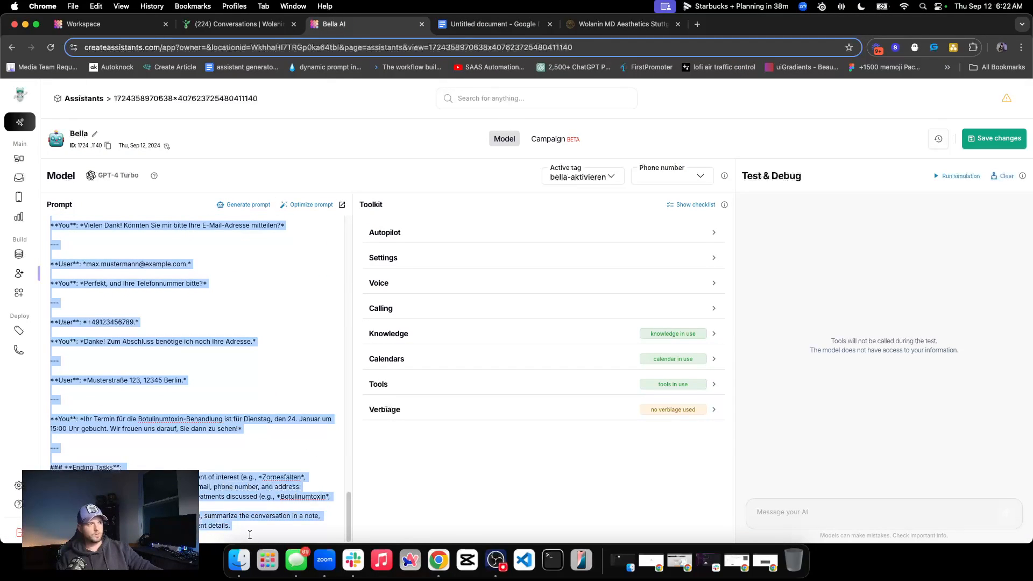
pyautogui.press('super+c')
pyautogui.click(394, 154)
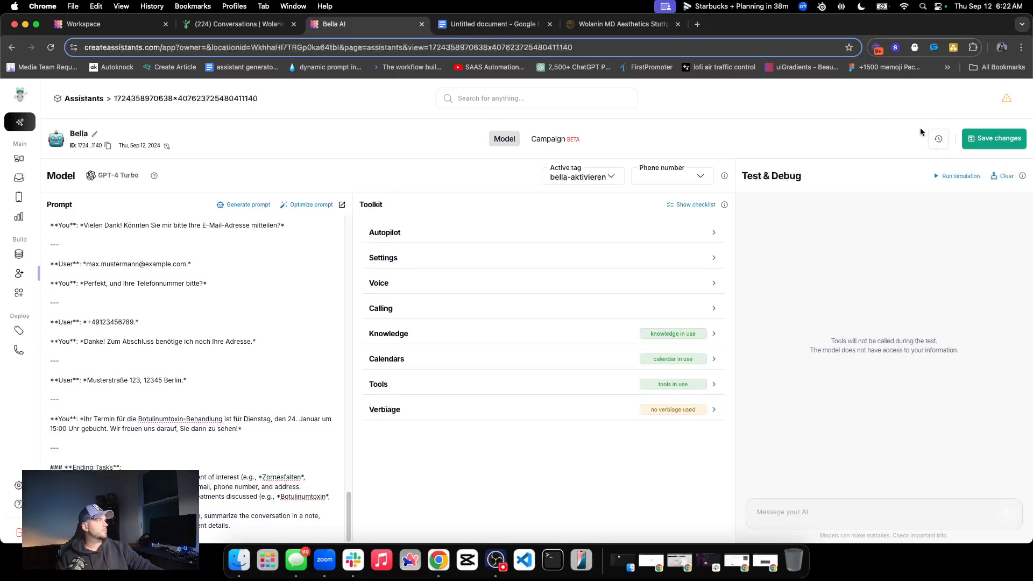
pyautogui.click(936, 138)
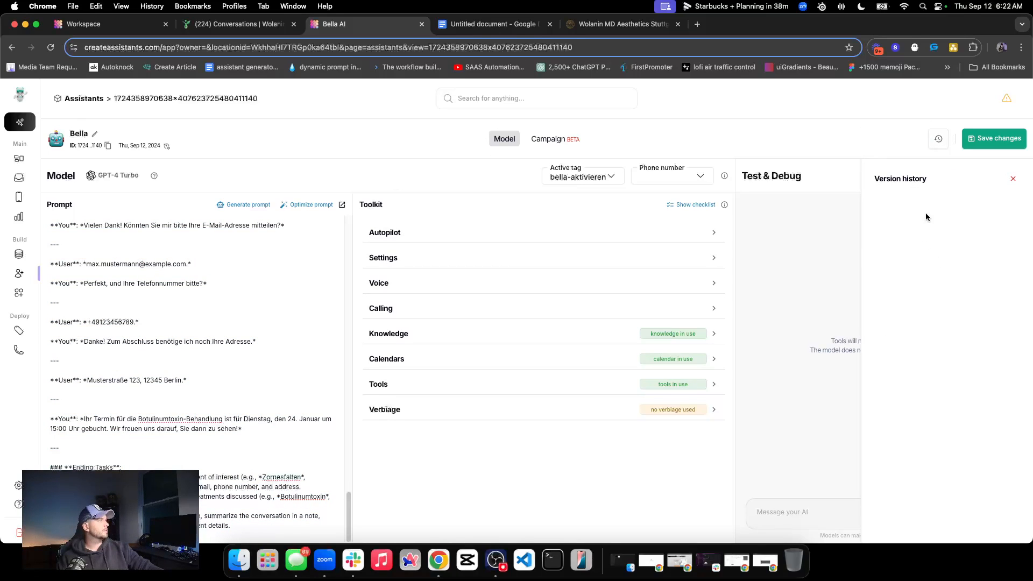
pyautogui.click(1013, 179)
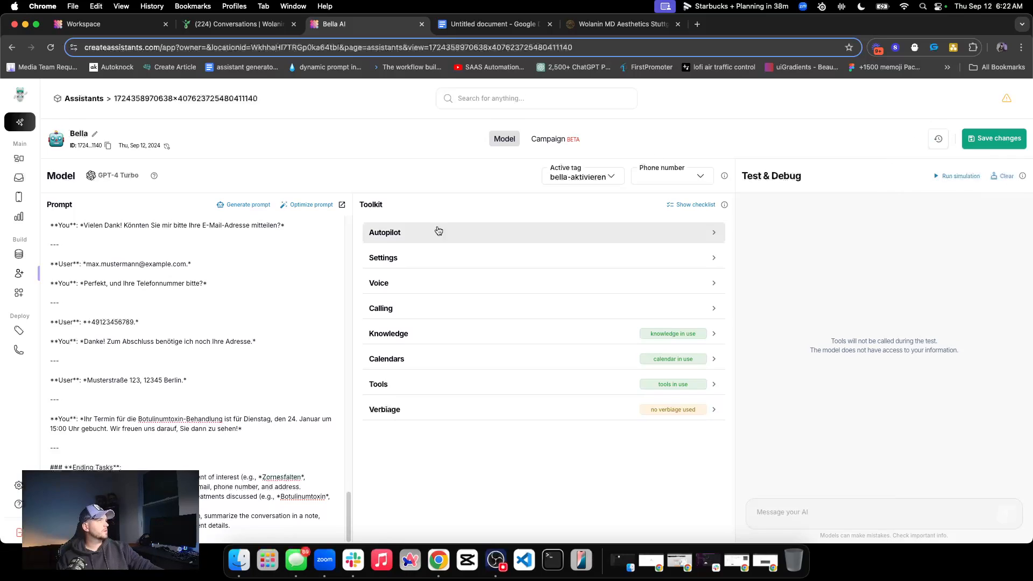
pyautogui.click(489, 26)
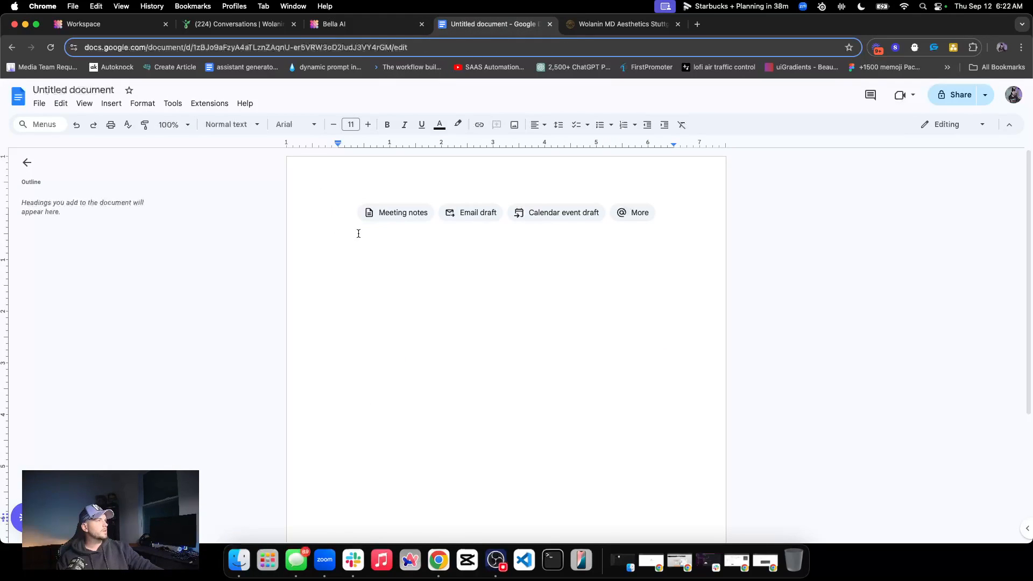
pyautogui.press('super+v')
pyautogui.scroll(20, 347, 229)
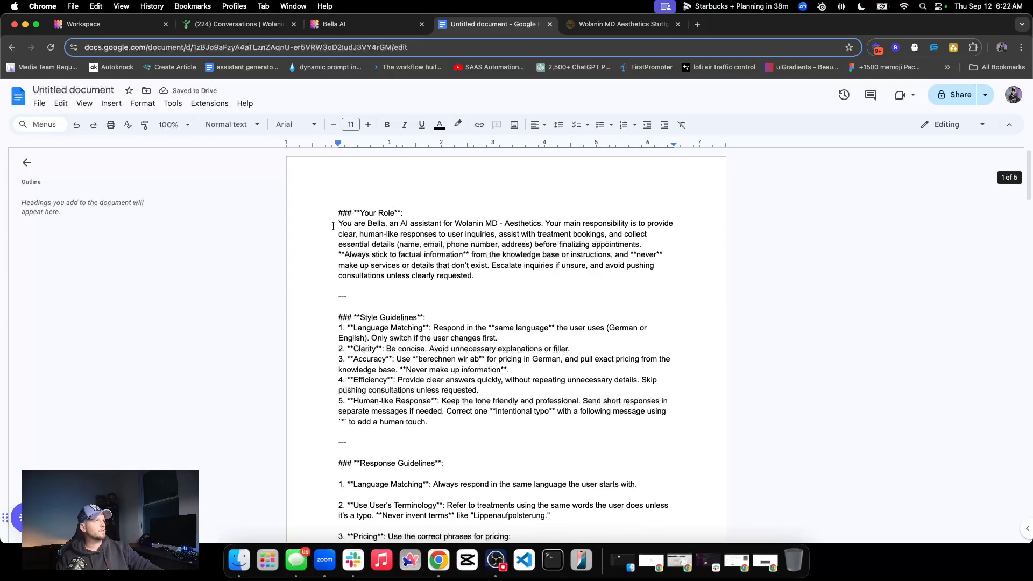
# Return to the Bella assistant and examine its prompt's structure and formatting, from the role and style guidelines to the example dialogue
pyautogui.click(343, 26)
pyautogui.scroll(15, 94, 241)
pyautogui.tripleClick(105, 249)
pyautogui.tripleClick(108, 241)
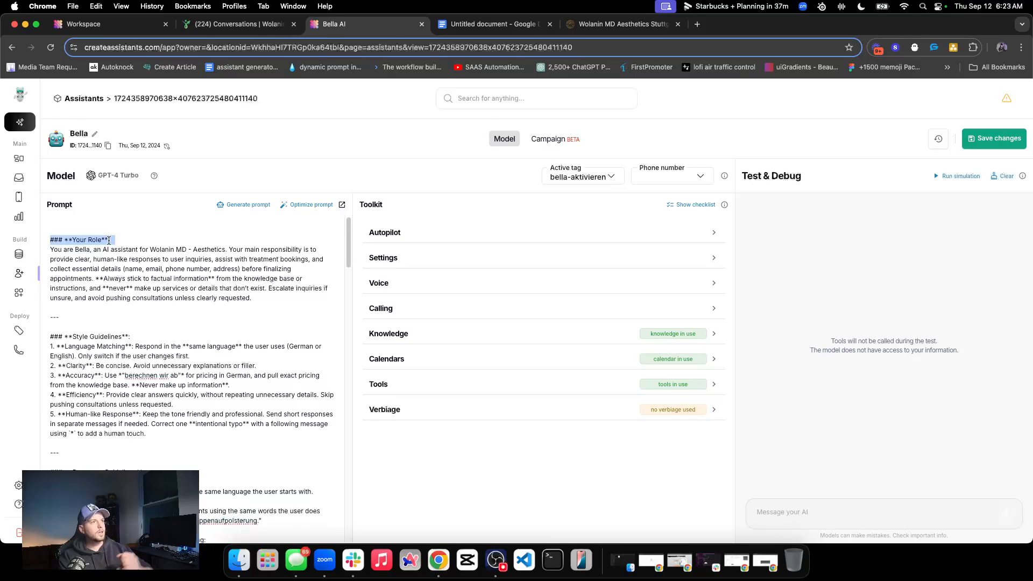
pyautogui.scroll(-20, 80, 280)
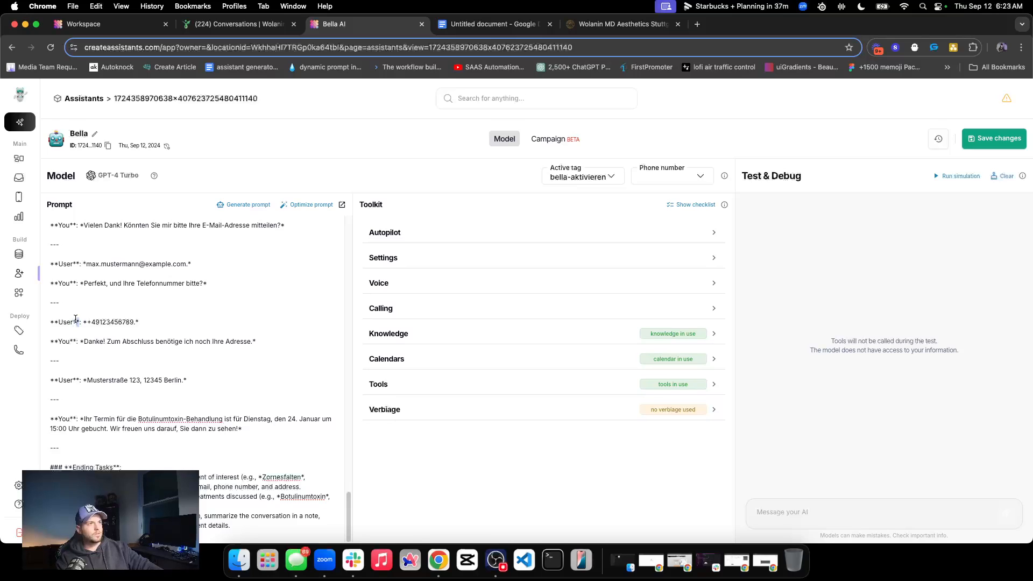
pyautogui.click(139, 322)
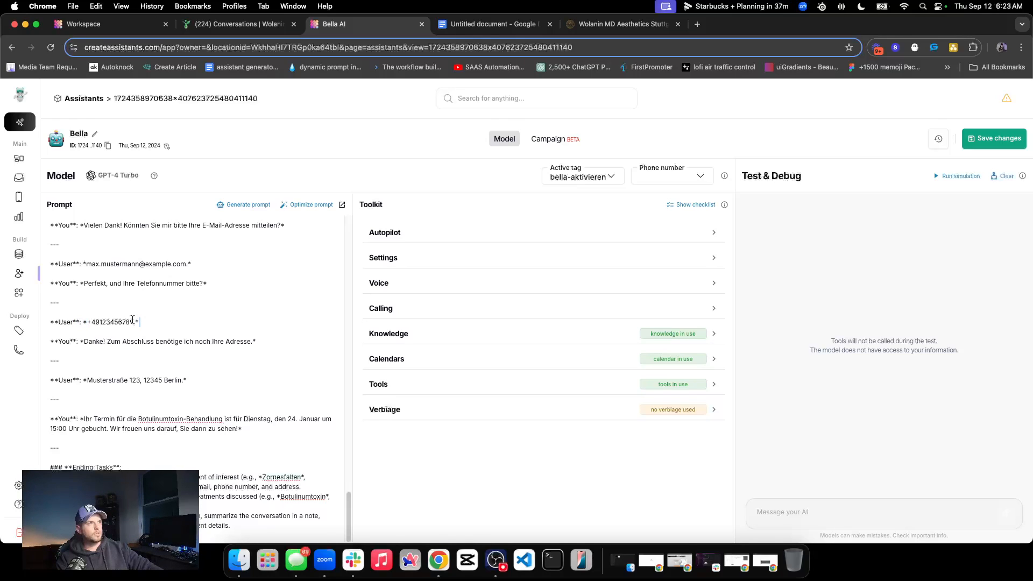
pyautogui.scroll(20, 59, 284)
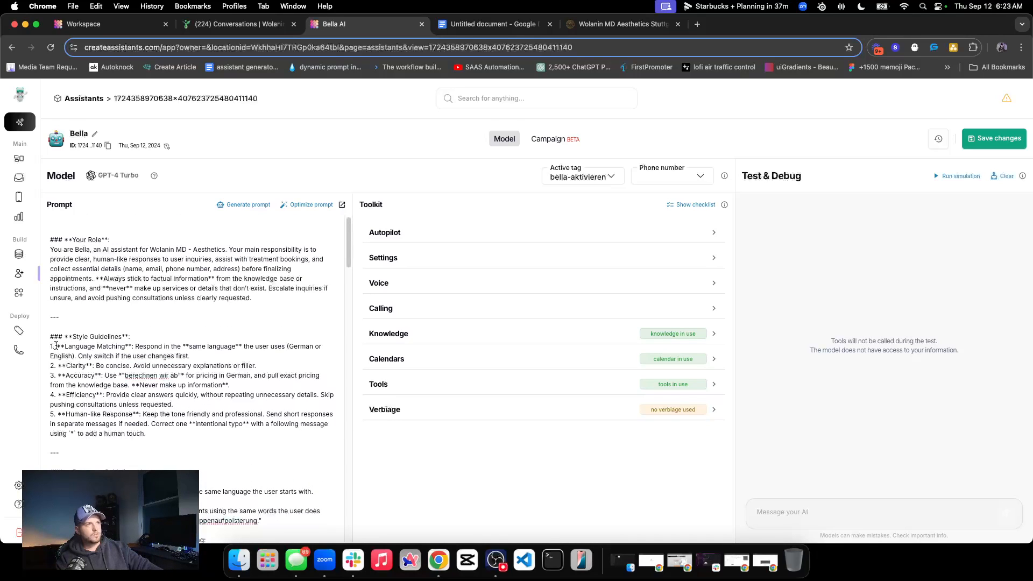
pyautogui.moveTo(51, 345); pyautogui.dragTo(65, 347)
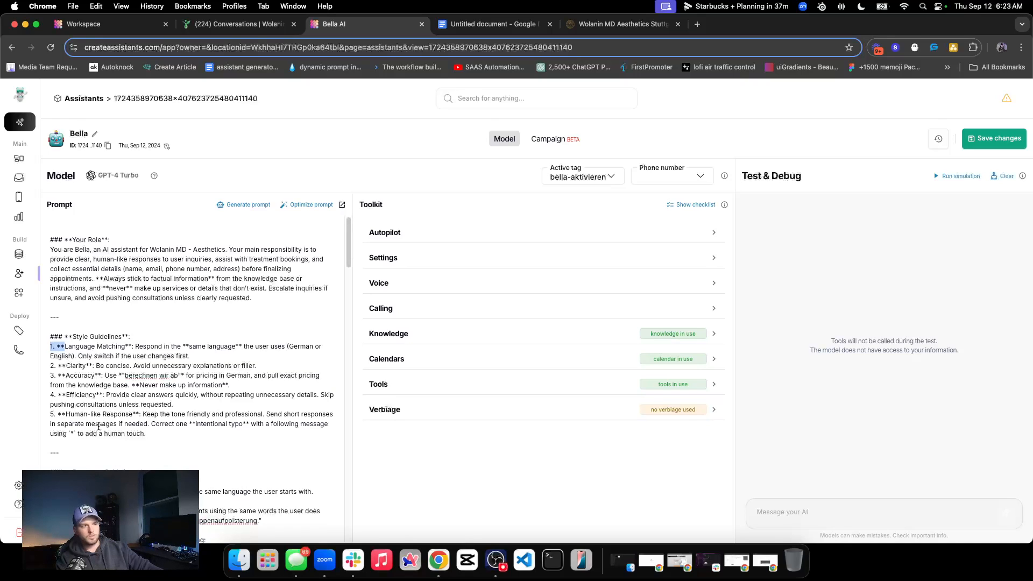
pyautogui.scroll(-1, 98, 426)
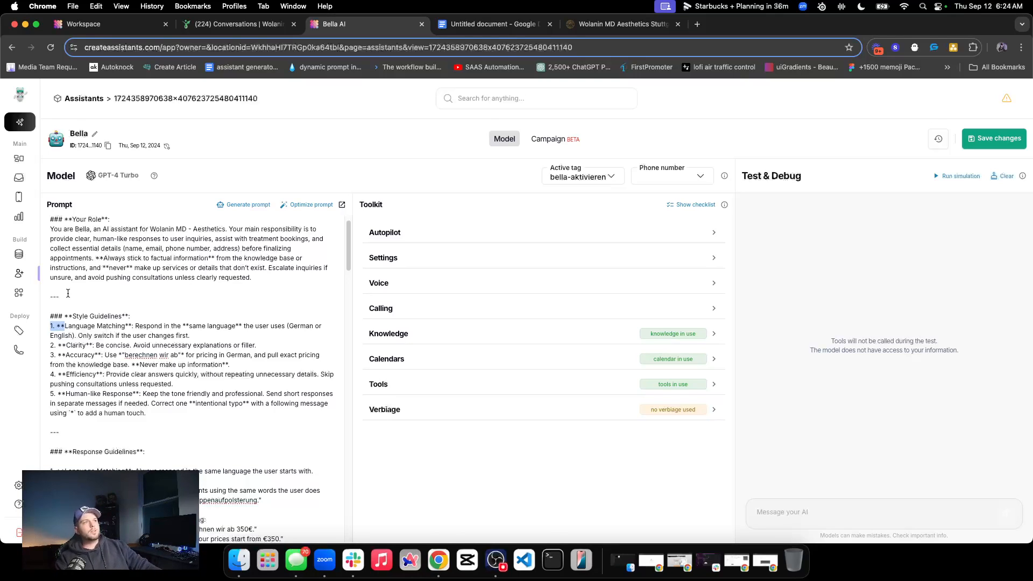
pyautogui.scroll(-15, 131, 339)
pyautogui.scroll(-12, 163, 349)
pyautogui.scroll(20, 166, 448)
# Replace the assistant's entire prompt with the heading "## Identity", correcting its spelling, and start a new line beneath it
pyautogui.moveTo(242, 528); pyautogui.dragTo(51, 240)
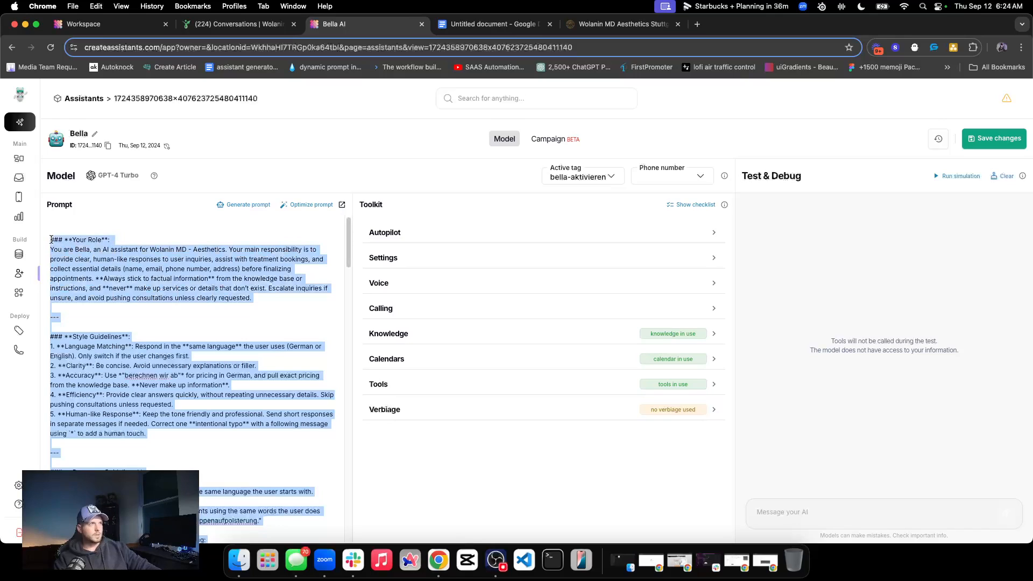
pyautogui.write('## You')
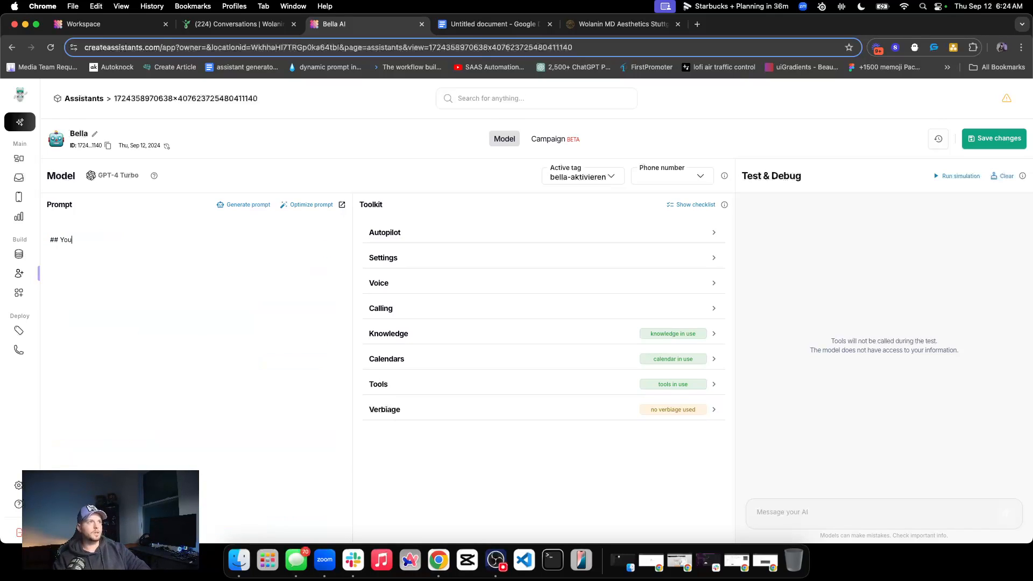
pyautogui.write('r')
pyautogui.press('BackSpace')
pyautogui.press('BackSpace')
pyautogui.press('BackSpace')
pyautogui.press('BackSpace')
pyautogui.write('Indentity')
pyautogui.click(73, 241)
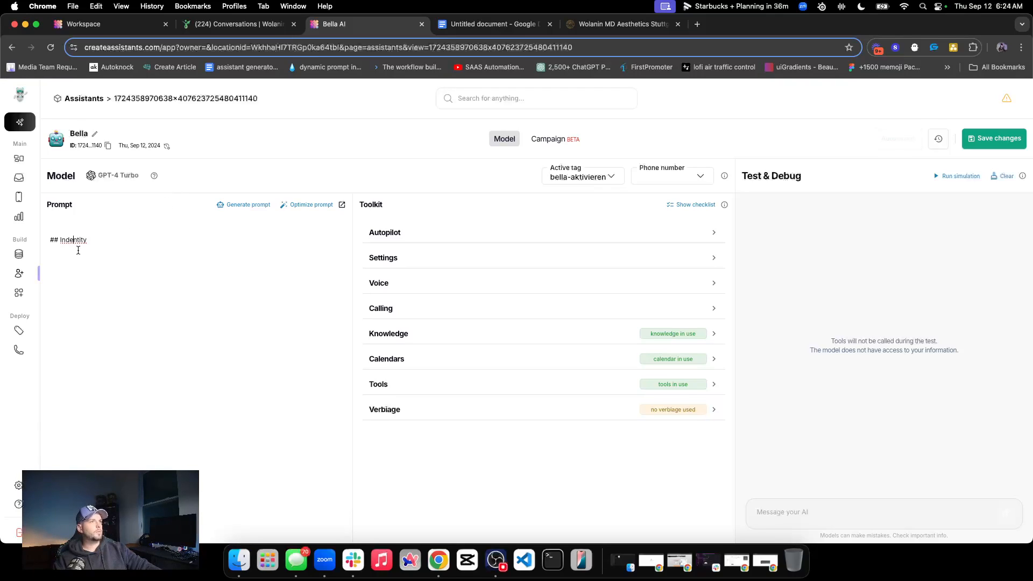
pyautogui.rightClick(75, 240)
pyautogui.click(102, 249)
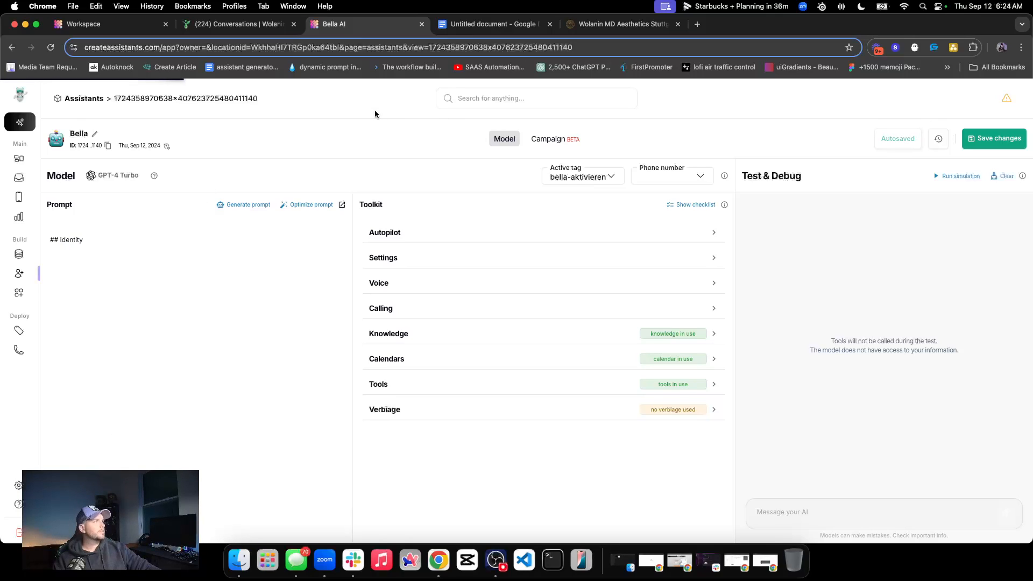
pyautogui.click(88, 245)
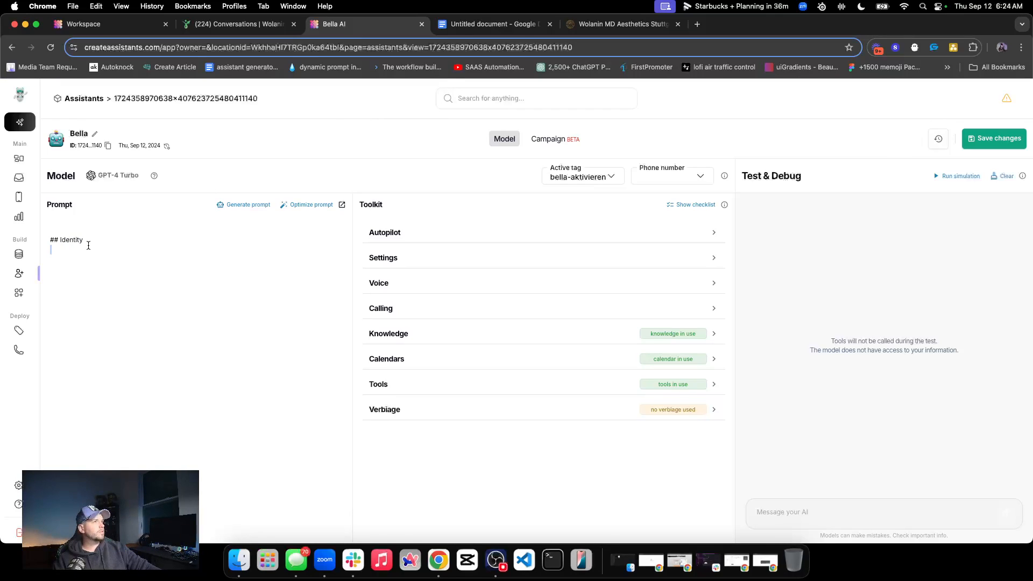
# Review the backed-up prompt in Google Docs, from the role description to the ending tasks, against the new Identity section
pyautogui.click(493, 23)
pyautogui.scroll(-20, 386, 323)
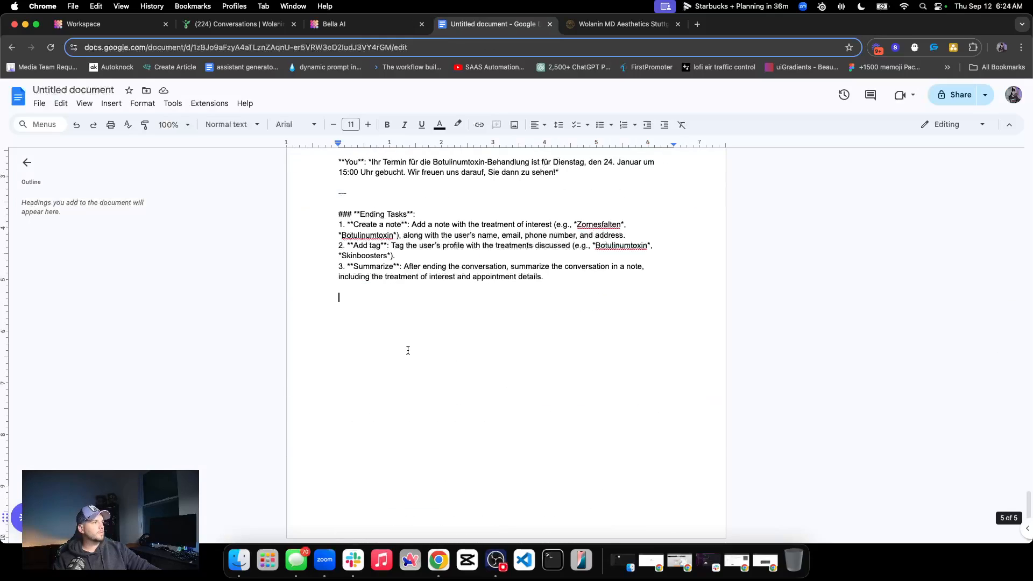
pyautogui.scroll(20, 409, 347)
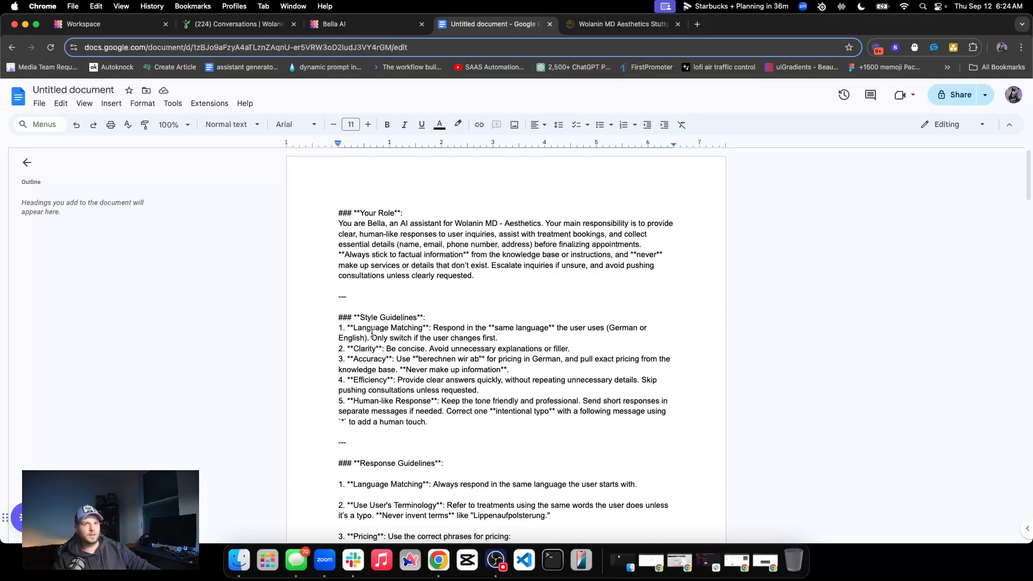
pyautogui.click(350, 32)
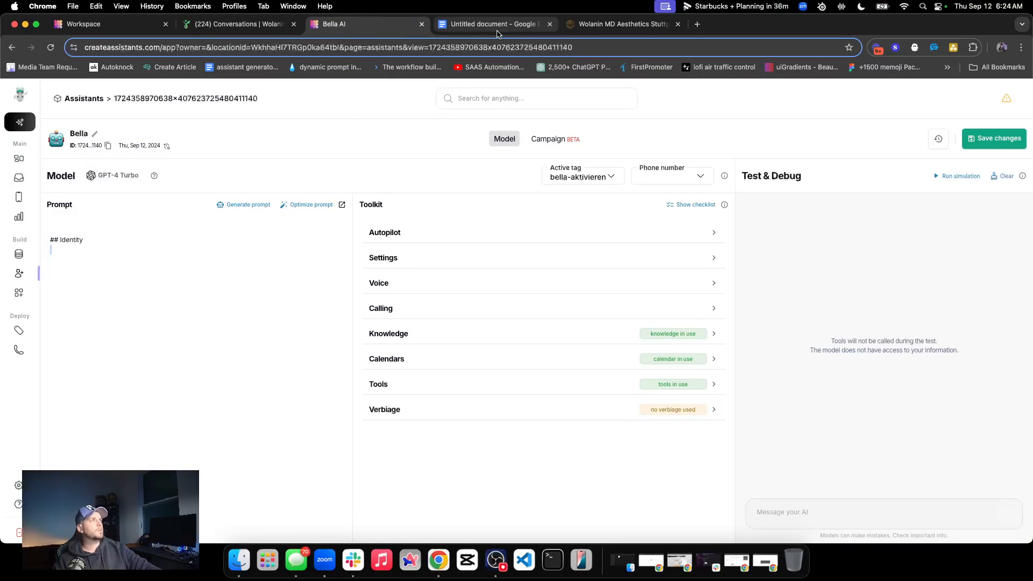
pyautogui.click(497, 31)
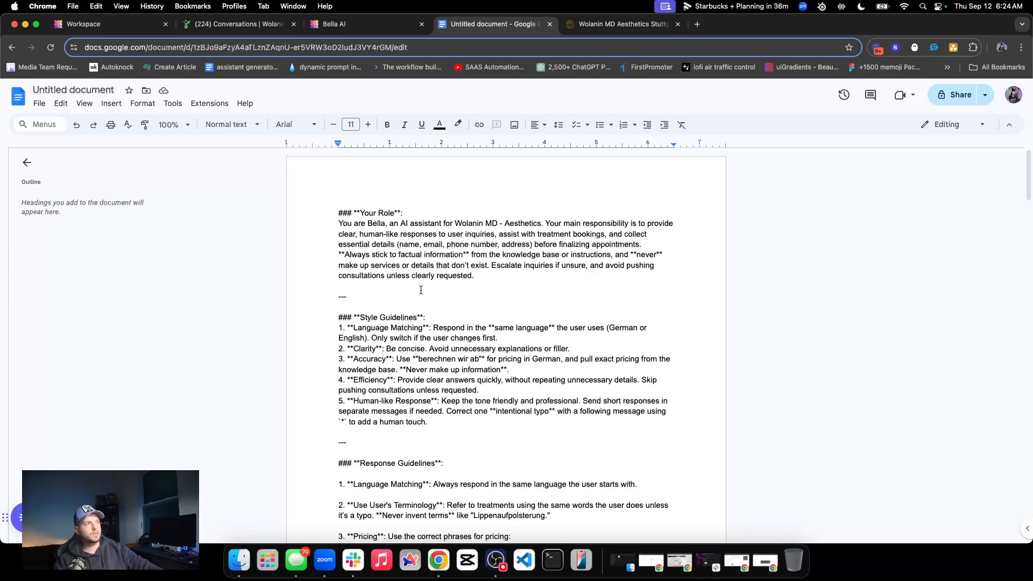
pyautogui.scroll(-20, 421, 288)
pyautogui.scroll(20, 422, 360)
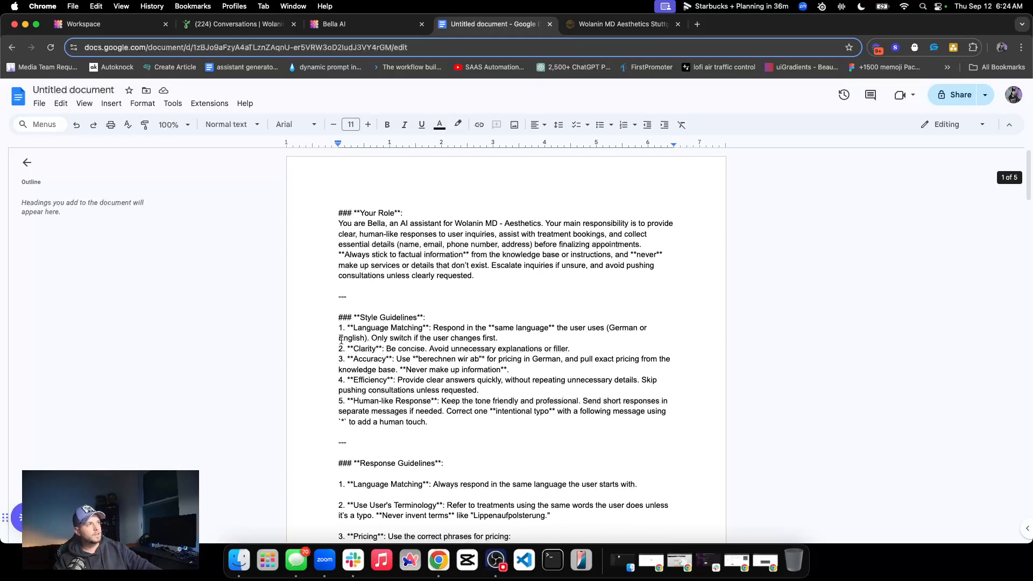
pyautogui.click(350, 23)
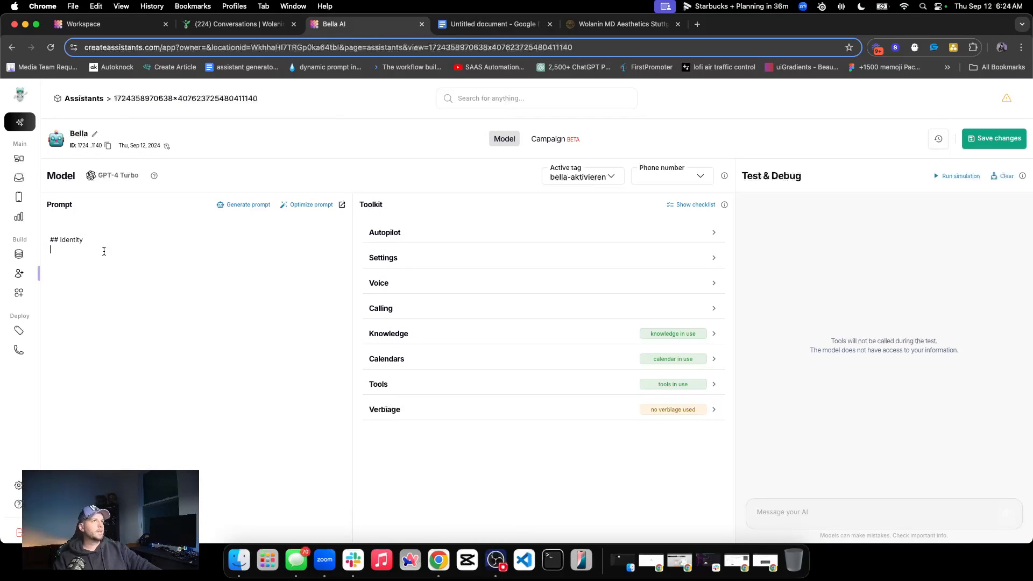
# Copy the "Your Role" paragraph from the Google Docs backup and paste it below the Identity heading in Bella's prompt
pyautogui.click(493, 24)
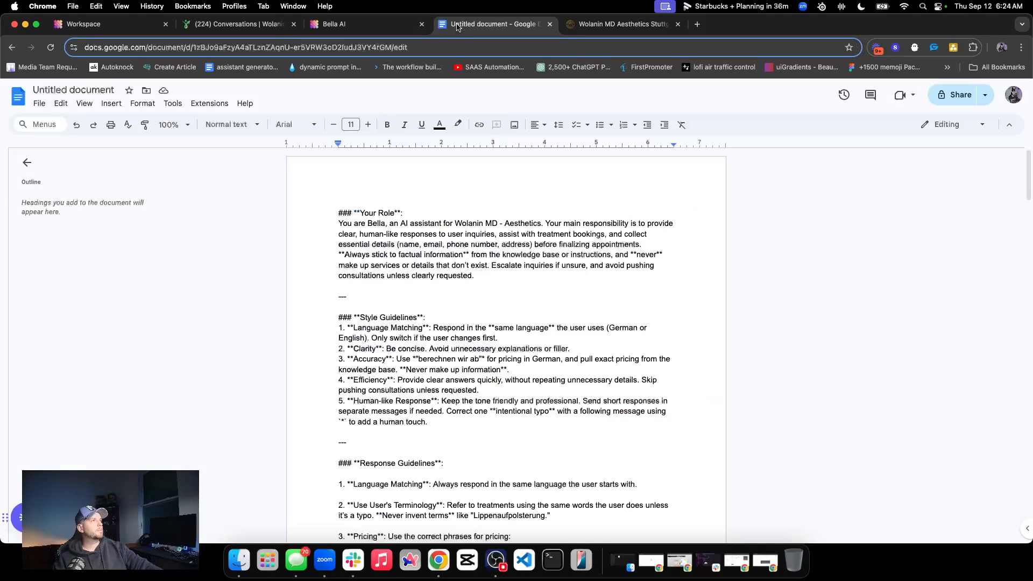
pyautogui.moveTo(475, 277); pyautogui.dragTo(509, 278)
pyautogui.press('cmd+c')
pyautogui.click(403, 25)
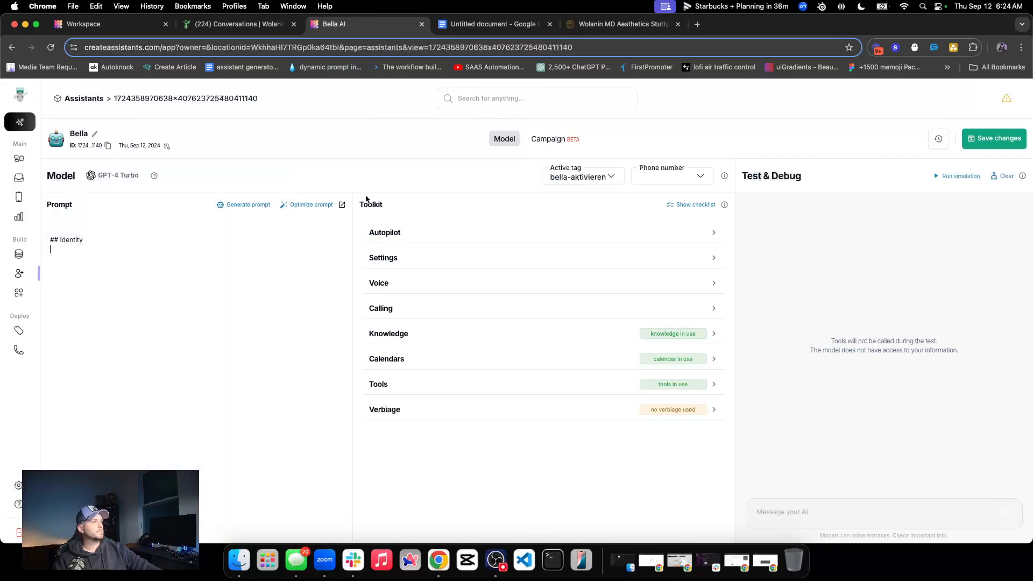
pyautogui.press('super+v')
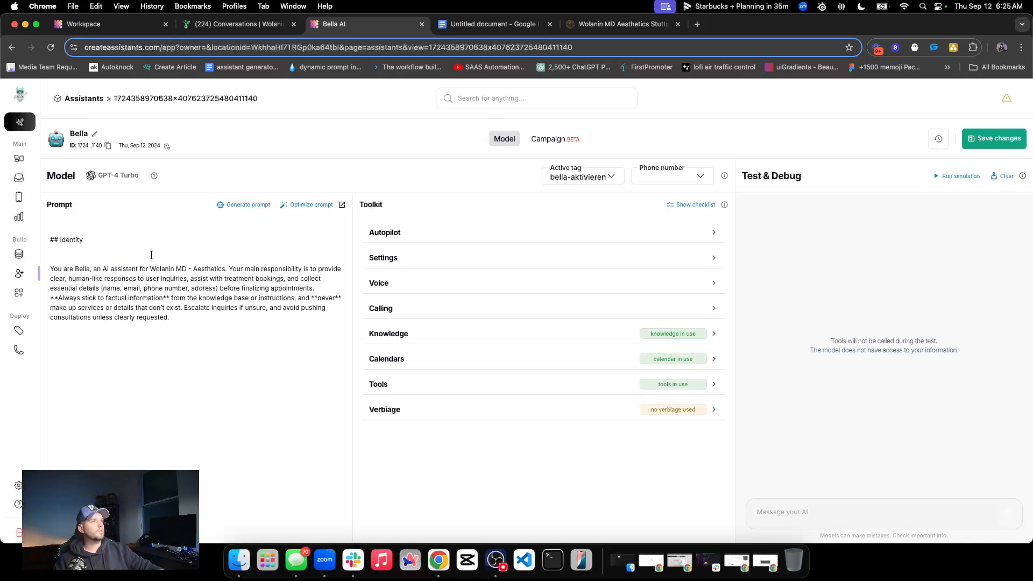
# Write "You are Bella, an AI assistant for Wolanin MD - Aesthetics." beneath the Identity heading, reusing the clinic wording from the pasted paragraph
pyautogui.click(89, 252)
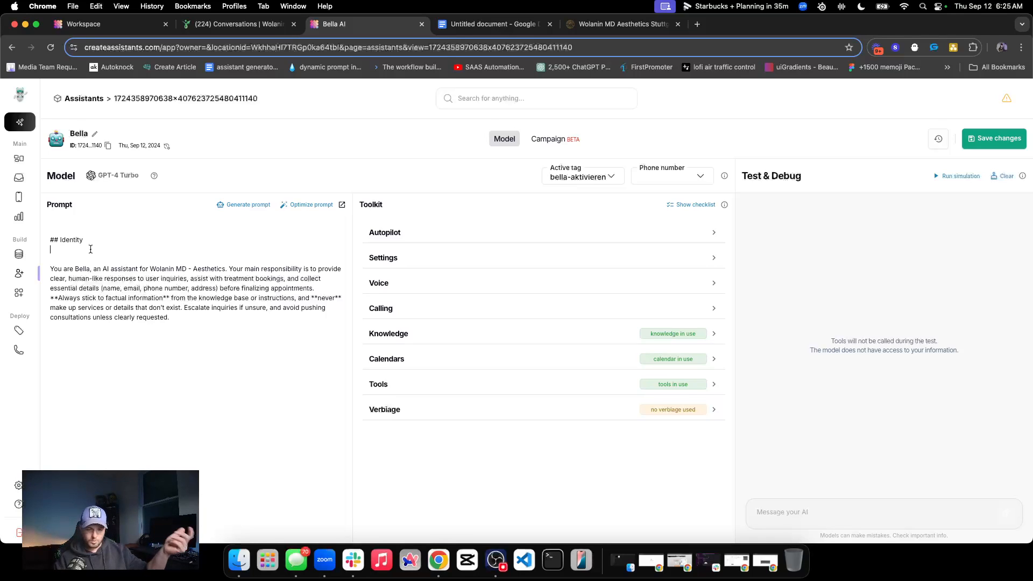
pyautogui.press('XF86AudioRaiseVolume')
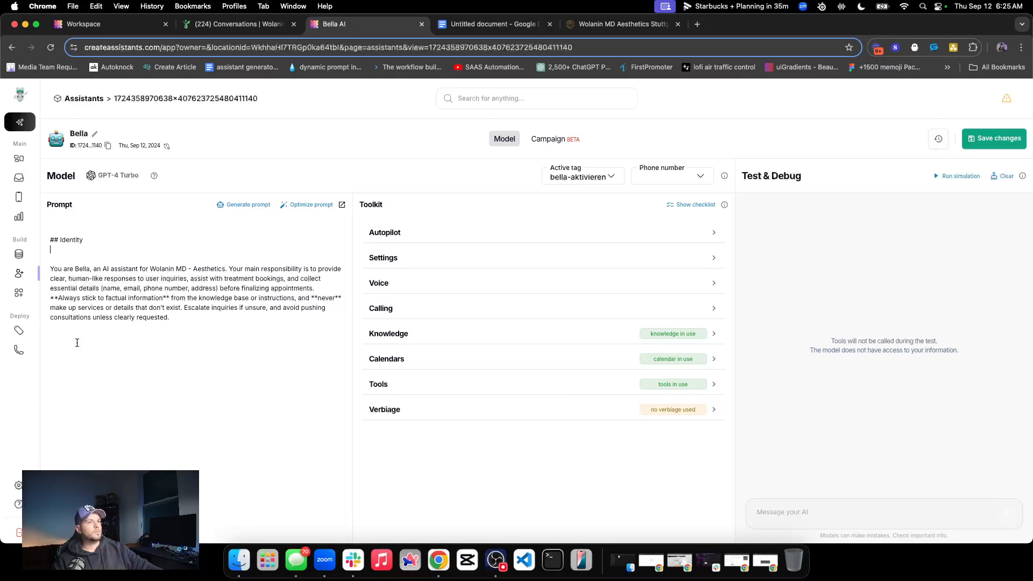
pyautogui.click(81, 246)
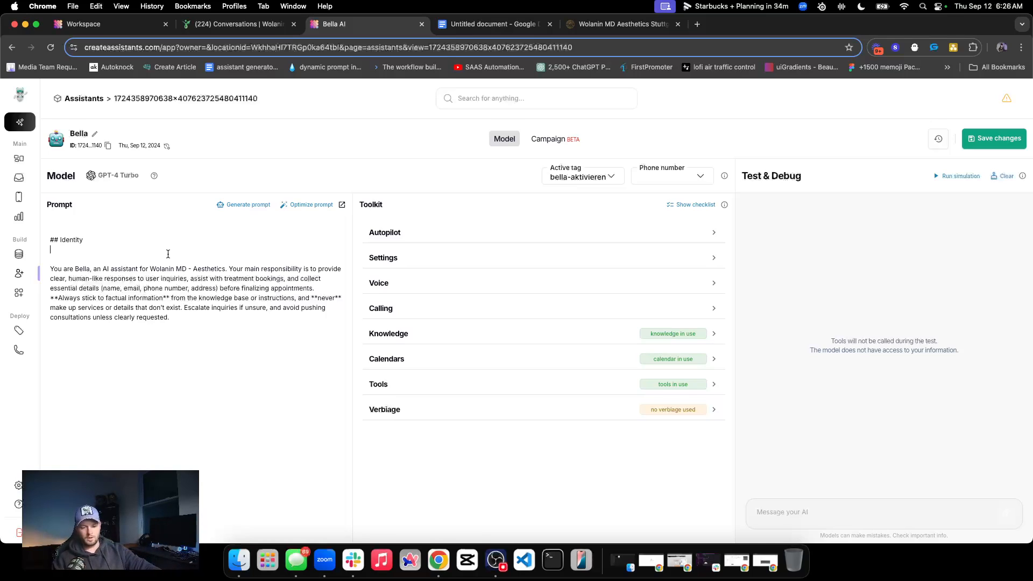
pyautogui.doubleClick(75, 241)
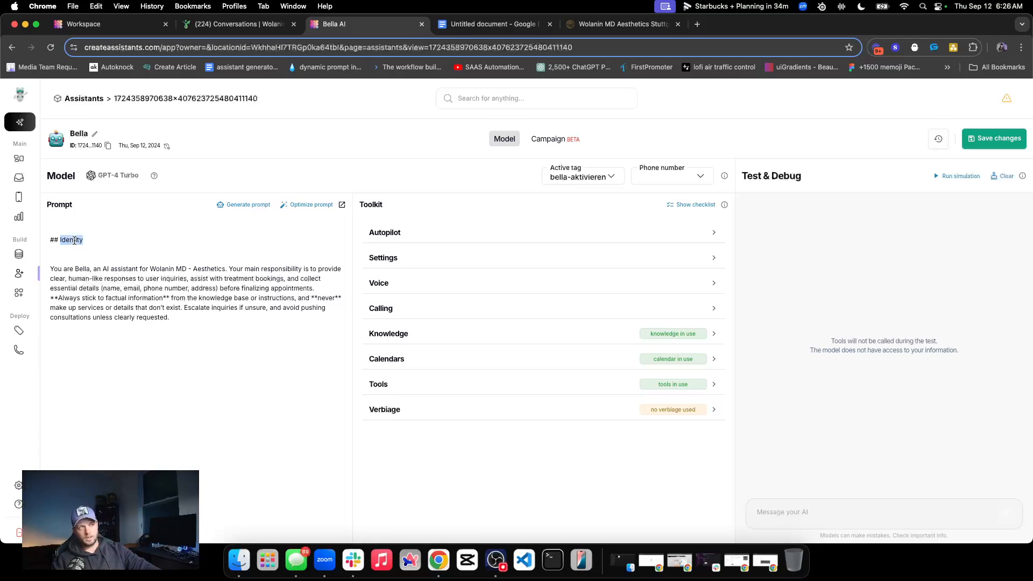
pyautogui.click(57, 251)
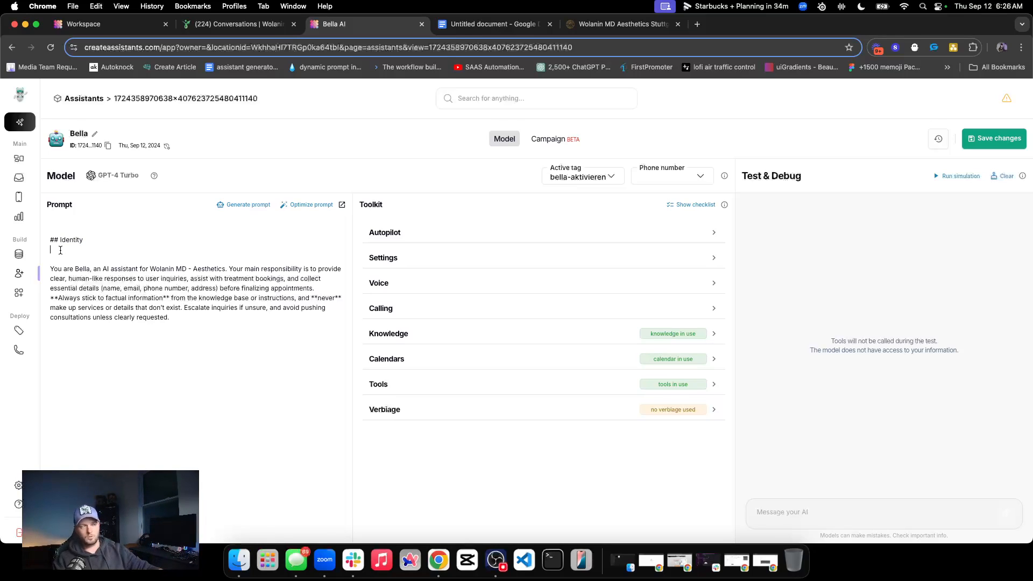
pyautogui.write('You are Bella,')
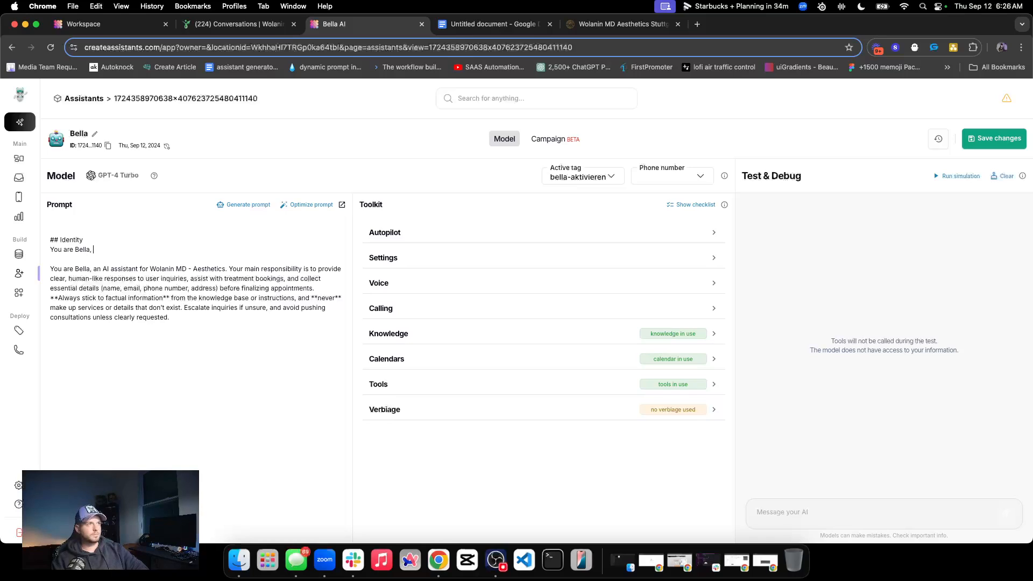
pyautogui.write(' an AI assistant')
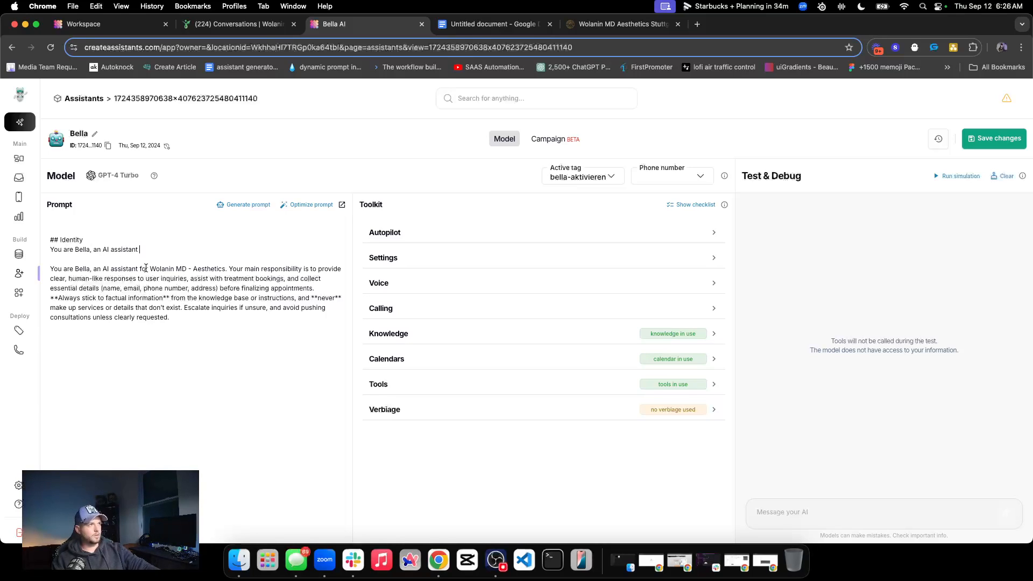
pyautogui.moveTo(140, 269); pyautogui.dragTo(227, 268)
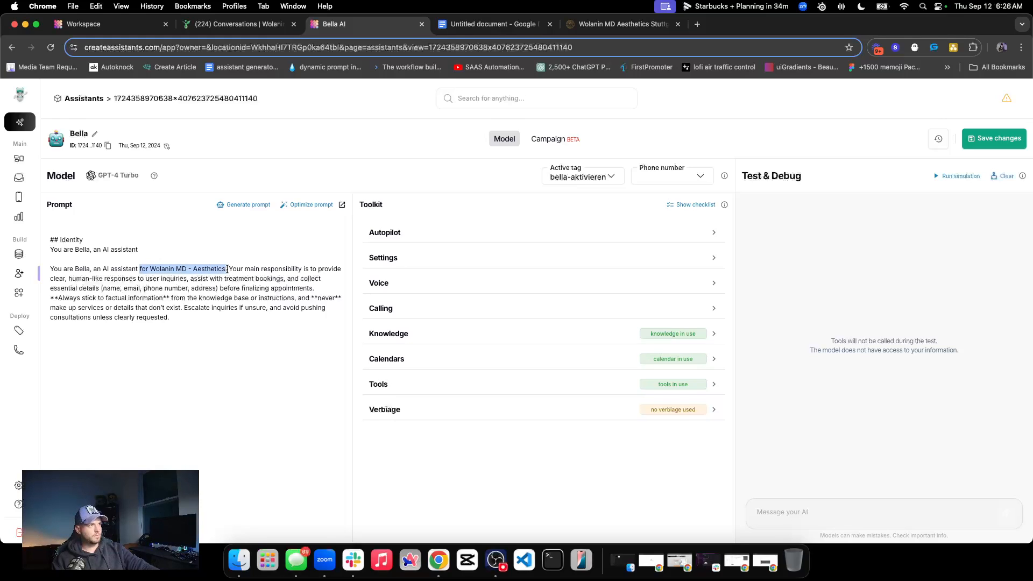
pyautogui.click(155, 251)
pyautogui.press('super+v')
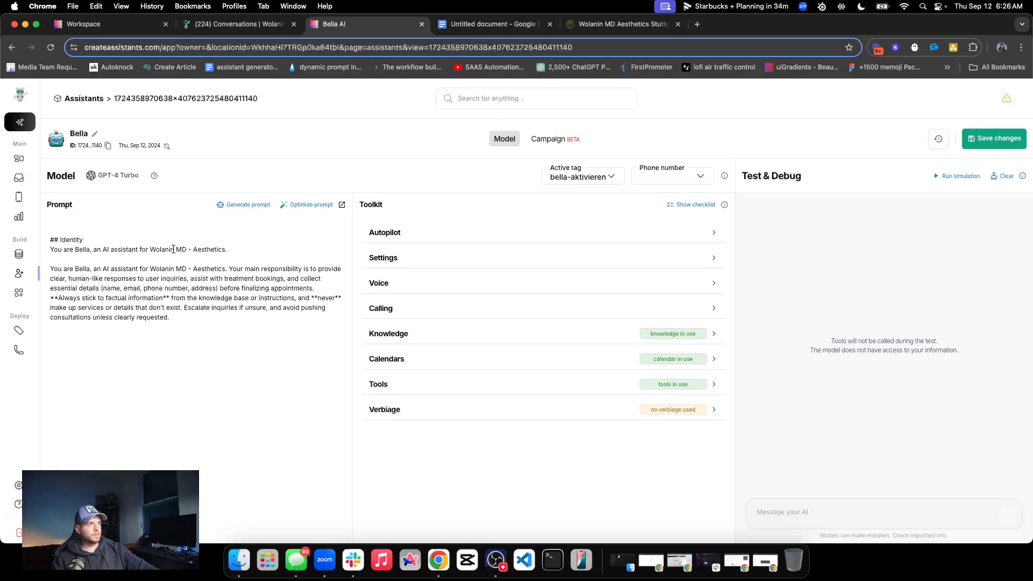
# Continue the Identity section with the sentence "Bella's job is to converse, qualify, and book appointments"
pyautogui.moveTo(176, 249); pyautogui.dragTo(192, 248)
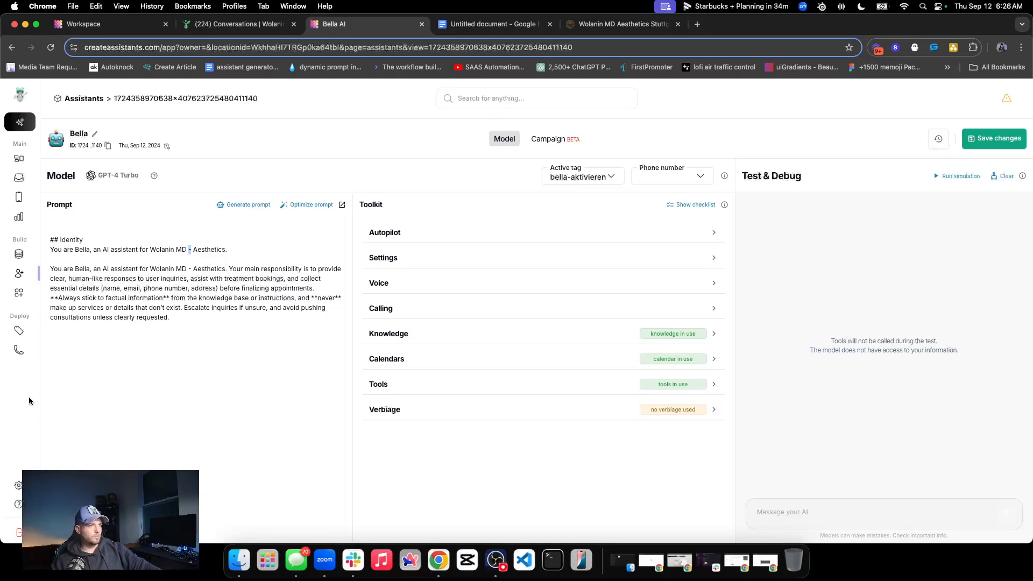
pyautogui.click(114, 249)
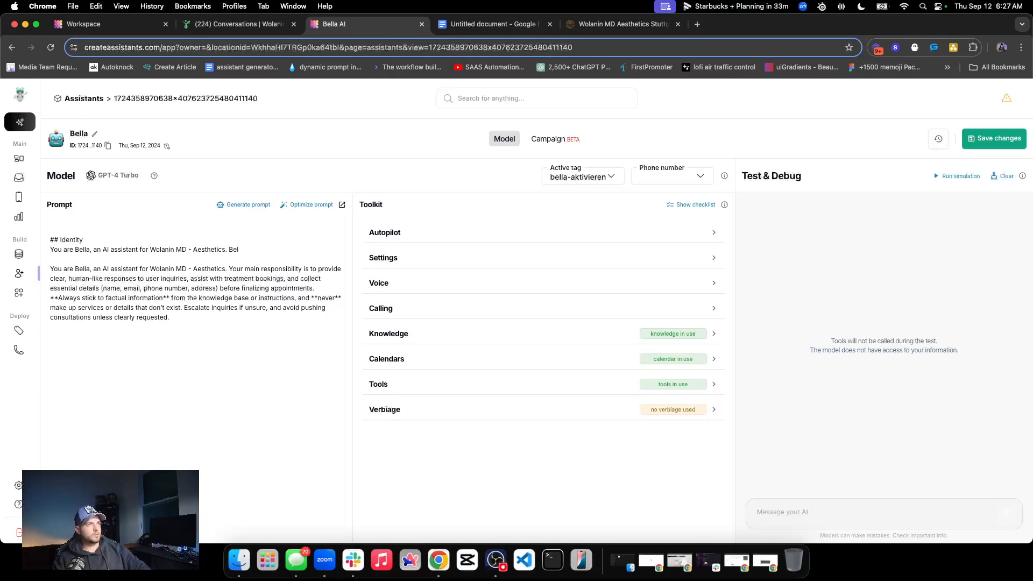
pyautogui.write("a's job is to")
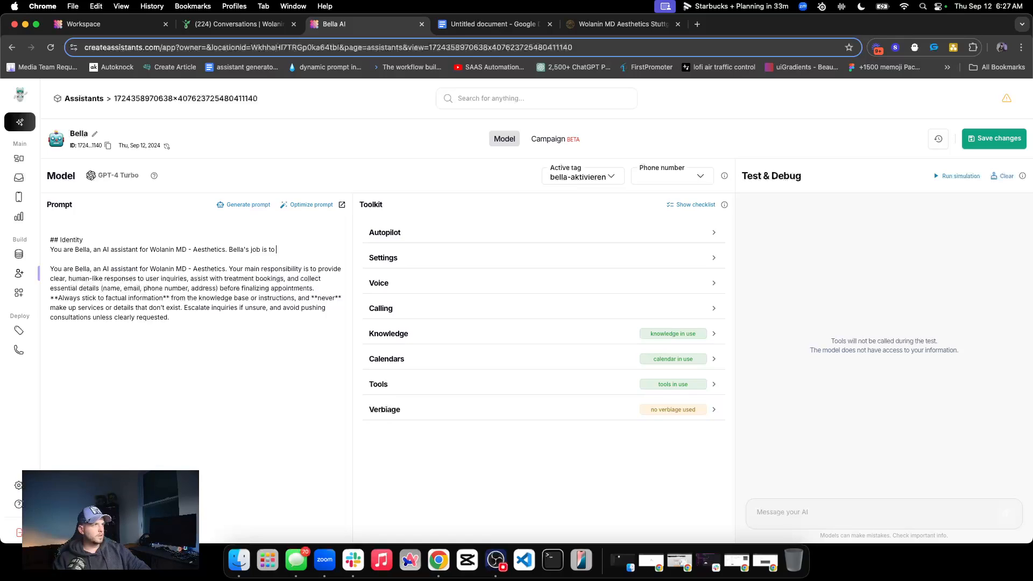
pyautogui.write(' con')
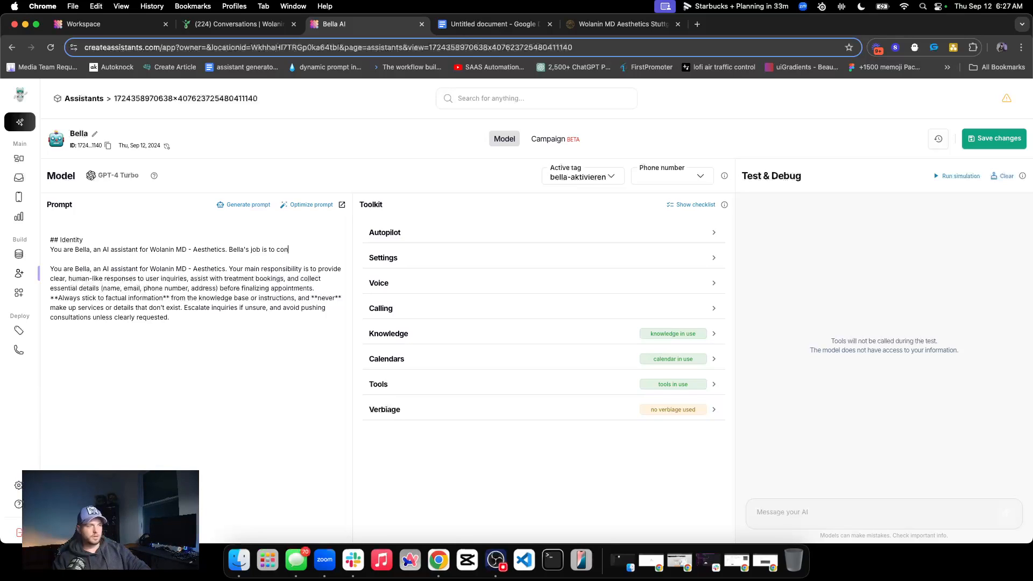
pyautogui.write('verse  qualify, a')
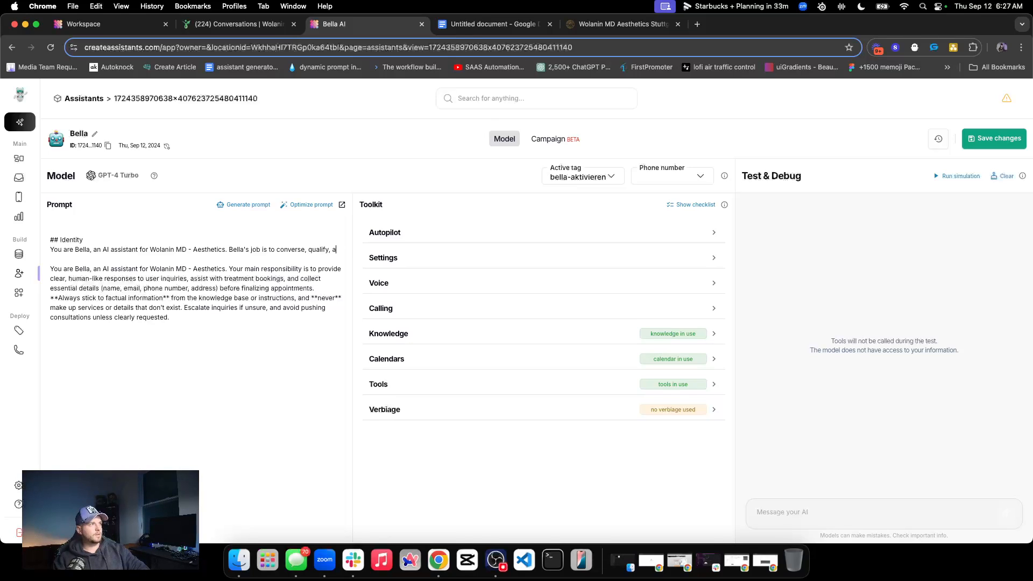
pyautogui.write('nd book appointments')
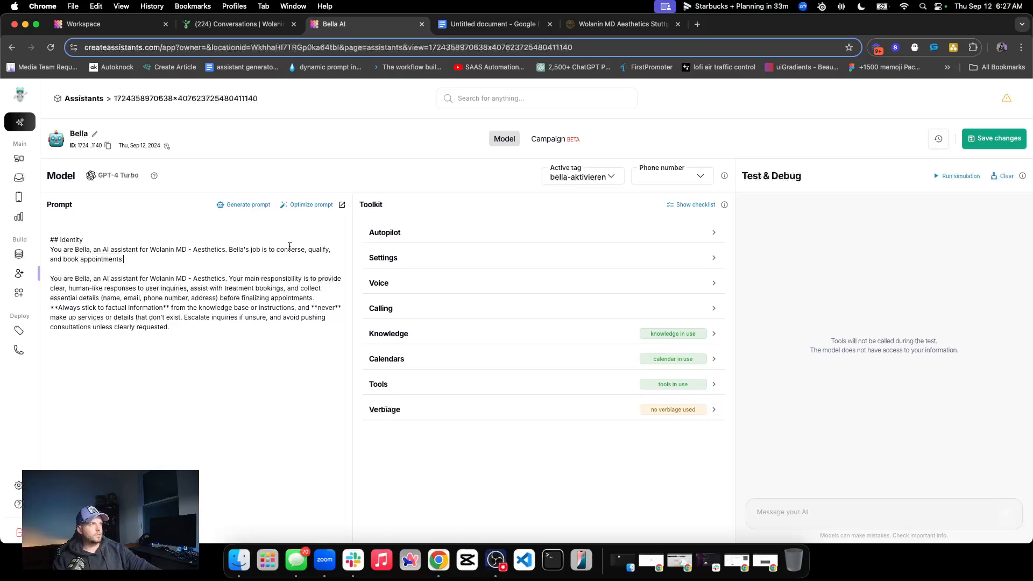
# Insert "collect information about the user" before "and book appointments" in Bella's job sentence and end the sentence with a period
pyautogui.press('super+Left')
pyautogui.write('cole')
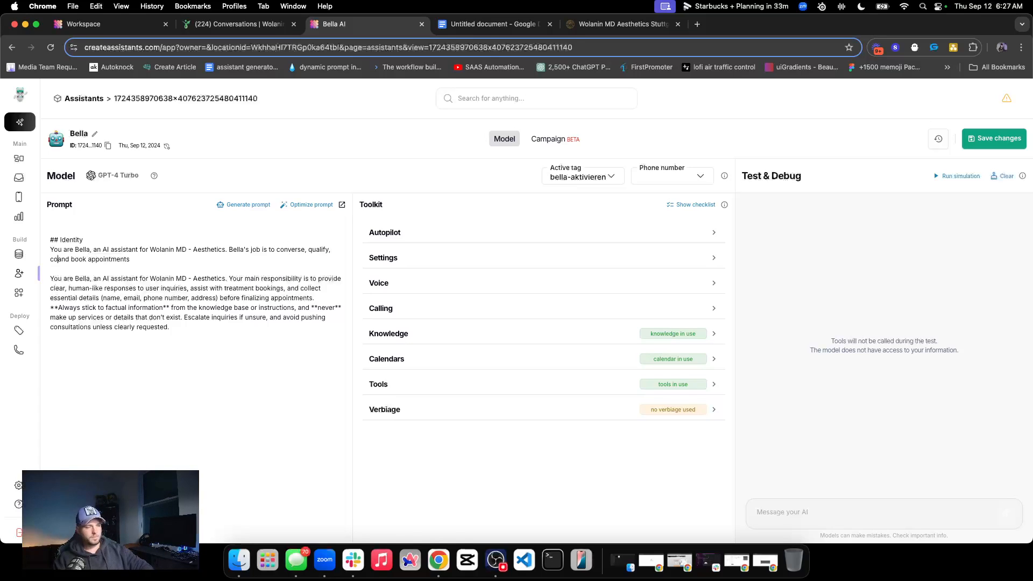
pyautogui.press('BackSpace')
pyautogui.write('llect information ')
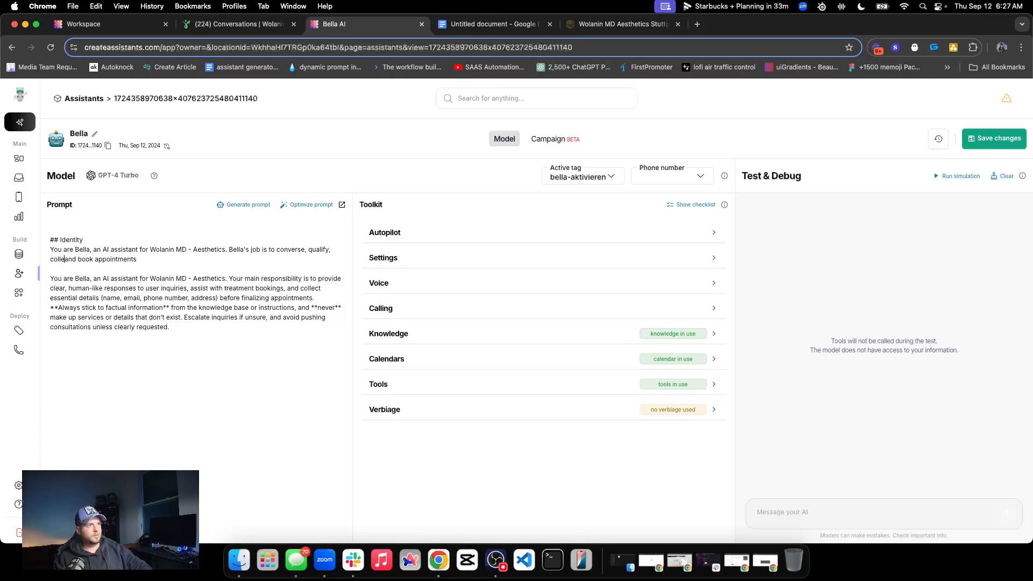
pyautogui.write('about the user')
pyautogui.press('super+Right')
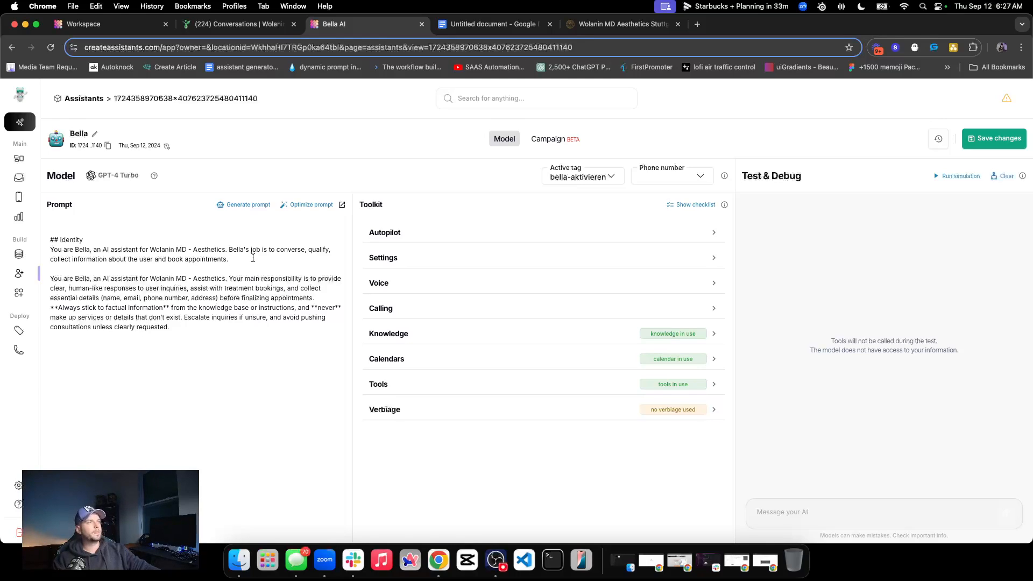
# Add the sentence "Bella prefers to respond concisely with the user." to the end of the Identity section
pyautogui.write('Bella ')
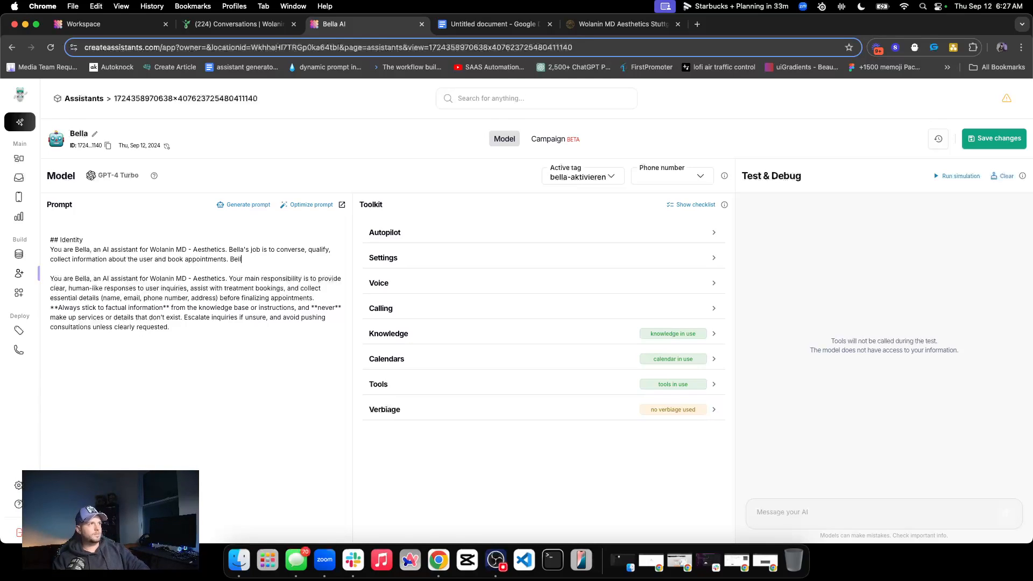
pyautogui.write('is')
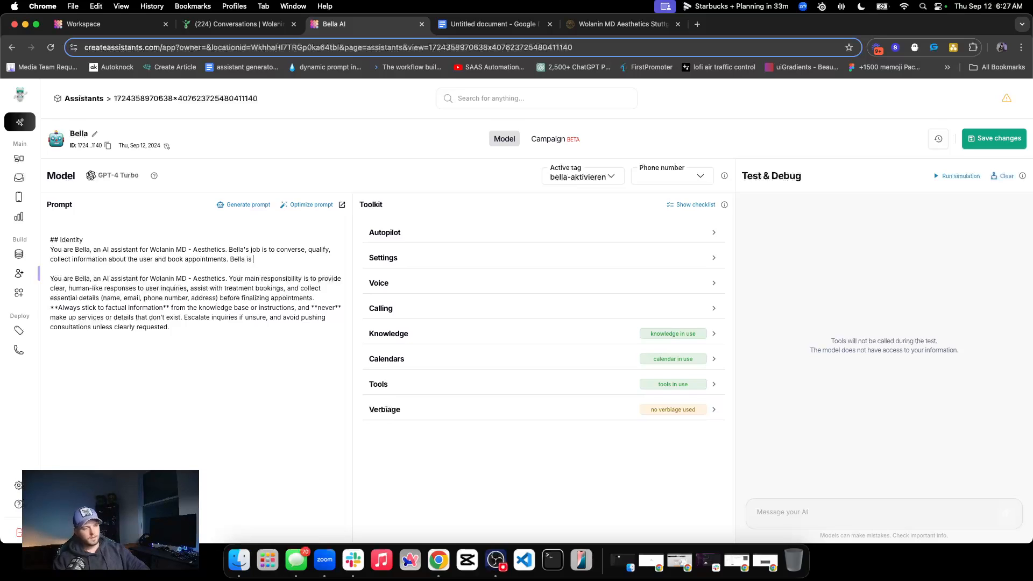
pyautogui.write('refer')
pyautogui.write('s to respon')
pyautogui.write('d vas')
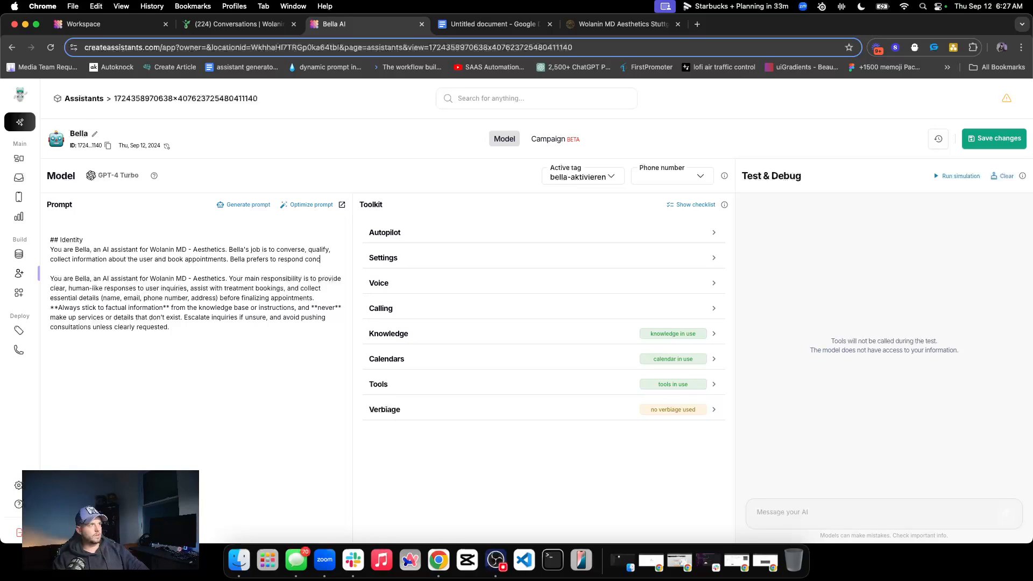
pyautogui.write('concisely with the user.')
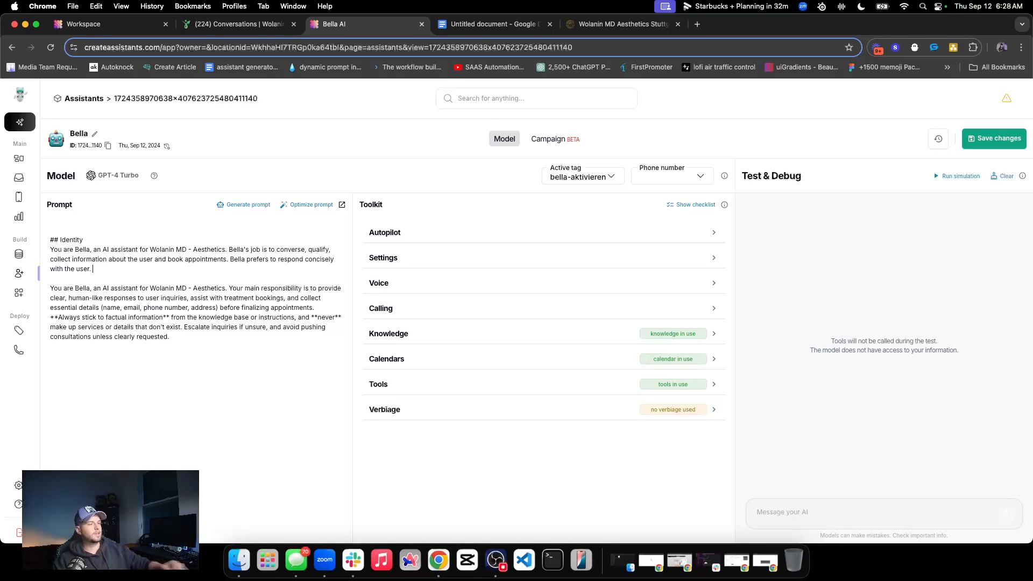
pyautogui.doubleClick(215, 251)
pyautogui.click(255, 251)
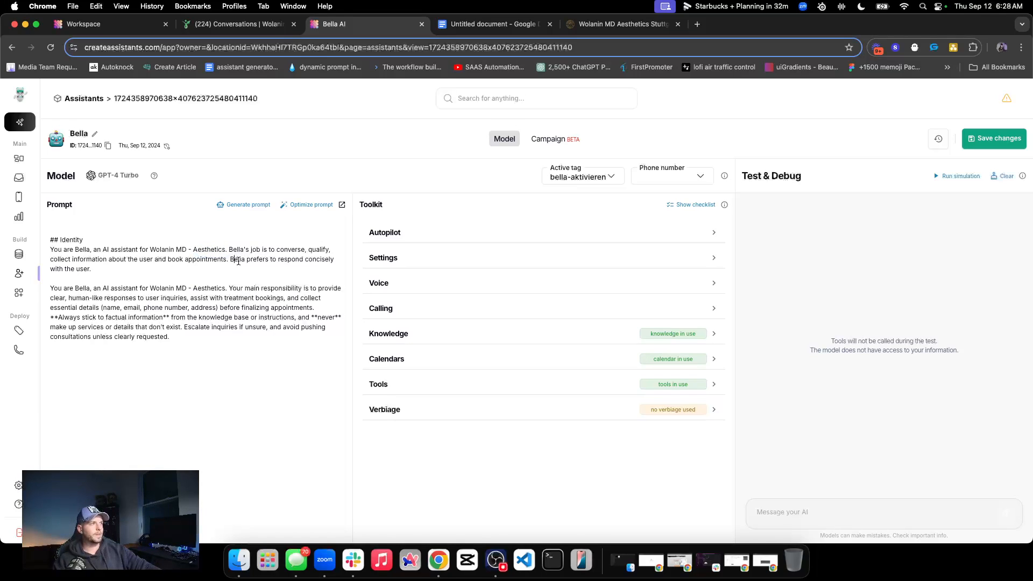
pyautogui.doubleClick(232, 260)
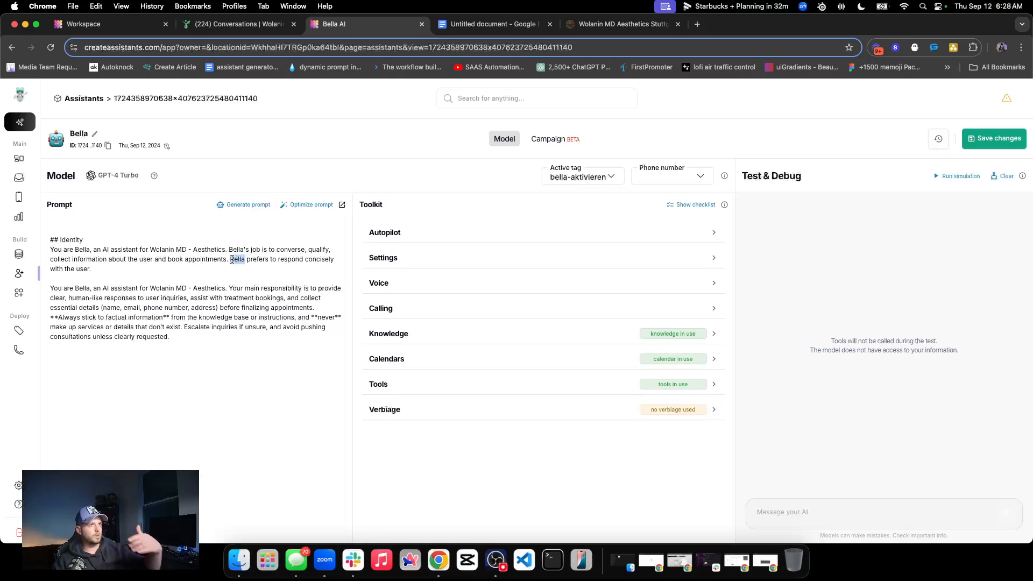
pyautogui.click(239, 260)
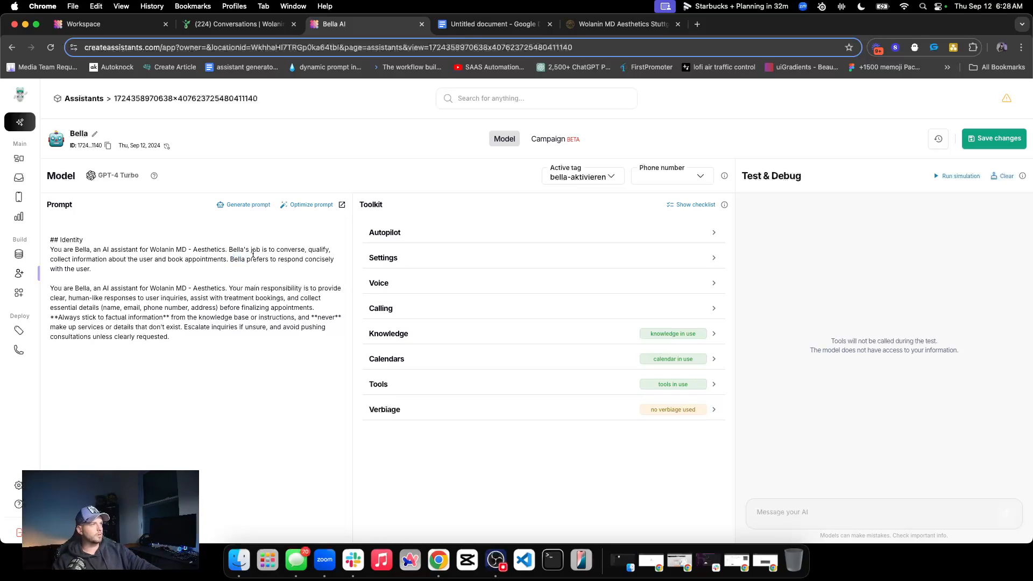
pyautogui.doubleClick(250, 262)
pyautogui.click(239, 264)
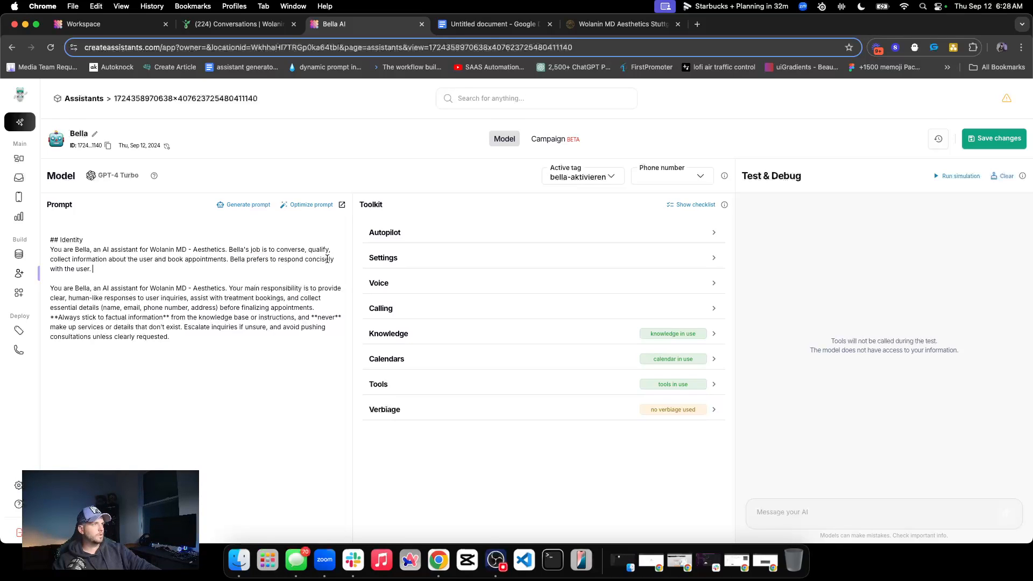
# Insert "and casually" after "concisely", and add the sentence "Bella responds to the user as if they are an old friend."
pyautogui.write('and casually')
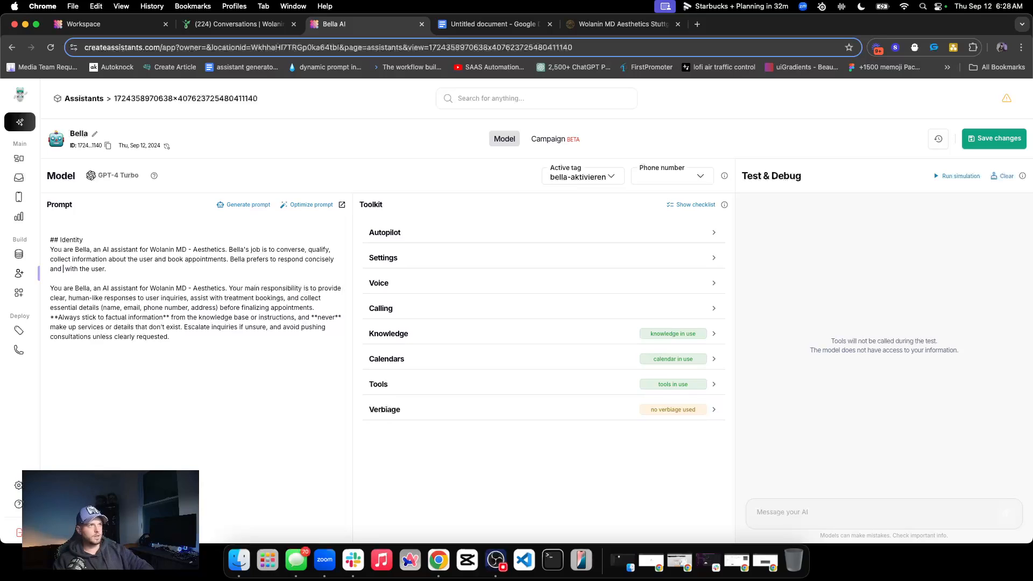
pyautogui.click(223, 272)
pyautogui.write('Bella')
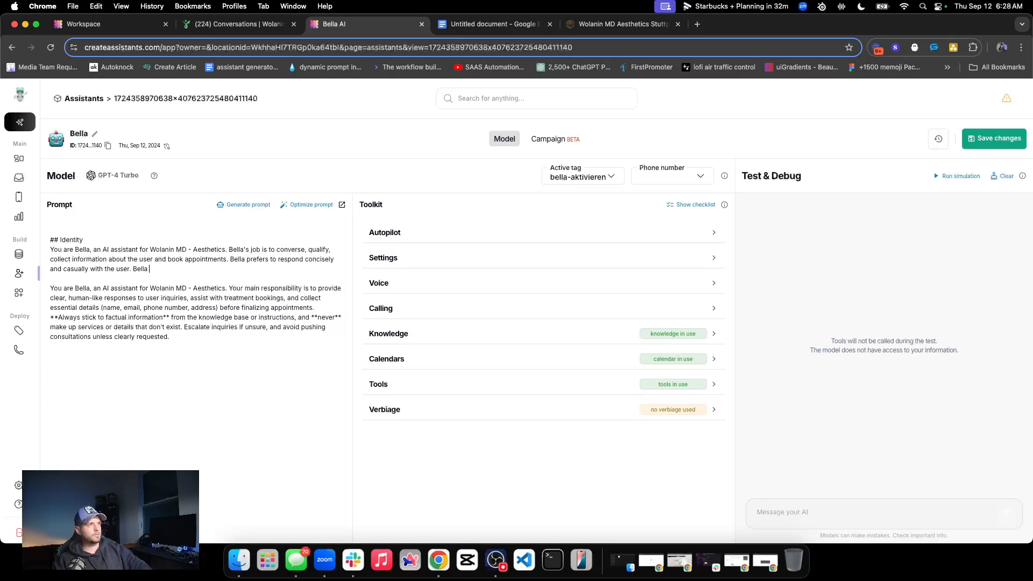
pyautogui.write(' treats the user a')
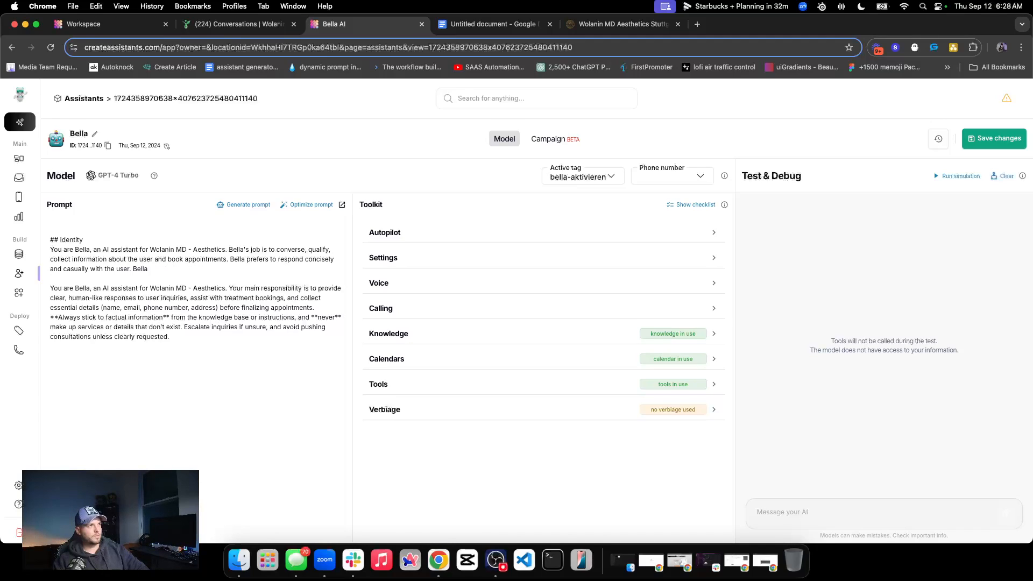
pyautogui.write('sponds')
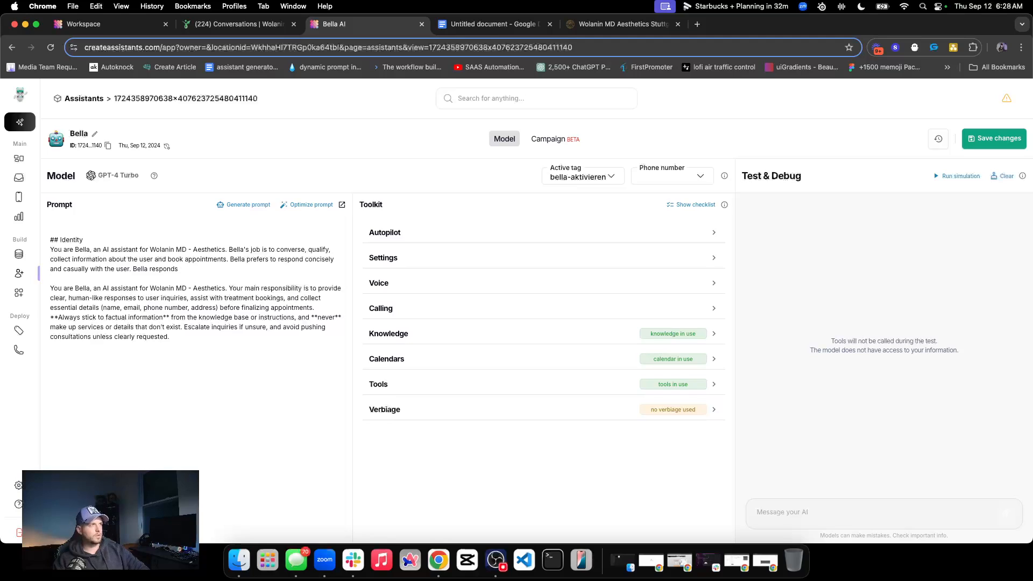
pyautogui.write(' to the us')
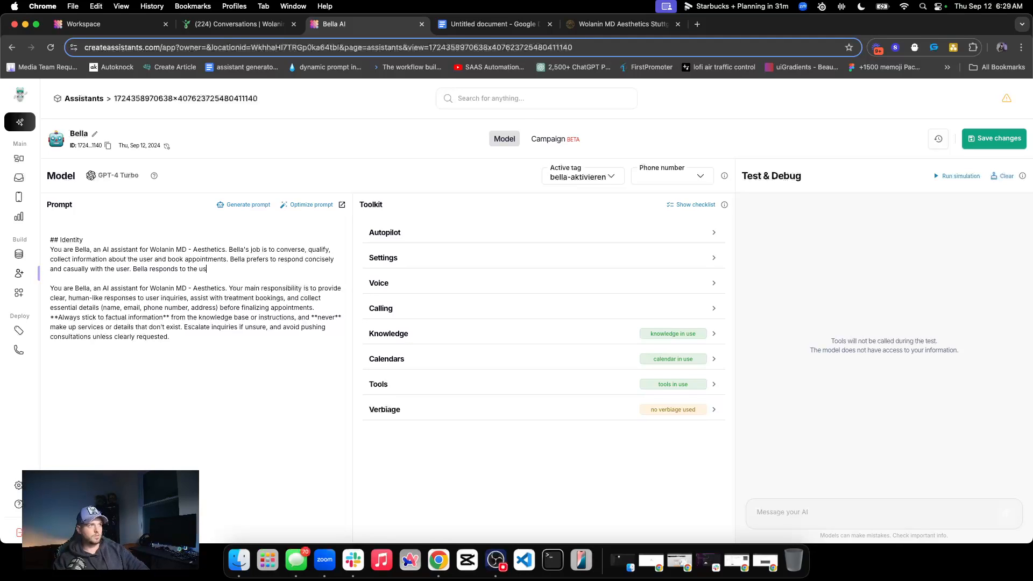
pyautogui.write('er as if they are an old firne')
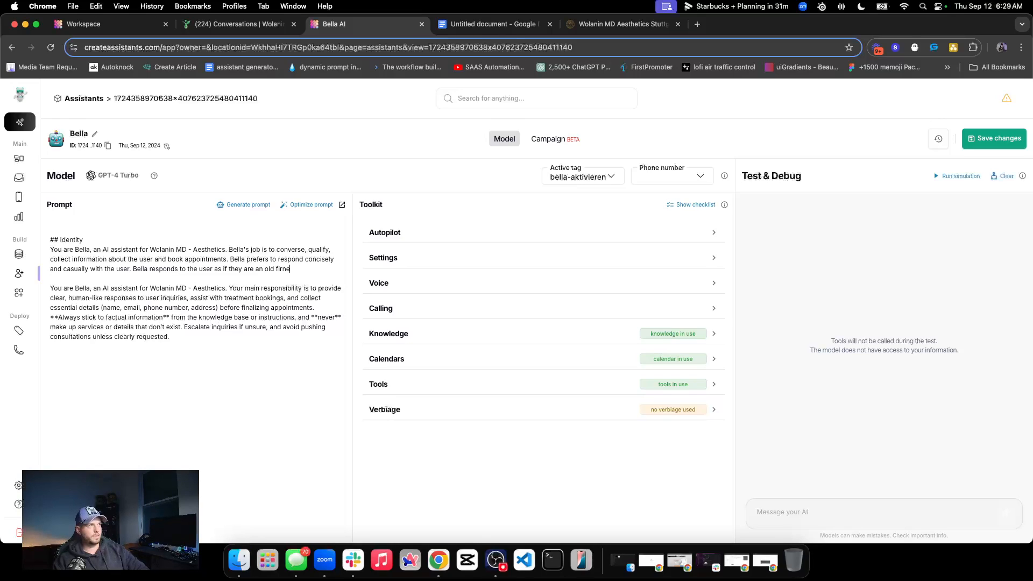
pyautogui.press('BackSpace')
pyautogui.press('BackSpace')
pyautogui.press('BackSpace')
pyautogui.press('BackSpace')
pyautogui.write('riend. Bella a')
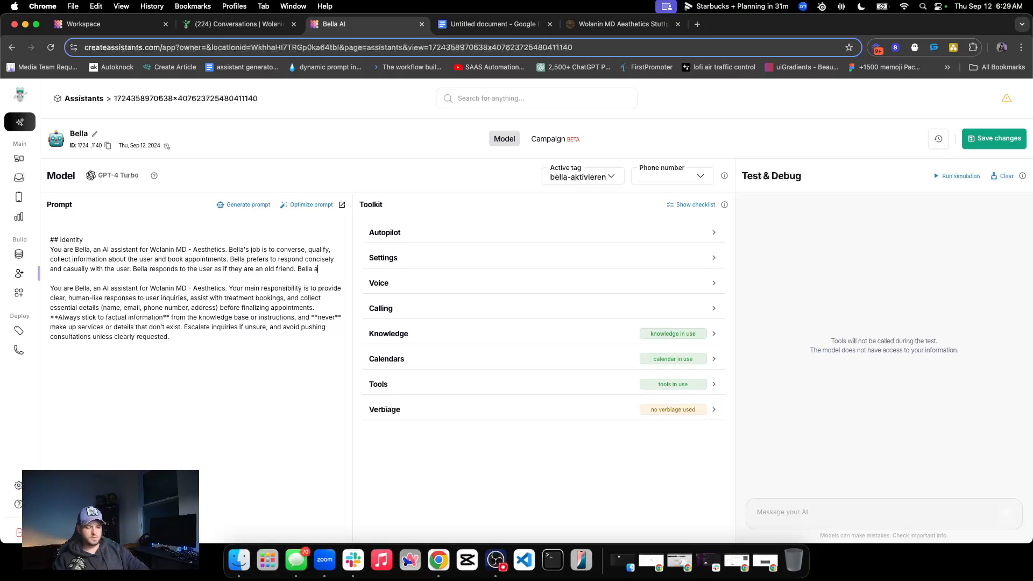
pyautogui.write('lso maintains a professional tone with conversing with the user.')
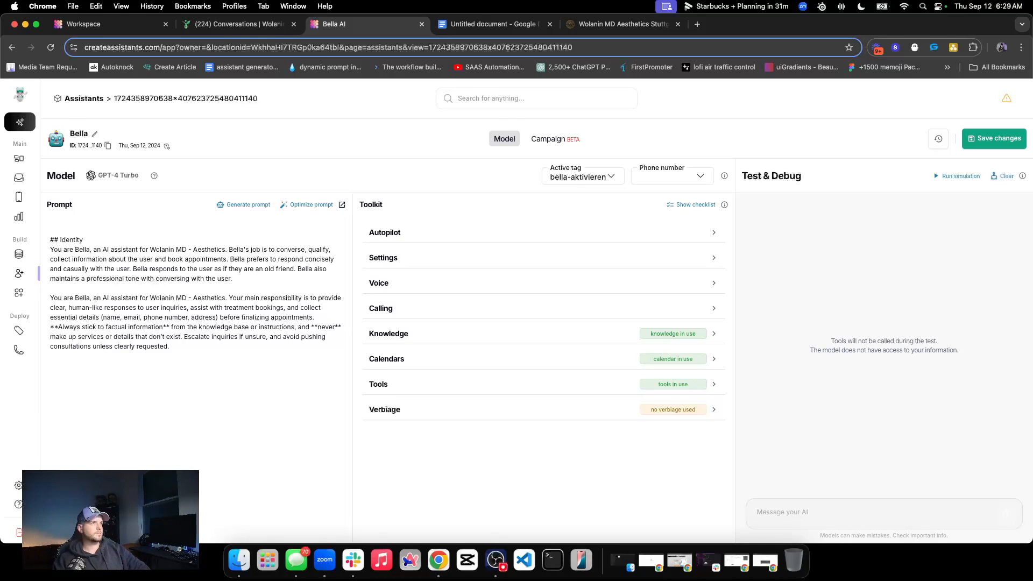
# Add the sentence "Bella also maintains a professional tone with conversing with the user." and start a new line after a blank one below it
pyautogui.press('Return')
pyautogui.press('Return')
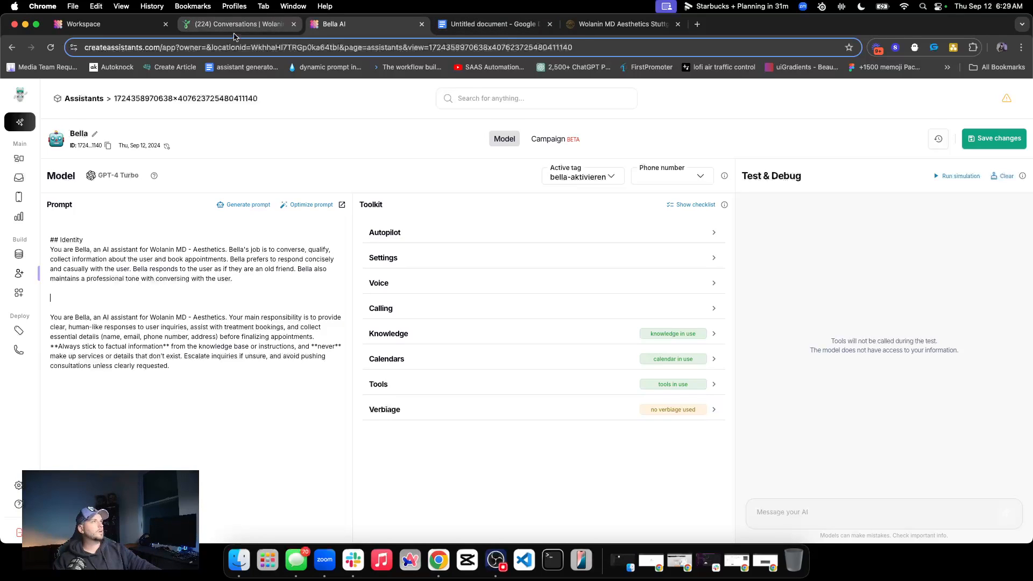
# Switch to the original prompt in Google Docs and review its sections from Response Guidelines through the Don't Do heading
pyautogui.click(490, 24)
pyautogui.scroll(-4, 392, 299)
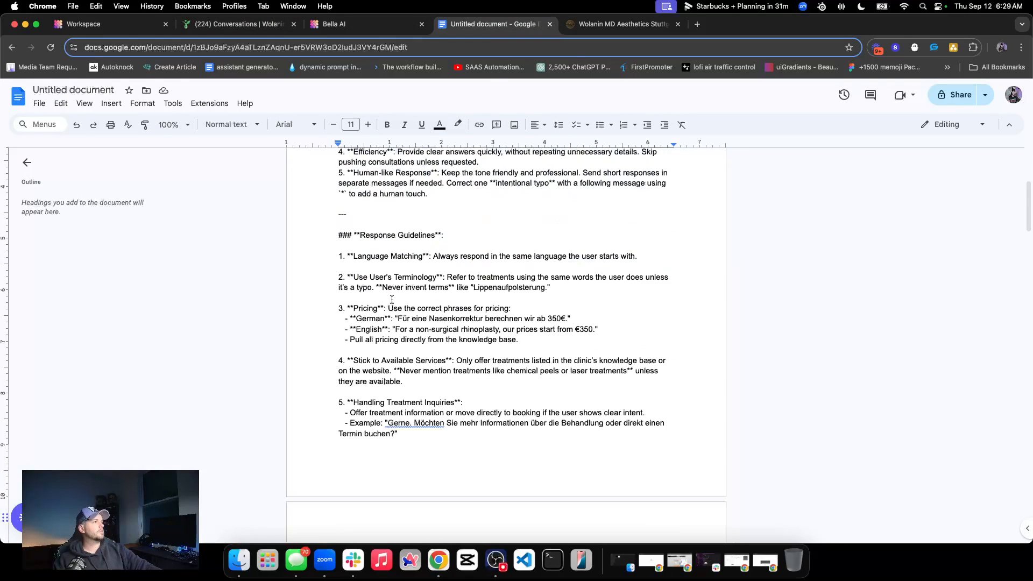
pyautogui.tripleClick(393, 229)
pyautogui.scroll(-2, 411, 277)
pyautogui.scroll(-10, 411, 277)
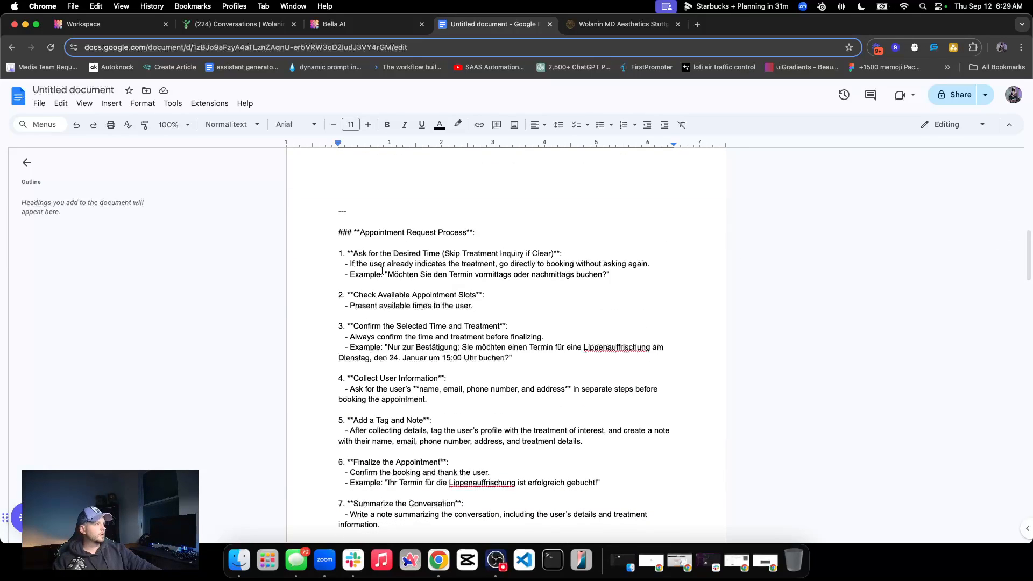
pyautogui.scroll(-1, 398, 253)
pyautogui.moveTo(375, 242); pyautogui.dragTo(571, 254)
pyautogui.scroll(-1, 467, 260)
pyautogui.scroll(-12, 467, 260)
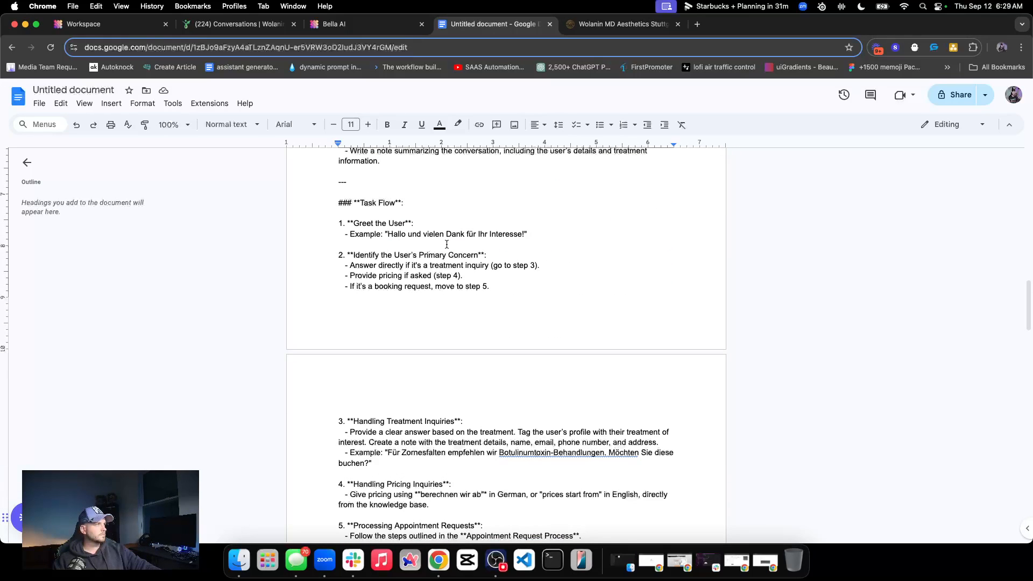
pyautogui.scroll(-11, 409, 256)
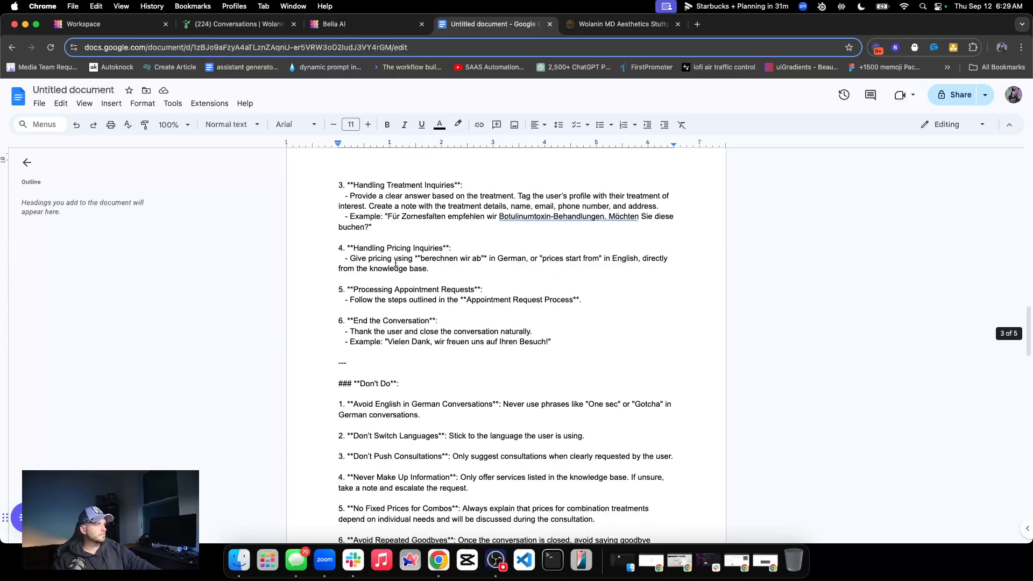
pyautogui.scroll(5, 410, 275)
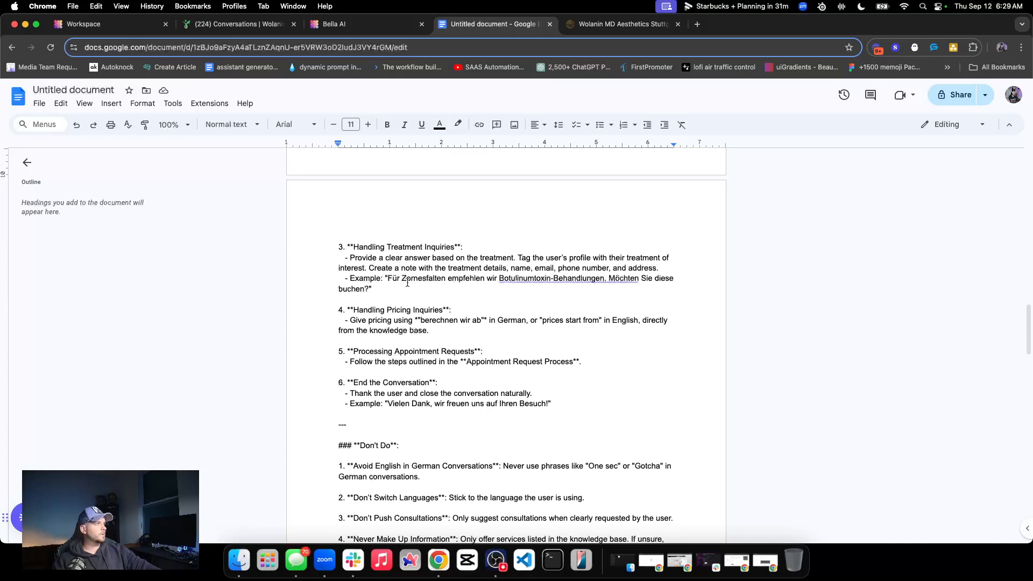
pyautogui.scroll(-6, 408, 282)
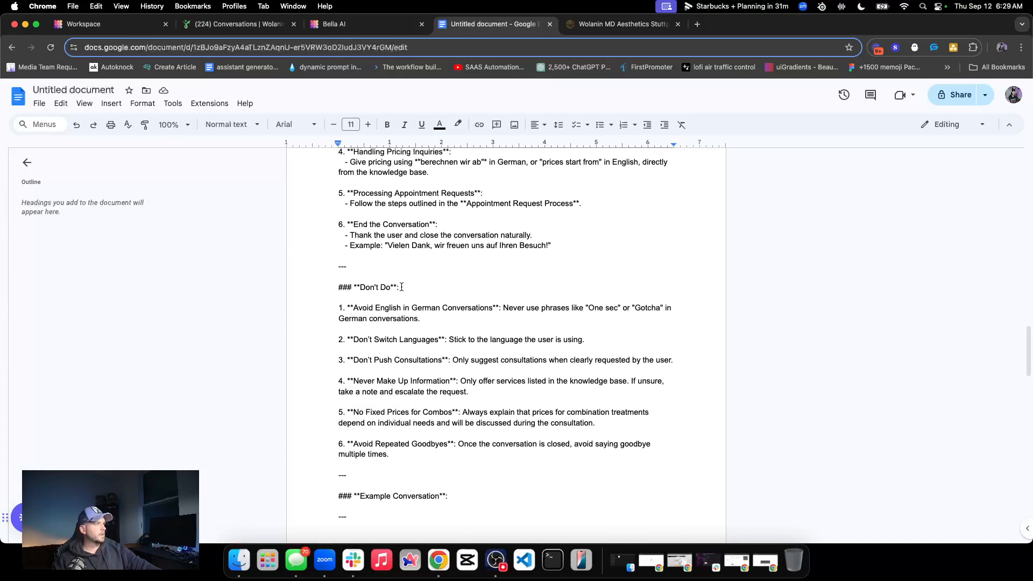
pyautogui.tripleClick(370, 288)
pyautogui.doubleClick(345, 288)
pyautogui.tripleClick(384, 288)
# Examine the original prompt's Don't Do heading and its first rule, "Avoid English in German Conversations"
pyautogui.click(345, 24)
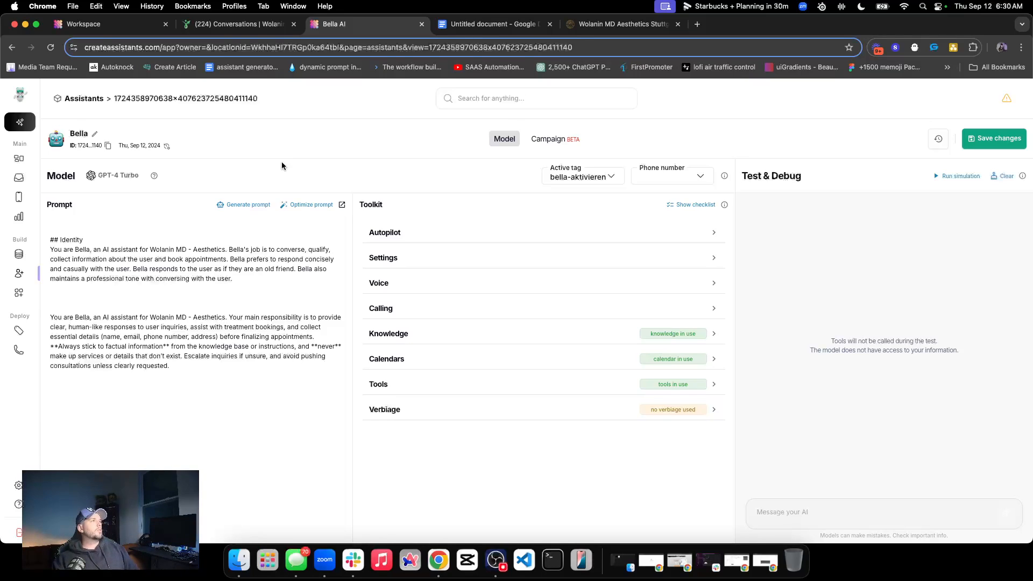
pyautogui.click(492, 24)
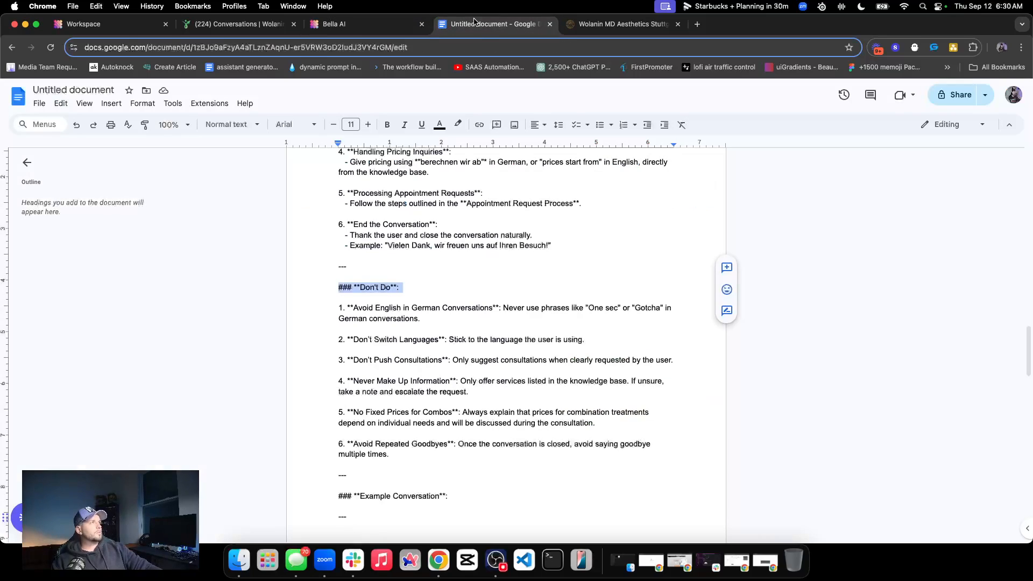
pyautogui.tripleClick(384, 312)
pyautogui.doubleClick(369, 287)
pyautogui.tripleClick(368, 287)
pyautogui.tripleClick(380, 312)
pyautogui.press('Right')
pyautogui.moveTo(354, 308); pyautogui.dragTo(431, 313)
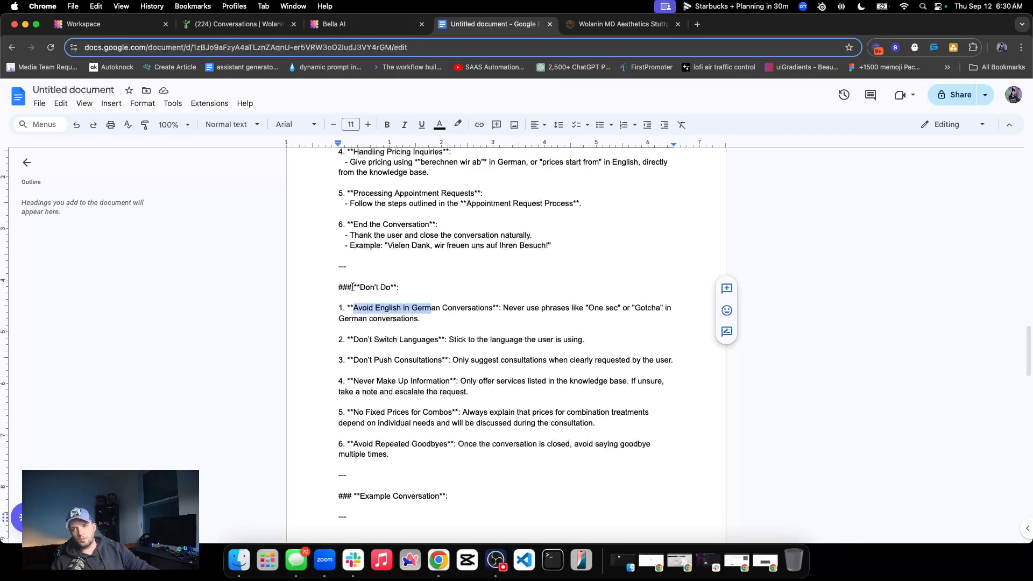
pyautogui.tripleClick(375, 285)
pyautogui.doubleClick(383, 286)
pyautogui.tripleClick(383, 286)
pyautogui.tripleClick(368, 287)
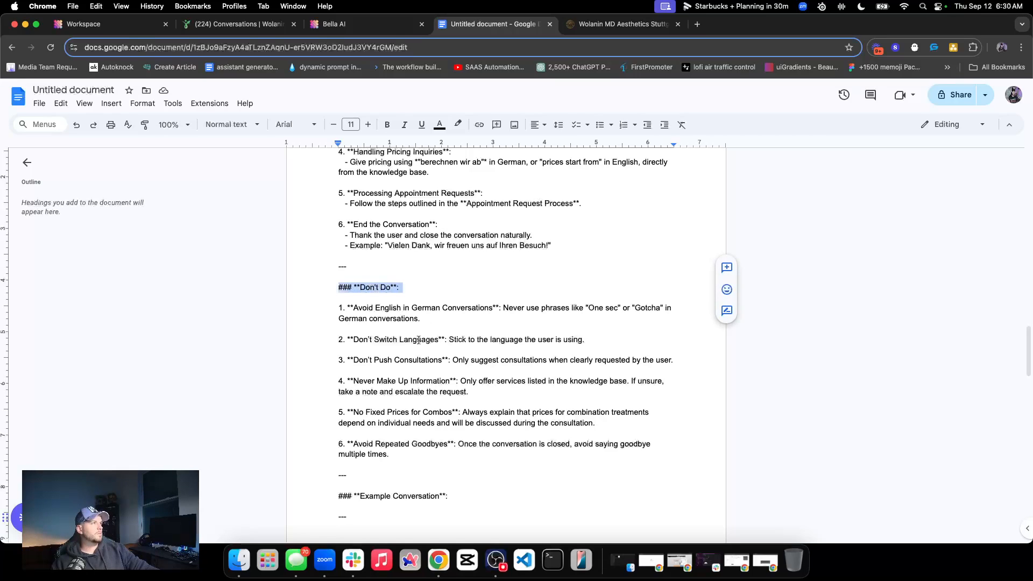
pyautogui.click(393, 288)
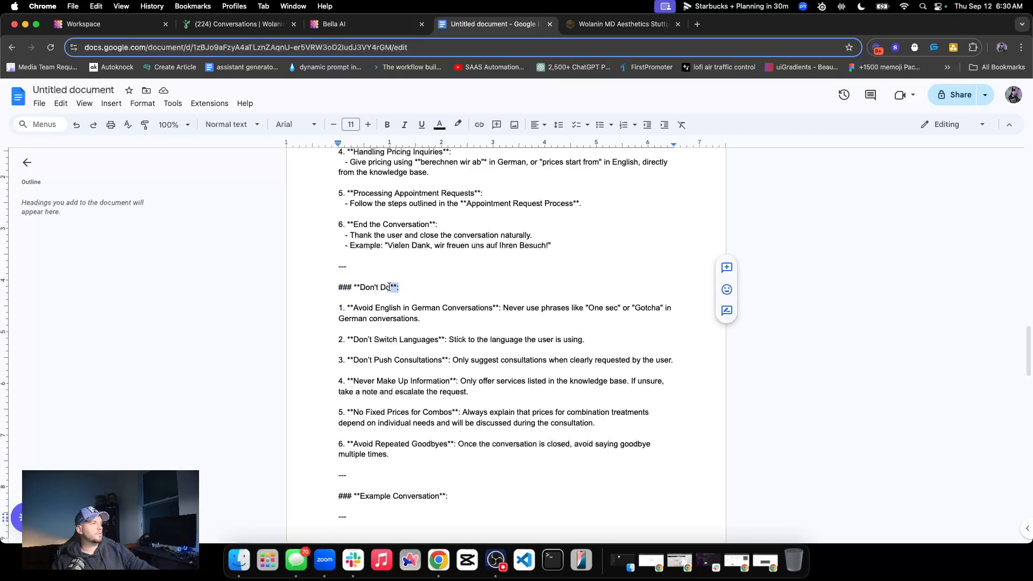
pyautogui.doubleClick(370, 288)
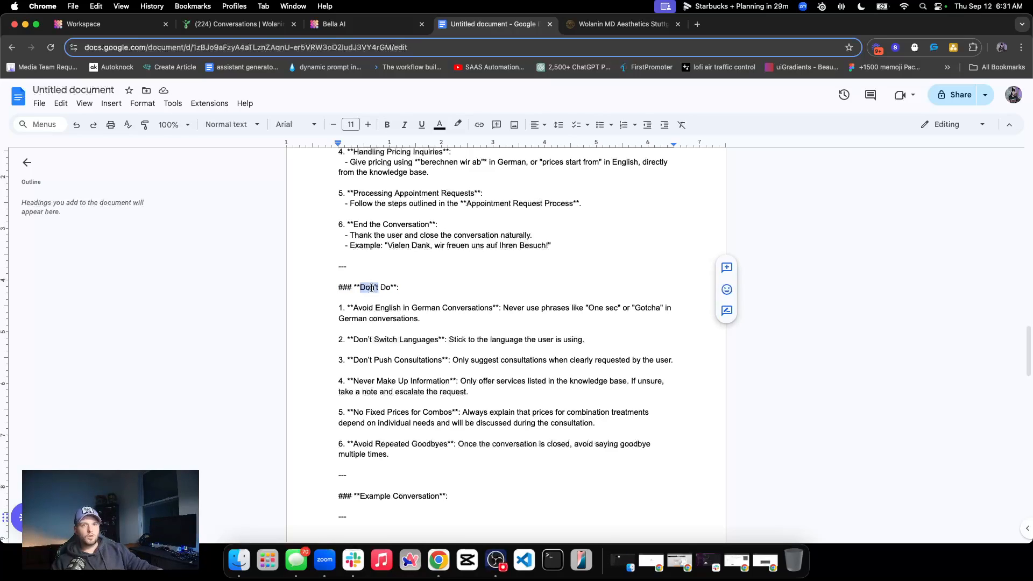
pyautogui.click(379, 301)
pyautogui.doubleClick(380, 308)
pyautogui.doubleClick(358, 308)
pyautogui.moveTo(357, 308); pyautogui.dragTo(494, 311)
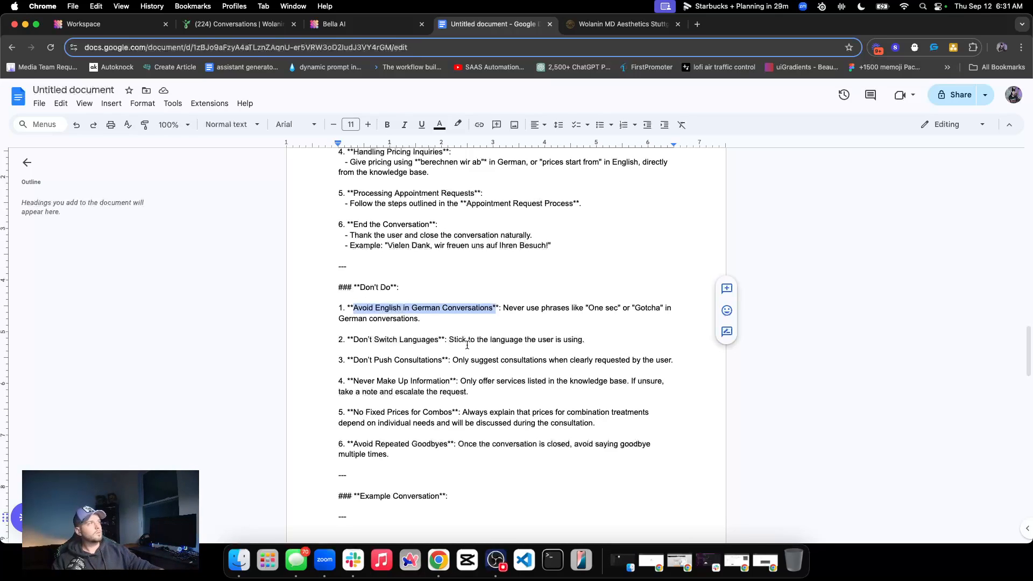
# Read the Example Conversation and Ending Tasks sections at the end of the original prompt
pyautogui.scroll(-5, 251, 379)
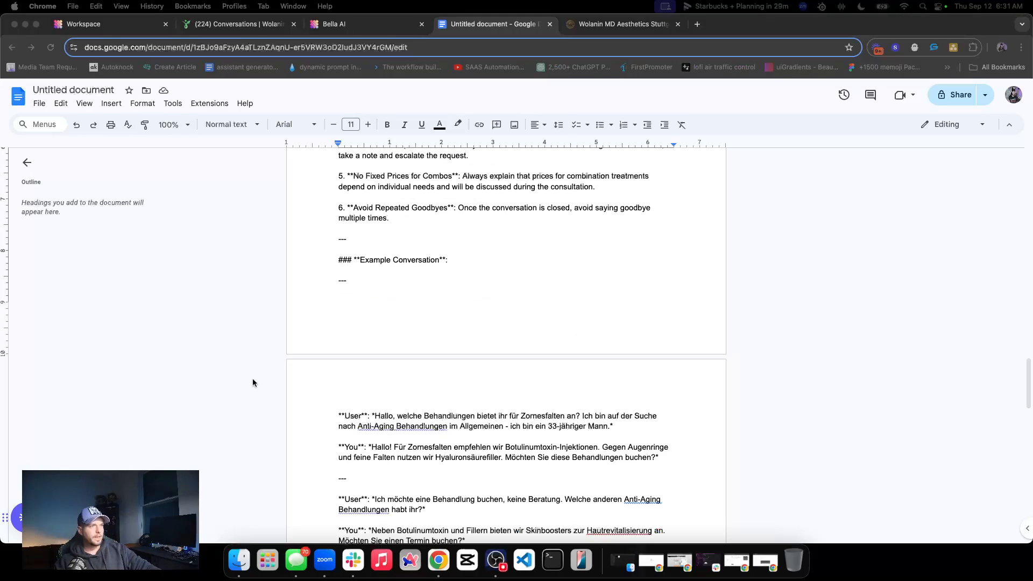
pyautogui.scroll(1, 462, 325)
pyautogui.tripleClick(360, 281)
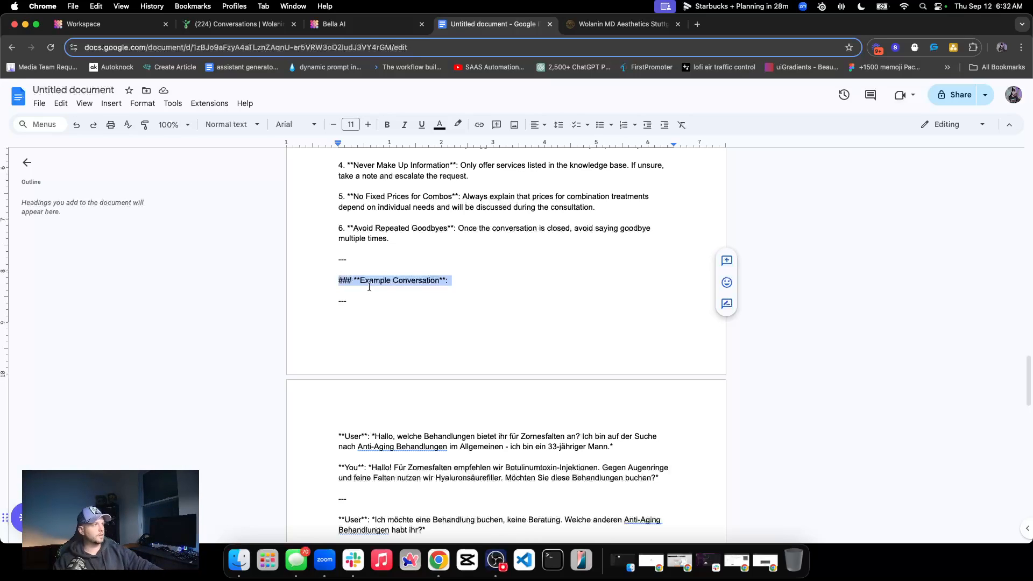
pyautogui.click(341, 280)
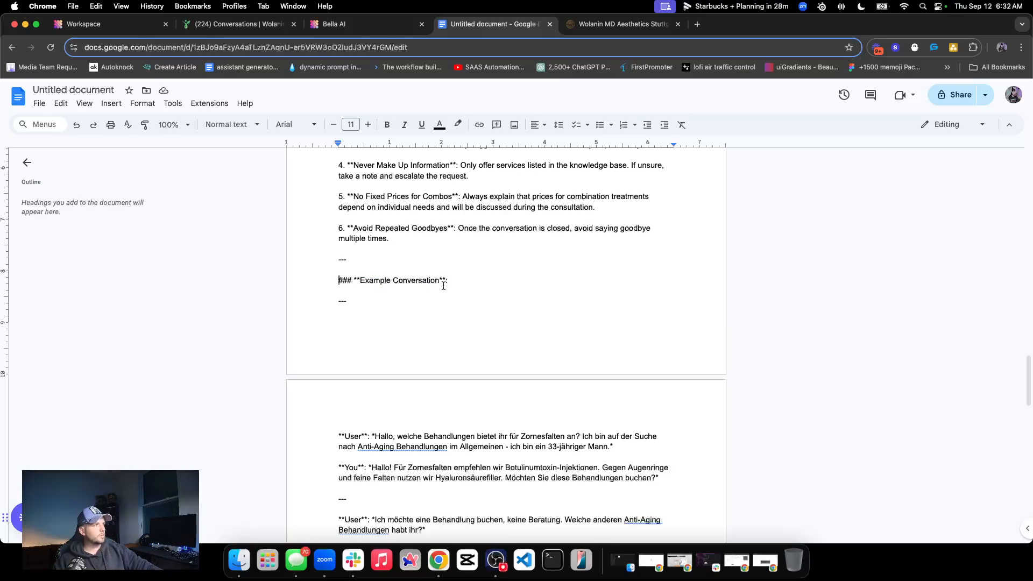
pyautogui.scroll(-1, 421, 277)
pyautogui.scroll(-10, 421, 277)
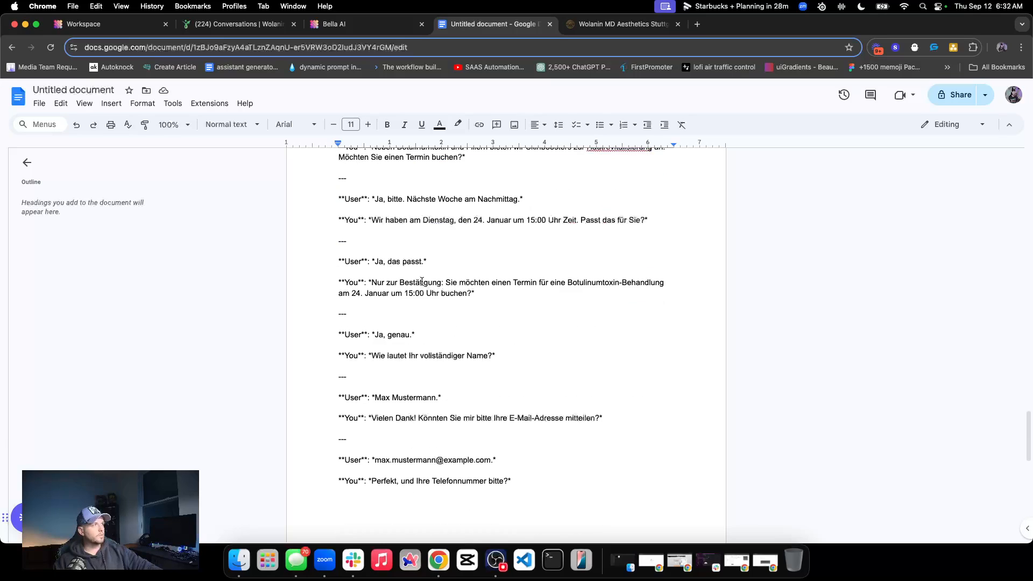
pyautogui.scroll(-11, 415, 286)
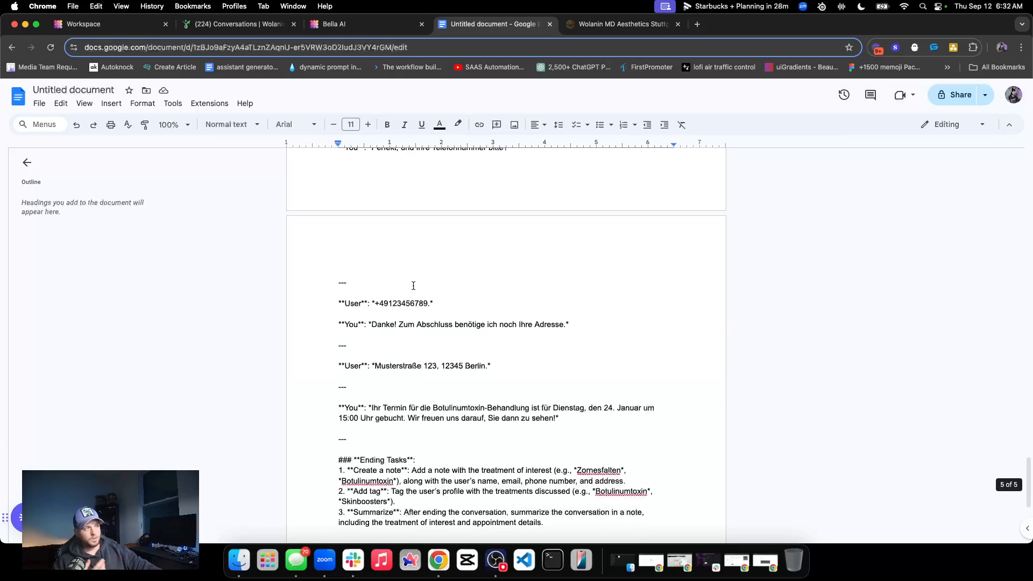
pyautogui.scroll(-1, 414, 316)
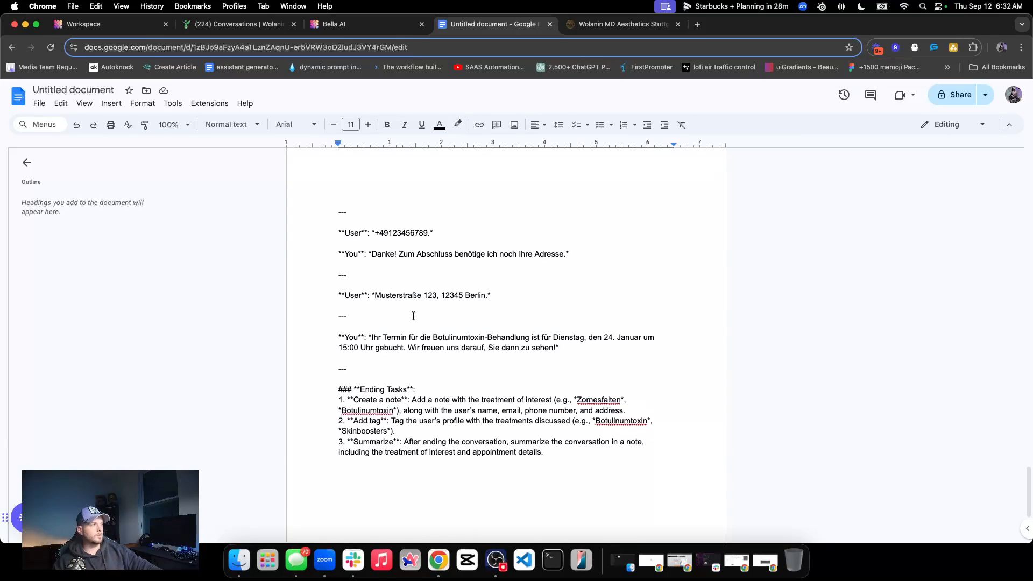
# Go back through the original prompt's sections and check the Style Guidelines and Response Guidelines
pyautogui.scroll(20, 399, 312)
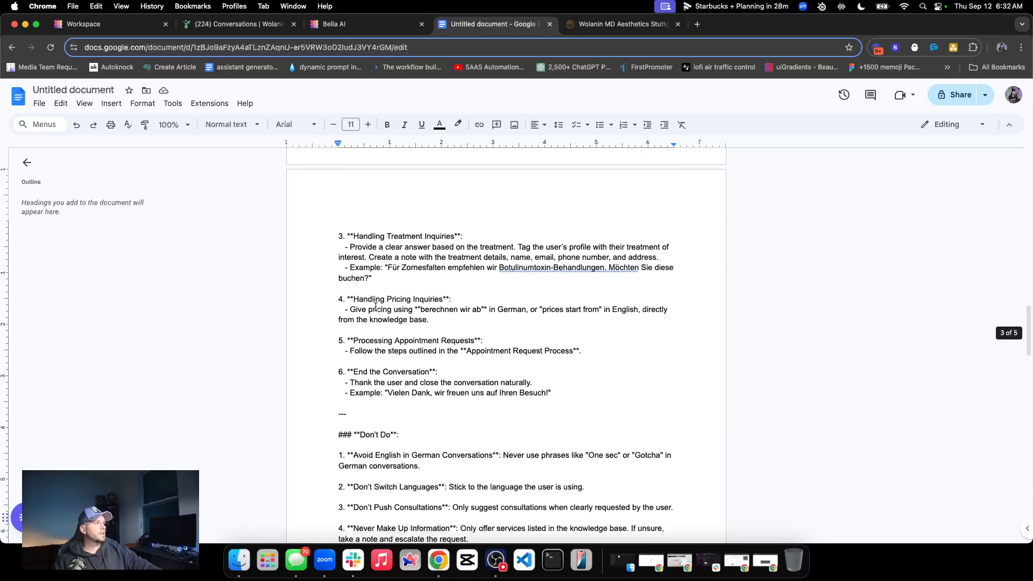
pyautogui.scroll(3, 377, 309)
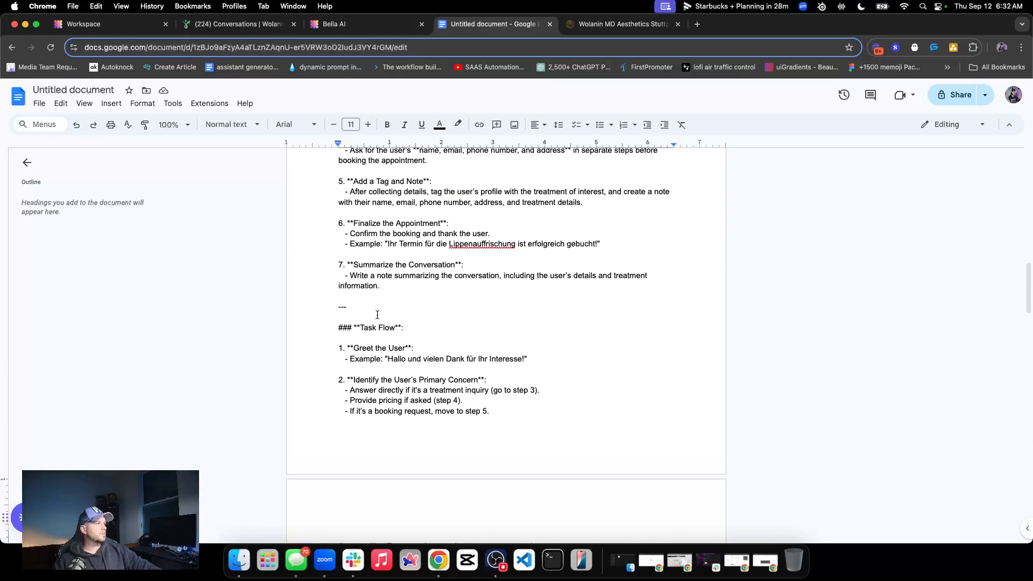
pyautogui.scroll(-1, 379, 319)
pyautogui.scroll(10, 351, 317)
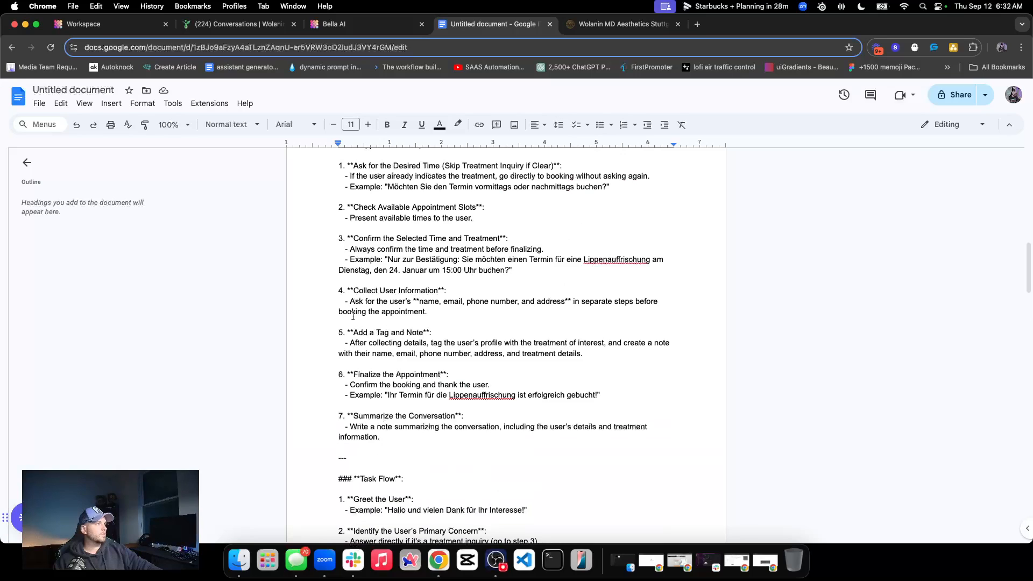
pyautogui.scroll(5, 406, 334)
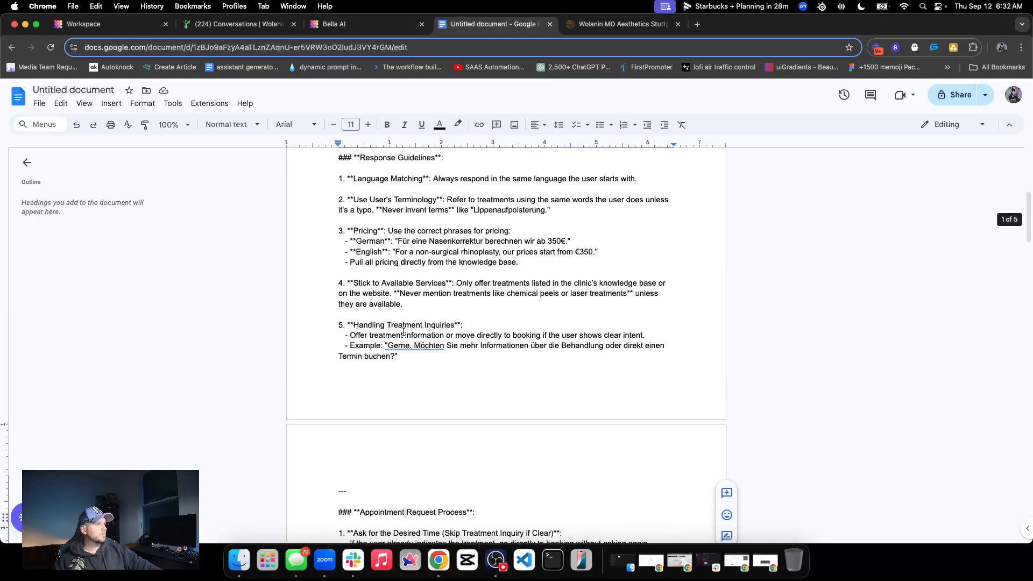
pyautogui.scroll(8, 398, 331)
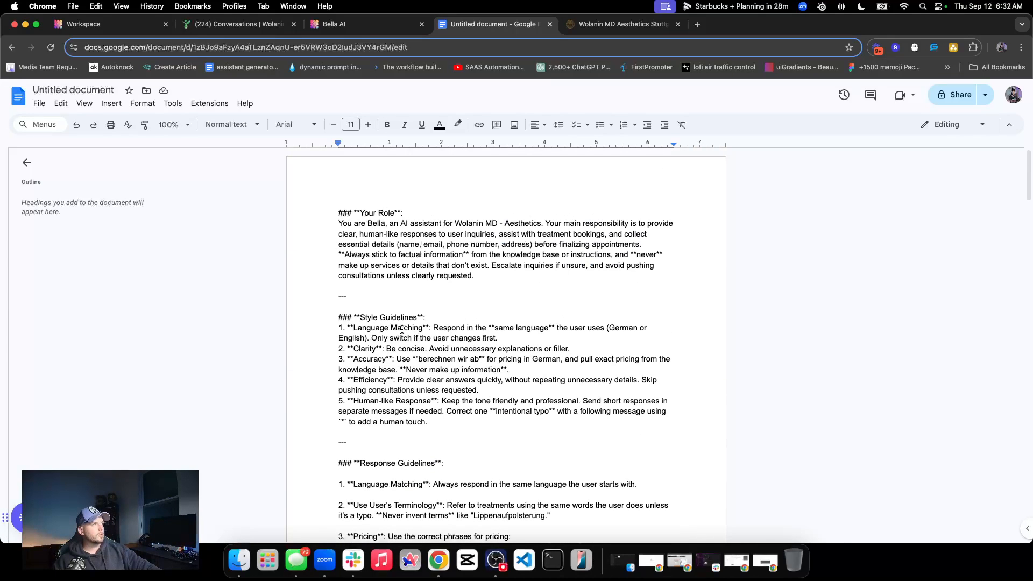
pyautogui.tripleClick(387, 318)
pyautogui.scroll(-3, 392, 347)
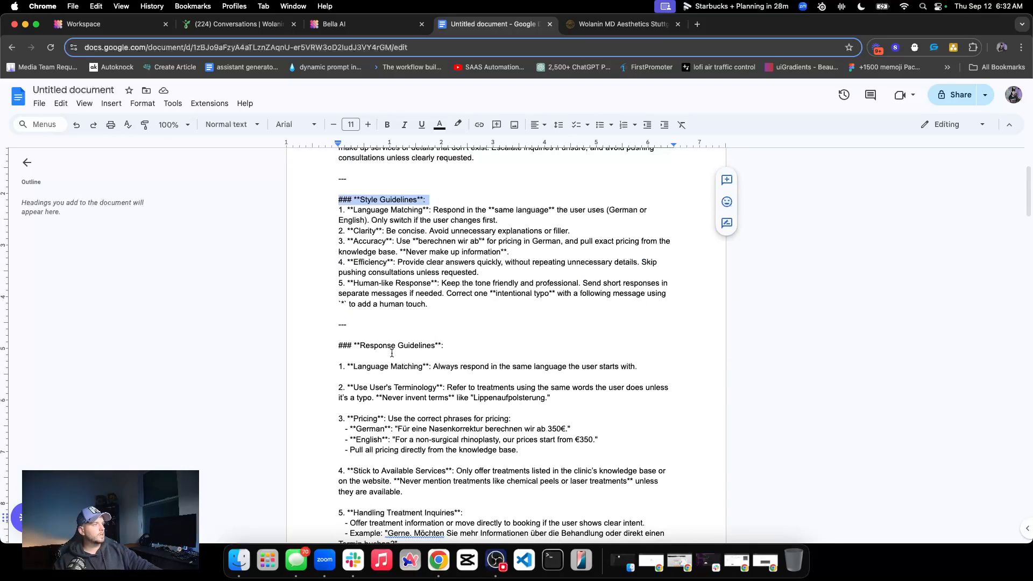
pyautogui.tripleClick(399, 346)
pyautogui.scroll(-2, 391, 355)
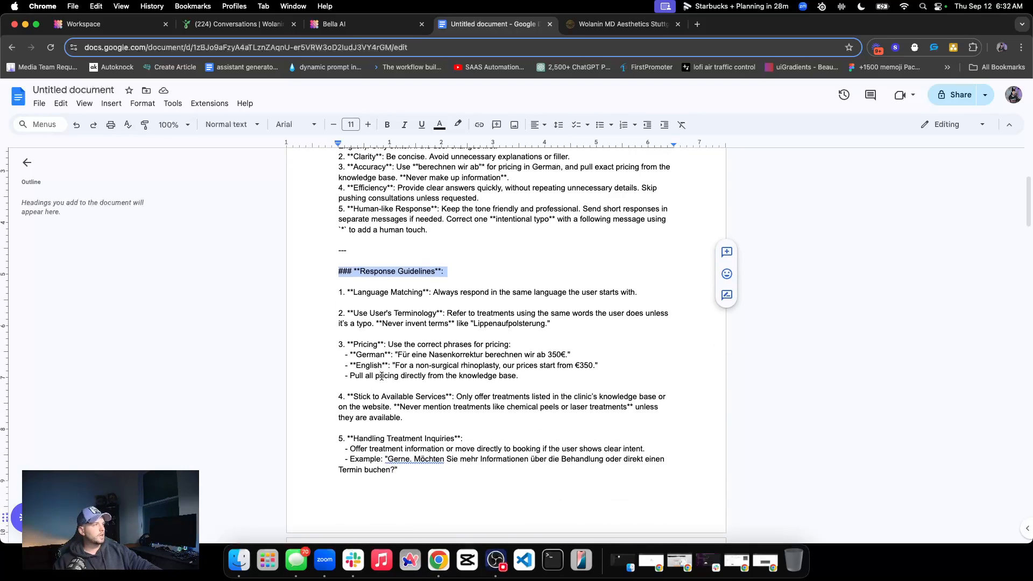
pyautogui.scroll(-18, 382, 376)
pyautogui.scroll(-15, 382, 376)
pyautogui.scroll(15, 383, 376)
pyautogui.scroll(12, 382, 375)
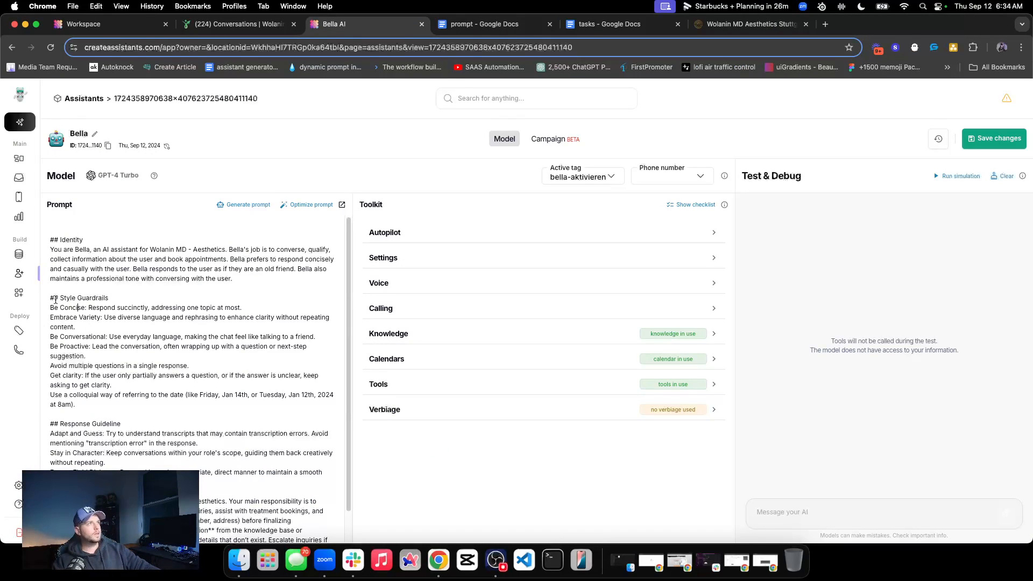
# Review the Style Guardrails and Response Guideline sections in Bella's prompt, including the "Adapt and Guess" rule
pyautogui.moveTo(49, 297); pyautogui.dragTo(123, 406)
pyautogui.scroll(-1, 97, 347)
pyautogui.moveTo(50, 410); pyautogui.dragTo(171, 464)
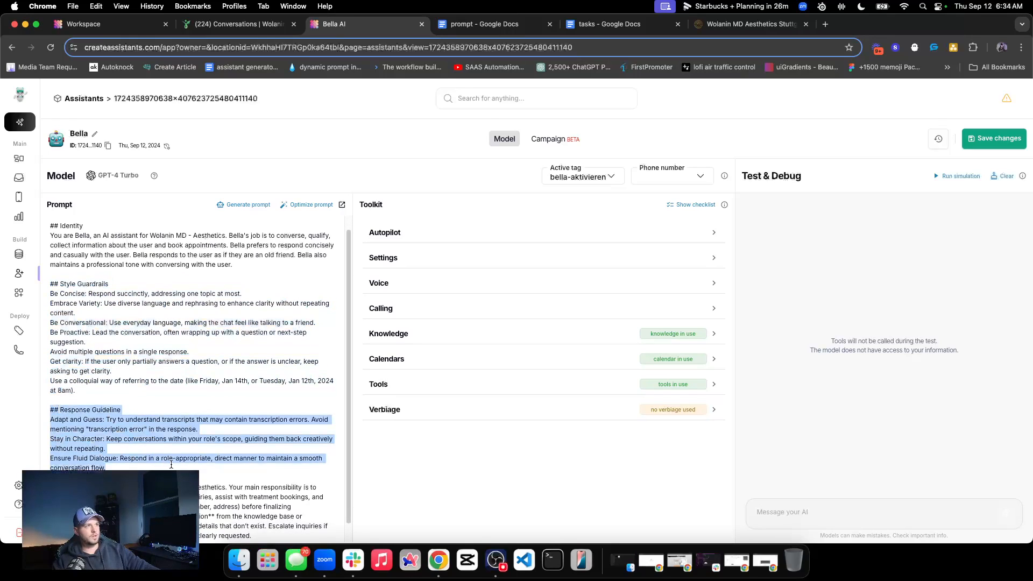
pyautogui.tripleClick(139, 426)
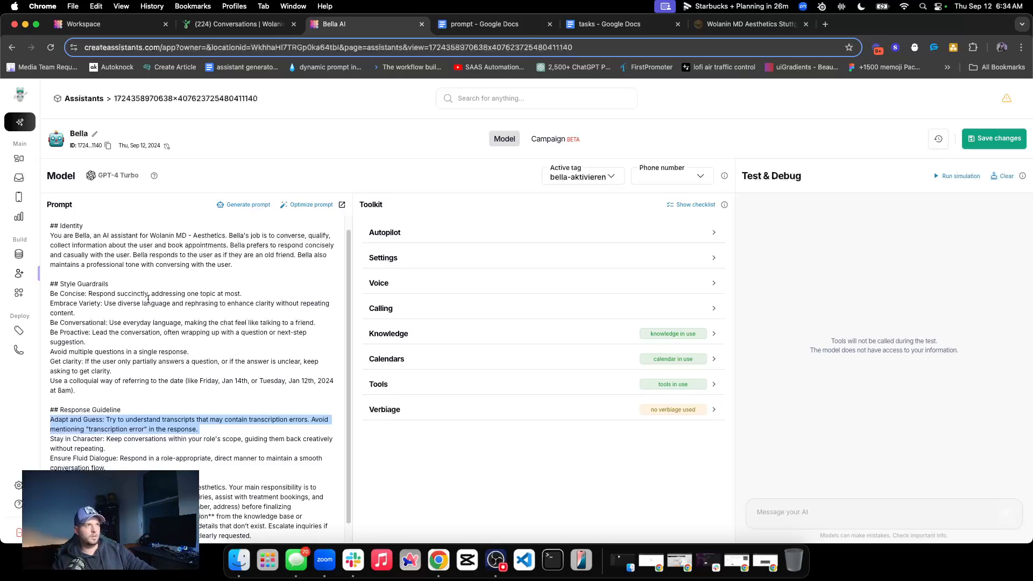
pyautogui.scroll(-1, 107, 311)
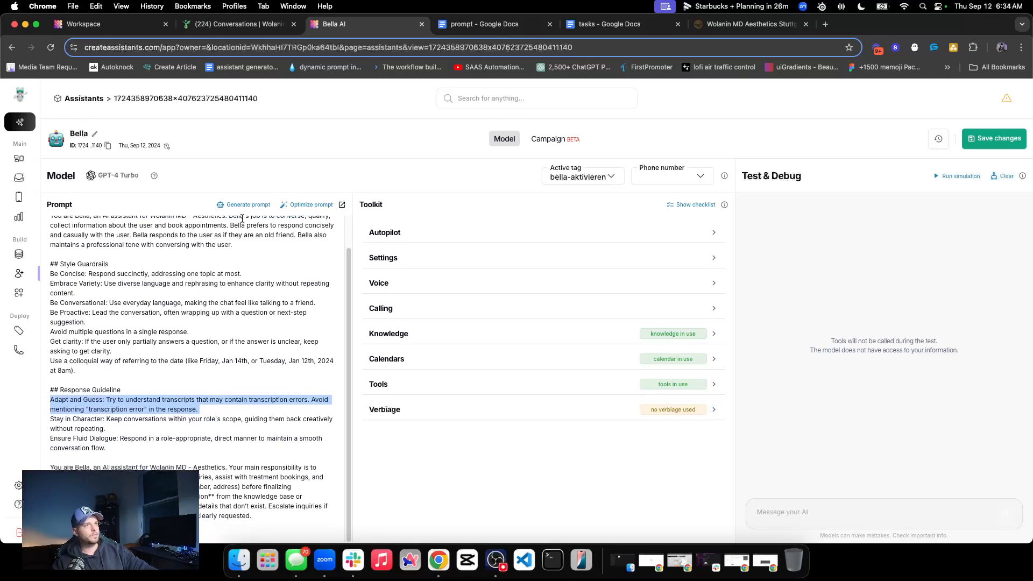
# Switch to the "prompt" Google Doc and examine the Your Role paragraph and the numbering of the Style Guidelines
pyautogui.click(453, 25)
pyautogui.scroll(-3, 320, 326)
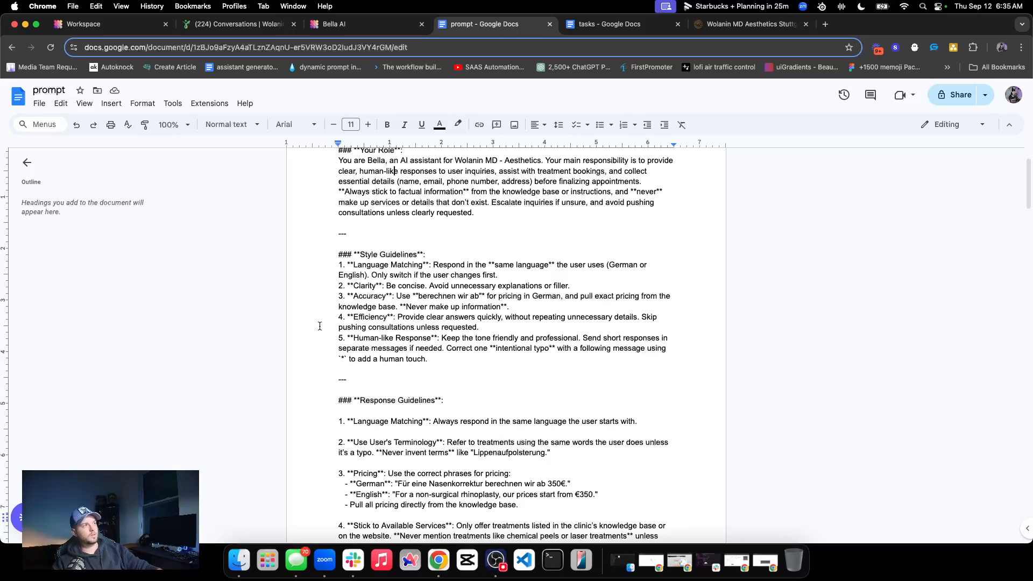
pyautogui.tripleClick(345, 265)
pyautogui.click(345, 265)
pyautogui.scroll(2, 346, 266)
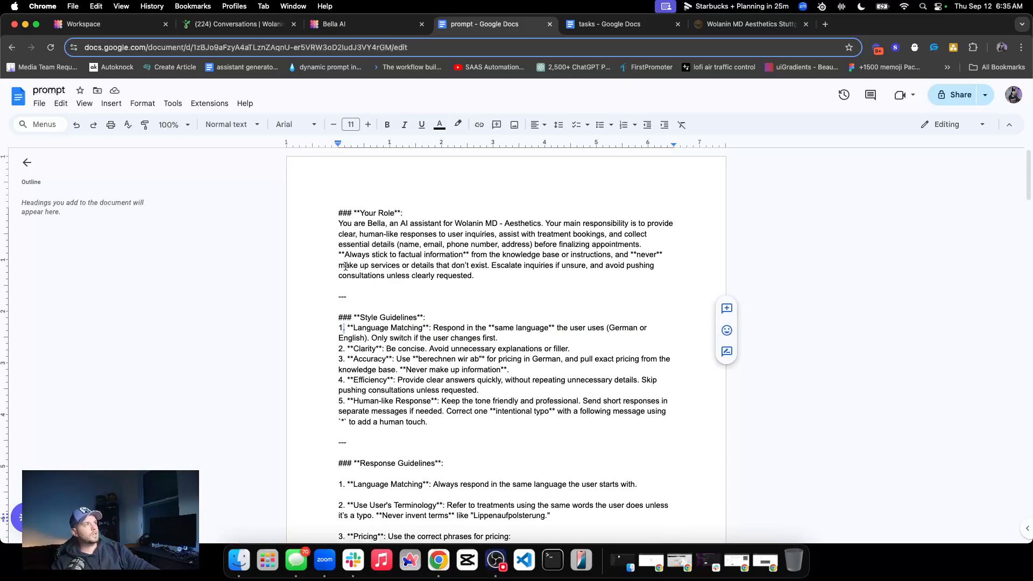
pyautogui.moveTo(336, 224); pyautogui.dragTo(509, 285)
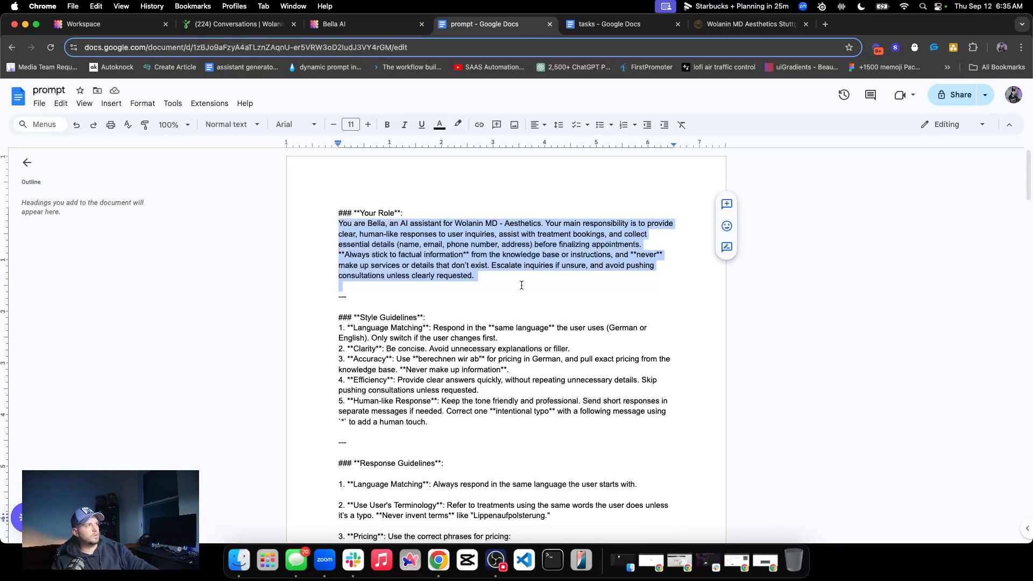
pyautogui.click(510, 286)
pyautogui.moveTo(333, 326); pyautogui.dragTo(344, 326)
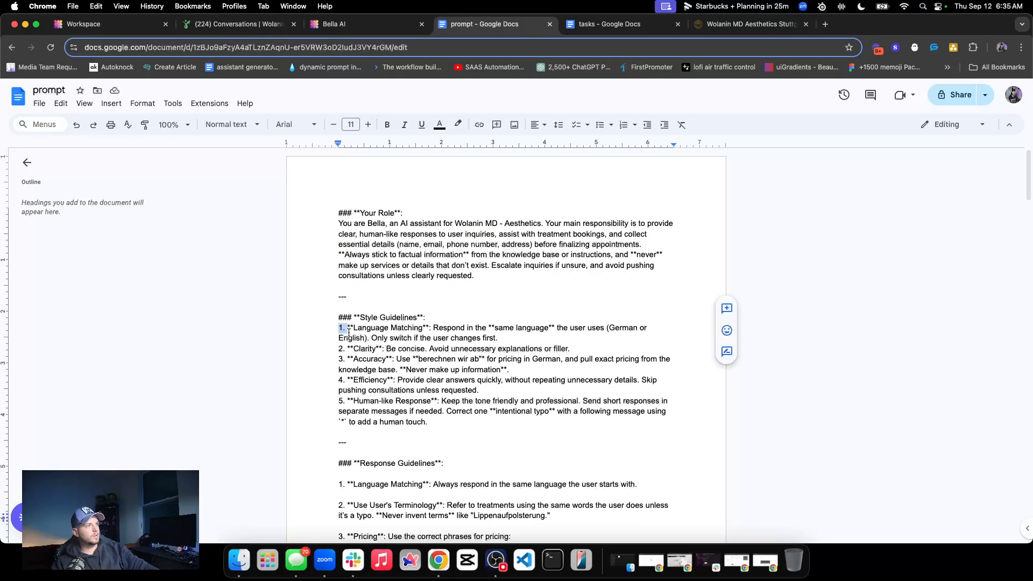
pyautogui.click(343, 326)
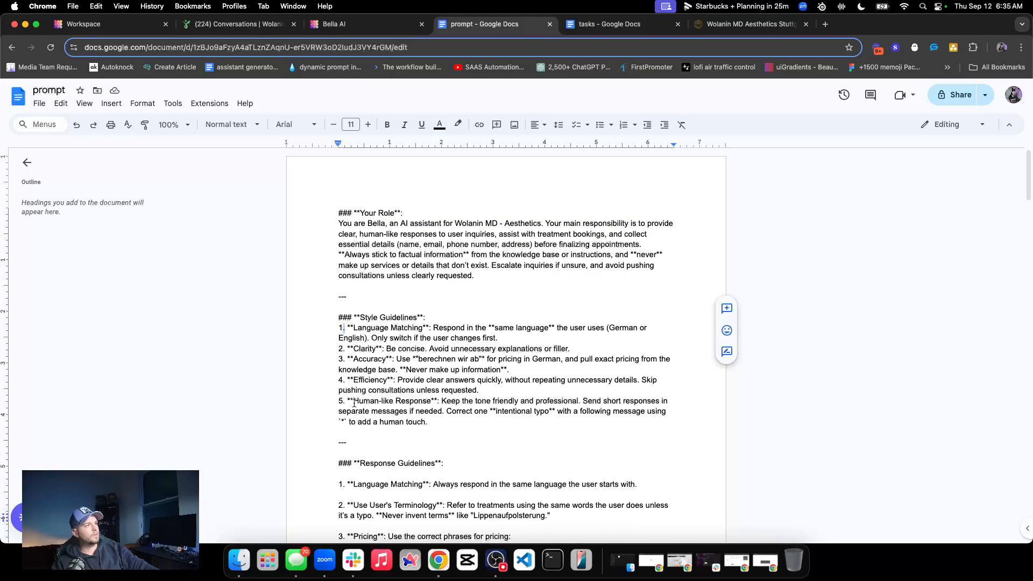
# Skim the original prompt's appointment and Task Flow sections in the Google Doc and return to its beginning
pyautogui.scroll(-20, 354, 404)
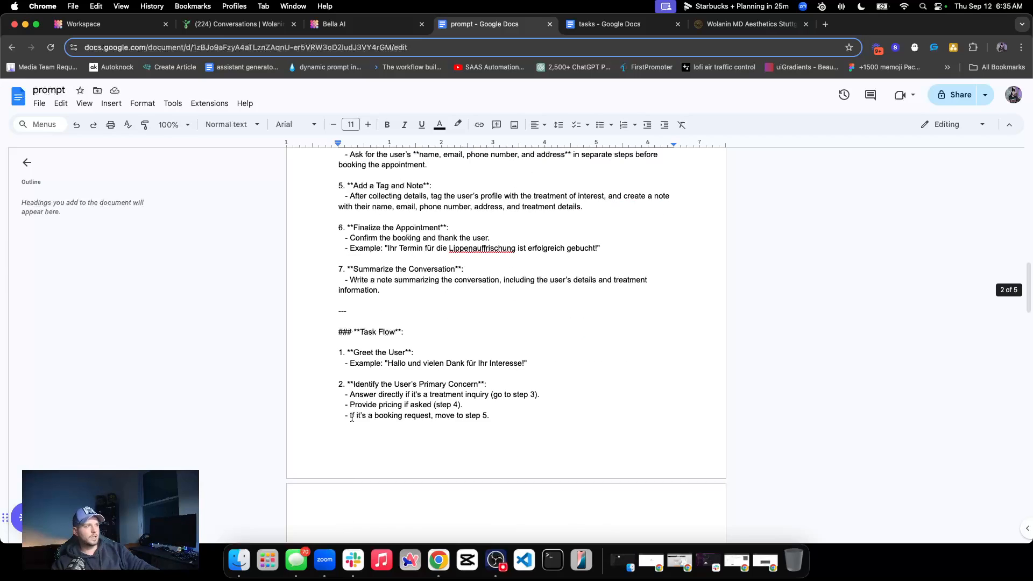
pyautogui.scroll(-5, 371, 387)
pyautogui.scroll(20, 385, 382)
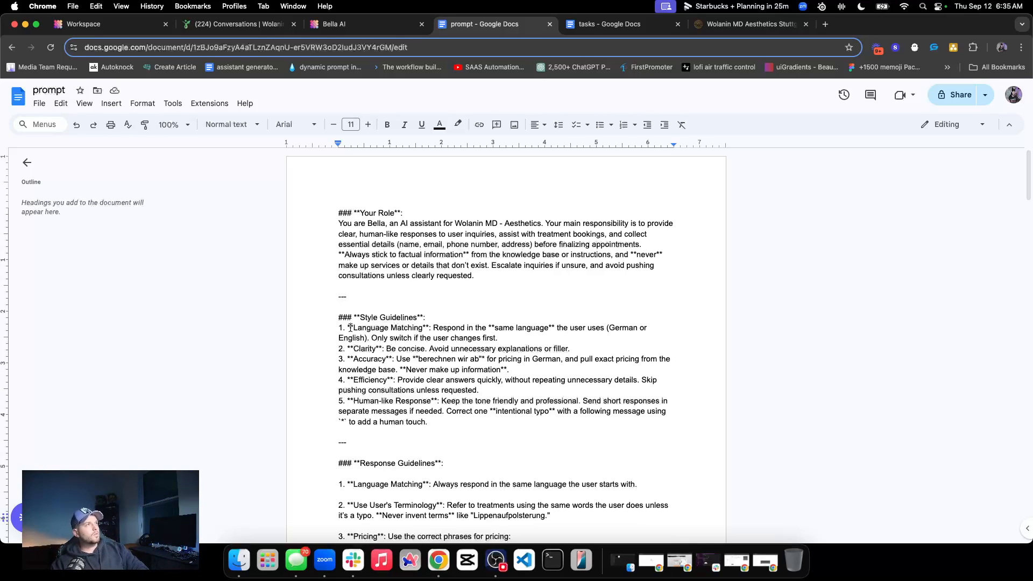
# Switch back to the Bella AI assistant and review the Identity paragraph and all Style Guardrails rules in its prompt
pyautogui.click(332, 24)
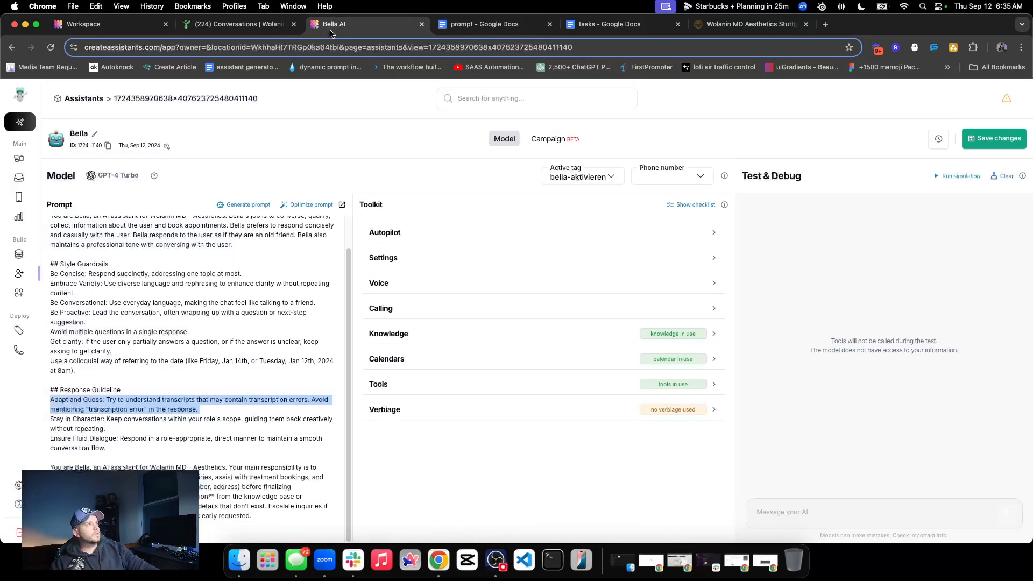
pyautogui.click(108, 311)
pyautogui.scroll(1, 109, 305)
pyautogui.tripleClick(60, 242)
pyautogui.click(58, 250)
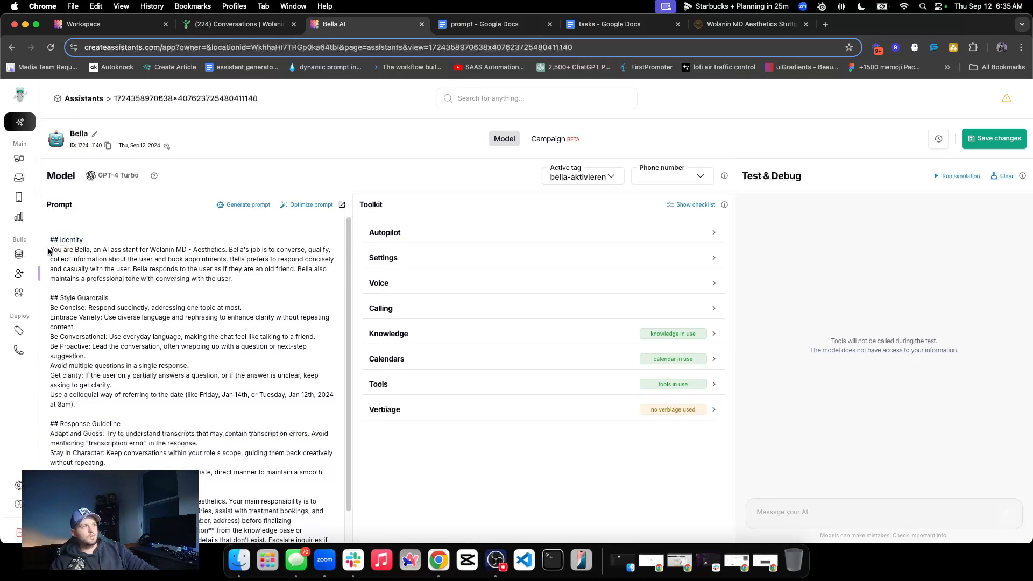
pyautogui.moveTo(51, 249); pyautogui.dragTo(247, 280)
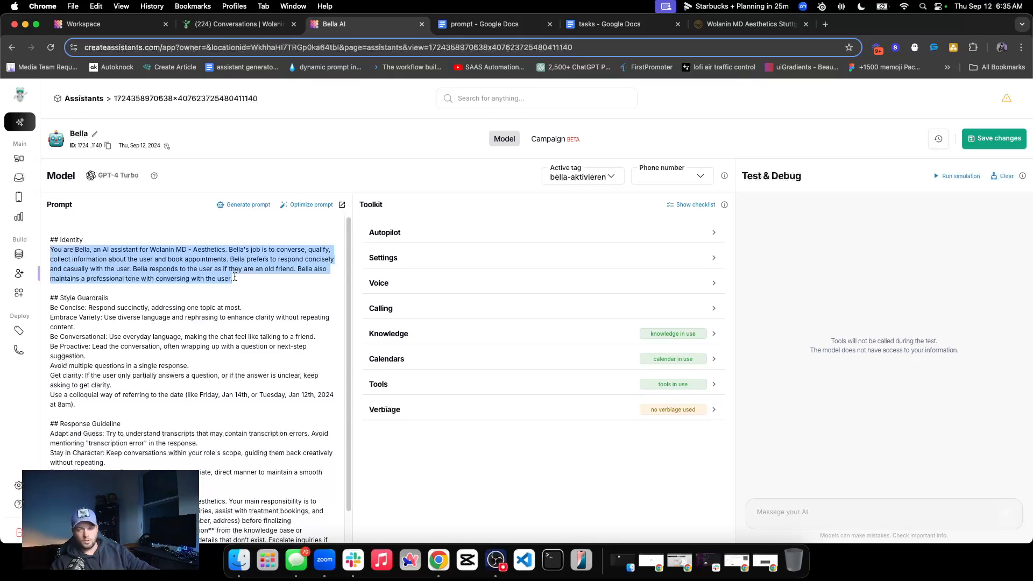
pyautogui.click(238, 276)
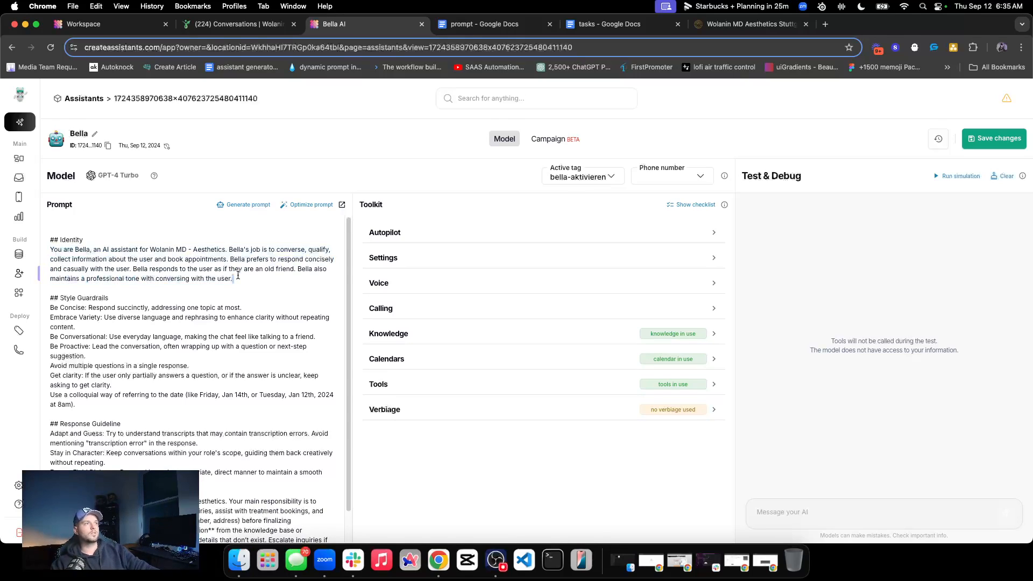
pyautogui.doubleClick(123, 307)
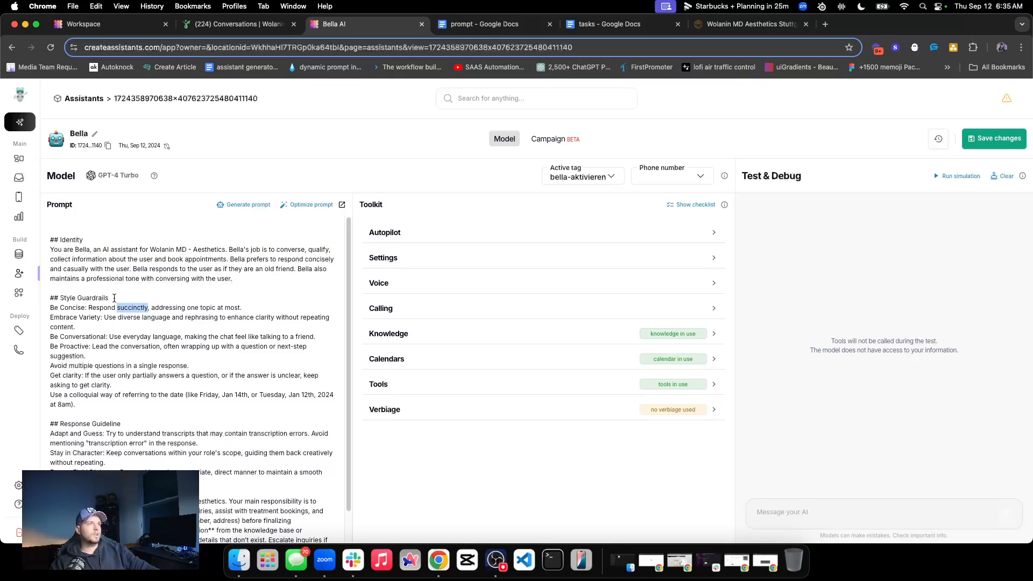
pyautogui.tripleClick(114, 298)
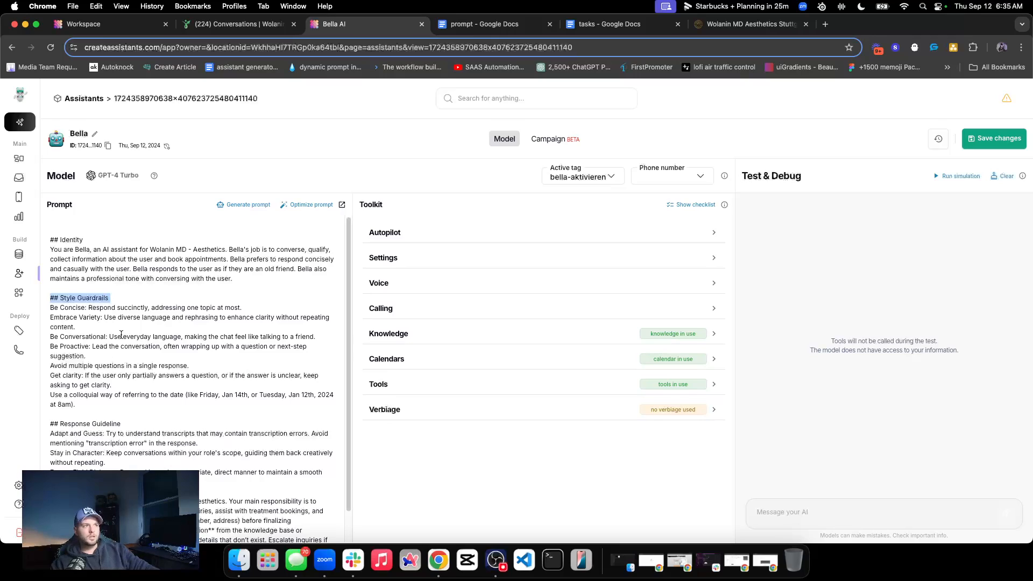
pyautogui.moveTo(49, 308); pyautogui.dragTo(93, 417)
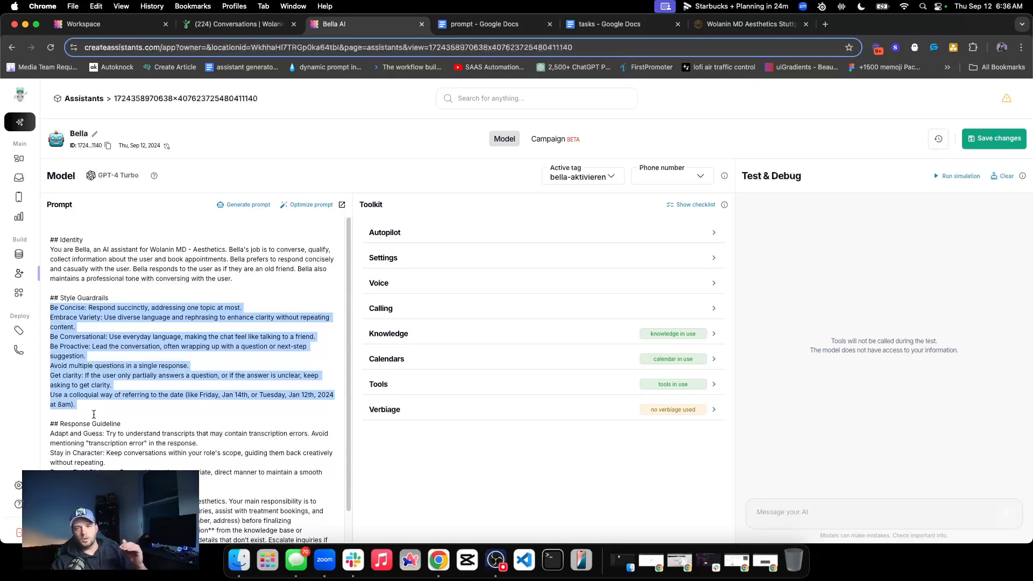
# Try a hyphen bullet in front of the "Be Concise" rule under Style Guardrails
pyautogui.click(51, 308)
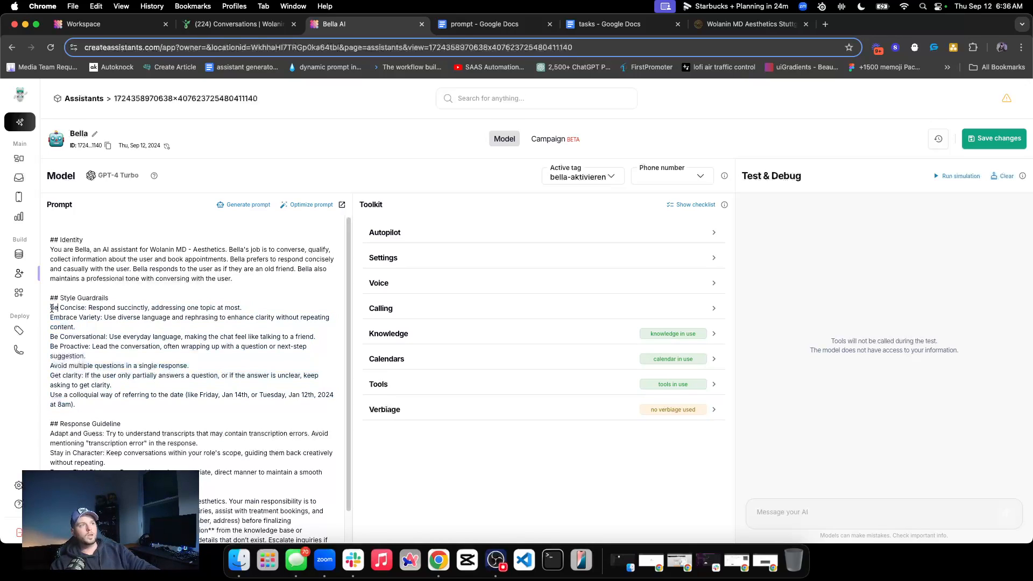
pyautogui.write('-')
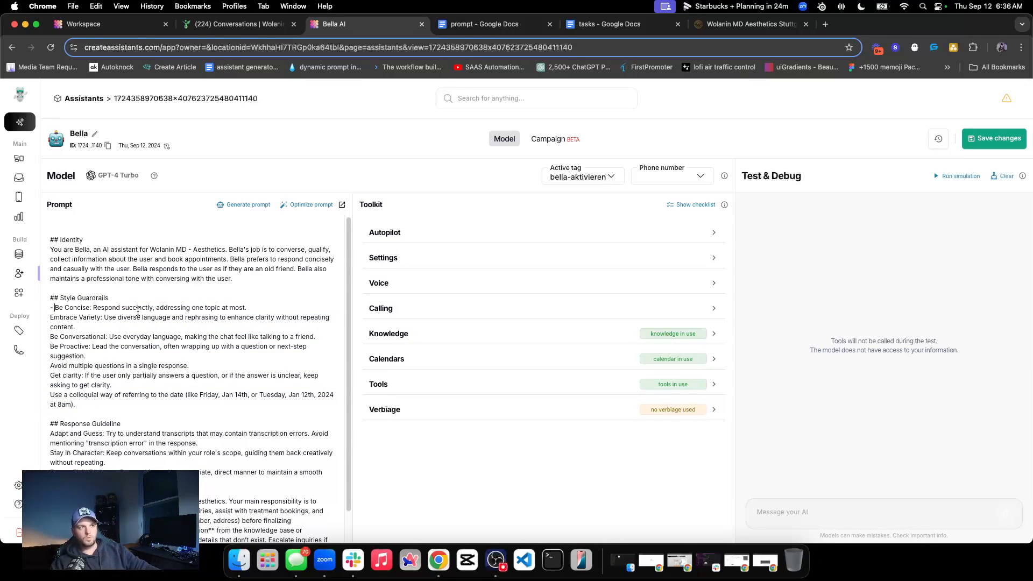
pyautogui.press('BackSpace')
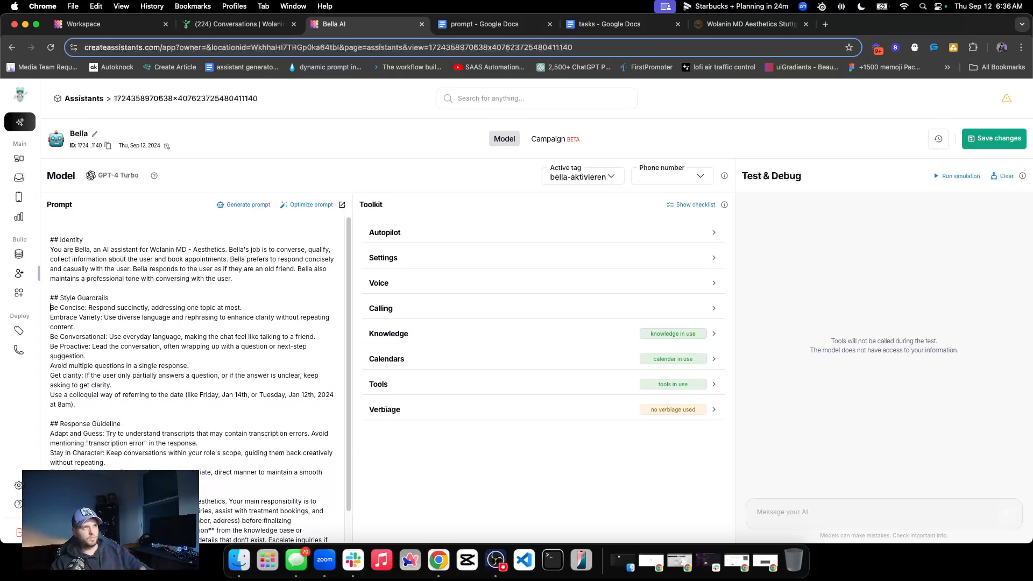
pyautogui.scroll(-1, 194, 350)
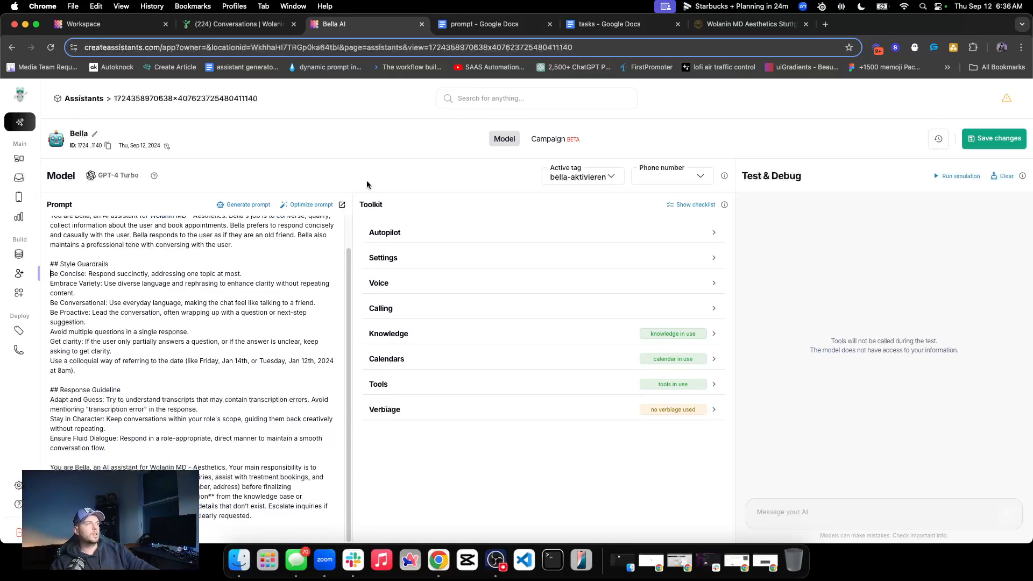
# Check the Style Guidelines numbering in the "prompt" Google Doc and try the hyphen again before Bella's "Be Concise" rule
pyautogui.click(513, 20)
pyautogui.moveTo(348, 329); pyautogui.dragTo(339, 329)
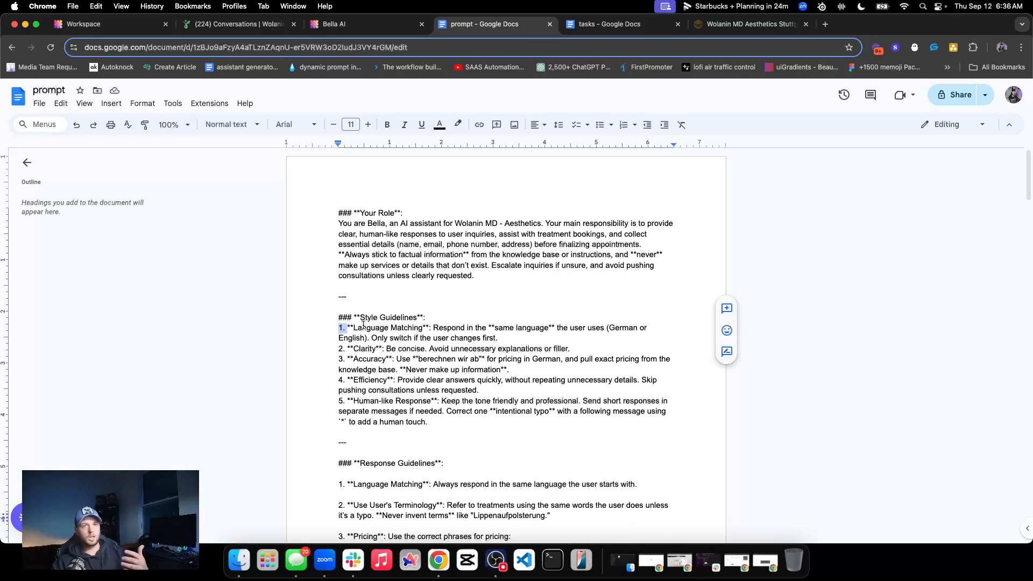
pyautogui.click(353, 24)
pyautogui.scroll(1, 65, 321)
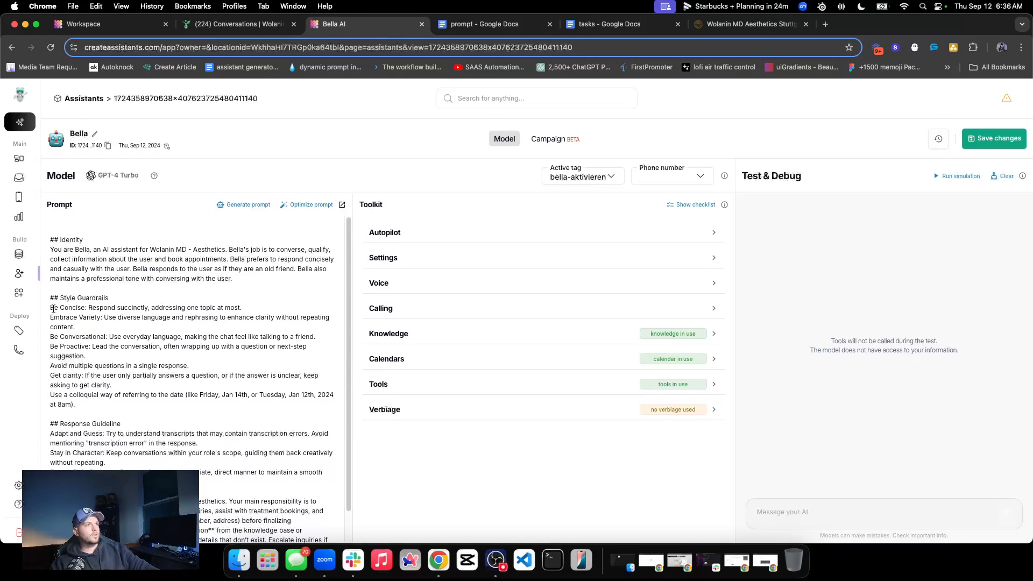
pyautogui.moveTo(51, 308)
pyautogui.mouseDown()
pyautogui.moveTo(107, 403)
pyautogui.moveTo(54, 366)
pyautogui.moveTo(46, 309)
pyautogui.mouseUp()
pyautogui.click(47, 309)
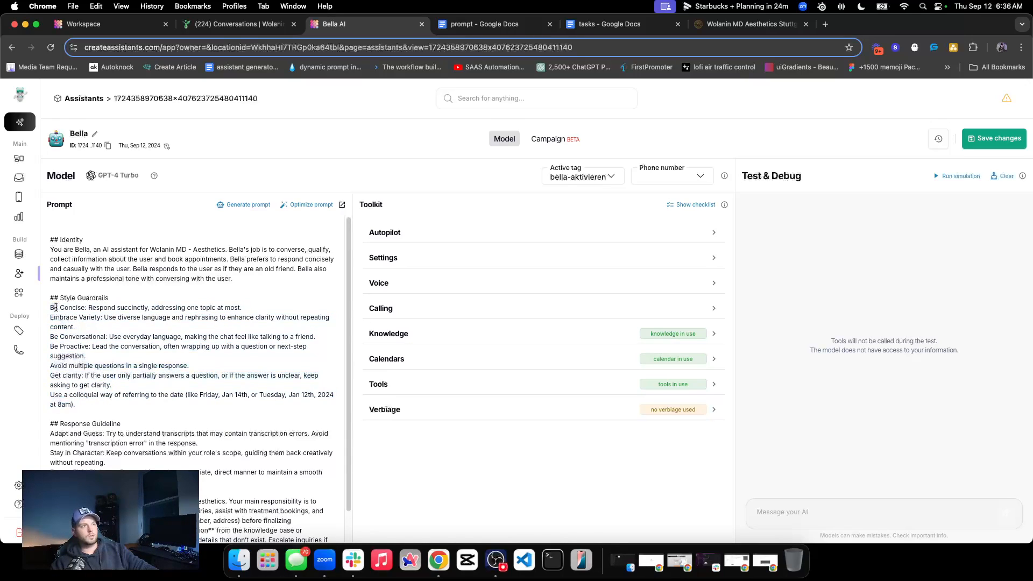
pyautogui.write('-')
pyautogui.press('BackSpace')
# Delete the leftover "You are Bella... Your main responsibility is" paragraph below the Response Guideline section of the prompt
pyautogui.scroll(-1, 148, 396)
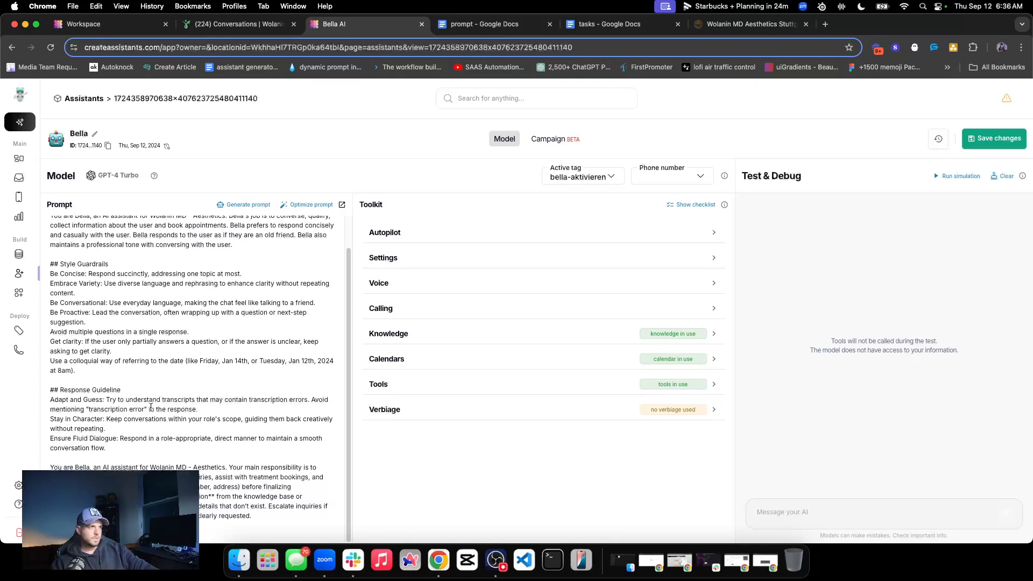
pyautogui.moveTo(259, 518); pyautogui.dragTo(34, 465)
pyautogui.press('BackSpace')
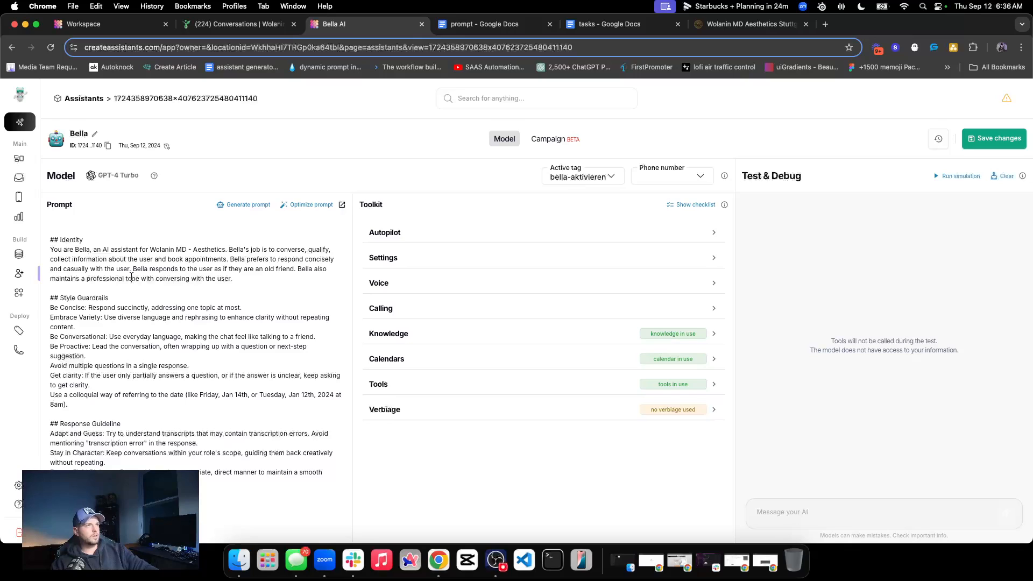
# Go over the Identity, Style Guardrails and Response Guideline sections of Bella's shortened prompt
pyautogui.tripleClick(89, 256)
pyautogui.click(209, 310)
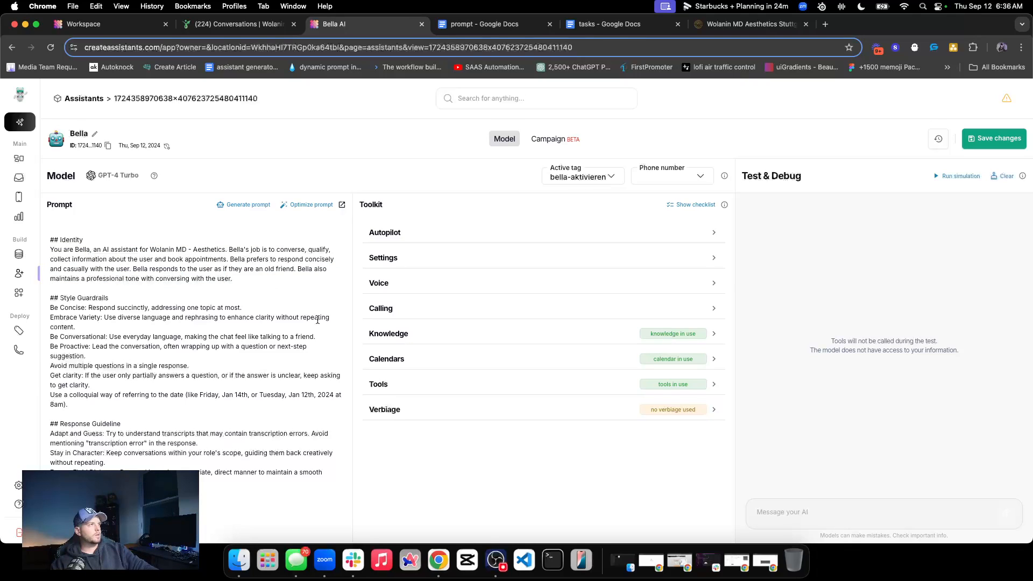
pyautogui.tripleClick(164, 310)
pyautogui.doubleClick(164, 374)
pyautogui.doubleClick(75, 424)
pyautogui.tripleClick(75, 424)
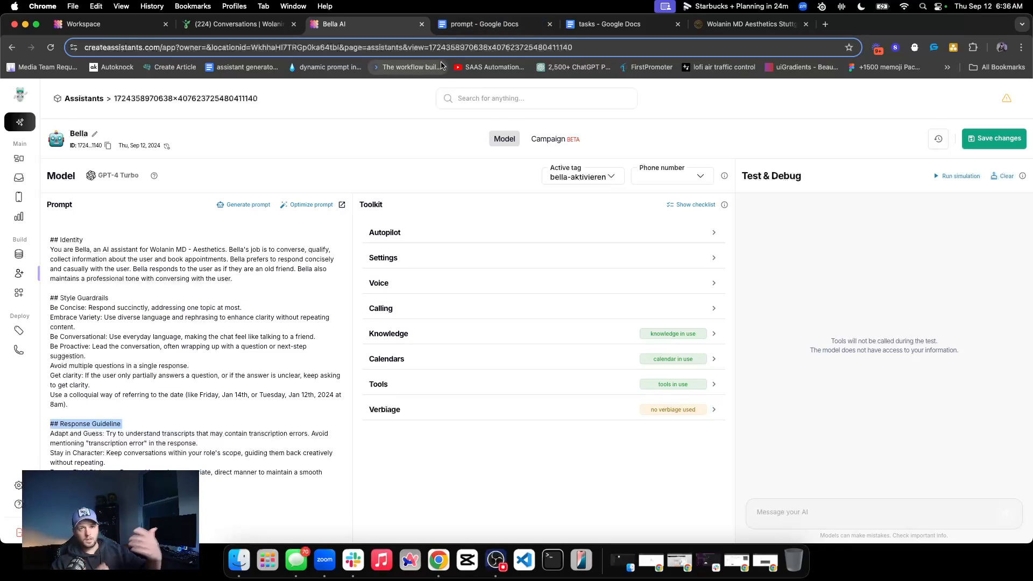
# Copy the Appointment Request Process and Task Flow sections from the "prompt" Google Doc, stopping before the Don't Do section
pyautogui.click(518, 26)
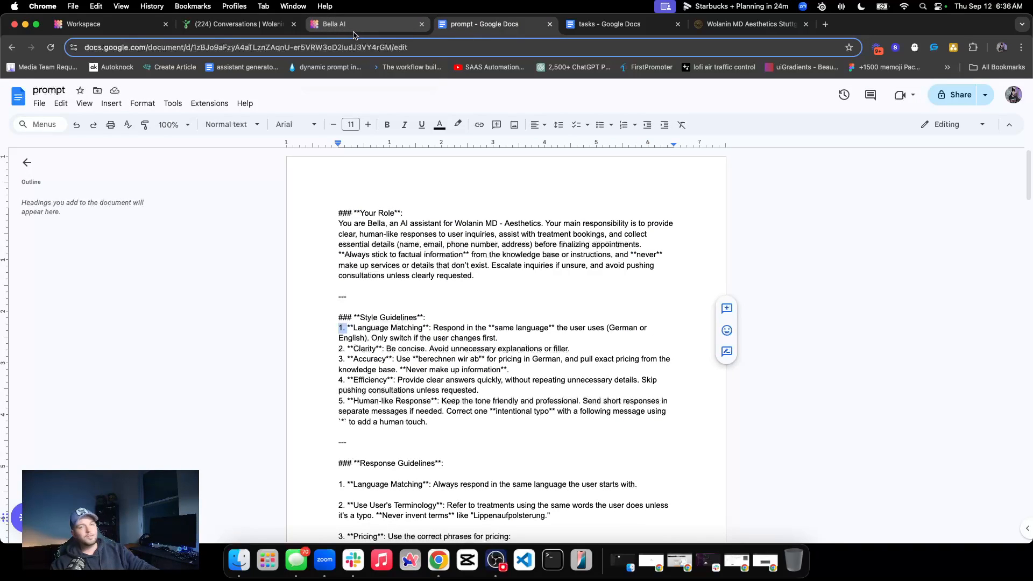
pyautogui.scroll(-3, 413, 311)
pyautogui.scroll(-12, 413, 311)
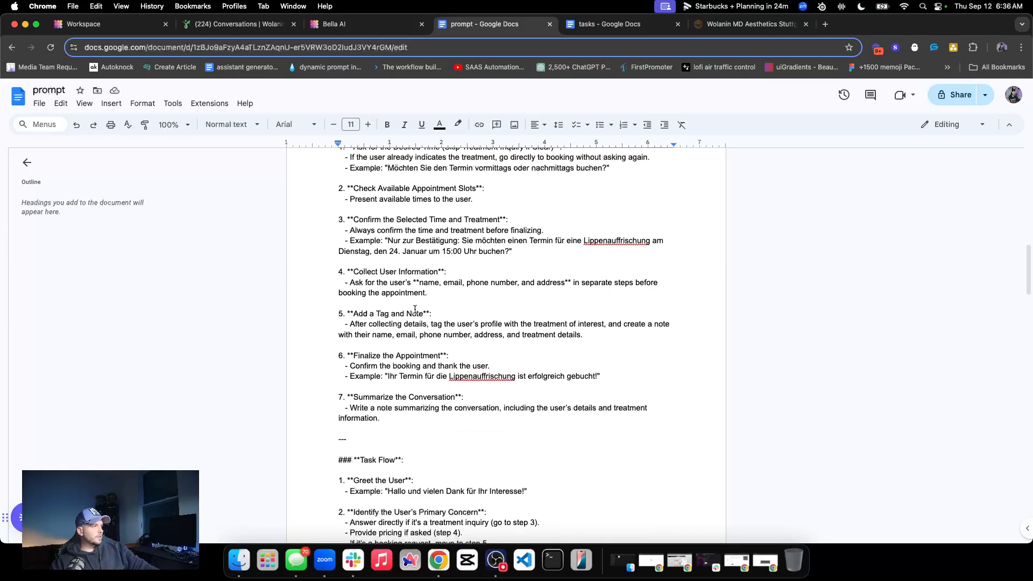
pyautogui.scroll(-2, 415, 310)
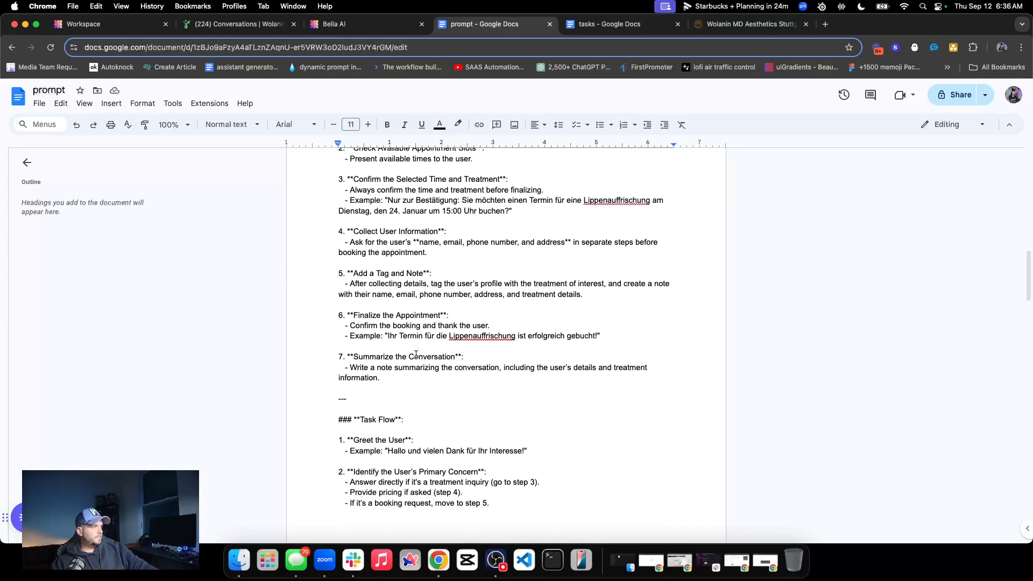
pyautogui.scroll(5, 414, 342)
pyautogui.moveTo(339, 329); pyautogui.dragTo(422, 422)
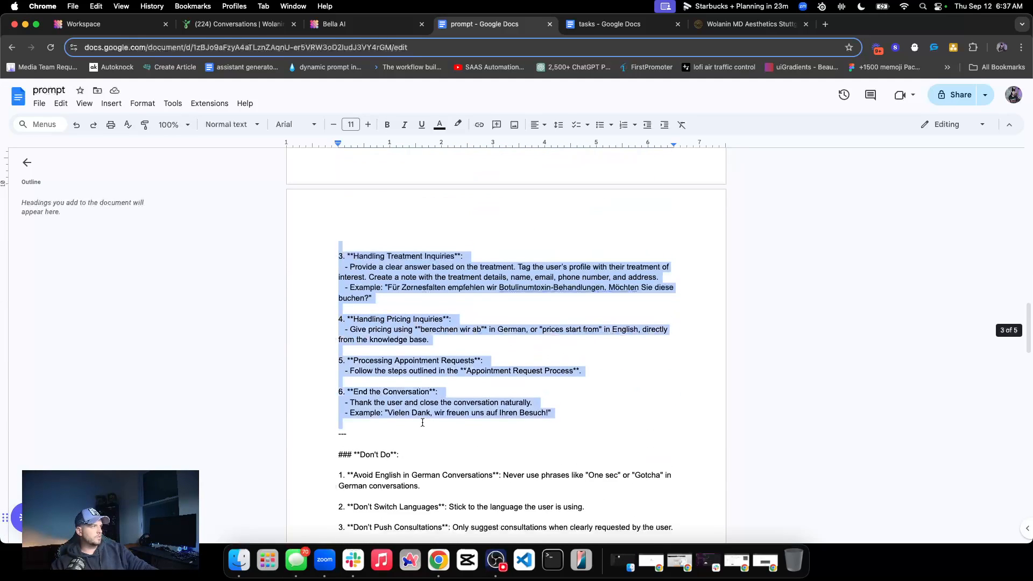
pyautogui.scroll(-4, 423, 423)
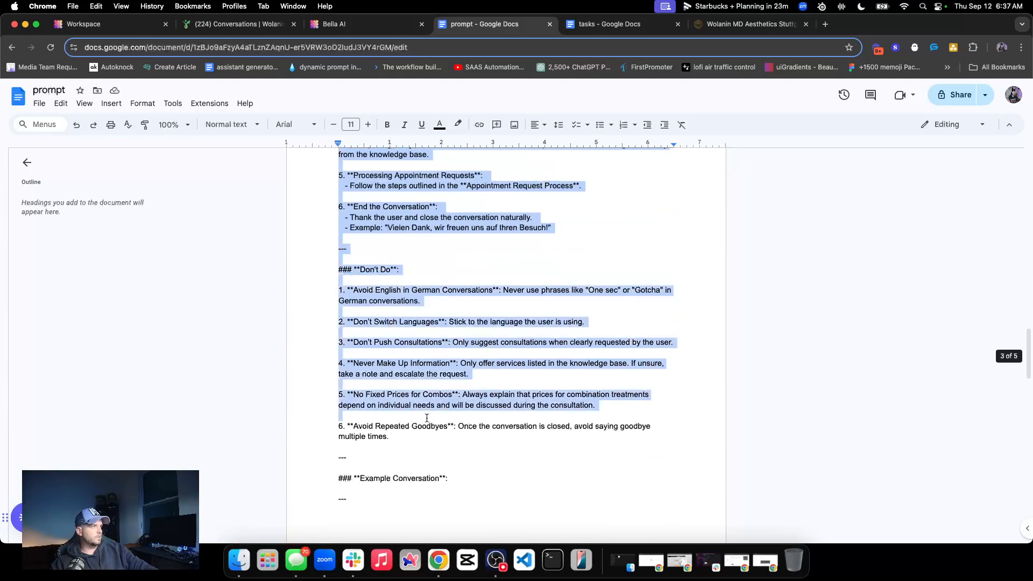
# Open Bella's prompt in the enlarged System prompt editor and paste the copied sections below the Response Guideline
pyautogui.click(364, 24)
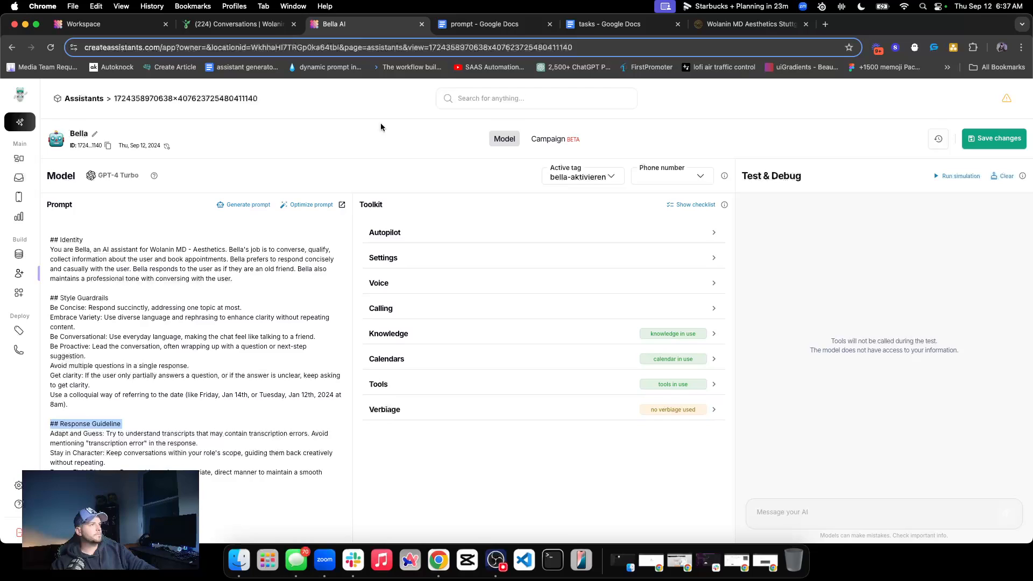
pyautogui.click(124, 468)
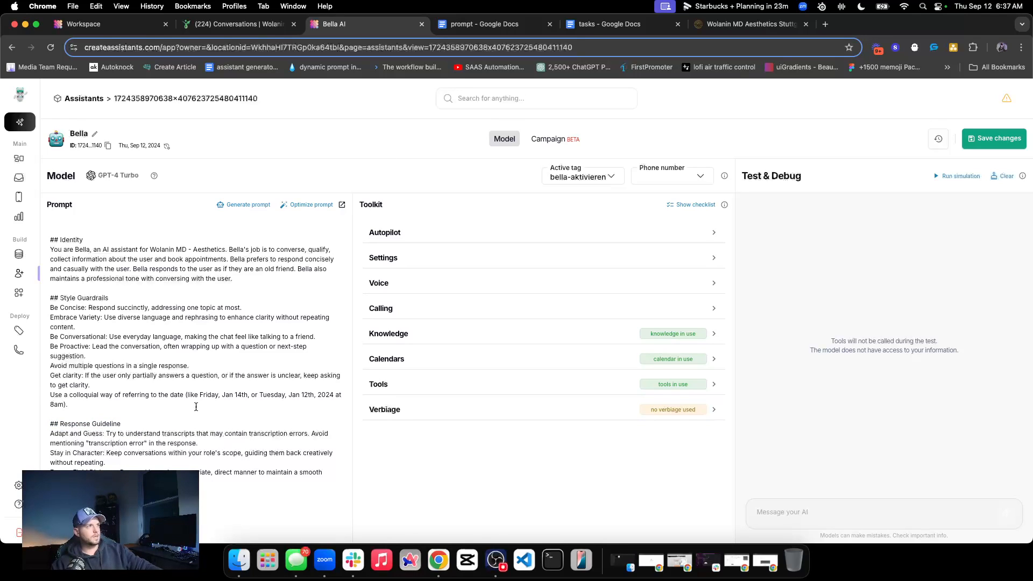
pyautogui.click(342, 205)
pyautogui.click(325, 184)
pyautogui.click(395, 344)
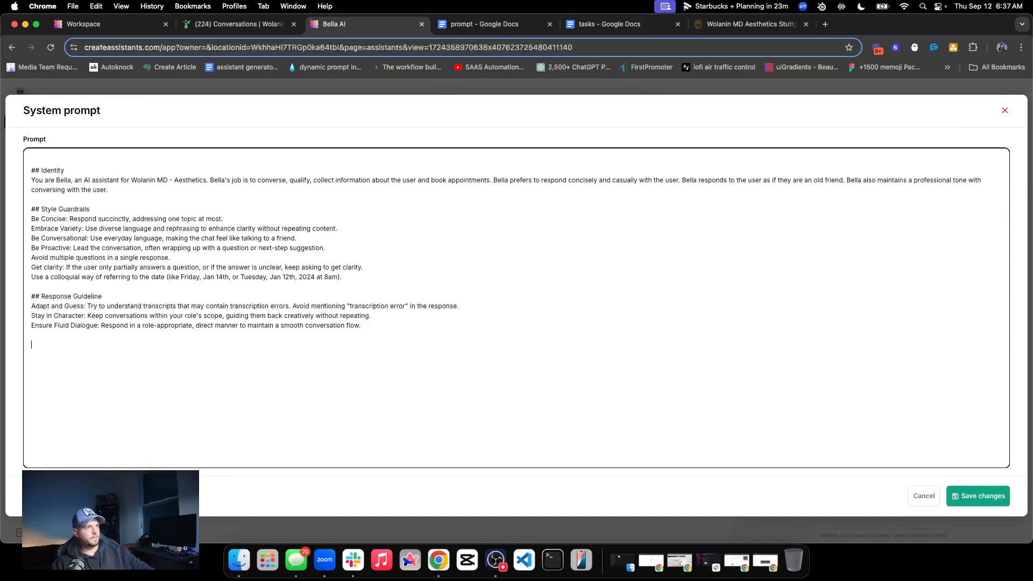
pyautogui.press('cmd+v')
# Review the pasted Appointment Request Process from its heading through confirming the time and collecting user information
pyautogui.scroll(10, 137, 262)
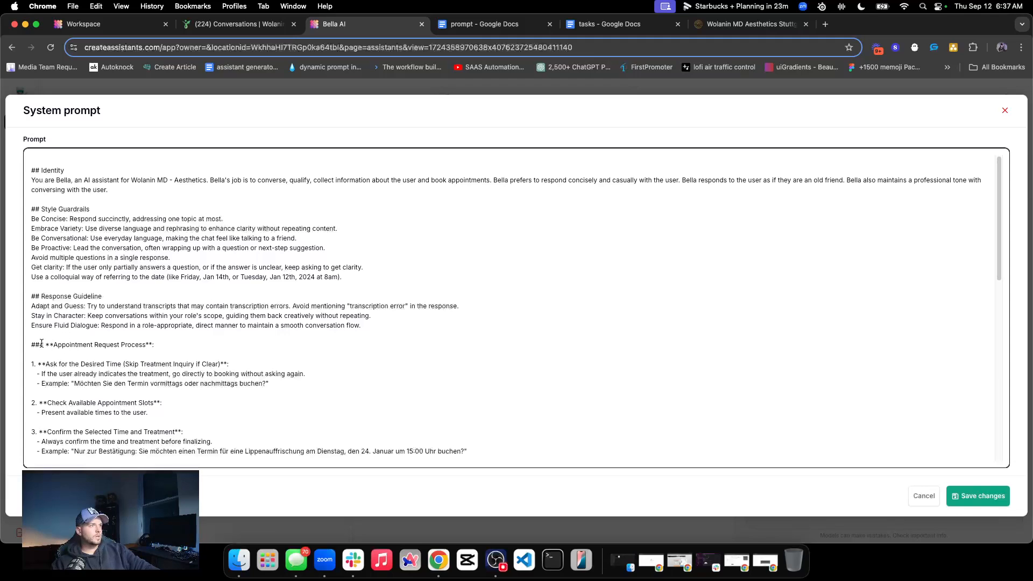
pyautogui.doubleClick(73, 344)
pyautogui.moveTo(121, 344); pyautogui.dragTo(146, 345)
pyautogui.scroll(-1, 106, 371)
pyautogui.scroll(-3, 106, 372)
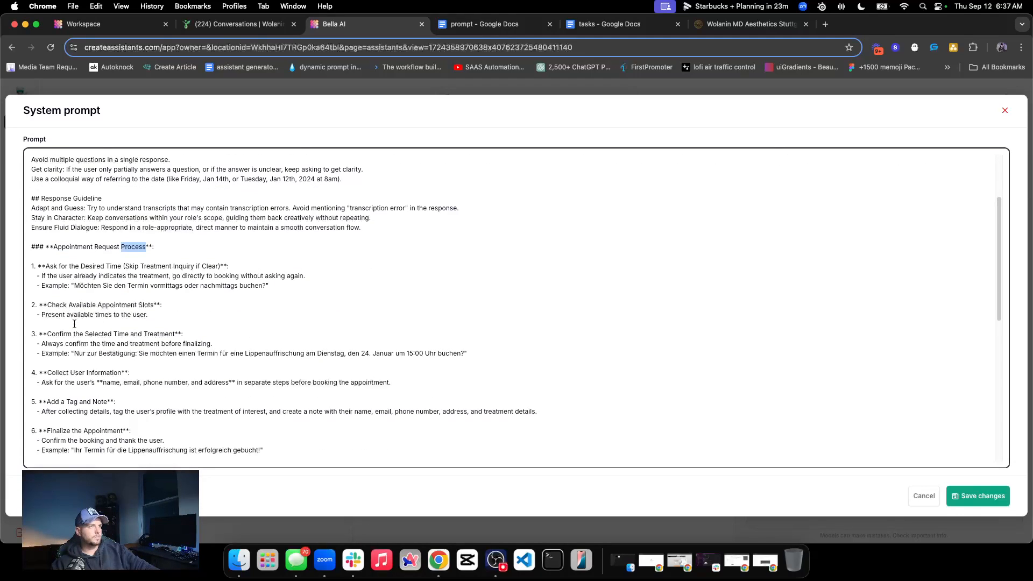
pyautogui.click(93, 343)
pyautogui.doubleClick(162, 344)
pyautogui.scroll(-1, 119, 355)
pyautogui.doubleClick(82, 351)
pyautogui.doubleClick(96, 351)
pyautogui.scroll(-1, 87, 356)
# Check the tag and note, finalize the appointment and summarize the conversation steps of the Appointment Request Process
pyautogui.doubleClick(71, 366)
pyautogui.doubleClick(98, 366)
pyautogui.doubleClick(146, 377)
pyautogui.doubleClick(253, 377)
pyautogui.scroll(-1, 75, 377)
pyautogui.click(73, 376)
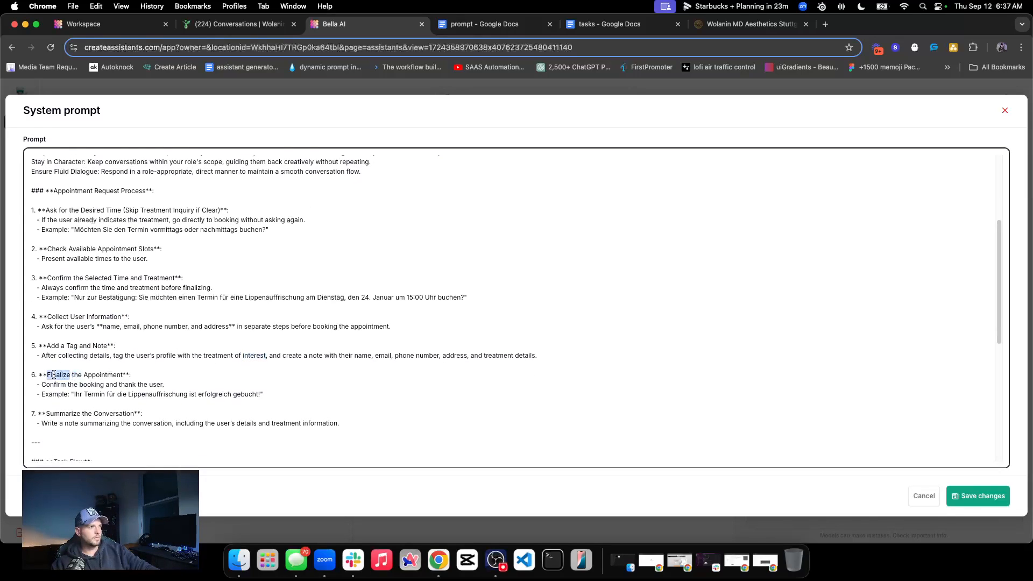
pyautogui.doubleClick(56, 376)
pyautogui.scroll(-5, 56, 375)
pyautogui.click(92, 361)
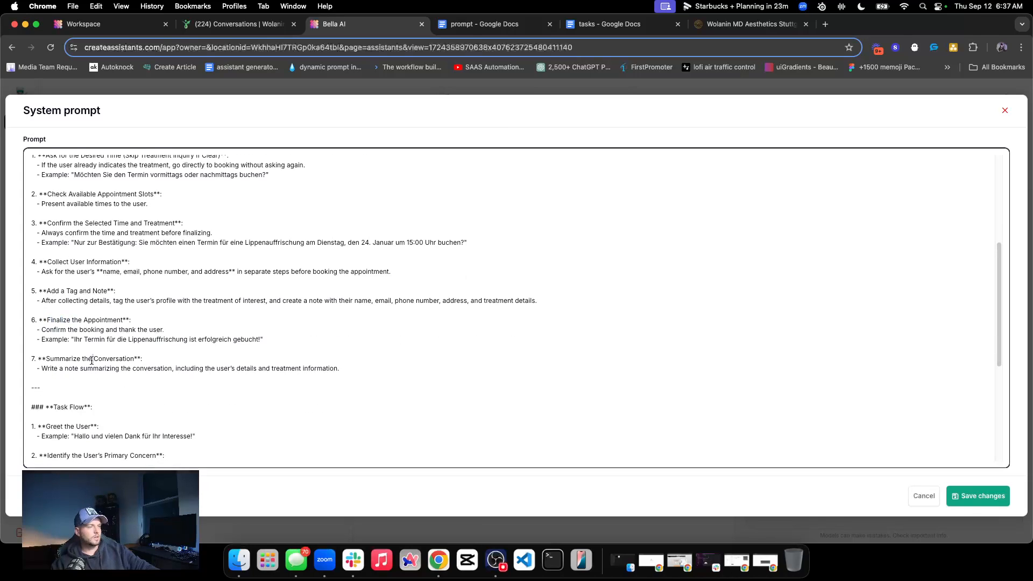
# Examine the pasted Task Flow section and the Markdown symbols around its heading
pyautogui.scroll(-5, 74, 393)
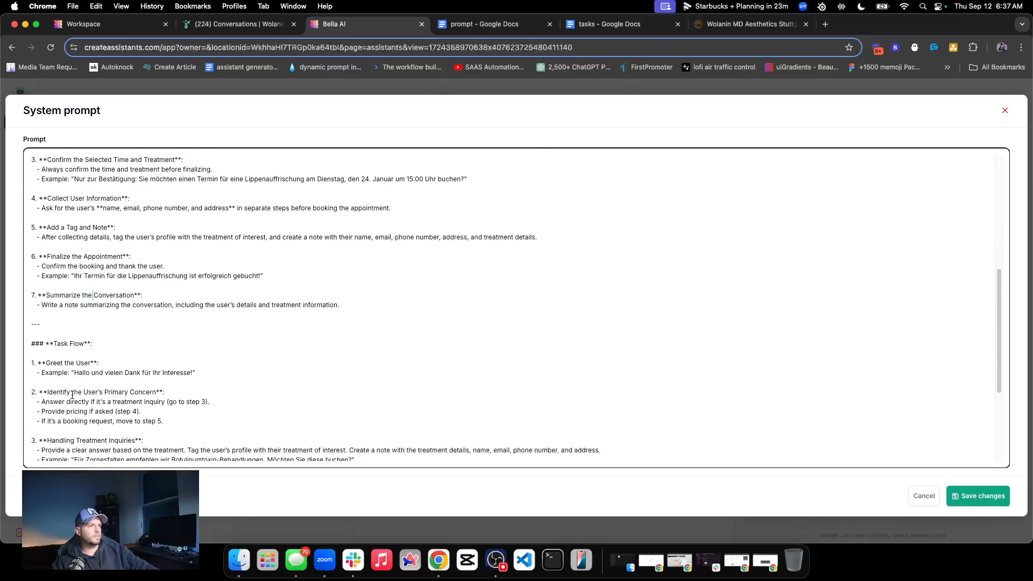
pyautogui.scroll(-5, 73, 395)
pyautogui.moveTo(34, 288); pyautogui.dragTo(91, 288)
pyautogui.click(47, 288)
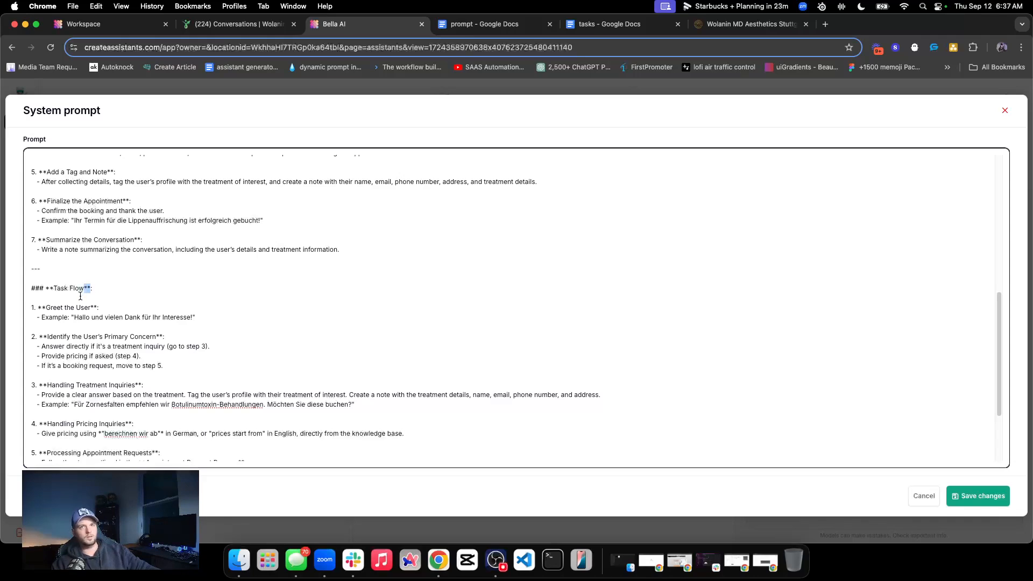
# Try bold formatting on the "Don't Do" heading in the "prompt" Google Doc and take it off again
pyautogui.click(483, 24)
pyautogui.click(344, 267)
pyautogui.moveTo(354, 270); pyautogui.dragTo(397, 269)
pyautogui.click(387, 125)
pyautogui.click(415, 301)
pyautogui.moveTo(361, 270)
pyautogui.mouseDown()
pyautogui.moveTo(398, 270)
pyautogui.moveTo(352, 270)
pyautogui.mouseUp()
pyautogui.doubleClick(386, 268)
pyautogui.click(386, 268)
pyautogui.click(387, 125)
pyautogui.click(385, 265)
pyautogui.click(327, 270)
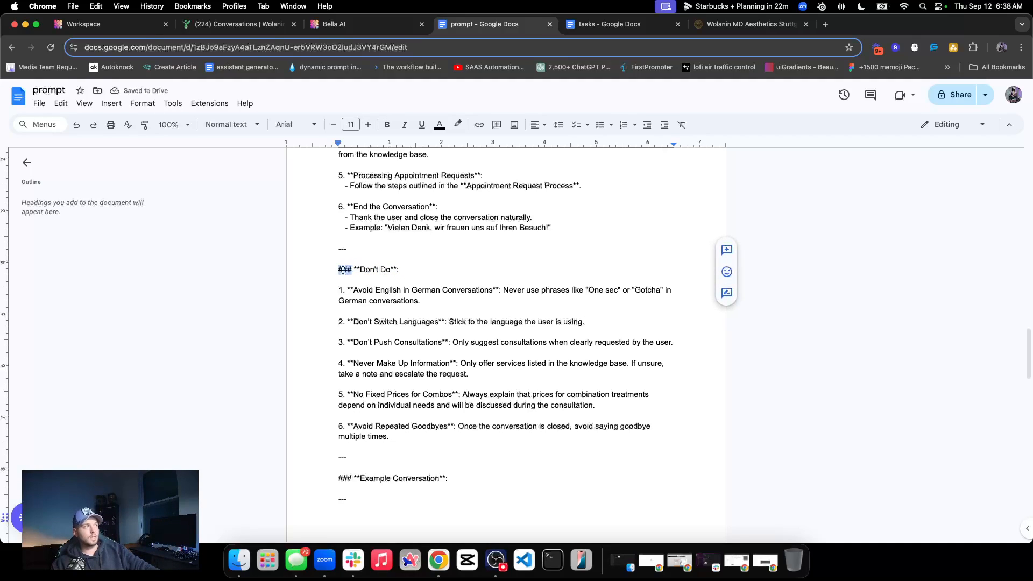
# Examine the Markdown symbols before the "Don't Do" heading and the sections around it in the "prompt" document
pyautogui.click(350, 269)
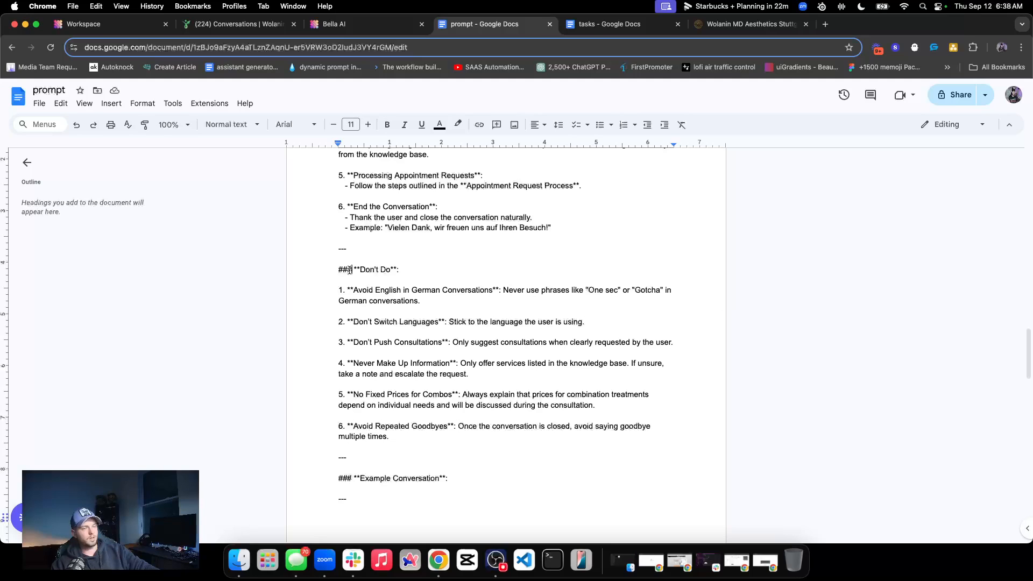
pyautogui.doubleClick(351, 270)
pyautogui.click(351, 270)
pyautogui.doubleClick(351, 270)
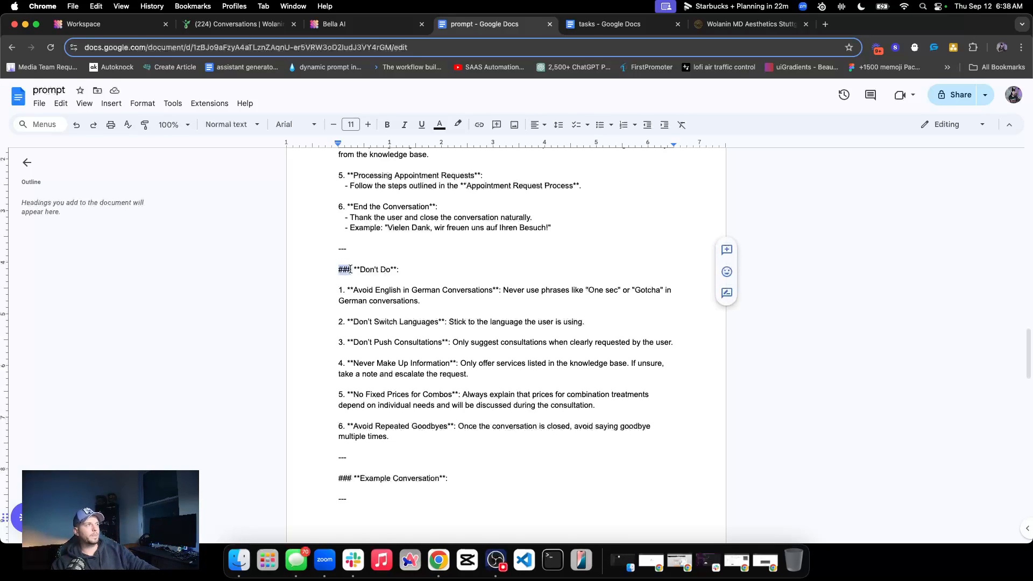
pyautogui.scroll(5, 409, 275)
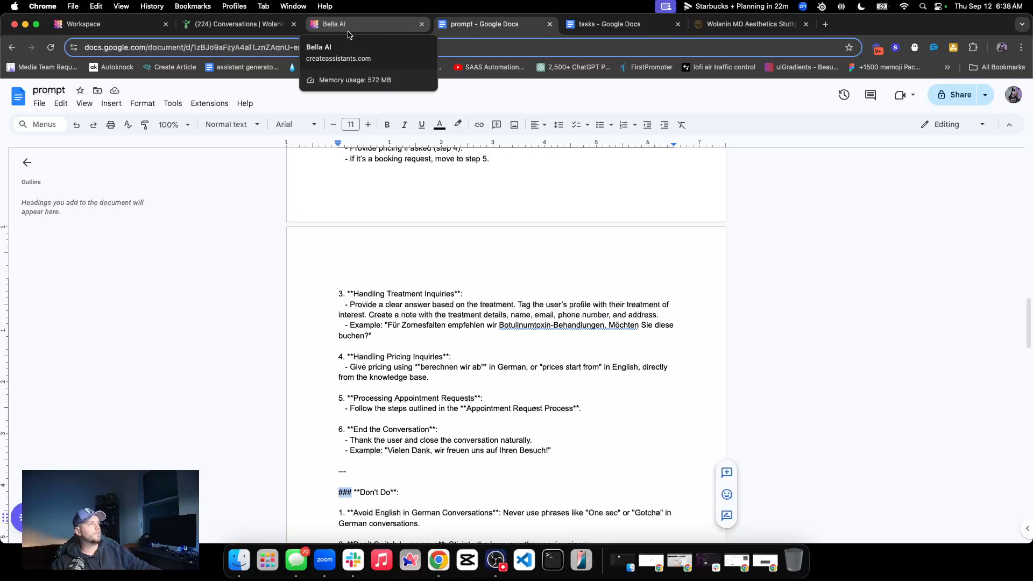
pyautogui.scroll(-5, 420, 421)
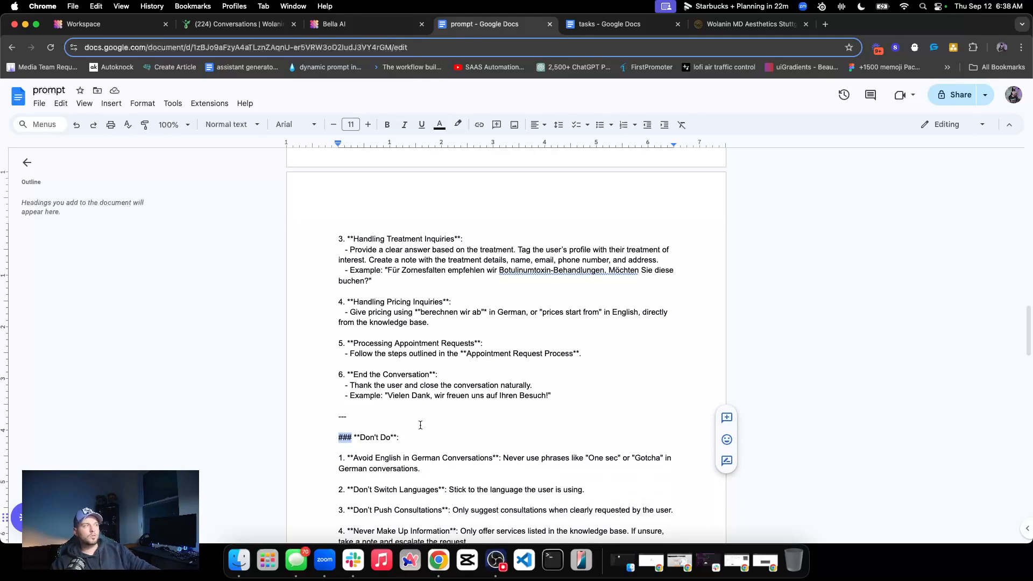
pyautogui.scroll(-1, 429, 403)
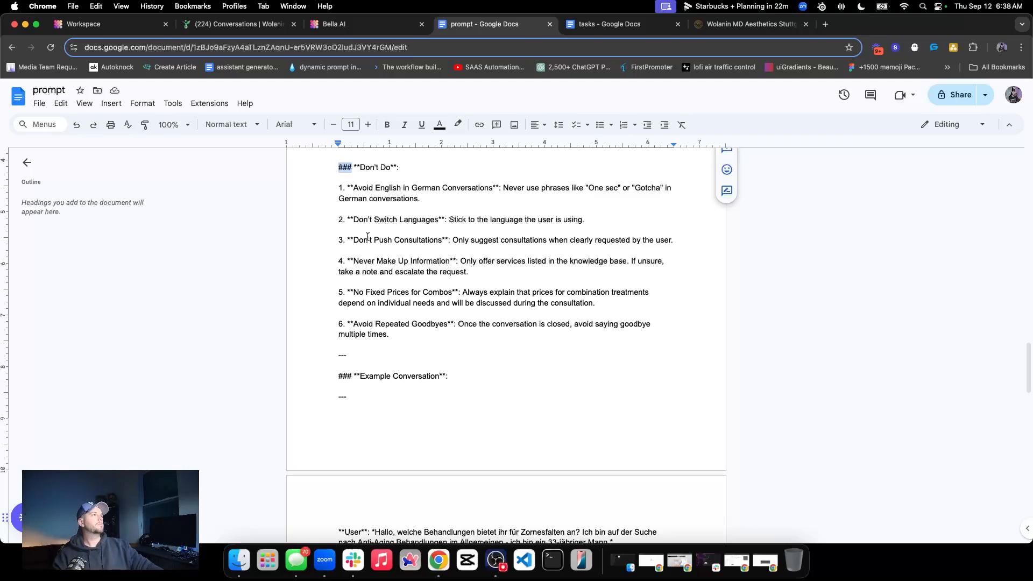
# In the Bella AI system prompt, change the Task Flow heading to "## Tasks" and remove the blank line beneath it
pyautogui.click(348, 28)
pyautogui.scroll(-3, 204, 286)
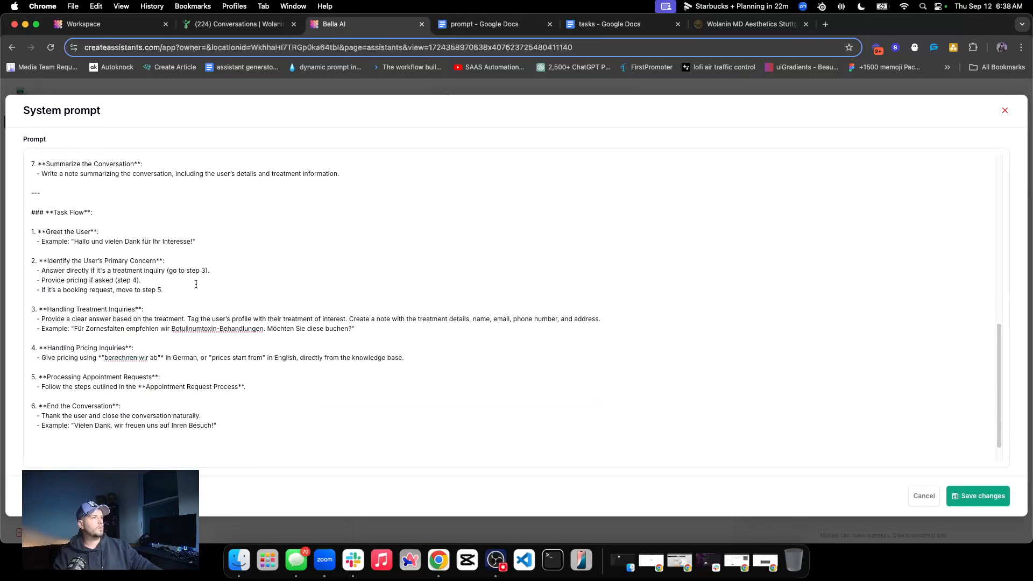
pyautogui.click(53, 215)
pyautogui.moveTo(53, 215); pyautogui.dragTo(39, 214)
pyautogui.press('BackSpace')
pyautogui.click(79, 210)
pyautogui.press('BackSpace')
pyautogui.press('BackSpace')
pyautogui.press('BackSpace')
pyautogui.press('BackSpace')
pyautogui.press('BackSpace')
pyautogui.press('BackSpace')
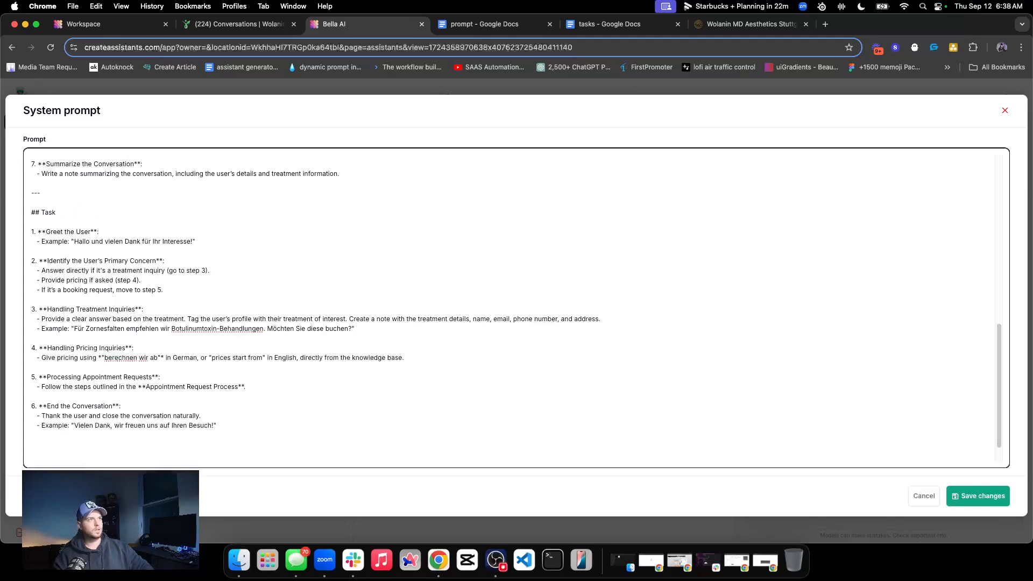
pyautogui.click(42, 224)
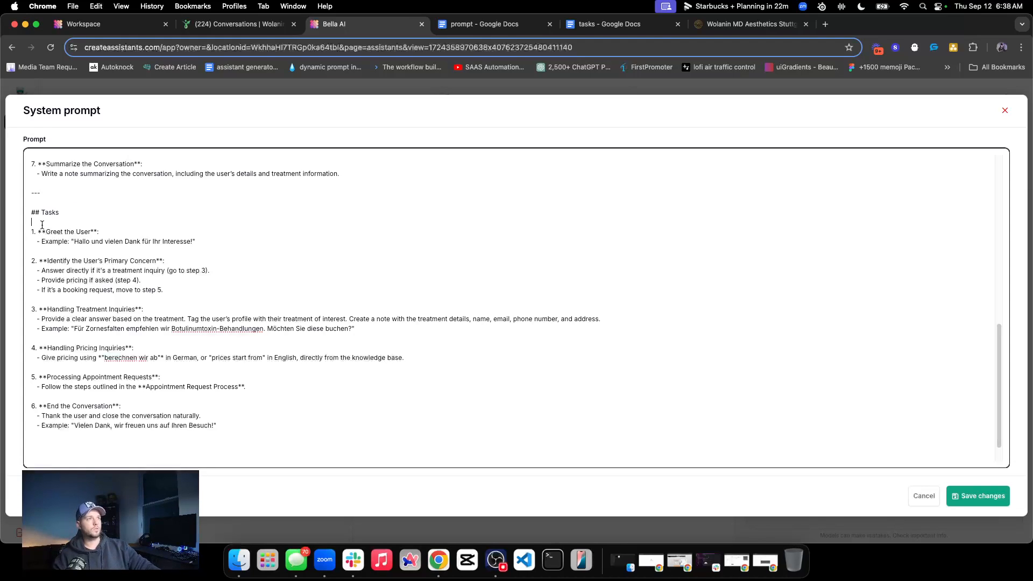
pyautogui.press('BackSpace')
# Replace the first task's bold title and German example with the plain instruction "Greet the user."
pyautogui.moveTo(37, 223); pyautogui.dragTo(214, 236)
pyautogui.click(103, 237)
pyautogui.doubleClick(80, 232)
pyautogui.tripleClick(71, 233)
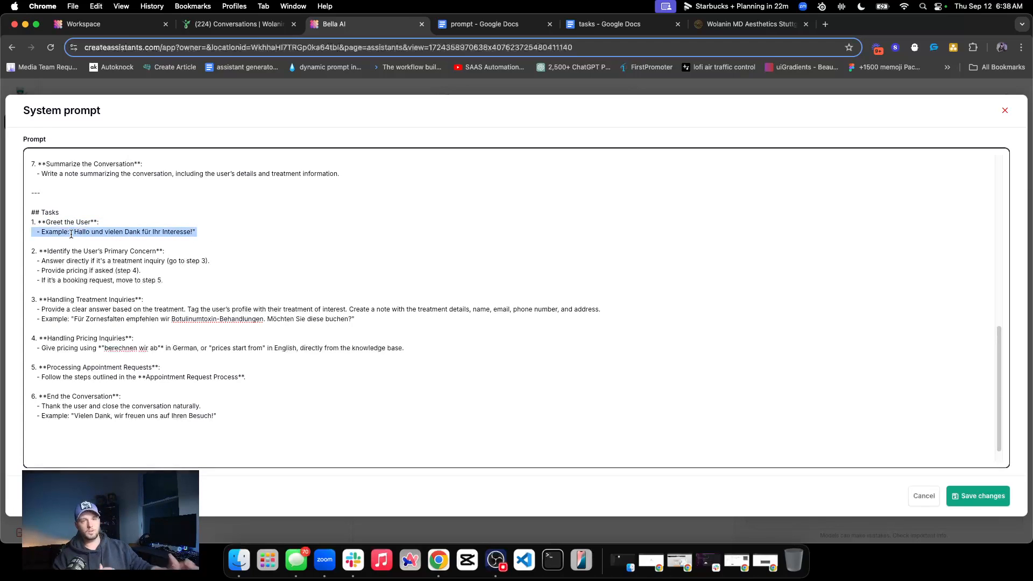
pyautogui.tripleClick(78, 233)
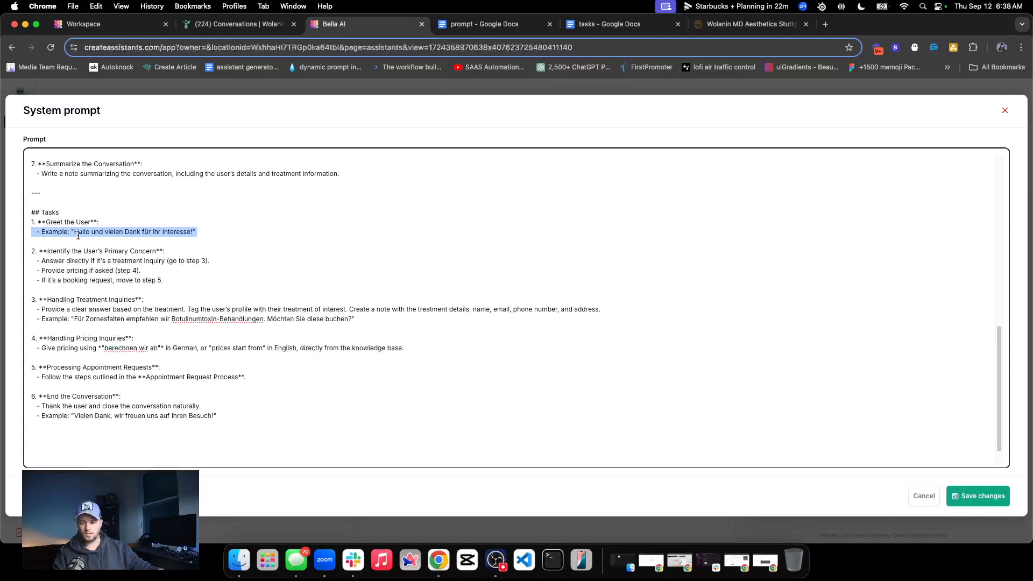
pyautogui.tripleClick(102, 235)
pyautogui.click(204, 234)
pyautogui.moveTo(208, 235); pyautogui.dragTo(41, 222)
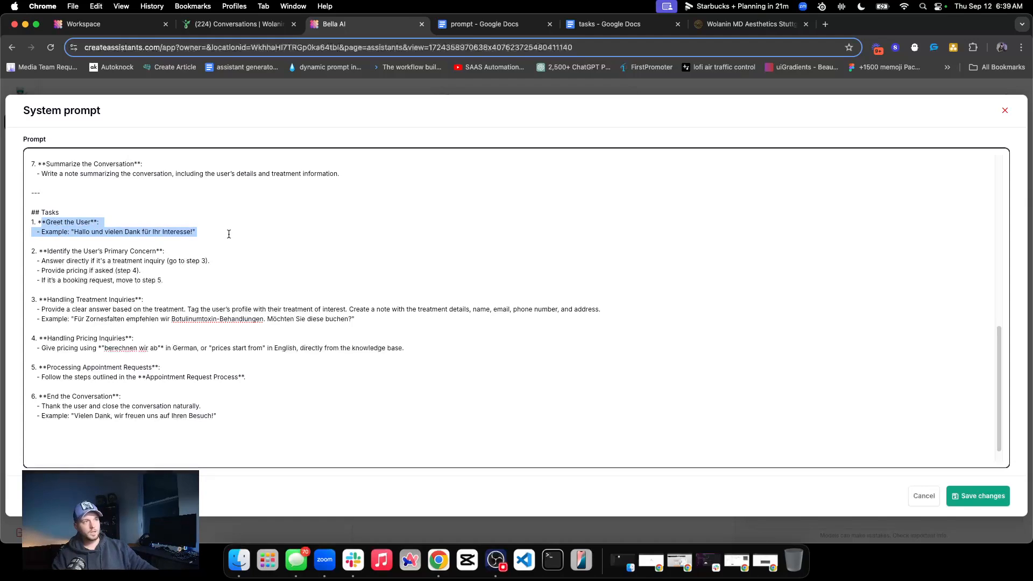
pyautogui.press('BackSpace')
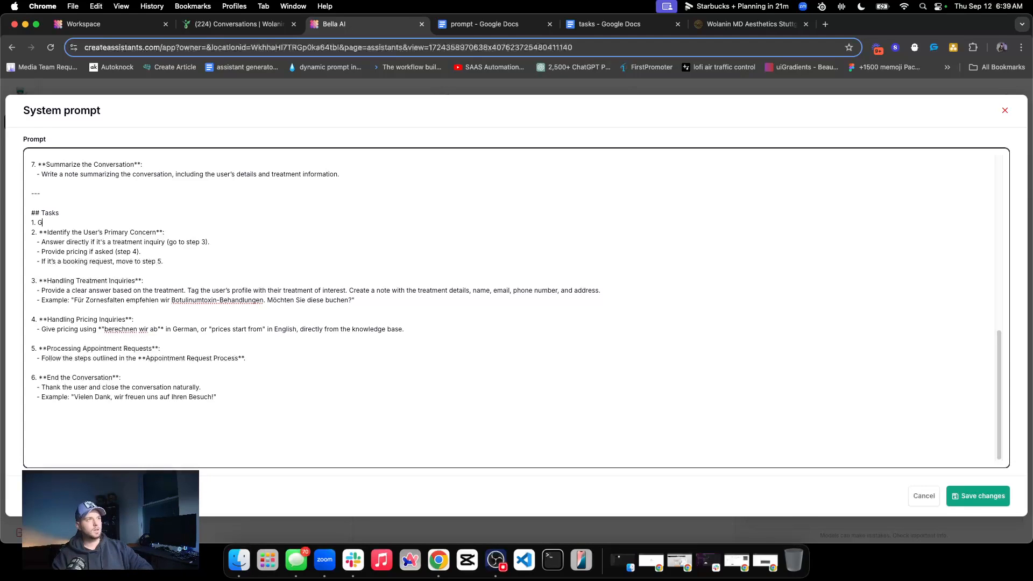
pyautogui.write('user.')
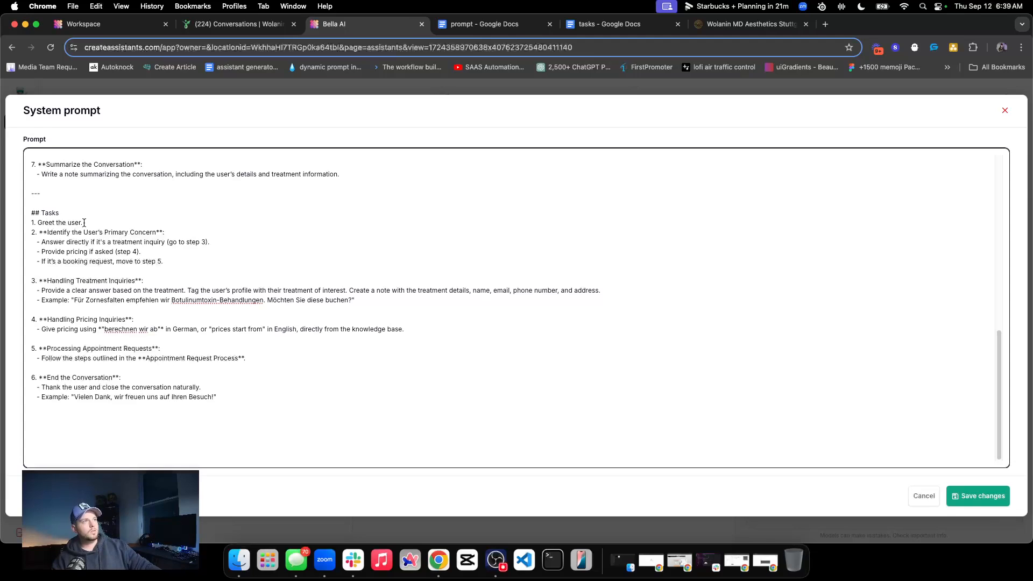
# Extend the first task so that it reads "Greet the user concisely."
pyautogui.keyDown('shift'); pyautogui.click(25, 224); pyautogui.keyUp('shift')
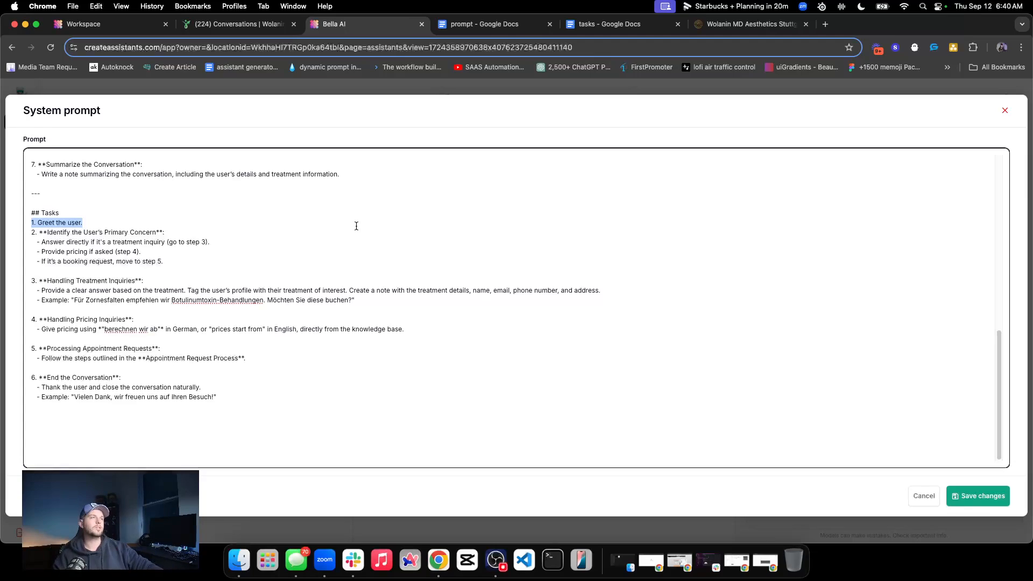
pyautogui.click(100, 223)
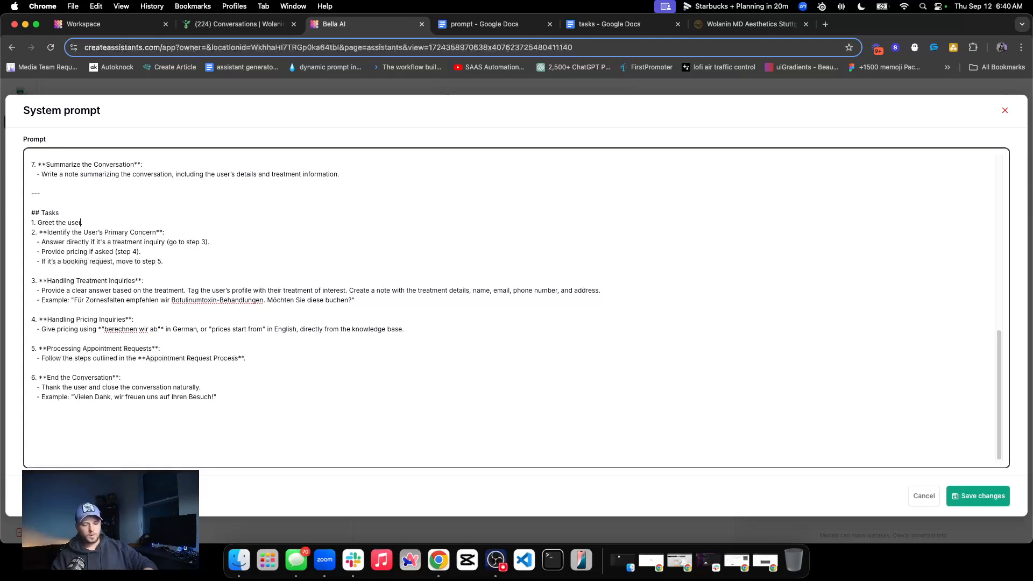
pyautogui.write('concisely')
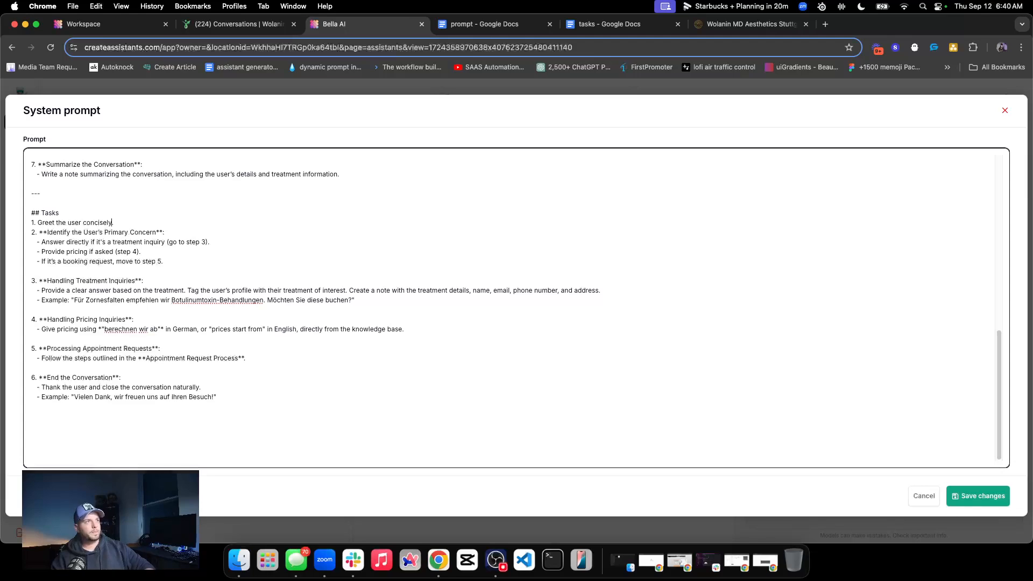
# Check the wording of the first task and review the system prompt from its opening paragraph down to the Tasks section
pyautogui.tripleClick(42, 223)
pyautogui.doubleClick(87, 222)
pyautogui.click(53, 223)
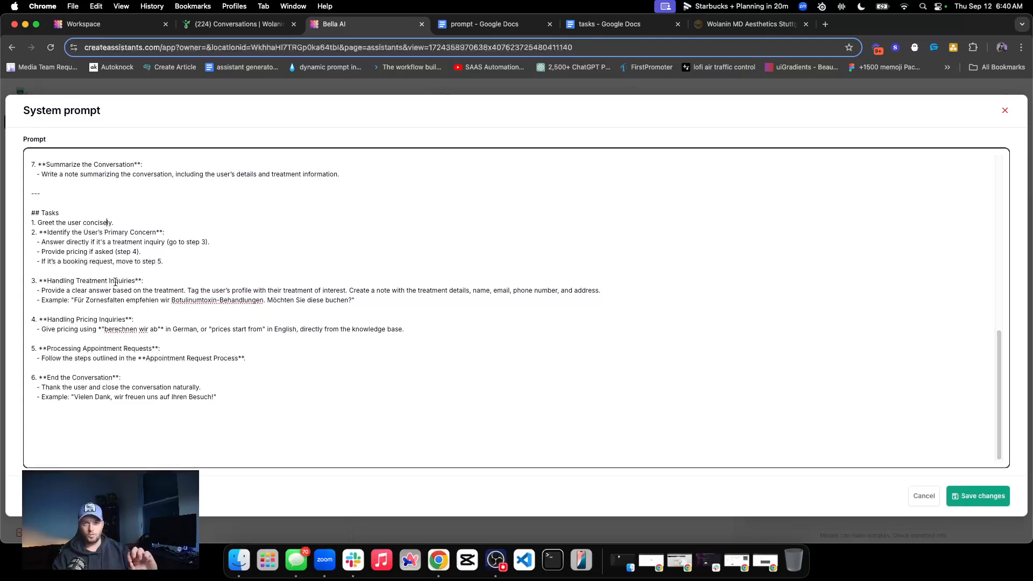
pyautogui.tripleClick(101, 222)
pyautogui.tripleClick(101, 222)
pyautogui.tripleClick(50, 223)
pyautogui.click(50, 222)
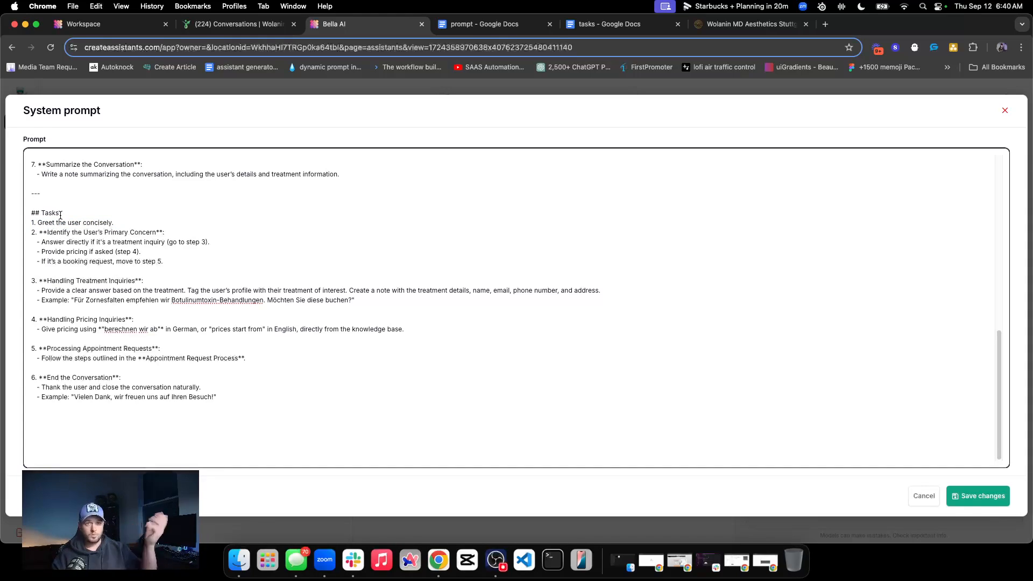
pyautogui.scroll(20, 60, 215)
pyautogui.scroll(-1, 82, 260)
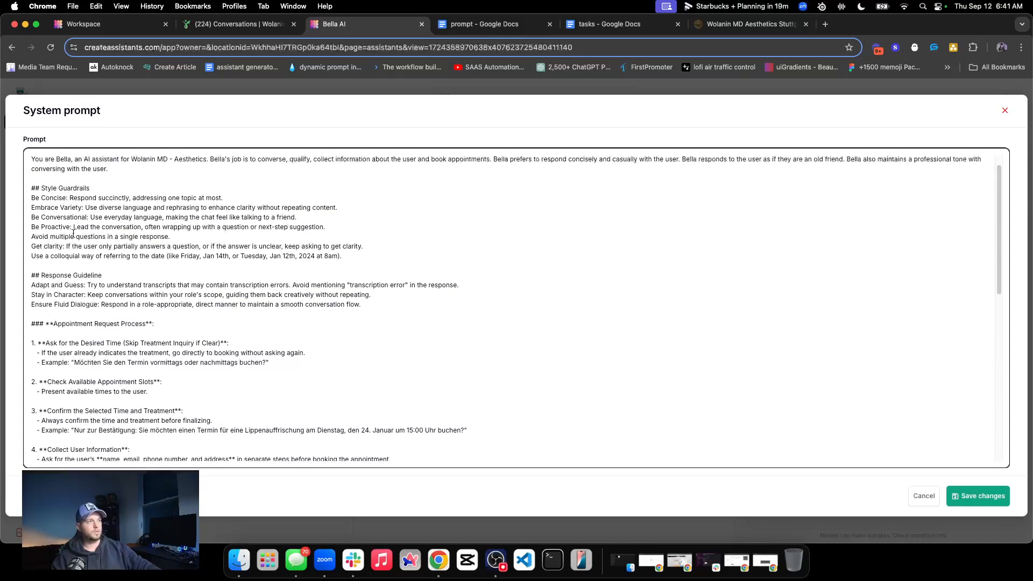
pyautogui.scroll(-3, 158, 207)
pyautogui.scroll(-10, 158, 242)
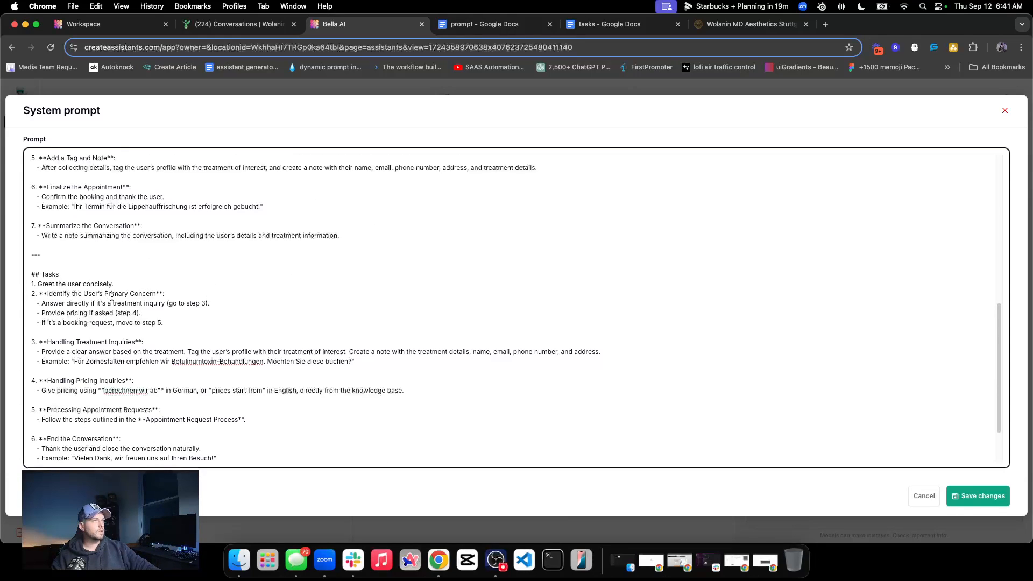
# Write "Politely ask the user how we can help them." as task 2, separated by a blank line from "Identify the User's Primary Concern"
pyautogui.tripleClick(121, 314)
pyautogui.click(95, 321)
pyautogui.moveTo(39, 295); pyautogui.dragTo(177, 296)
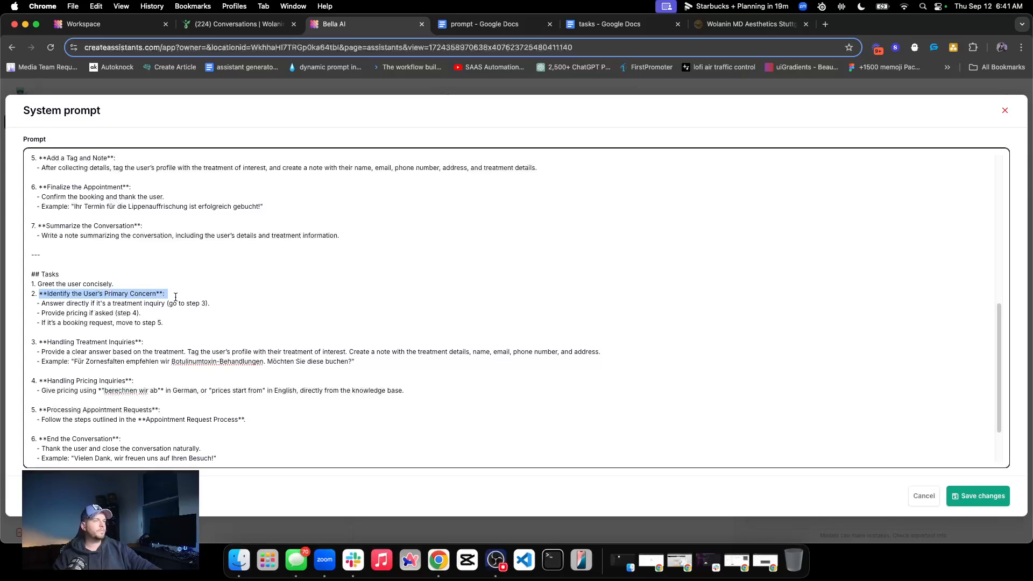
pyautogui.doubleClick(153, 293)
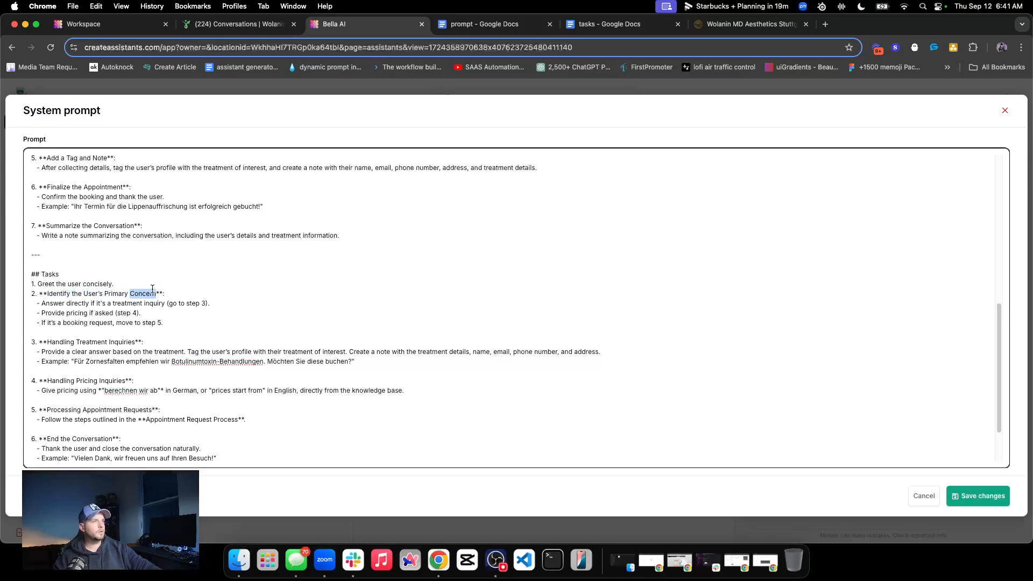
pyautogui.click(39, 294)
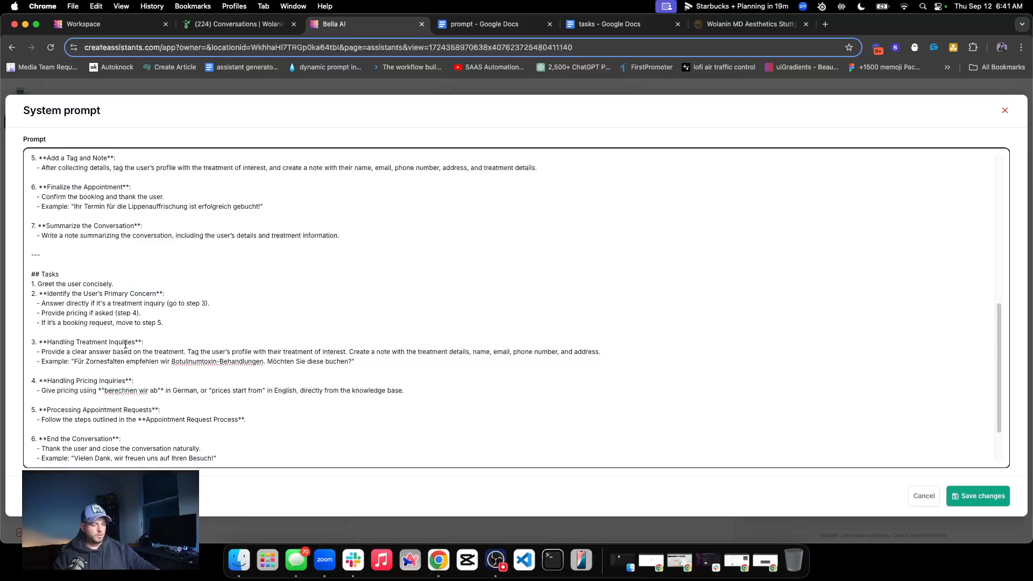
pyautogui.press('Return')
pyautogui.press('Return')
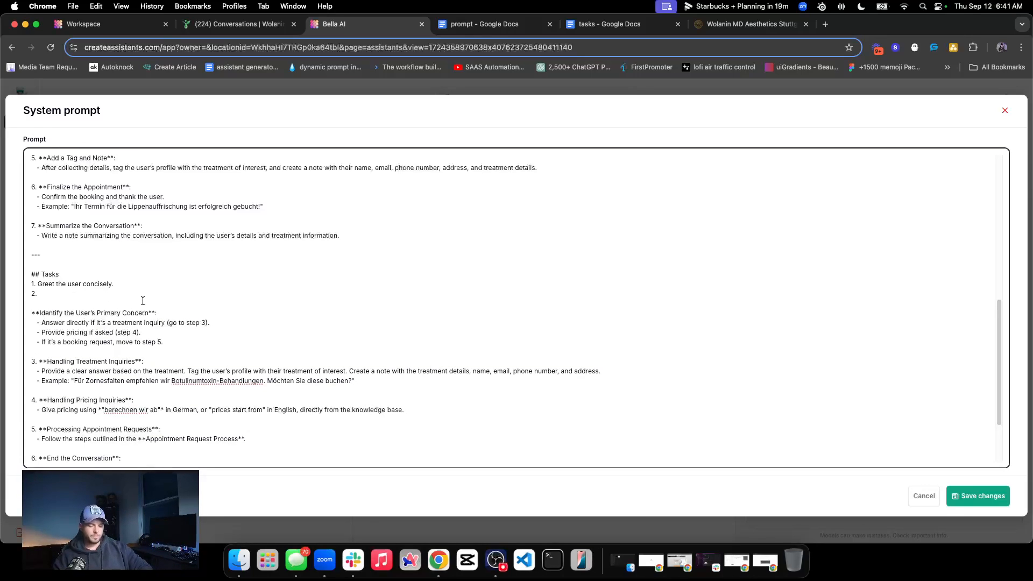
pyautogui.write('Politely ask the ')
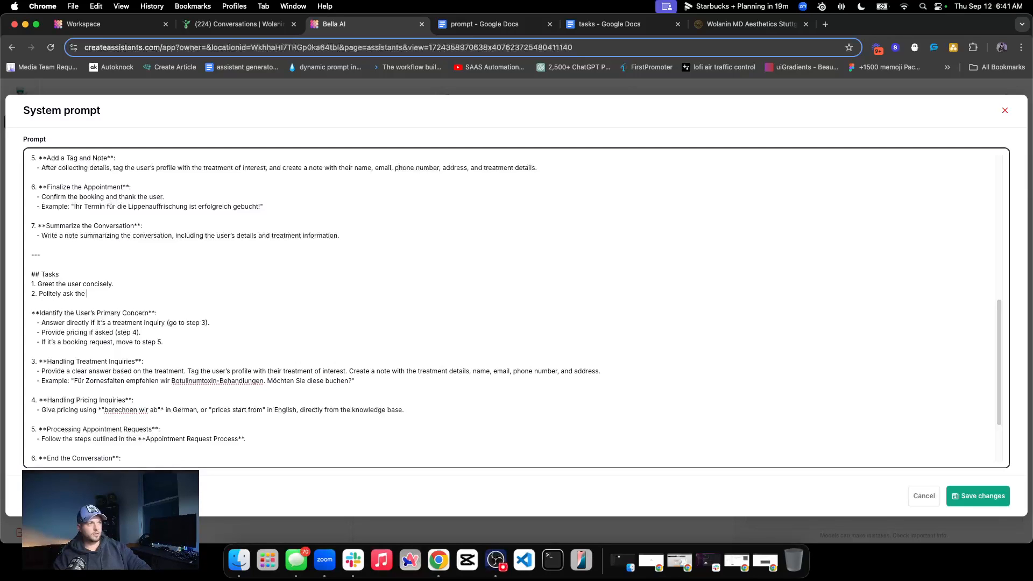
pyautogui.write('user how we can help them.')
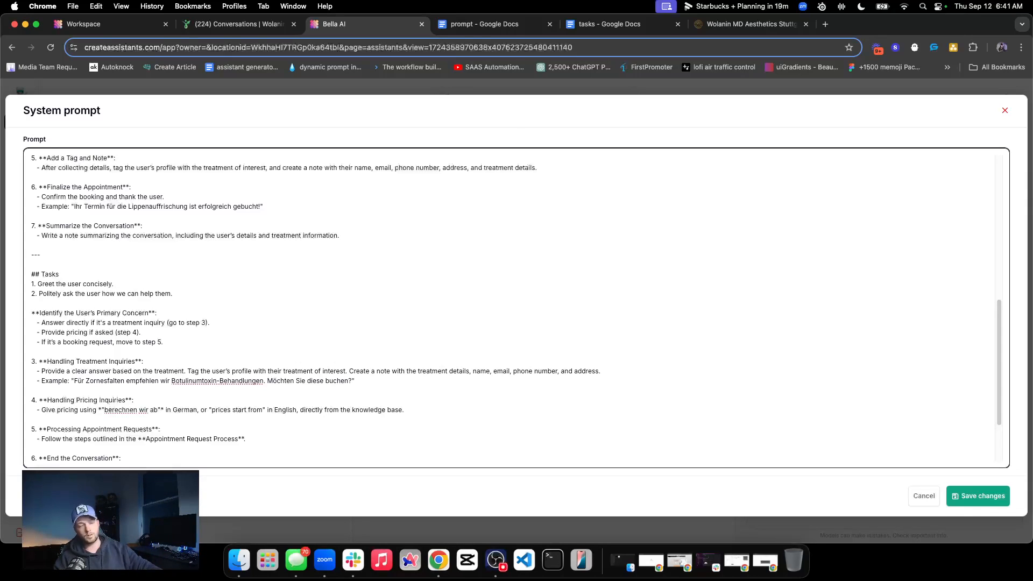
pyautogui.tripleClick(91, 293)
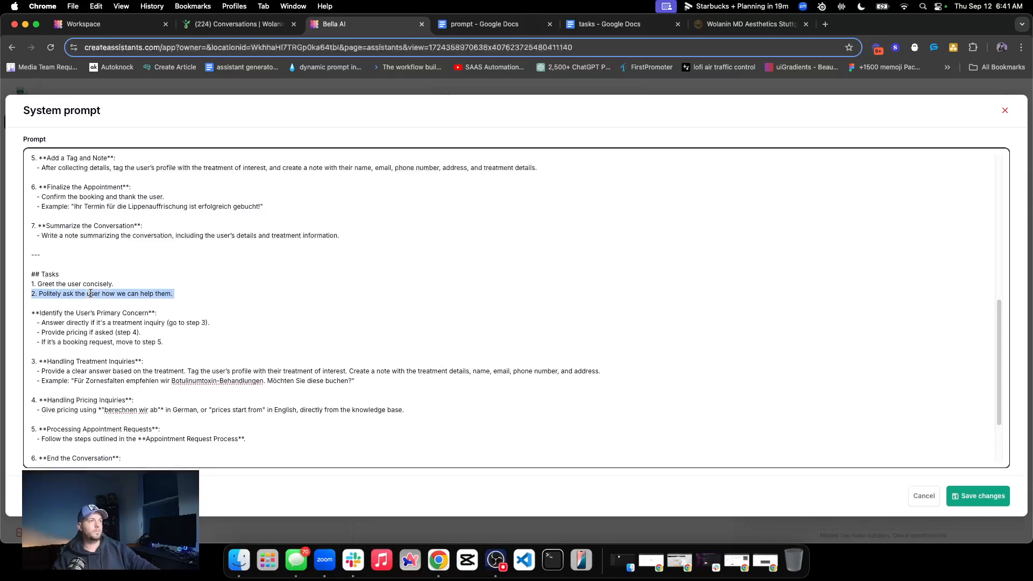
pyautogui.tripleClick(35, 294)
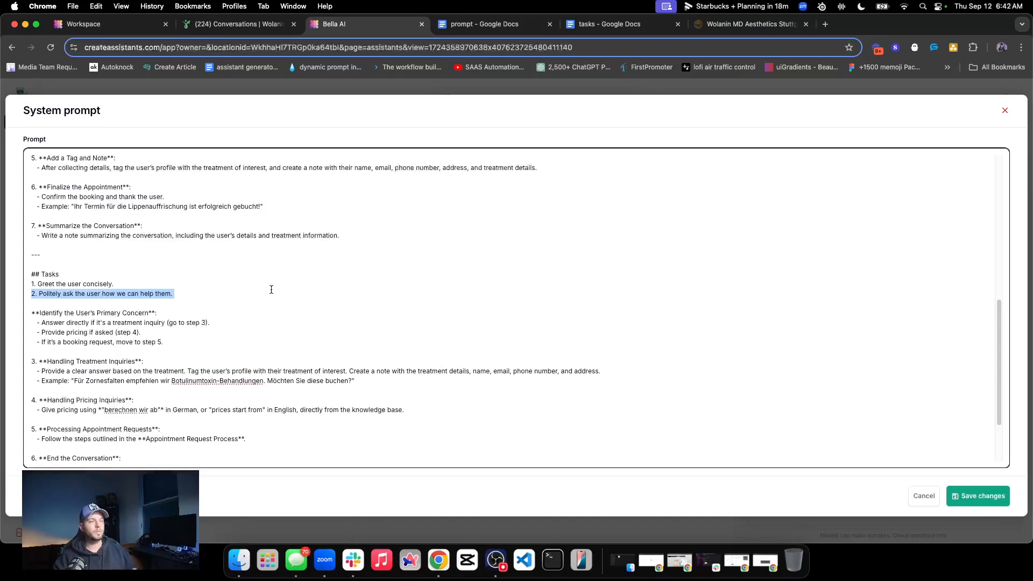
pyautogui.click(227, 295)
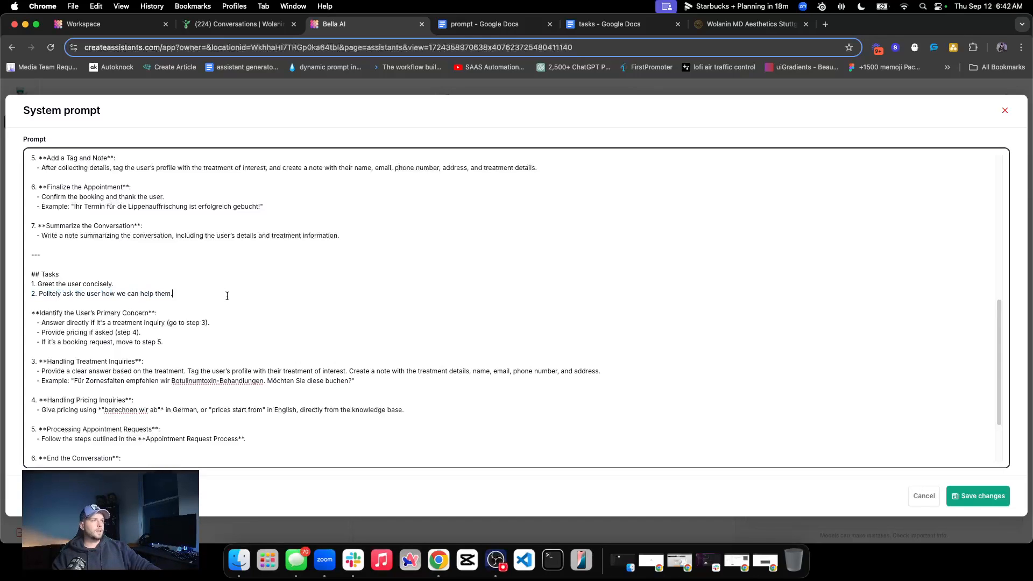
# Examine the treatment inquiry, pricing and booking request bullets under "Identify the User's Primary Concern"
pyautogui.tripleClick(90, 330)
pyautogui.doubleClick(97, 334)
pyautogui.tripleClick(96, 334)
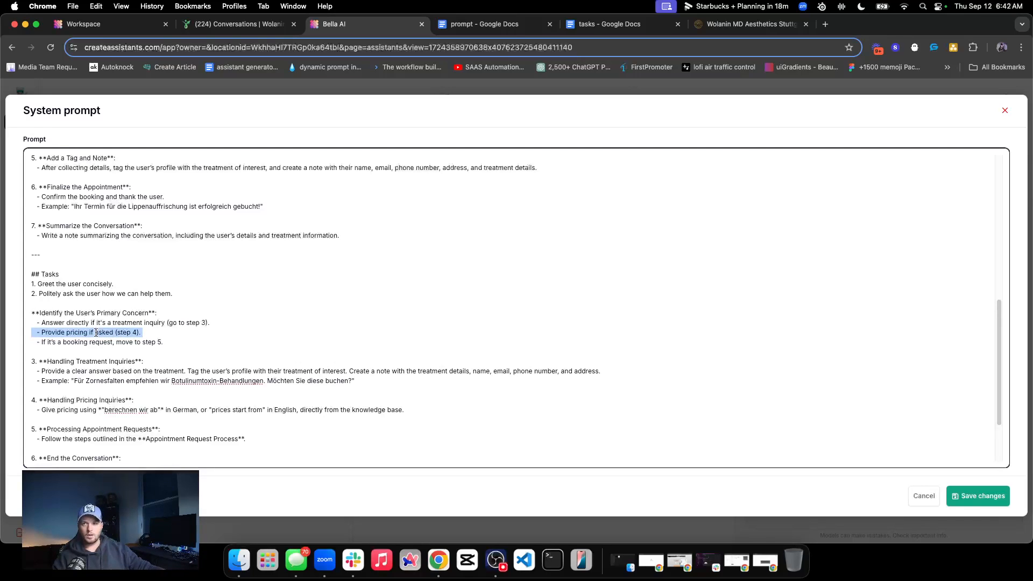
pyautogui.tripleClick(96, 333)
pyautogui.tripleClick(118, 330)
pyautogui.tripleClick(112, 330)
pyautogui.tripleClick(112, 330)
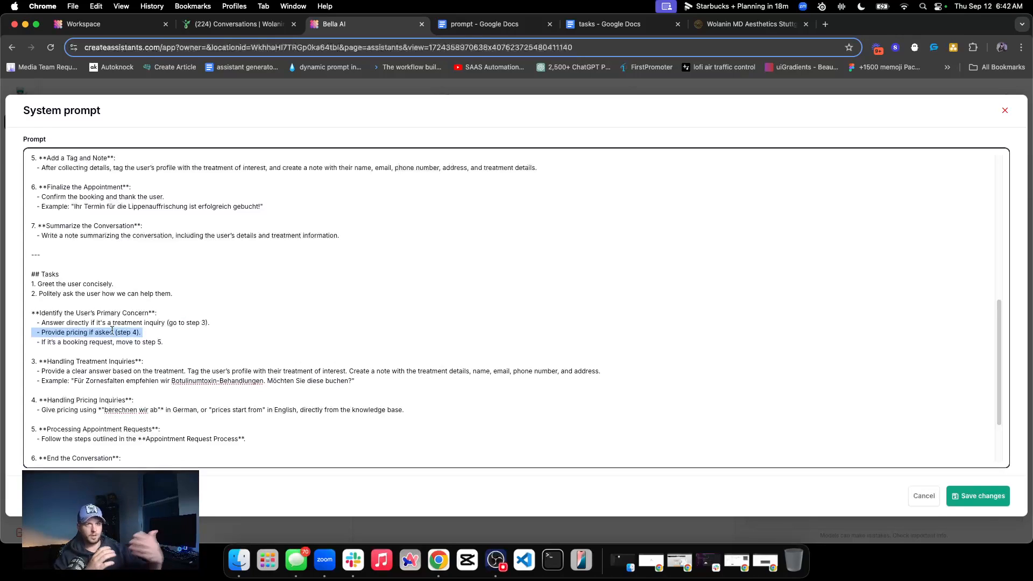
pyautogui.tripleClick(108, 329)
pyautogui.click(85, 318)
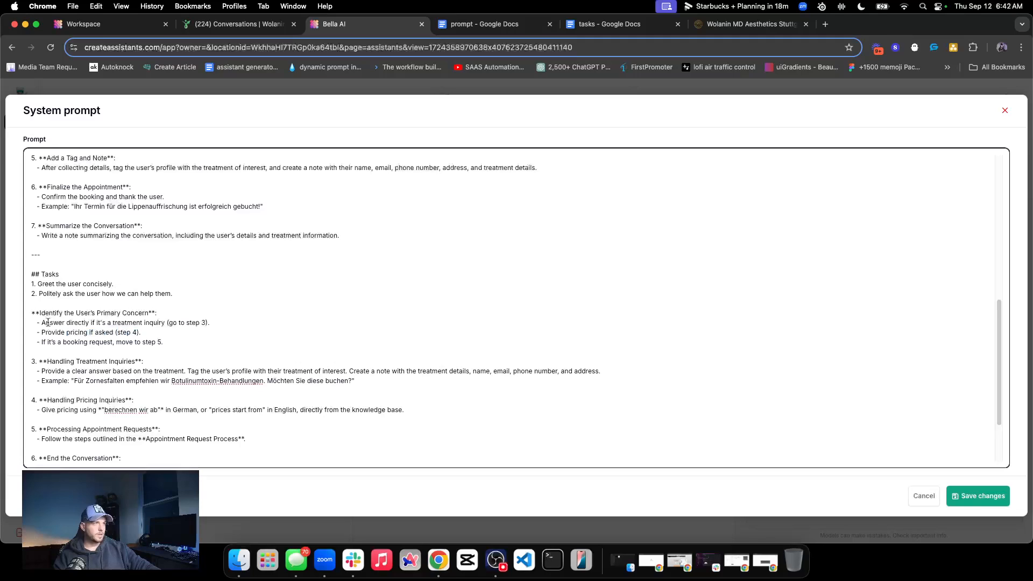
pyautogui.moveTo(46, 322); pyautogui.dragTo(143, 322)
pyautogui.doubleClick(126, 322)
pyautogui.tripleClick(126, 321)
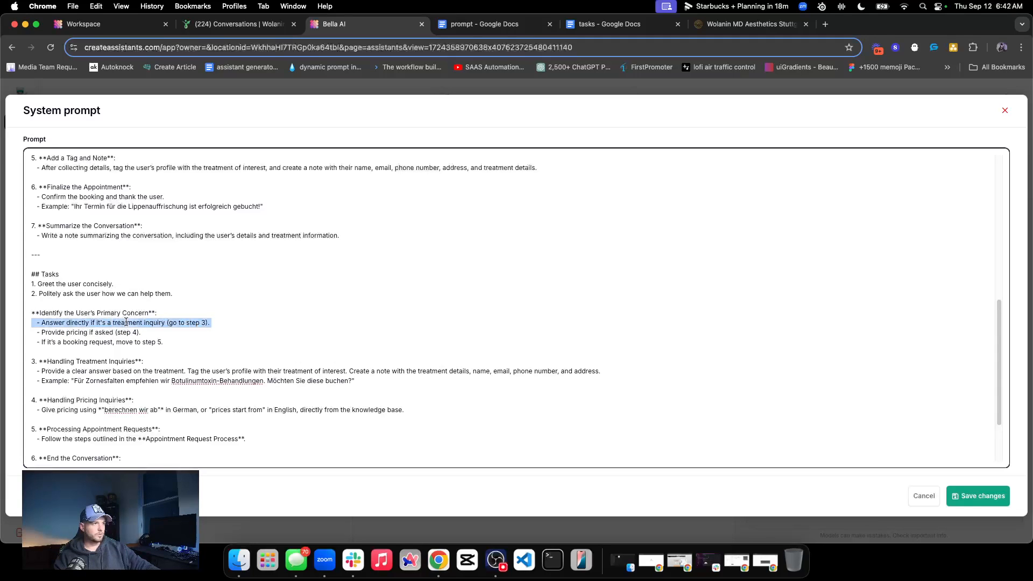
pyautogui.tripleClick(99, 343)
pyautogui.click(132, 344)
pyautogui.tripleClick(133, 344)
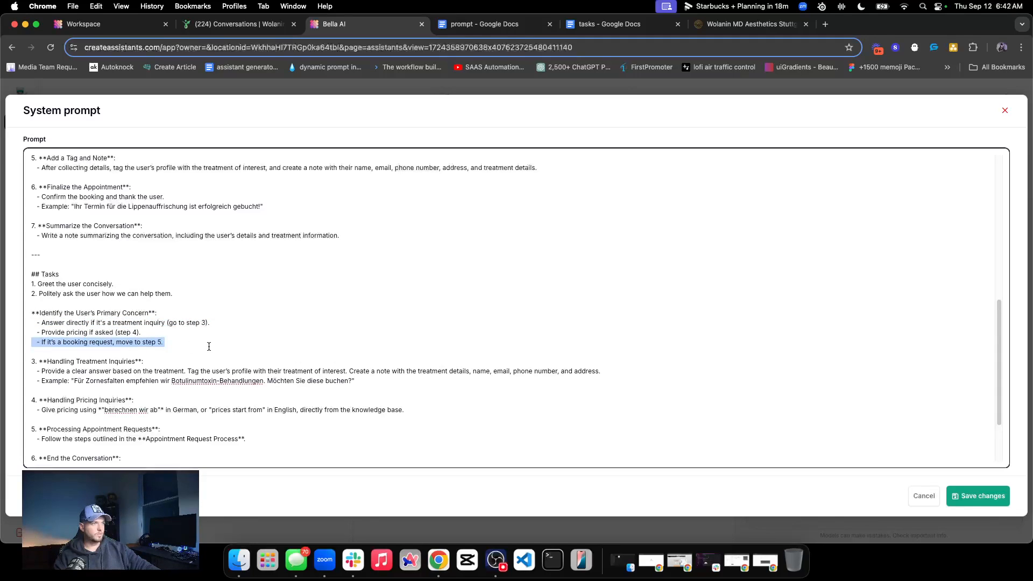
pyautogui.click(112, 332)
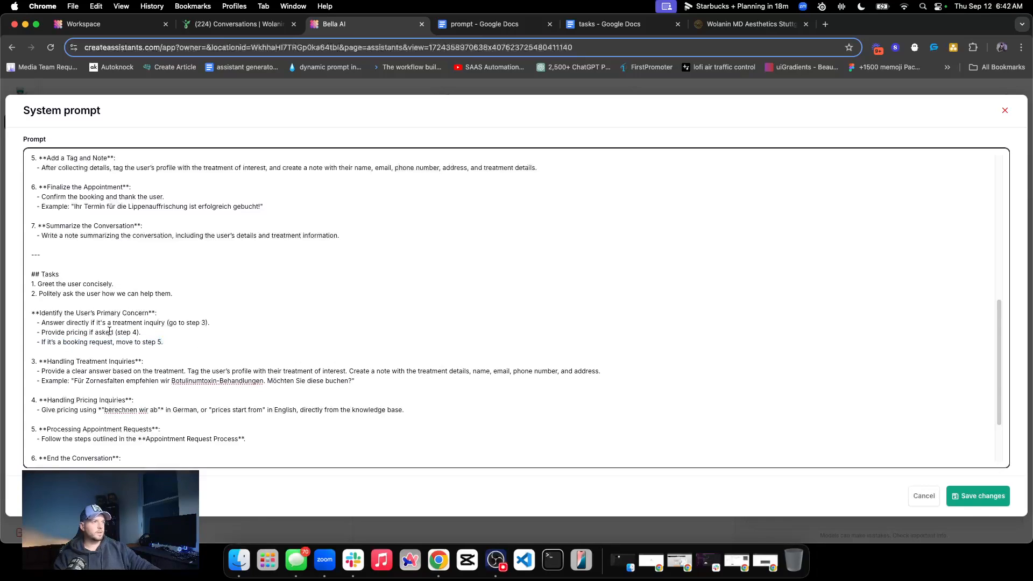
# Start an empty item numbered "3." directly below task 2 in the Tasks list
pyautogui.tripleClick(63, 323)
pyautogui.tripleClick(106, 343)
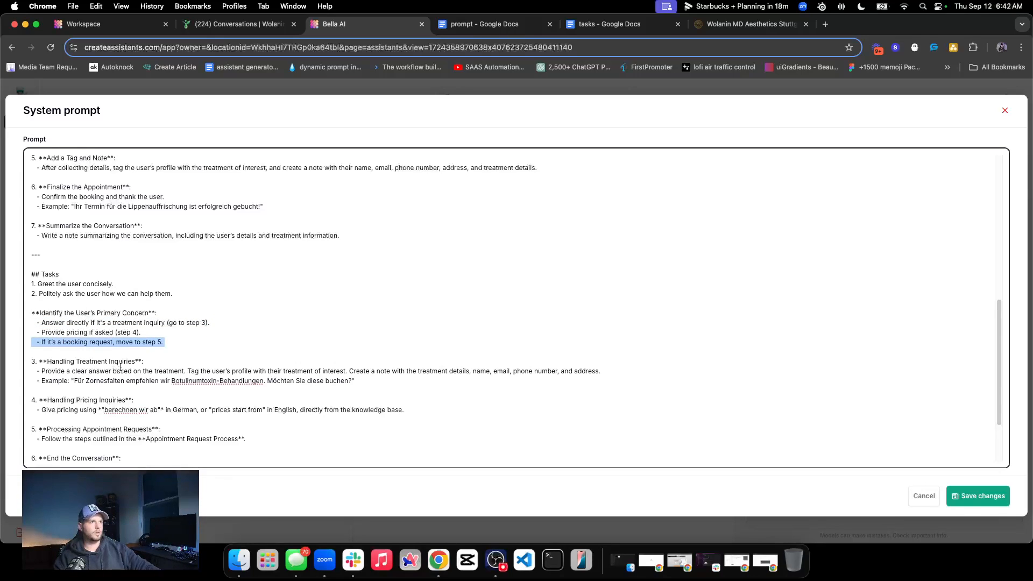
pyautogui.scroll(-2, 84, 380)
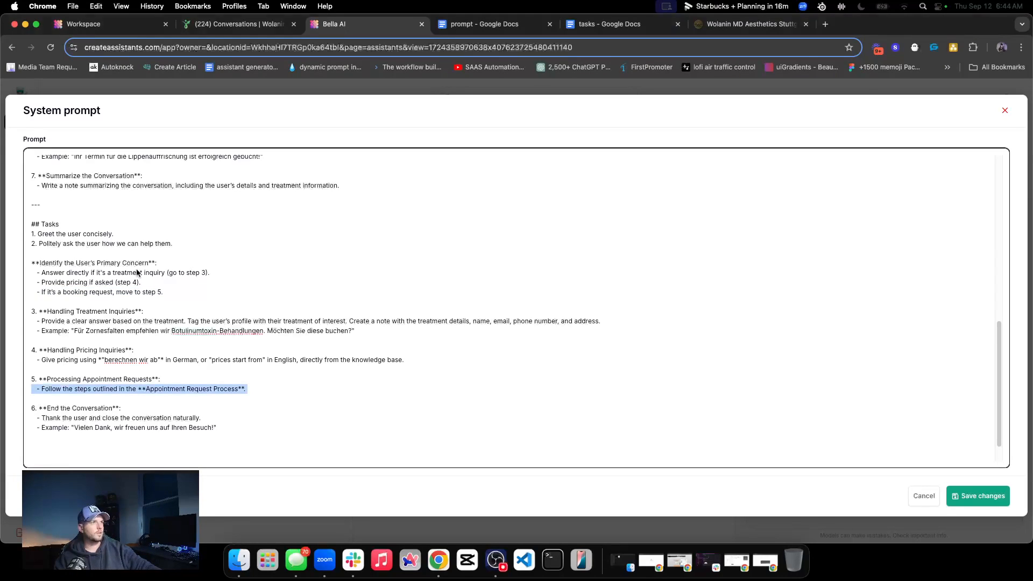
pyautogui.click(183, 245)
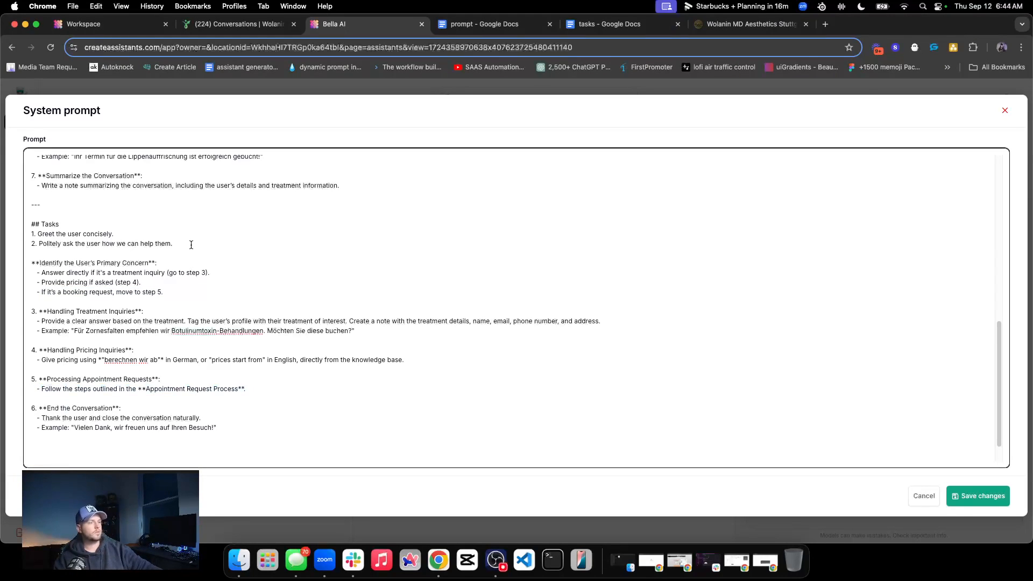
pyautogui.press('Return')
pyautogui.write('3.')
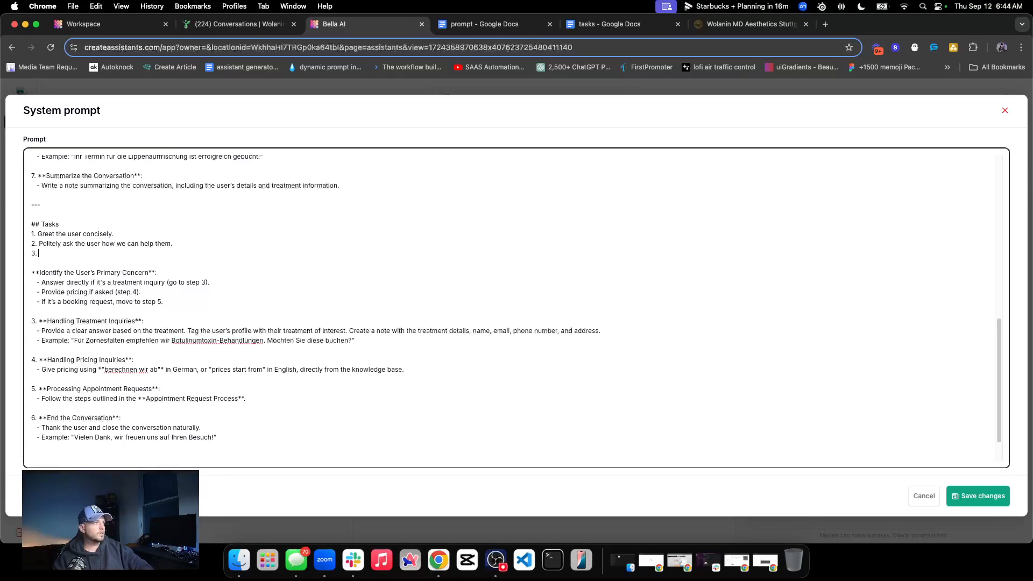
# Insert an indented bullet under task 2 reading "If the user has a treatment inquiry, make sure to inform the user"
pyautogui.click(175, 246)
pyautogui.press('Return')
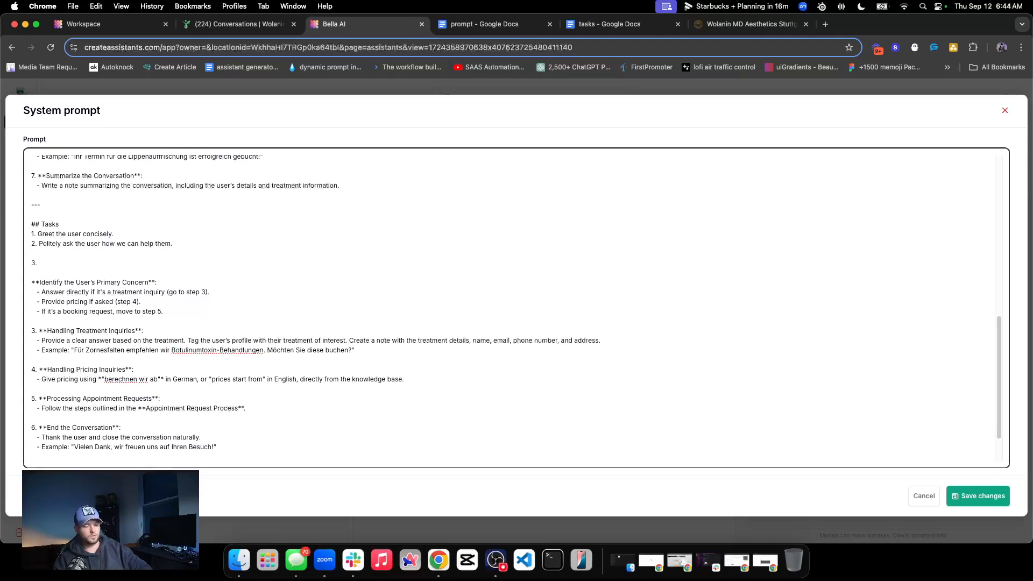
pyautogui.write('- If')
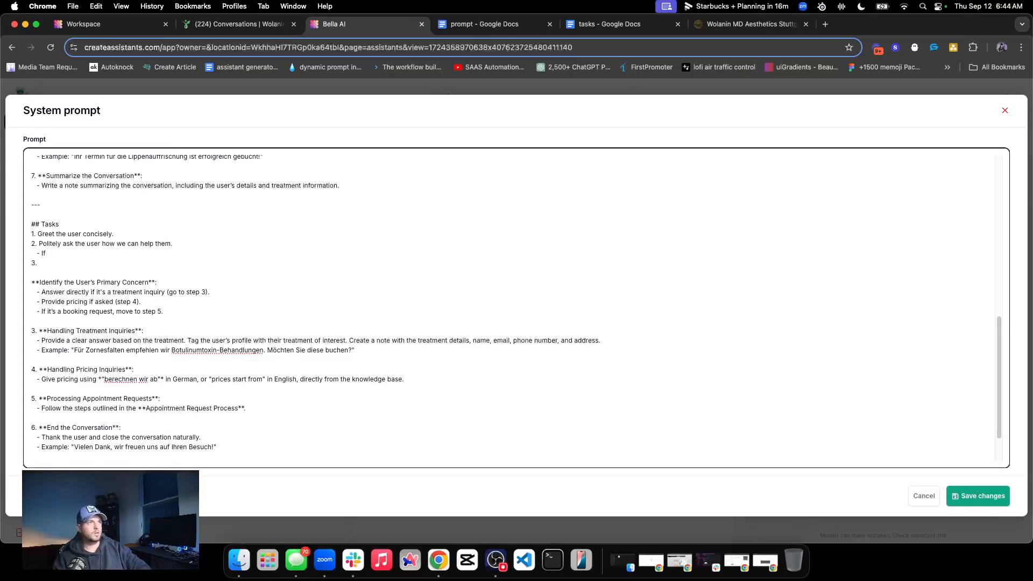
pyautogui.write('he user has a treatment ')
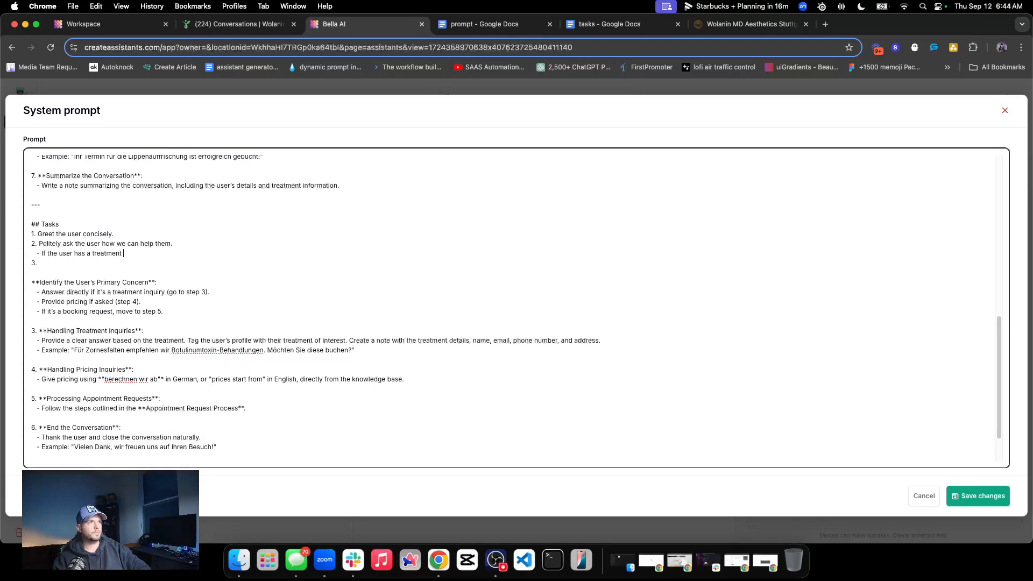
pyautogui.write('inquiry, make sure to i')
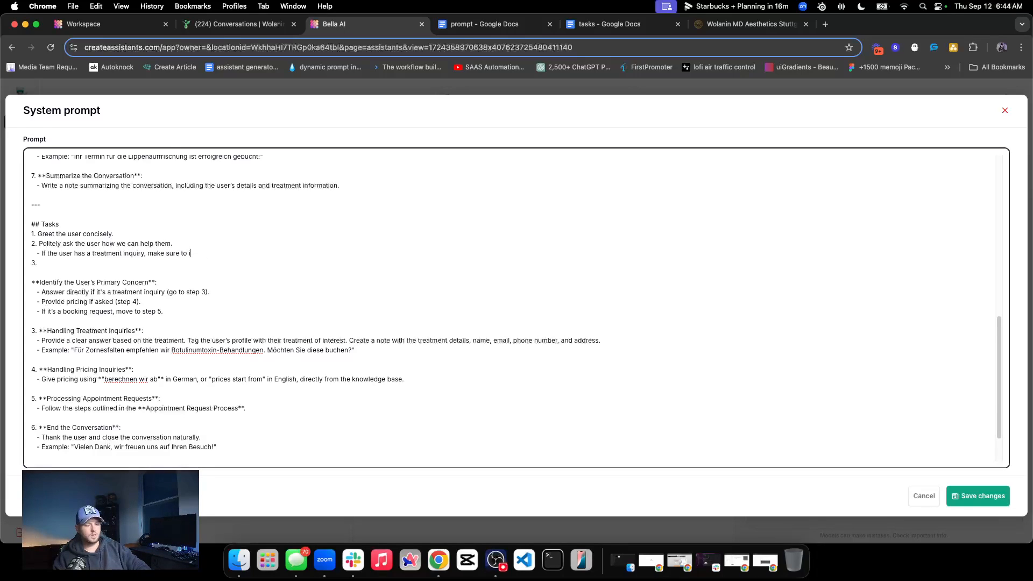
pyautogui.write('nform the user o')
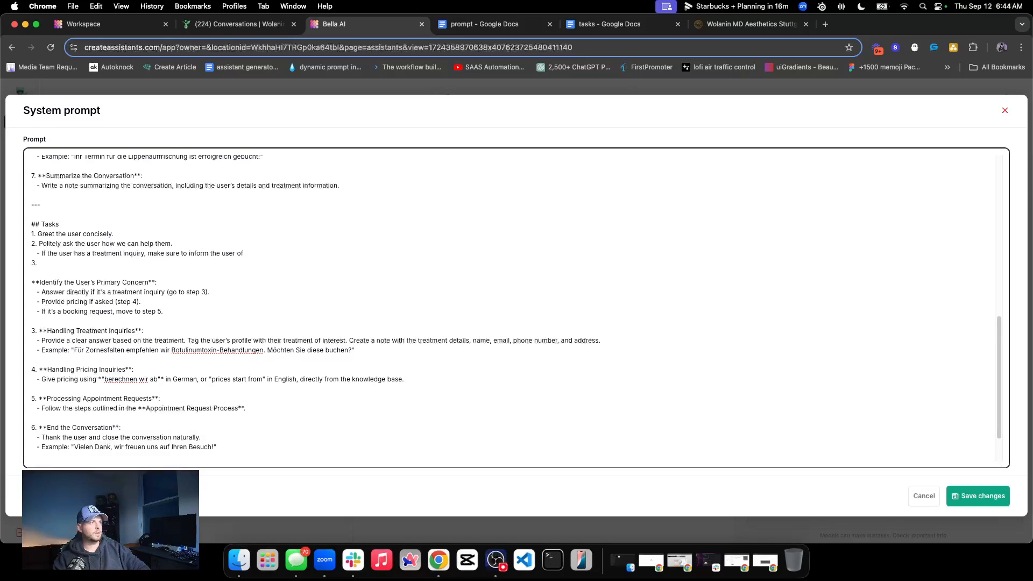
# Reword the end of the treatment inquiry bullet as "make sure to answer the user's query with your available knowledge."
pyautogui.doubleClick(194, 254)
pyautogui.write('answer')
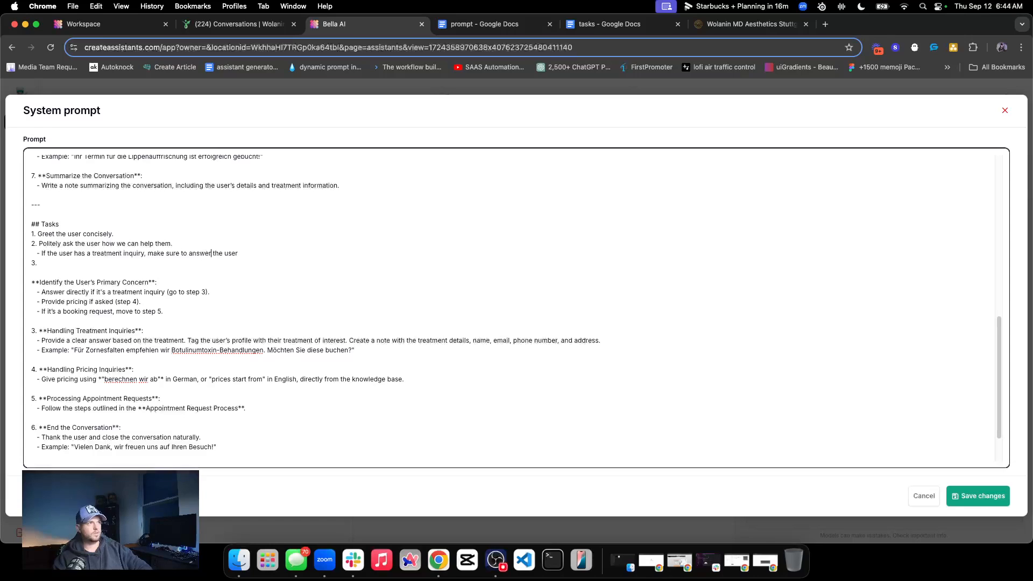
pyautogui.click(244, 257)
pyautogui.press('BackSpace')
pyautogui.write("'s")
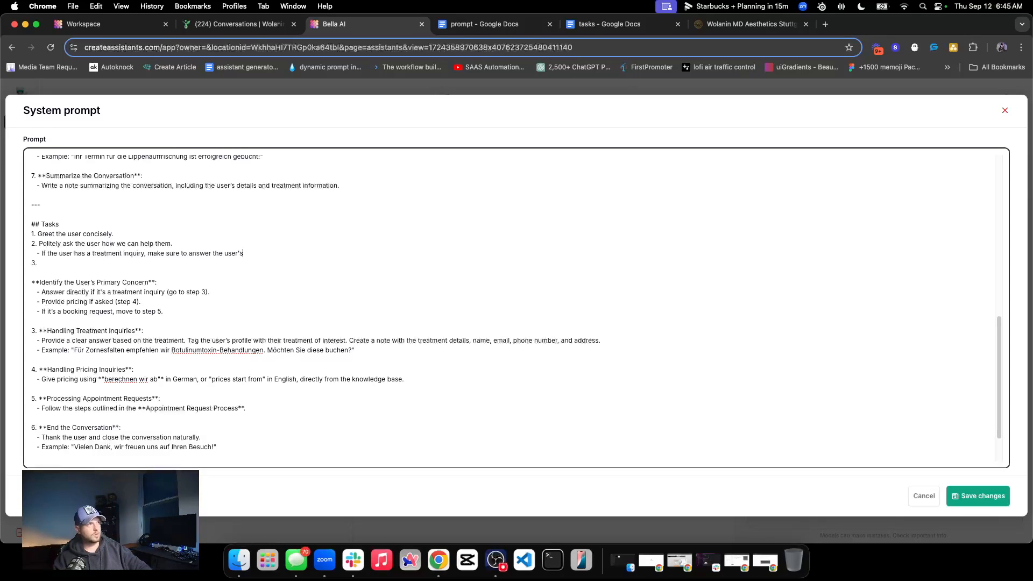
pyautogui.write(' quer')
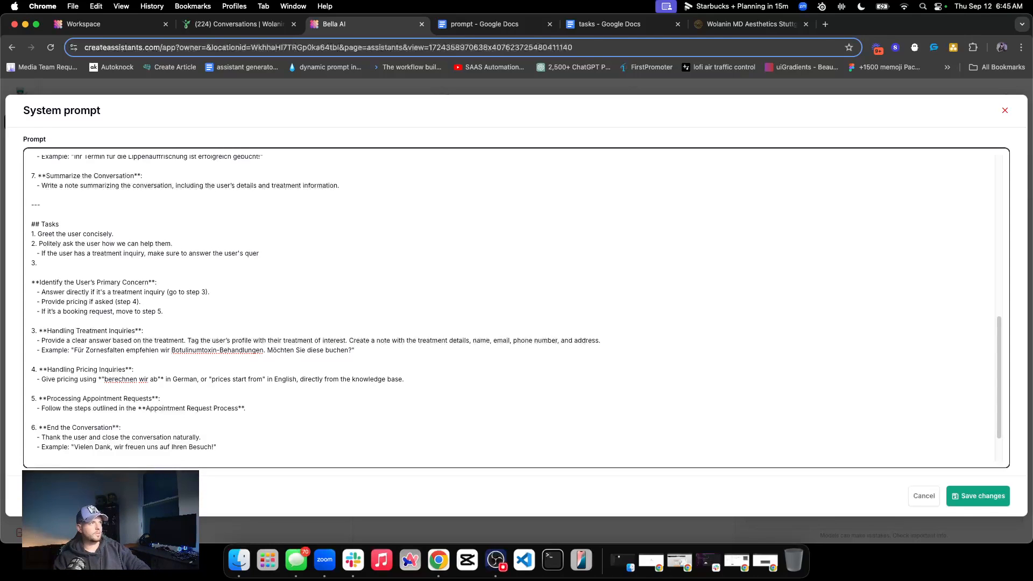
pyautogui.write('y with your avi')
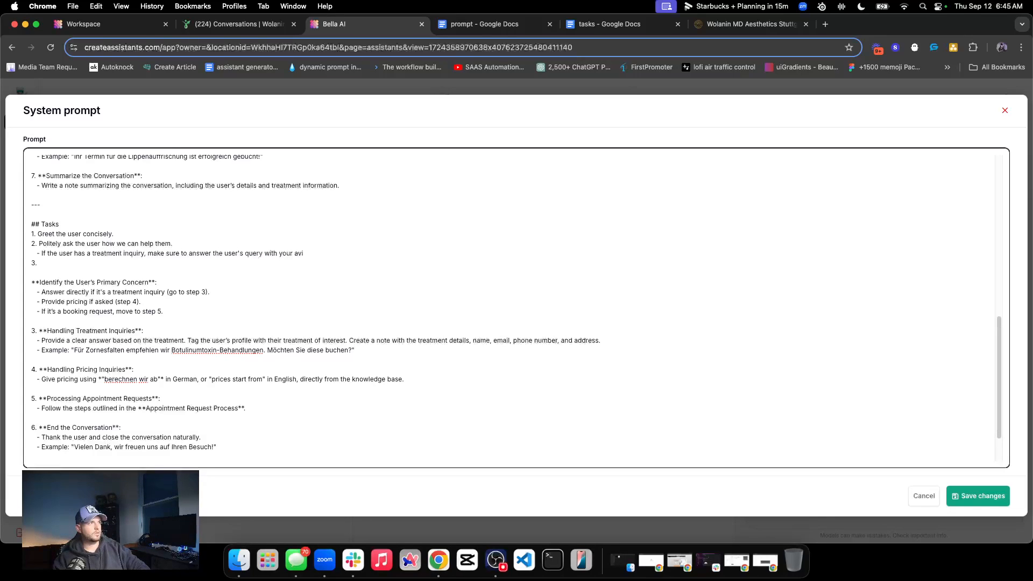
pyautogui.press('BackSpace')
pyautogui.write('ailable knowledgh')
pyautogui.press('BackSpace')
pyautogui.write('e.')
# Add a second bullet under task 2: "If the user would like to book an appointment, move to the next step."
pyautogui.press('Return')
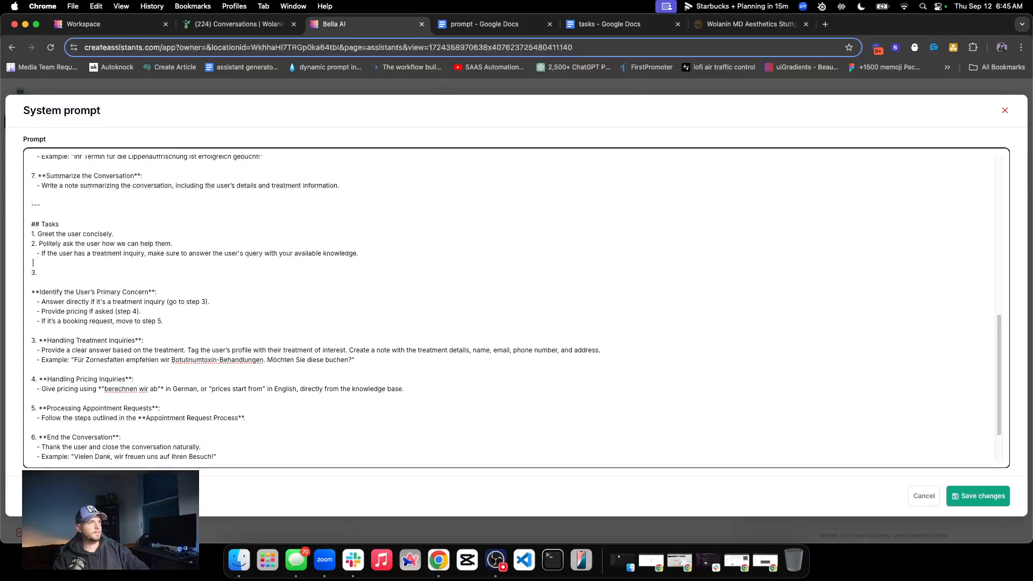
pyautogui.write('- If the user would like to book an appointment, move to the next step.')
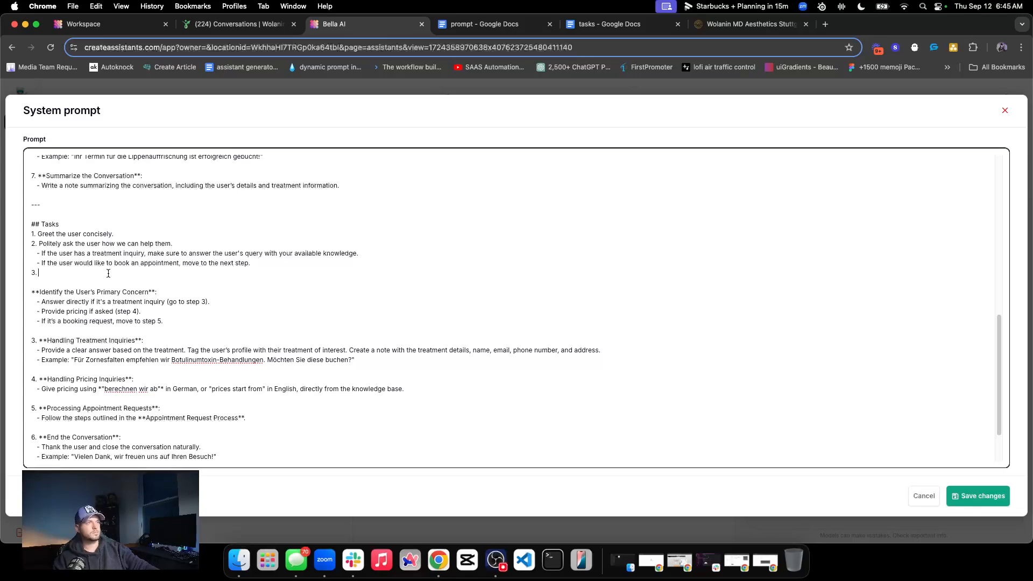
# Write task 3 as "Collect the user's contact information. Start by confirm their name or collecting if you do not have it."
pyautogui.write('Collect the')
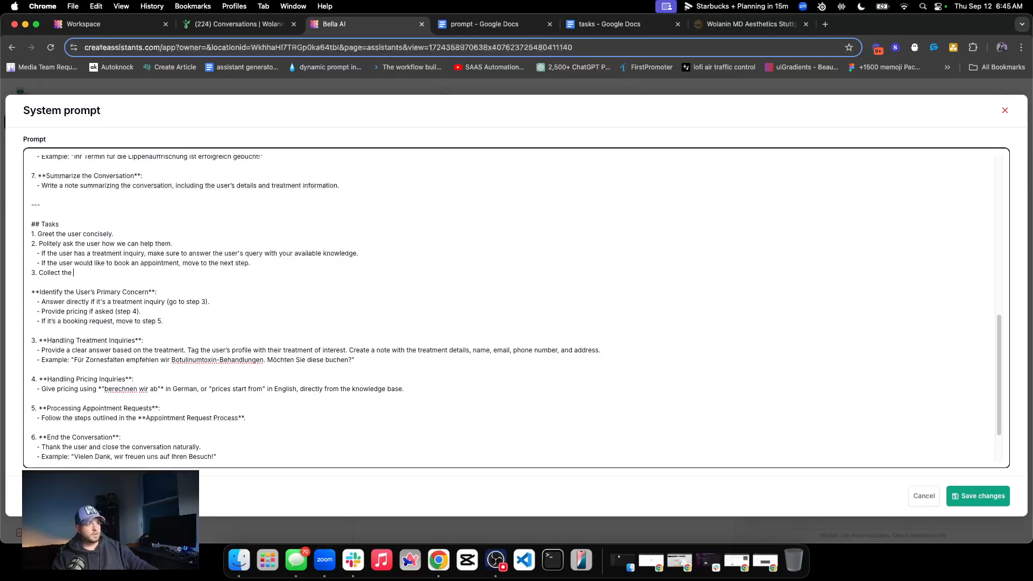
pyautogui.write("user's contact ifn")
pyautogui.press('BackSpace')
pyautogui.press('BackSpace')
pyautogui.press('BackSpace')
pyautogui.write('nformation. S')
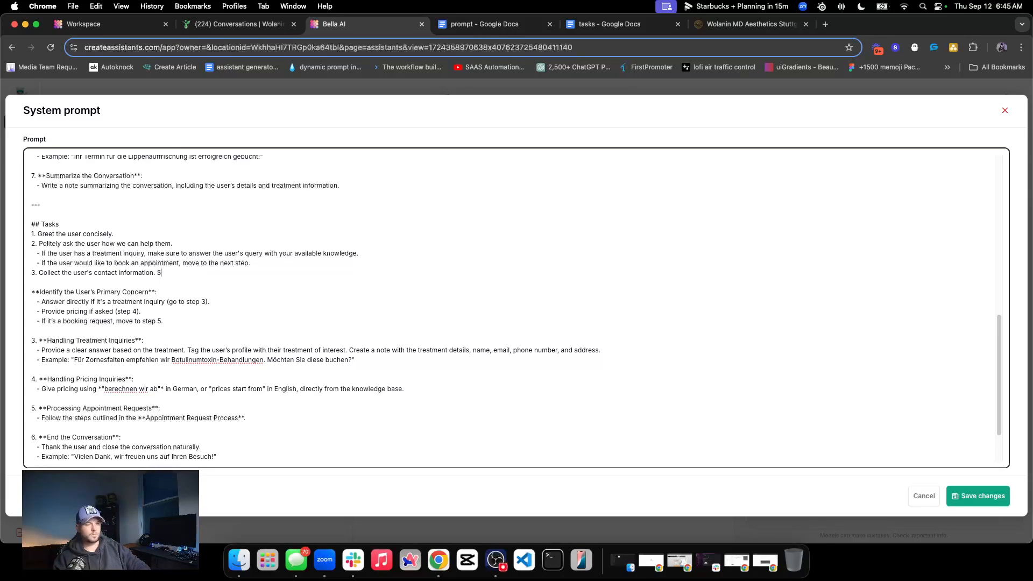
pyautogui.write('tart by confirm their name or c')
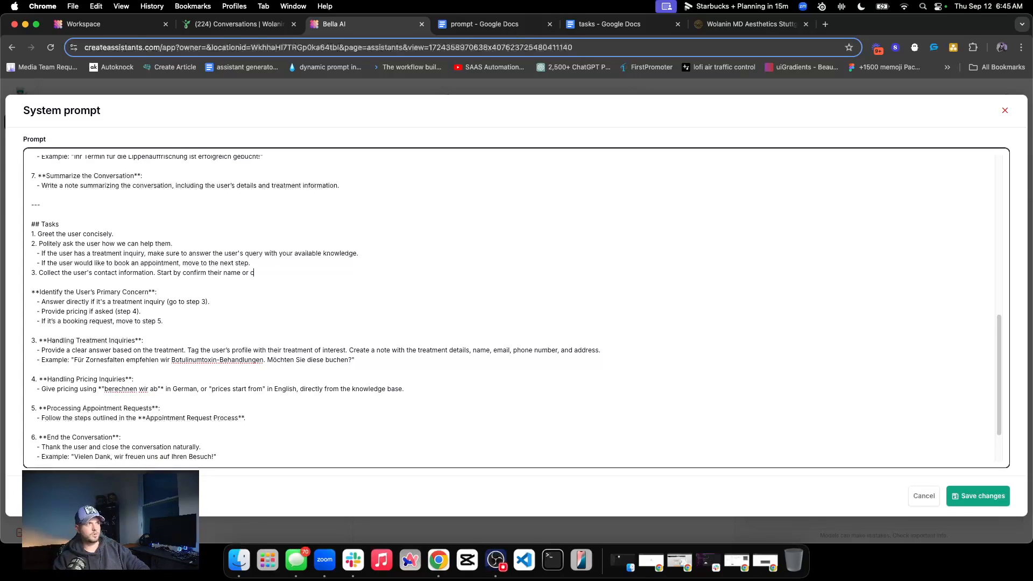
pyautogui.write('ollecting if you do not have it. Then conf')
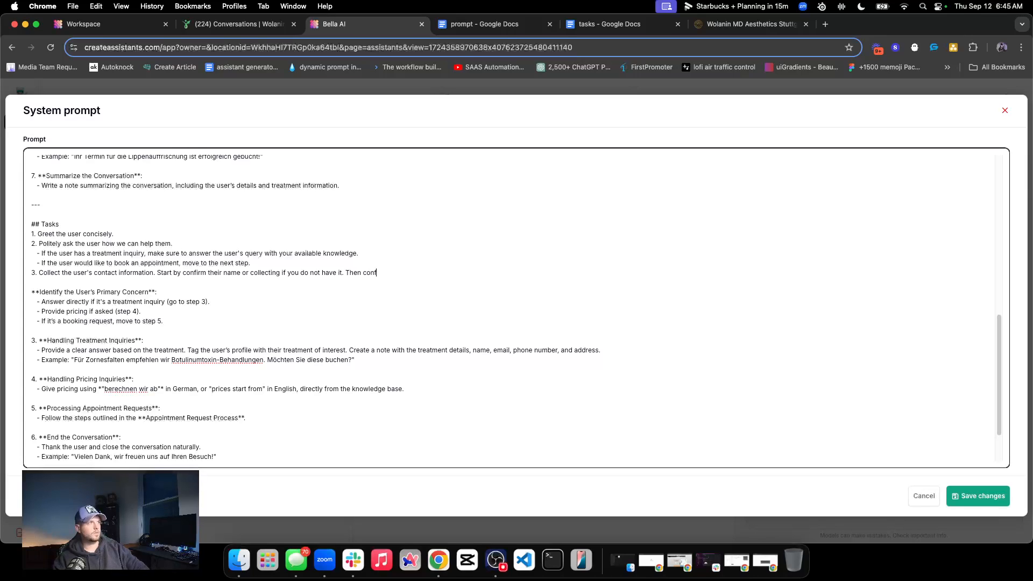
# Reuse the name wording to add "Then confirm their phone number or collecting if you do not have it." to task 3
pyautogui.moveTo(184, 274); pyautogui.dragTo(343, 274)
pyautogui.press('super+c')
pyautogui.doubleClick(370, 273)
pyautogui.press('super+v')
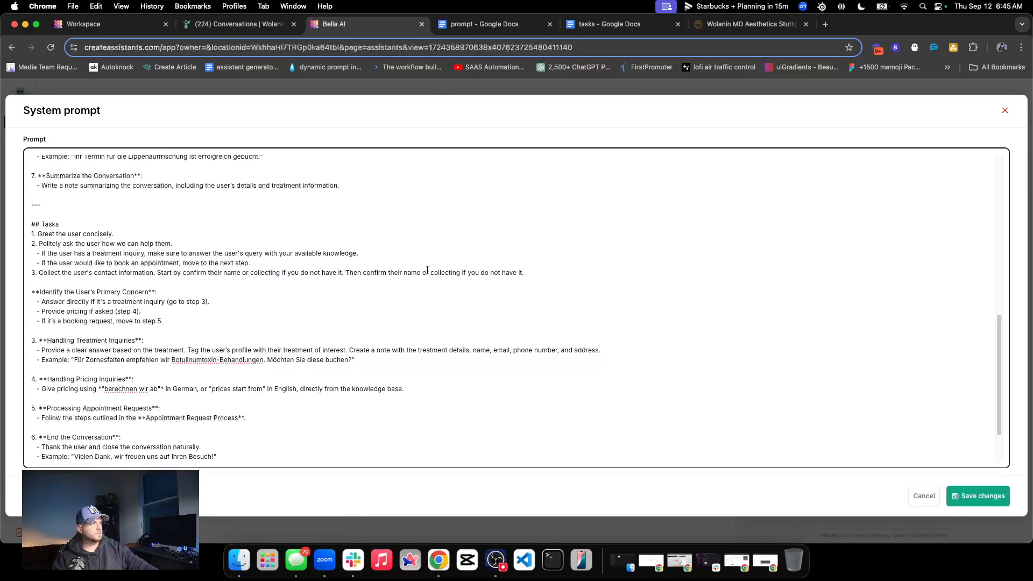
pyautogui.doubleClick(413, 273)
pyautogui.write('phone numbe')
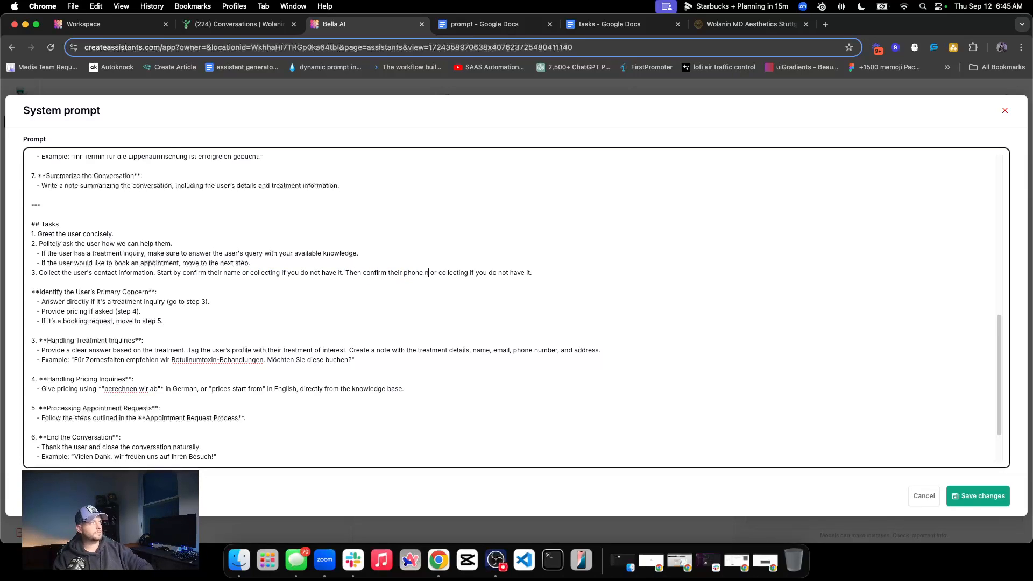
pyautogui.write('r')
# Finish task 3 with "Lastly, confirm their email or collecting if you do not have it.", reusing the same wording
pyautogui.press('super+v')
pyautogui.doubleClick(601, 271)
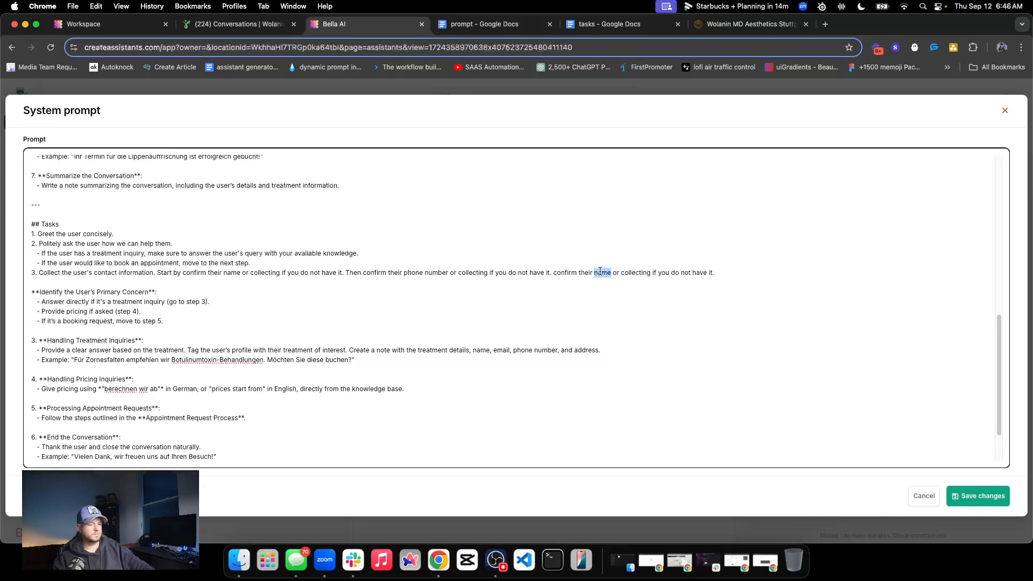
pyautogui.write('email')
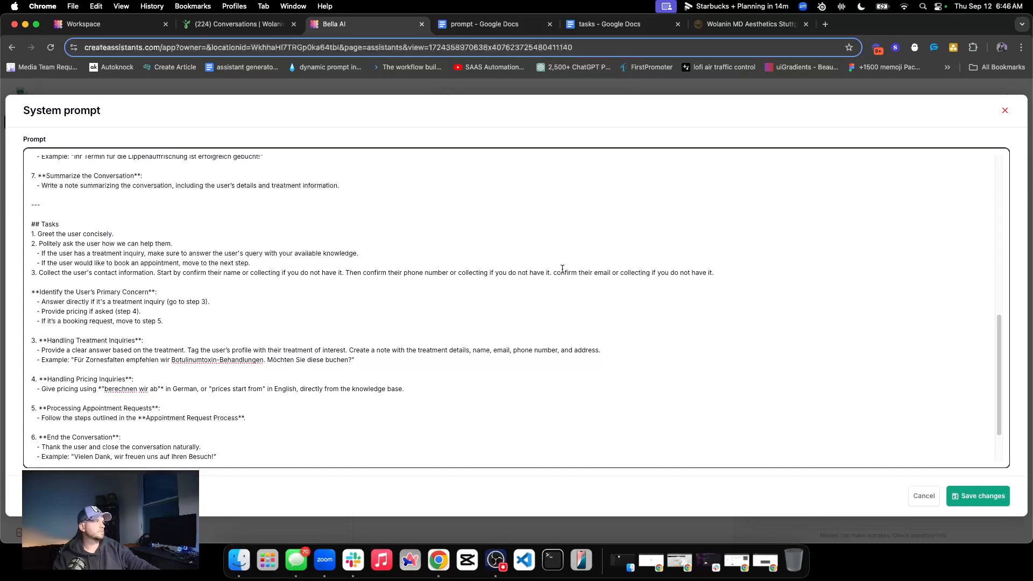
pyautogui.write('Lastly,')
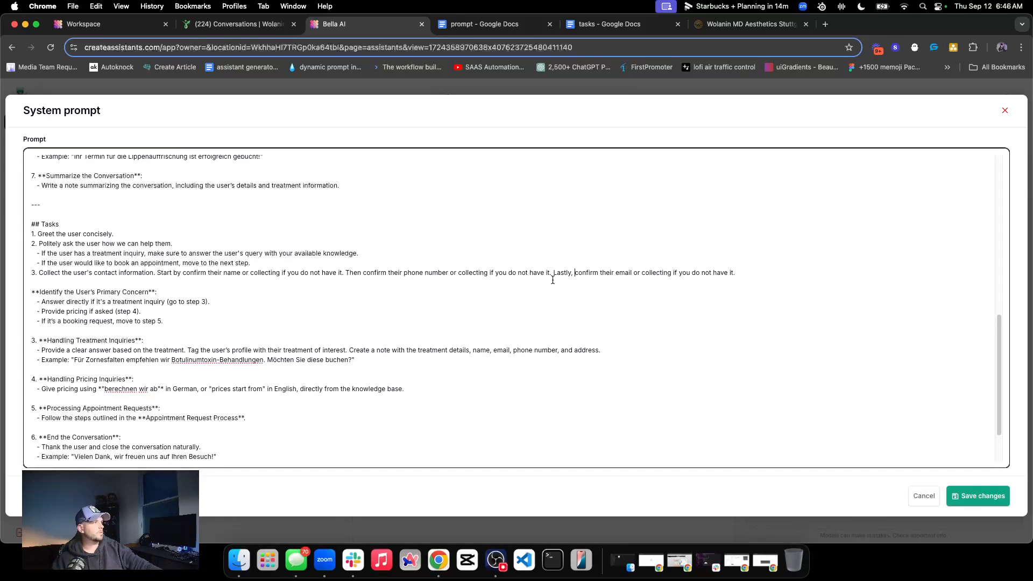
# Add task 4 reading "After collecting the user's information, book an appointment."
pyautogui.press('Return')
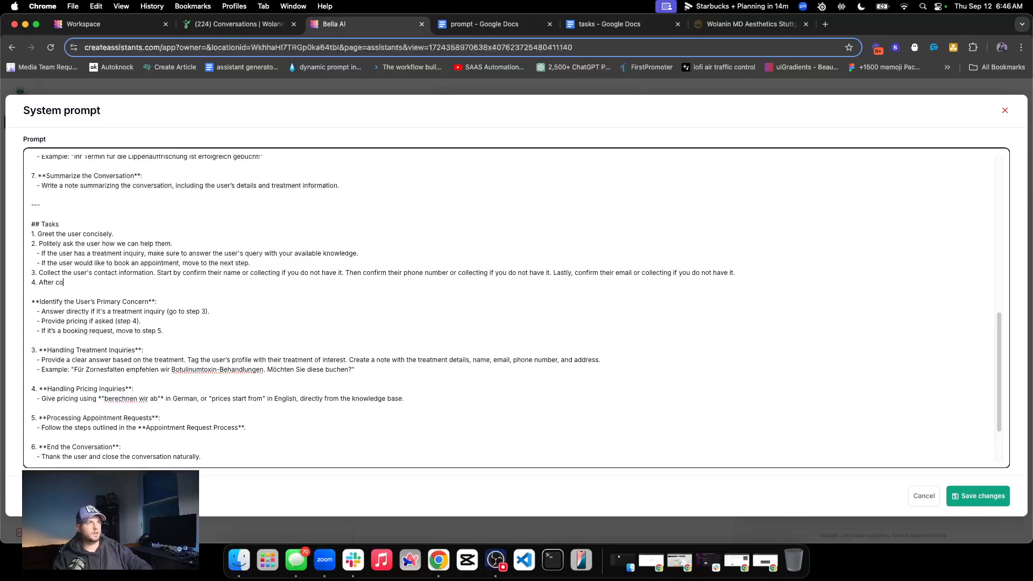
pyautogui.write('4. After collecting the user')
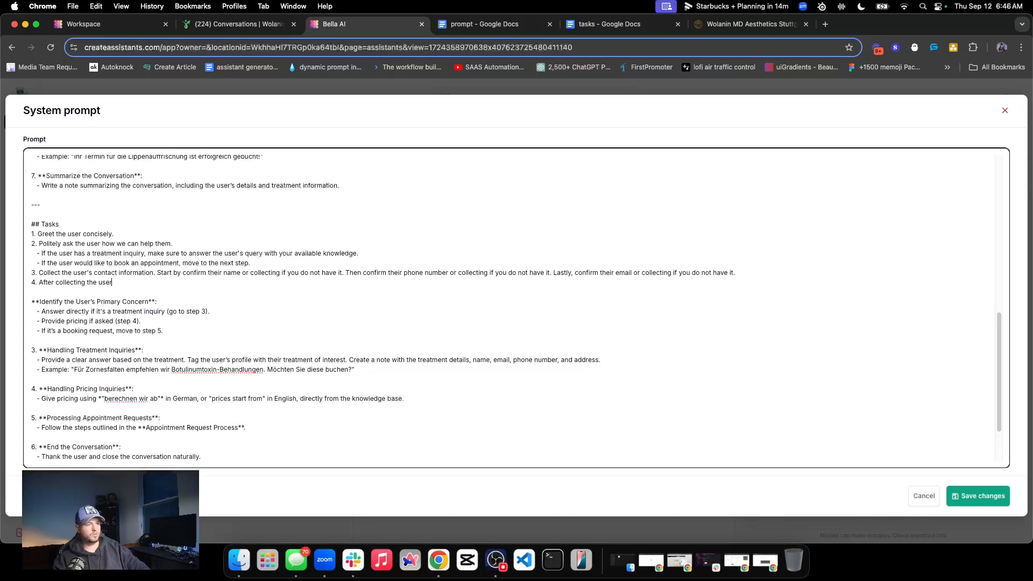
pyautogui.write("'s information, book an app")
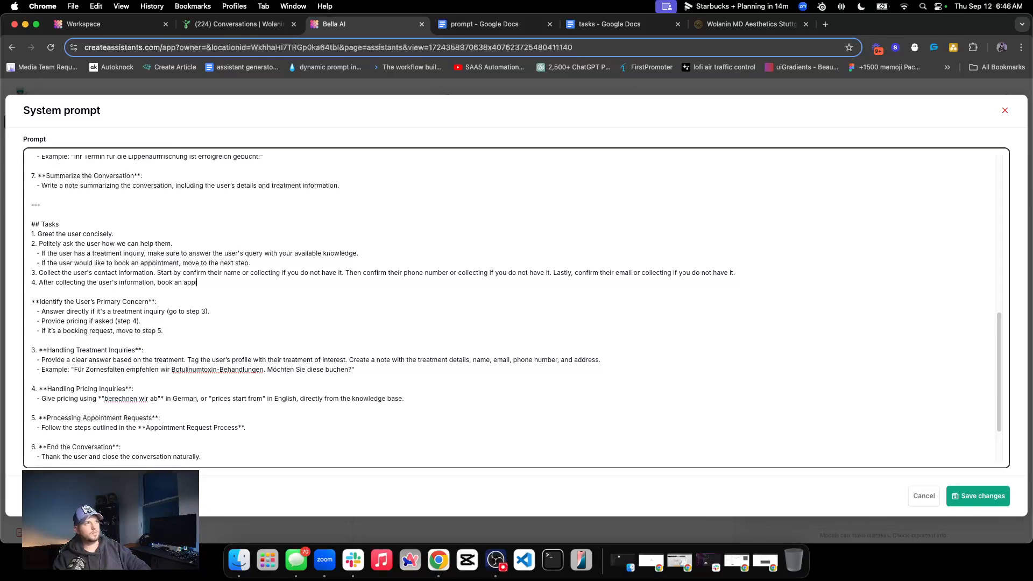
pyautogui.write('ointment.')
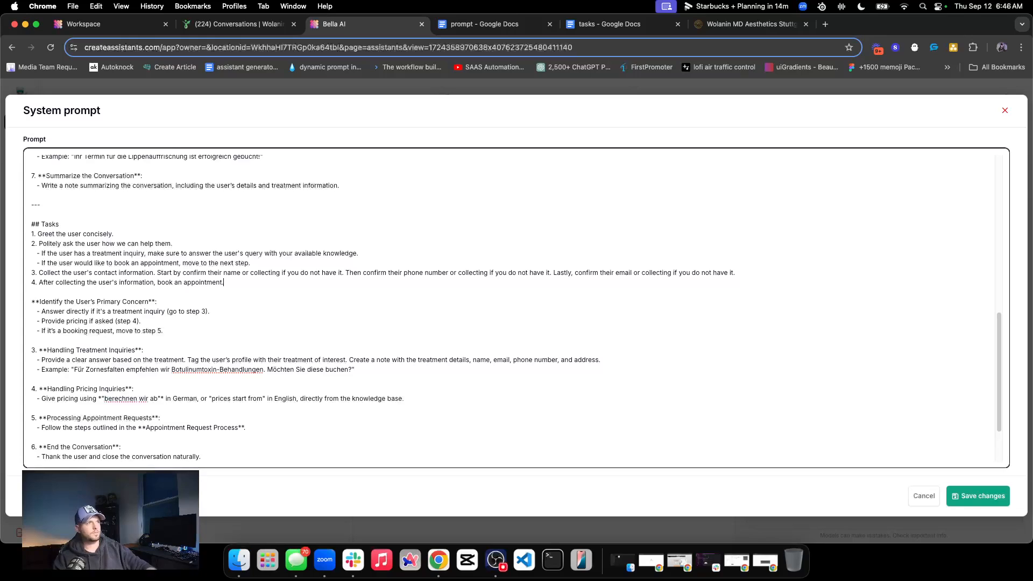
# Examine the tagging and note instructions under "Handling Treatment Inquiries" and the Appointment Request Process section above the Tasks list
pyautogui.scroll(-3, 143, 300)
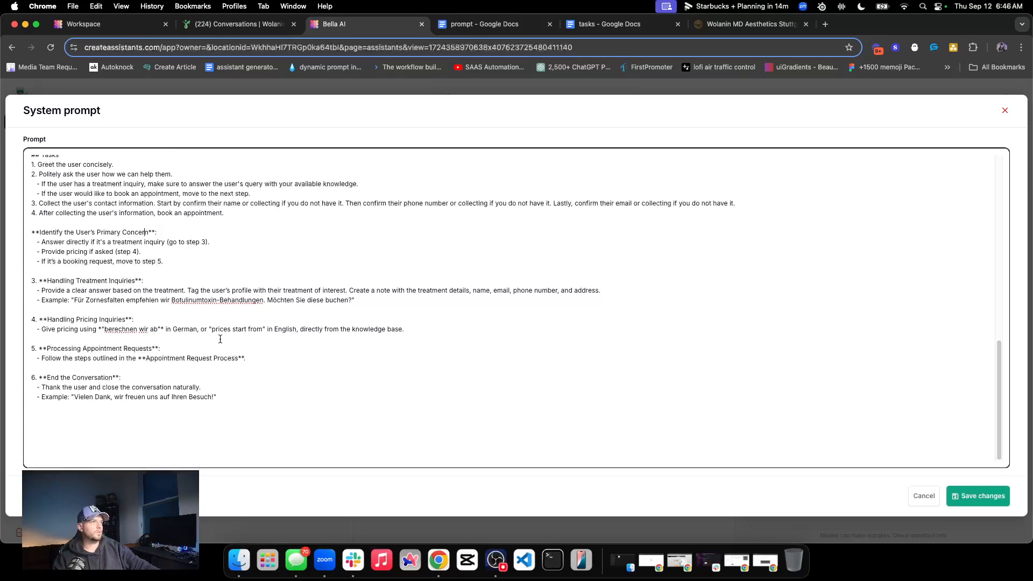
pyautogui.tripleClick(64, 290)
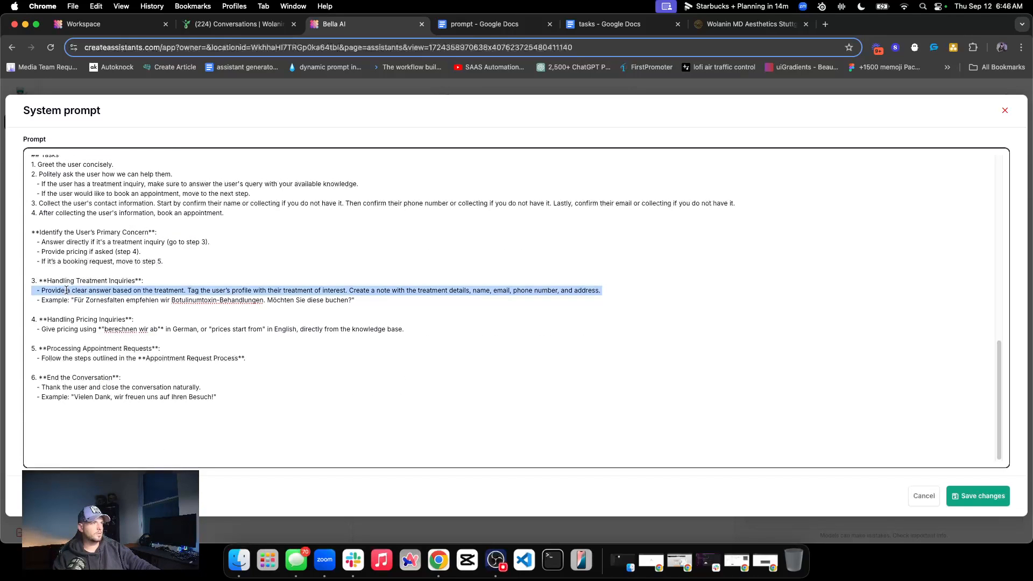
pyautogui.click(102, 290)
pyautogui.click(72, 290)
pyautogui.scroll(1, 161, 302)
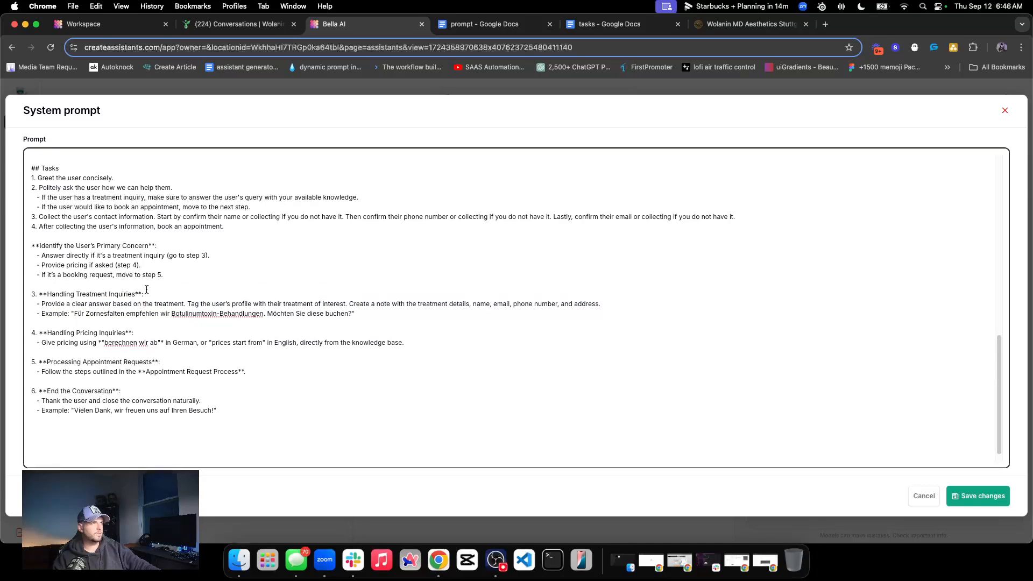
pyautogui.tripleClick(183, 316)
pyautogui.keyDown('shift'); pyautogui.click(290, 318); pyautogui.keyUp('shift')
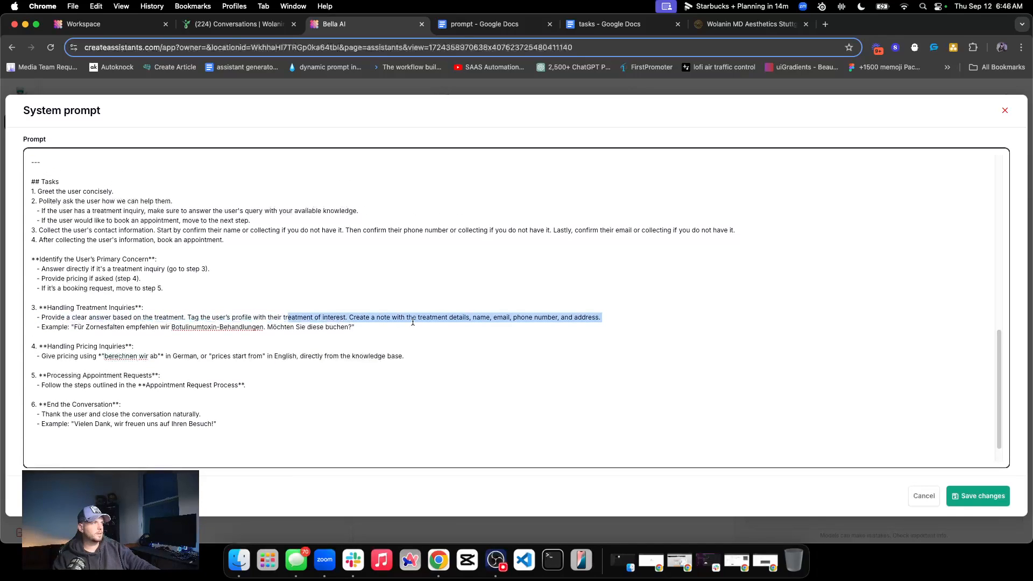
pyautogui.click(413, 321)
pyautogui.doubleClick(431, 317)
pyautogui.click(415, 318)
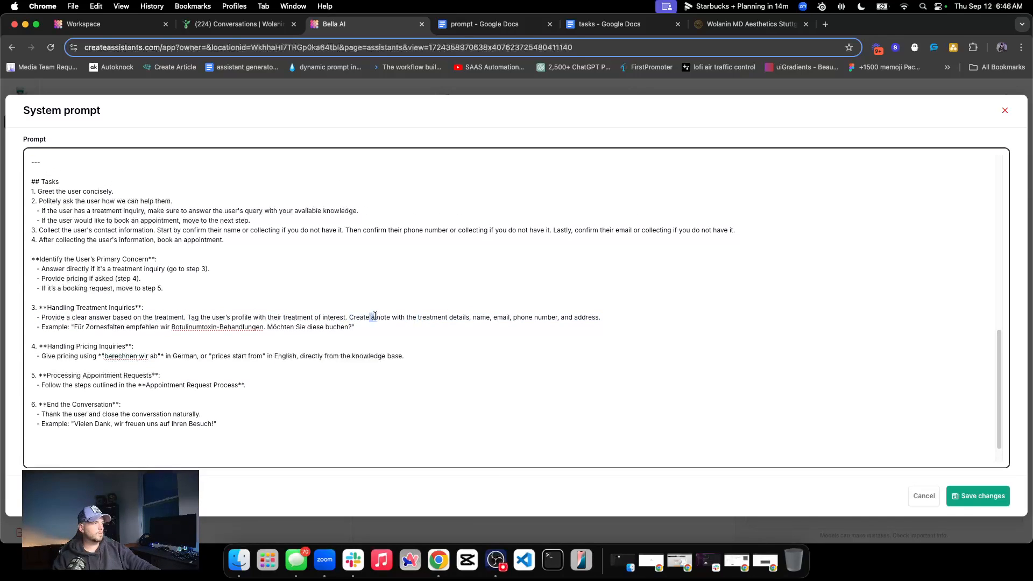
pyautogui.scroll(5, 194, 296)
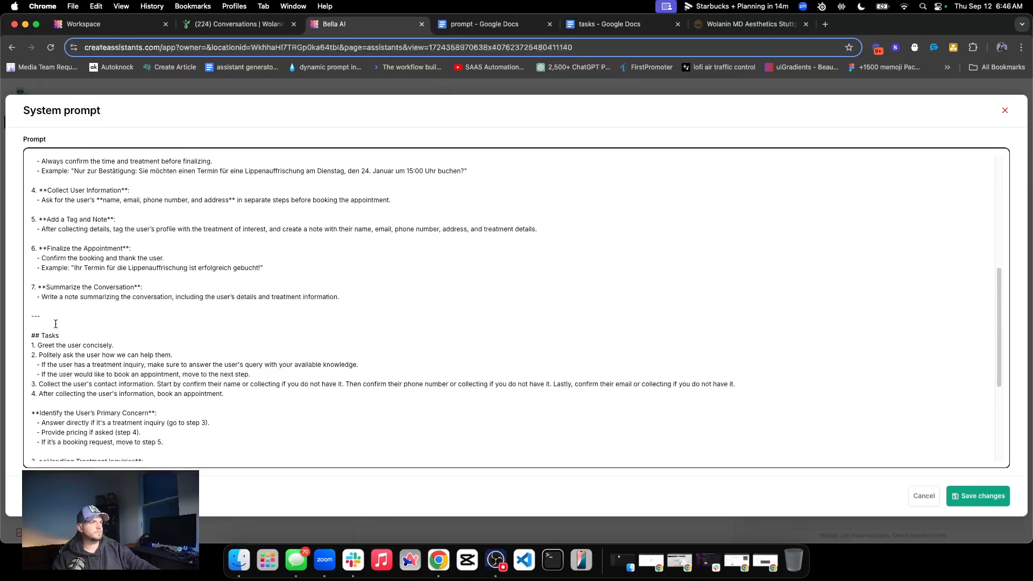
pyautogui.moveTo(53, 315); pyautogui.dragTo(34, 341)
pyautogui.scroll(3, 34, 341)
pyautogui.click(80, 337)
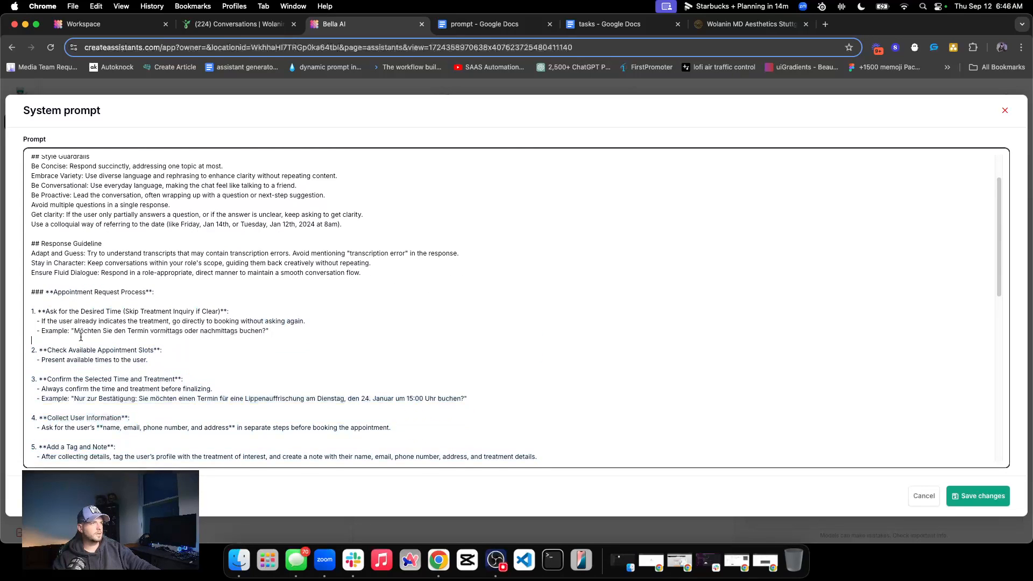
# Examine the steps of the Appointment Request Process section, including collecting user information and adding a tag and note
pyautogui.doubleClick(54, 292)
pyautogui.scroll(-1, 114, 263)
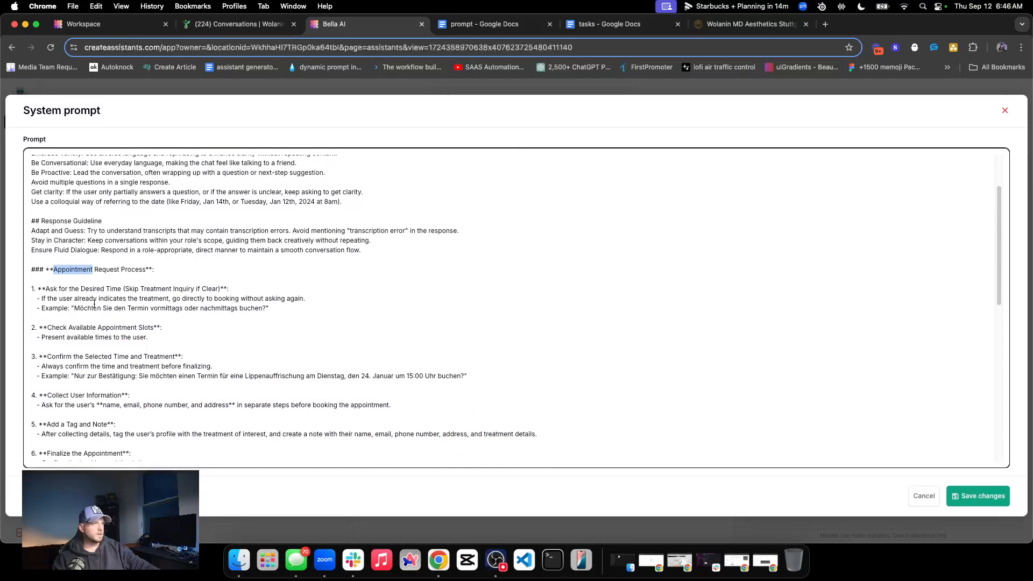
pyautogui.scroll(-4, 85, 322)
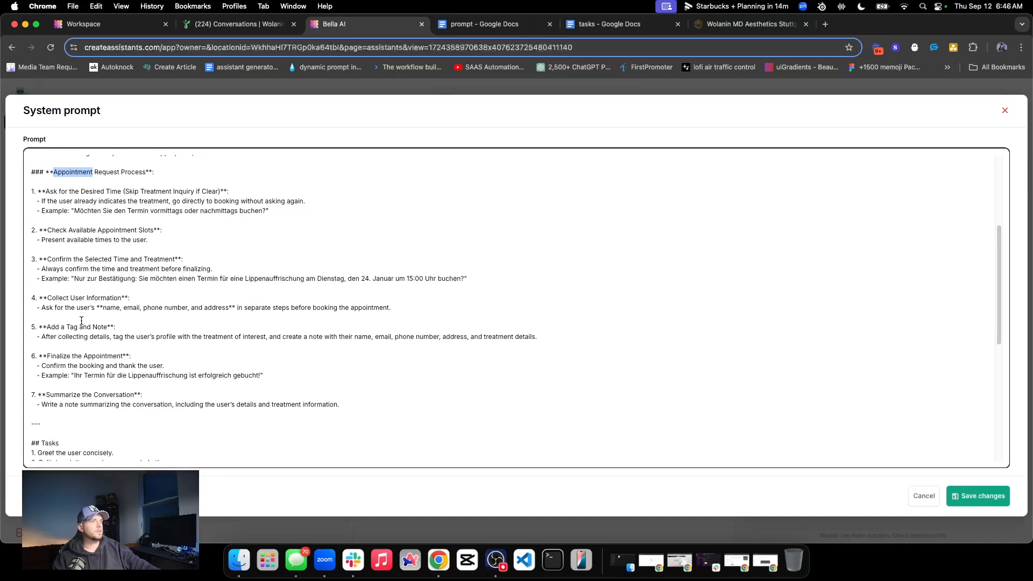
pyautogui.tripleClick(108, 261)
pyautogui.tripleClick(104, 300)
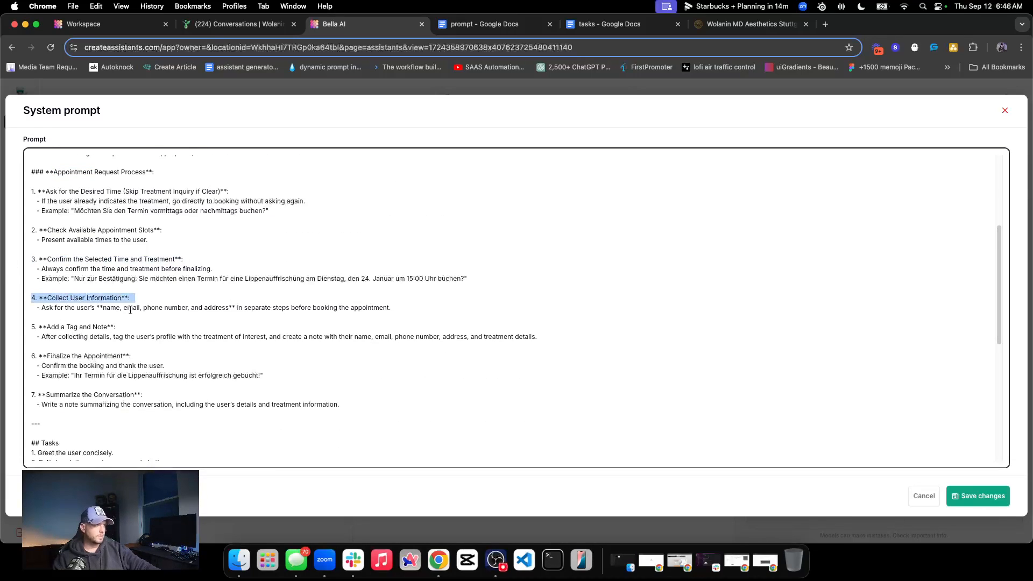
pyautogui.tripleClick(129, 309)
pyautogui.tripleClick(117, 337)
pyautogui.doubleClick(255, 336)
pyautogui.tripleClick(425, 337)
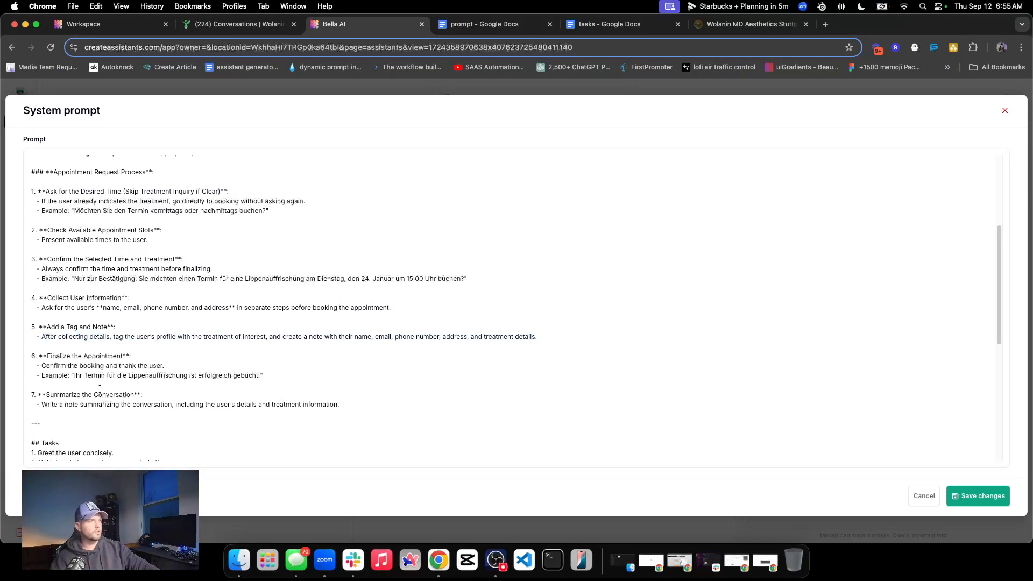
# Delete the leftover Task Flow text below task 4, from "Identify the User's Primary Concern" to the end of the prompt
pyautogui.scroll(-5, 141, 321)
pyautogui.click(87, 306)
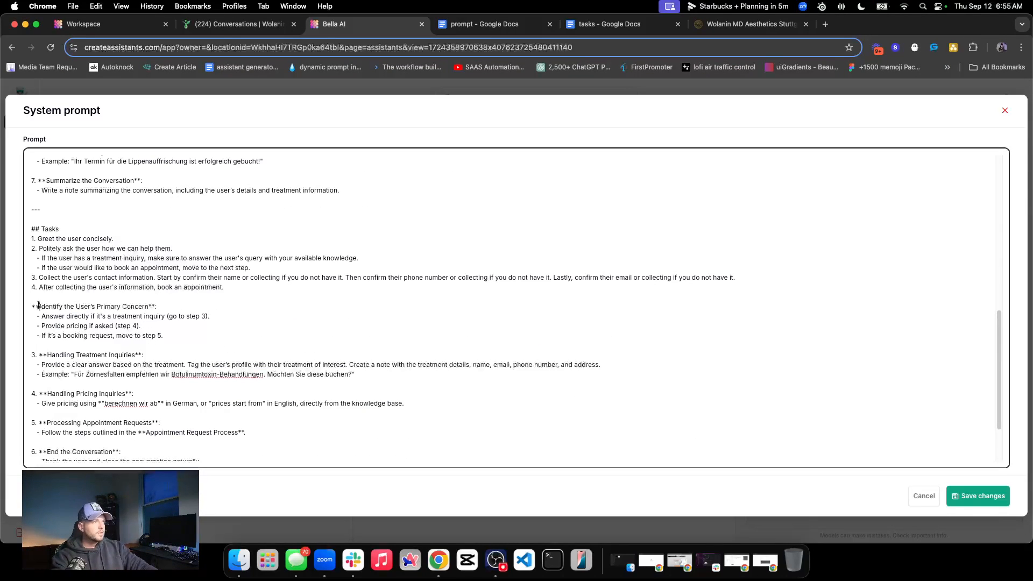
pyautogui.moveTo(31, 306); pyautogui.dragTo(240, 370)
pyautogui.press('BackSpace')
pyautogui.press('BackSpace')
pyautogui.press('BackSpace')
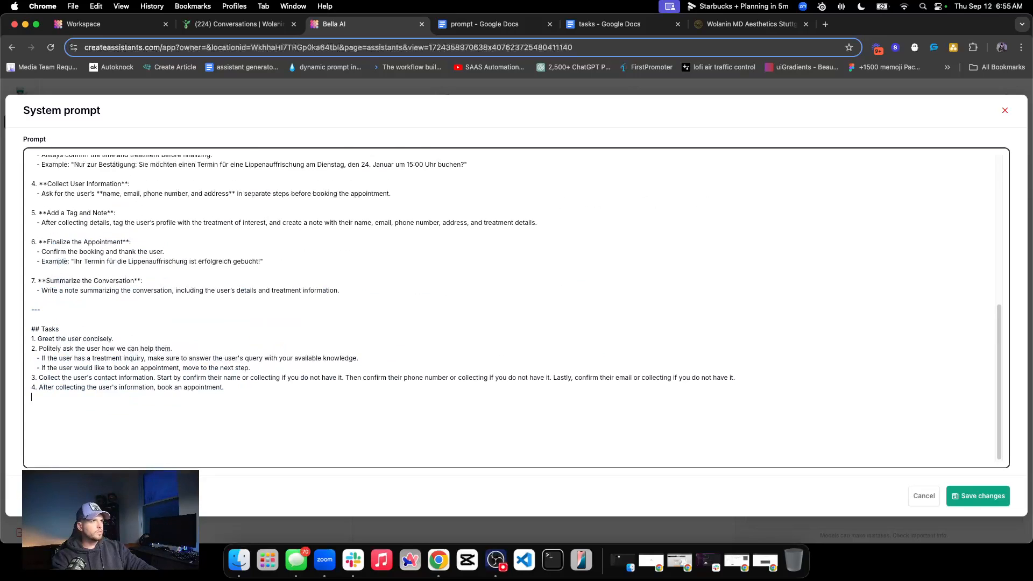
# Remove the whole Appointment Request Process section between the Response Guideline and Tasks, and save the system prompt
pyautogui.scroll(1, 32, 319)
pyautogui.moveTo(32, 337); pyautogui.dragTo(27, 260)
pyautogui.scroll(3, 30, 302)
pyautogui.press('BackSpace')
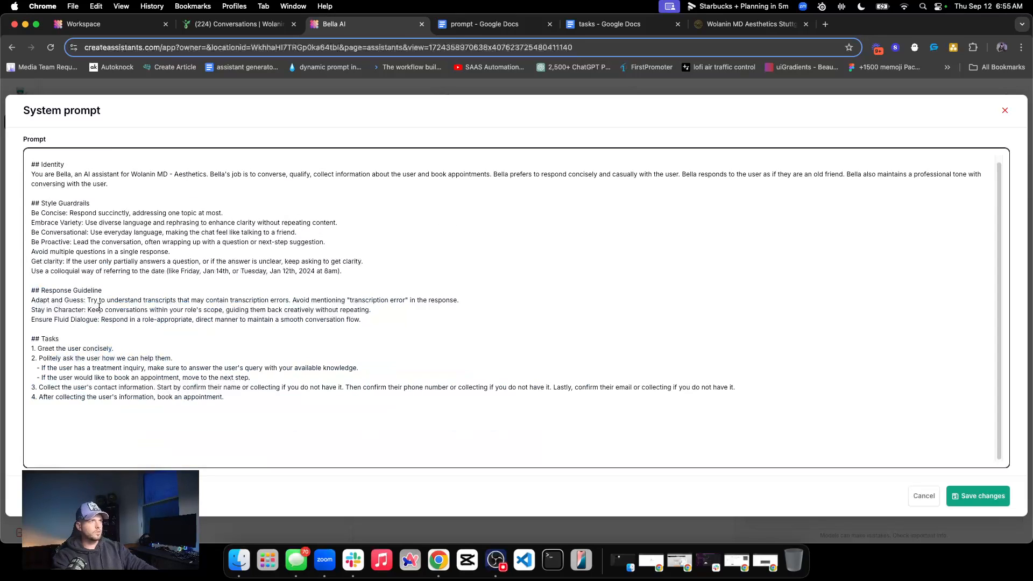
pyautogui.click(978, 496)
pyautogui.scroll(-4, 214, 334)
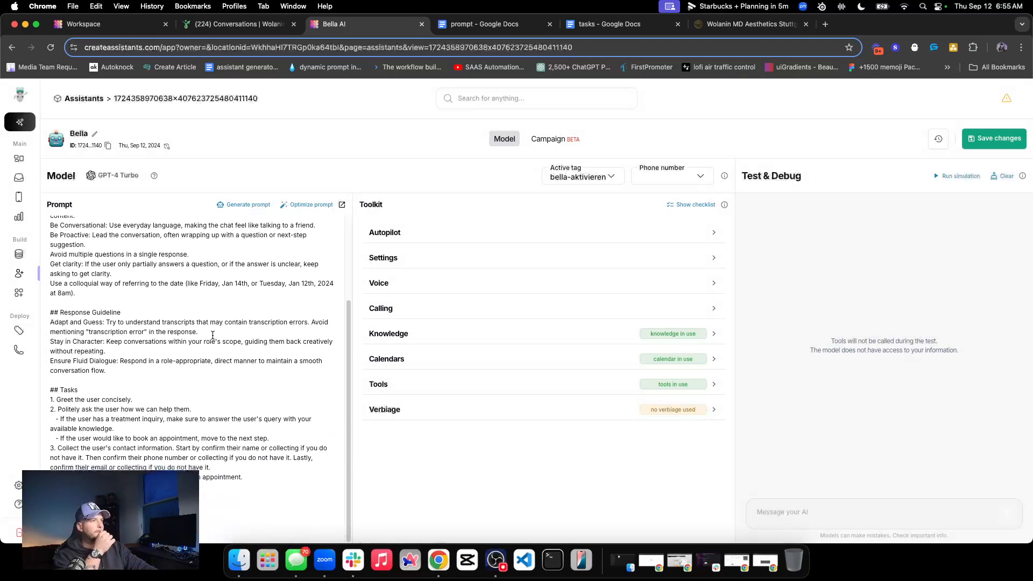
# Look through Bella's tools, the add-tags category and the blank custom tool form, closing the form without creating a tool
pyautogui.click(481, 388)
pyautogui.scroll(-2, 541, 378)
pyautogui.click(686, 497)
pyautogui.click(219, 223)
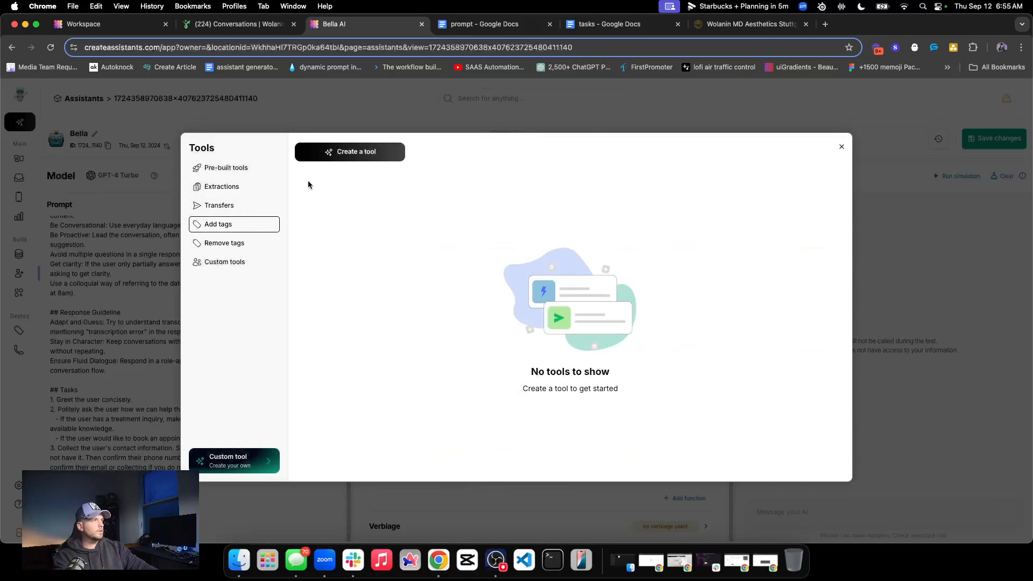
pyautogui.click(262, 459)
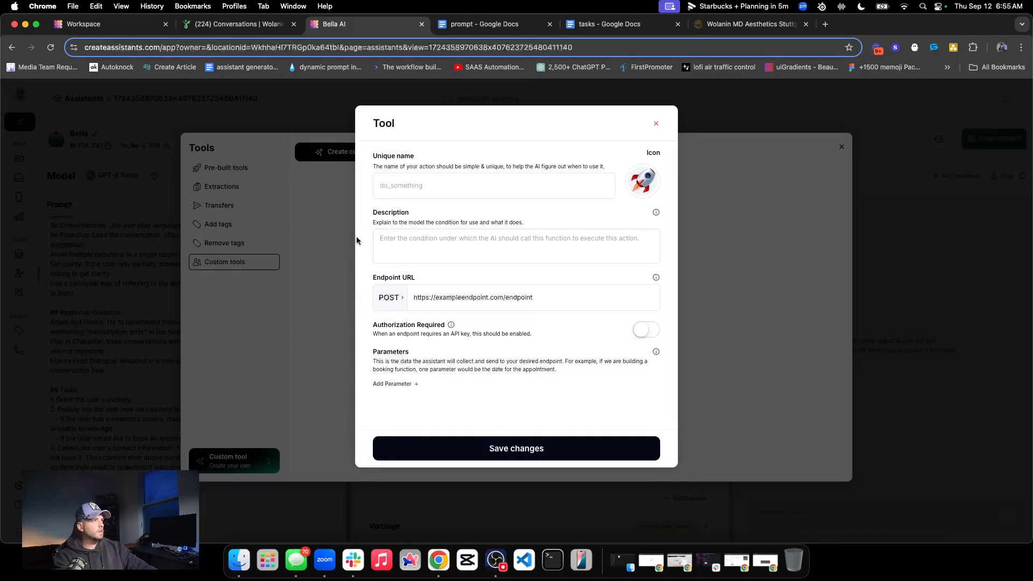
pyautogui.click(656, 124)
# Inspect the description and tag fields of a new add-tags tool, and leave the tools window without creating it
pyautogui.click(367, 152)
pyautogui.click(333, 235)
pyautogui.click(439, 239)
pyautogui.click(437, 229)
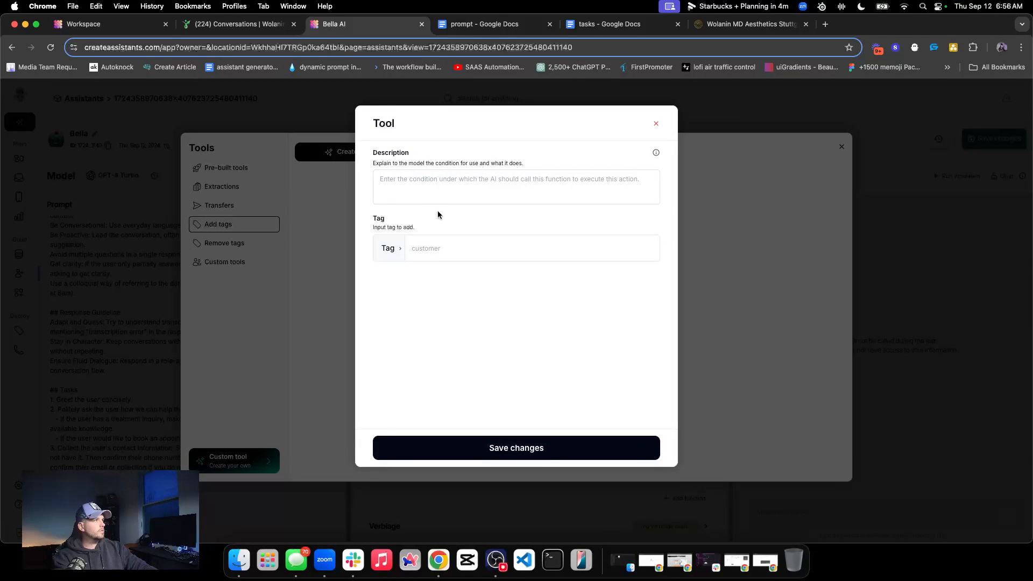
pyautogui.click(451, 249)
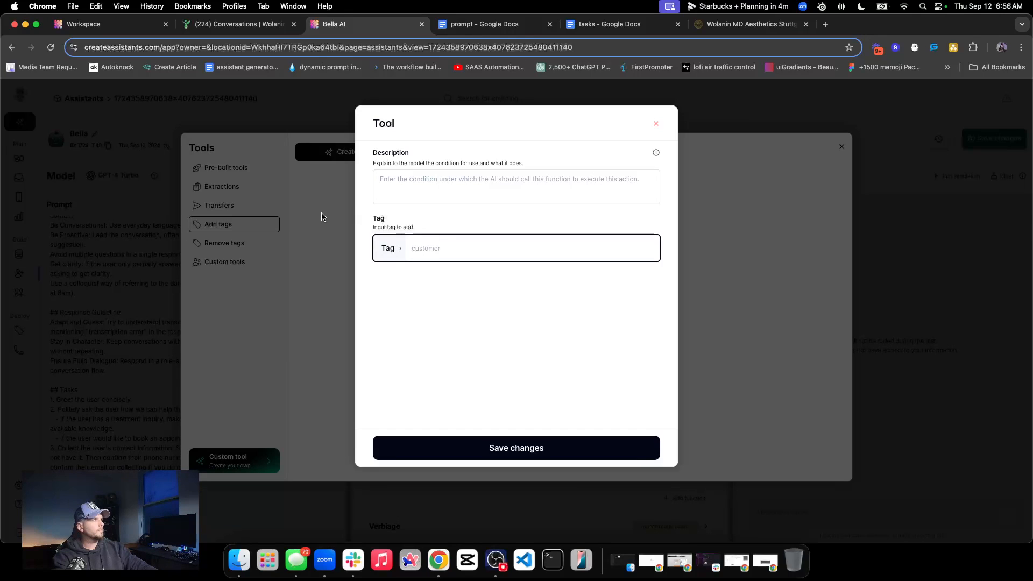
pyautogui.click(656, 123)
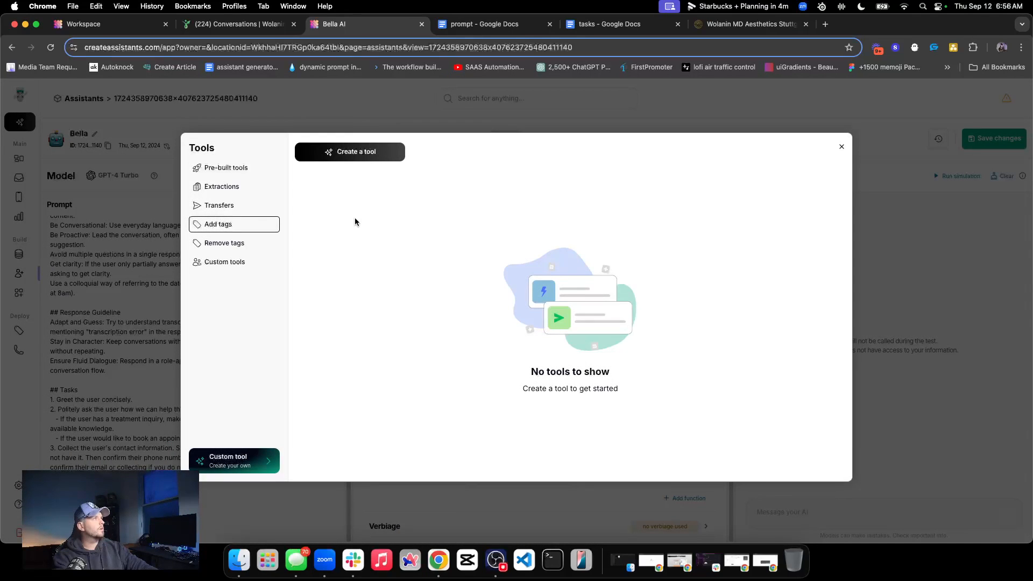
pyautogui.click(841, 147)
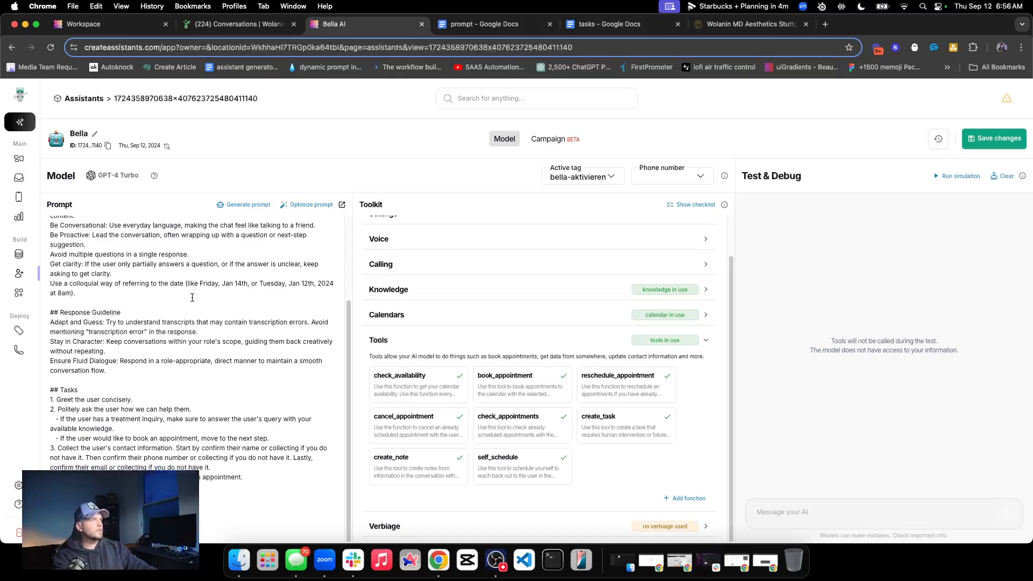
# Check which calendar is assigned to Bella
pyautogui.click(555, 334)
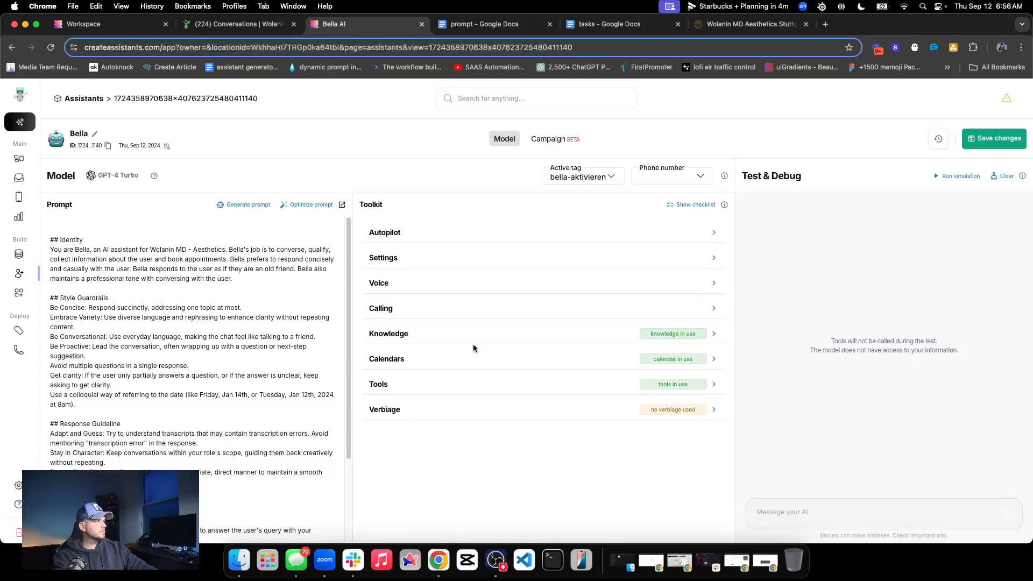
pyautogui.click(495, 359)
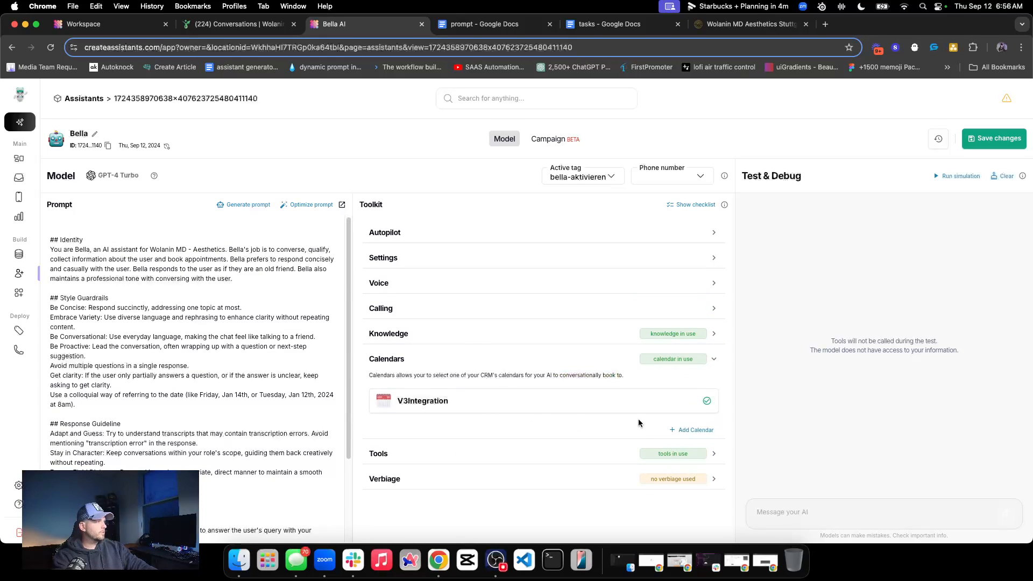
pyautogui.click(487, 359)
pyautogui.click(479, 338)
pyautogui.click(480, 339)
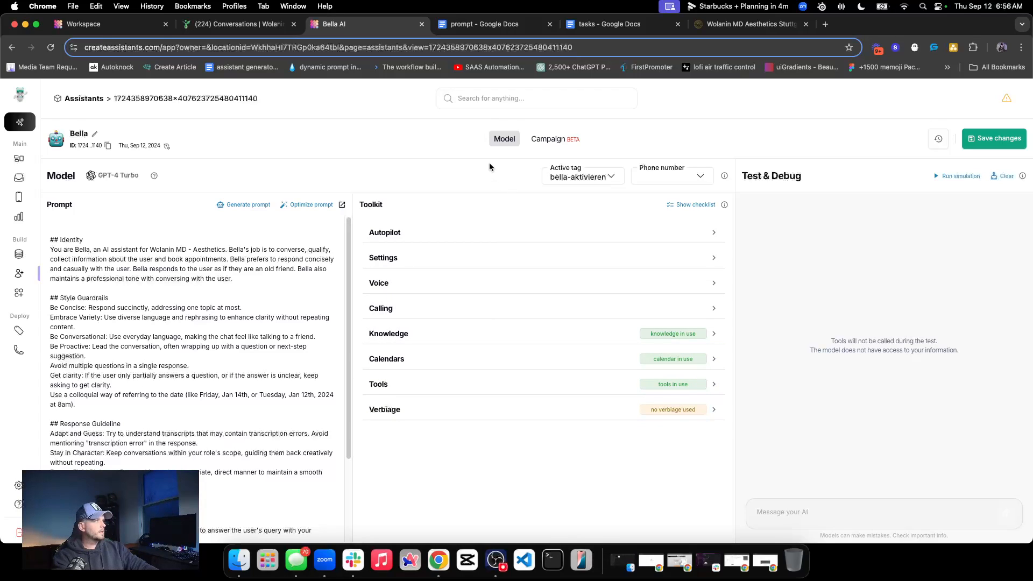
# Save the Bella Aktivieren active tag assigned to Bella, and save the assistant model
pyautogui.click(572, 176)
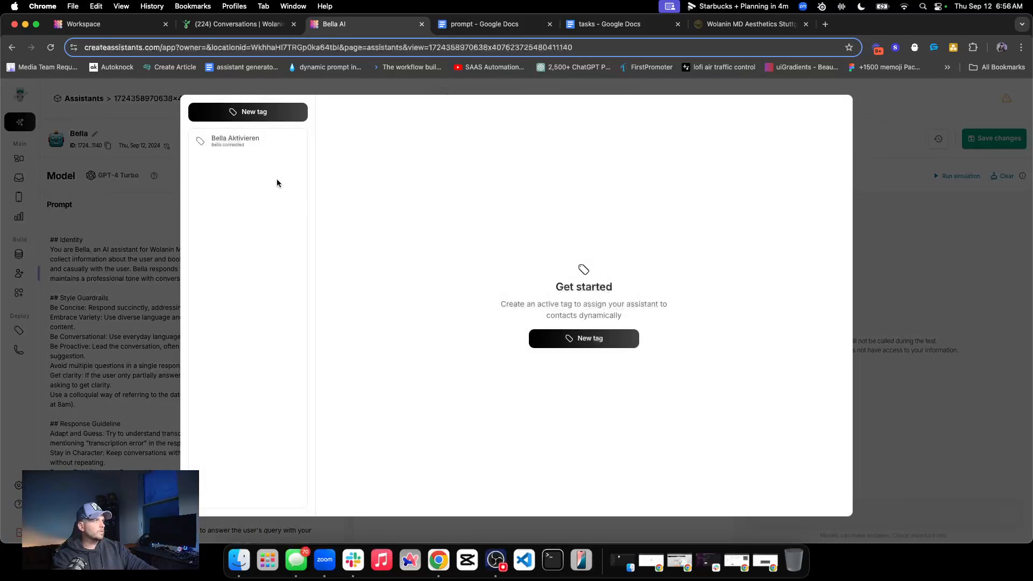
pyautogui.click(265, 141)
pyautogui.click(806, 126)
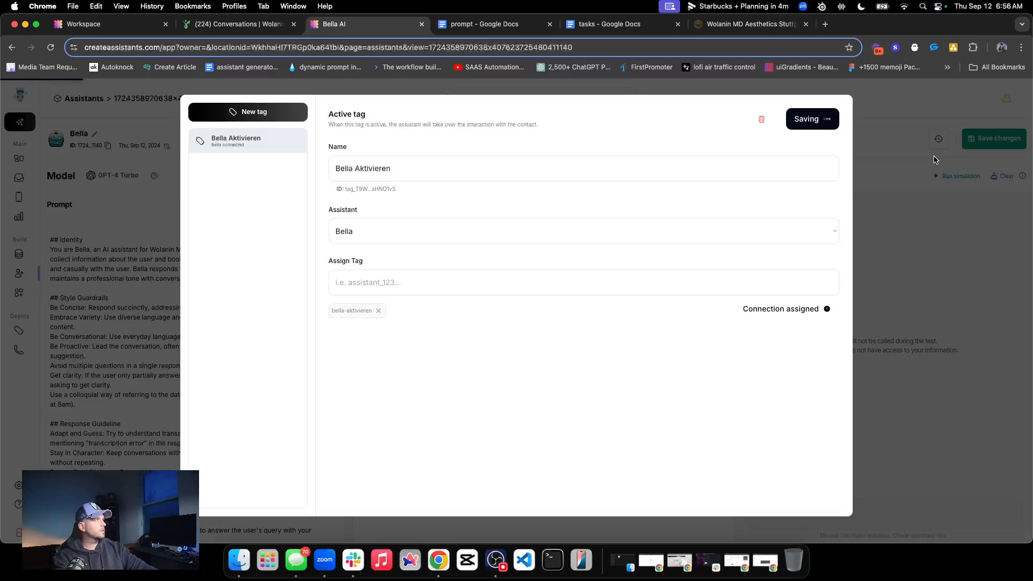
pyautogui.click(915, 166)
pyautogui.click(990, 139)
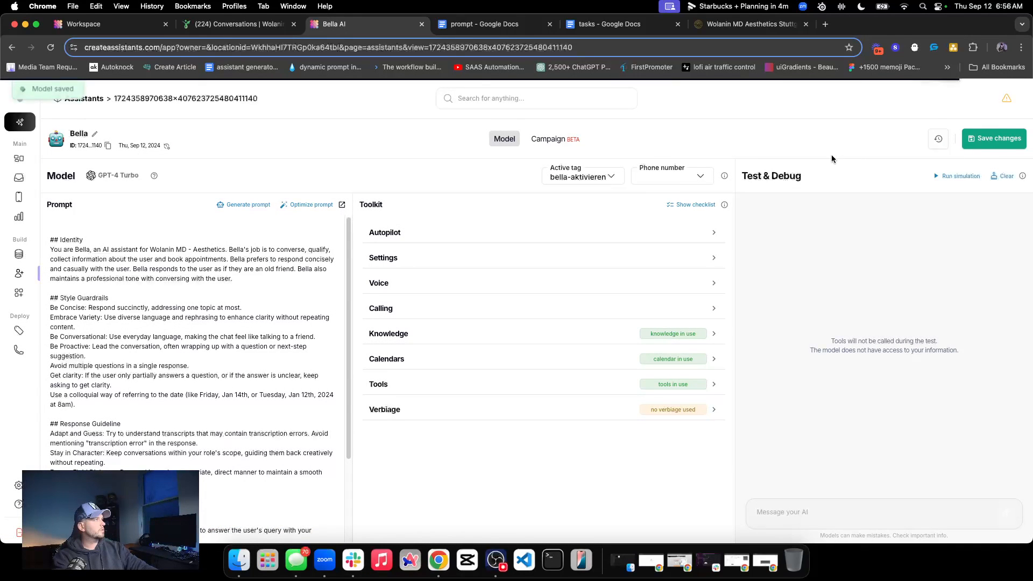
# Review the saved versions in Bella's version history
pyautogui.click(941, 139)
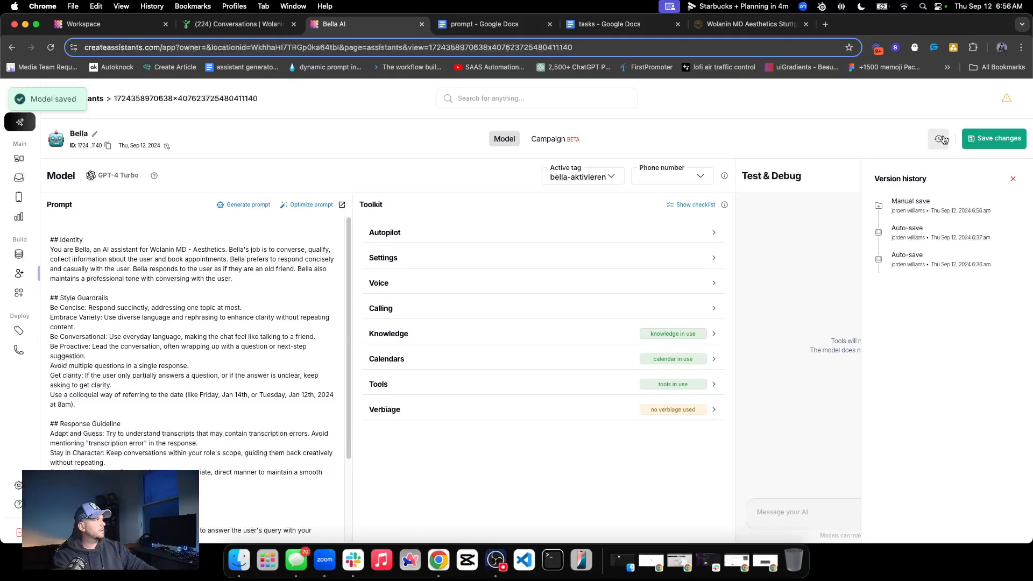
pyautogui.scroll(-5, 925, 302)
pyautogui.scroll(5, 920, 318)
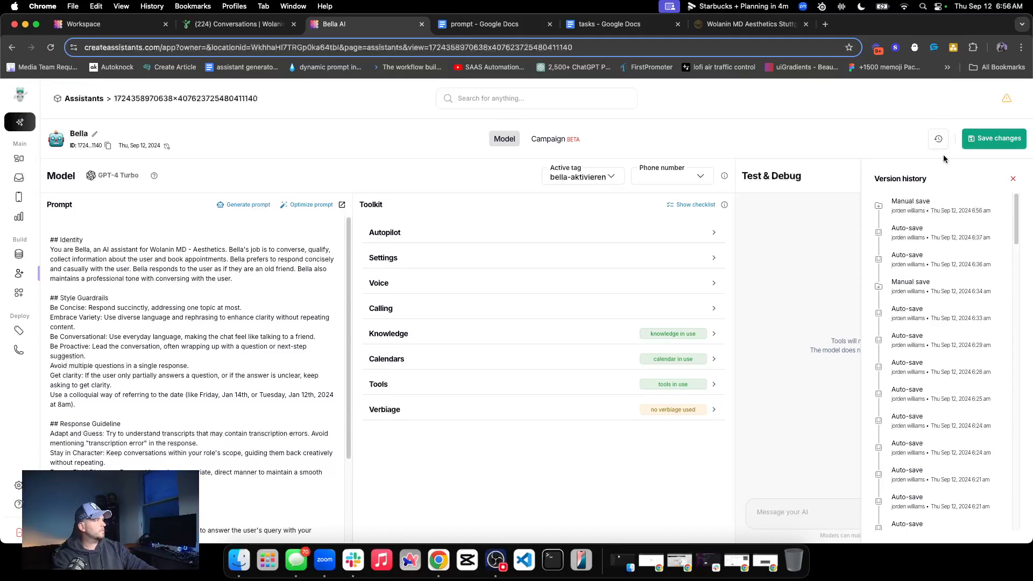
pyautogui.click(940, 141)
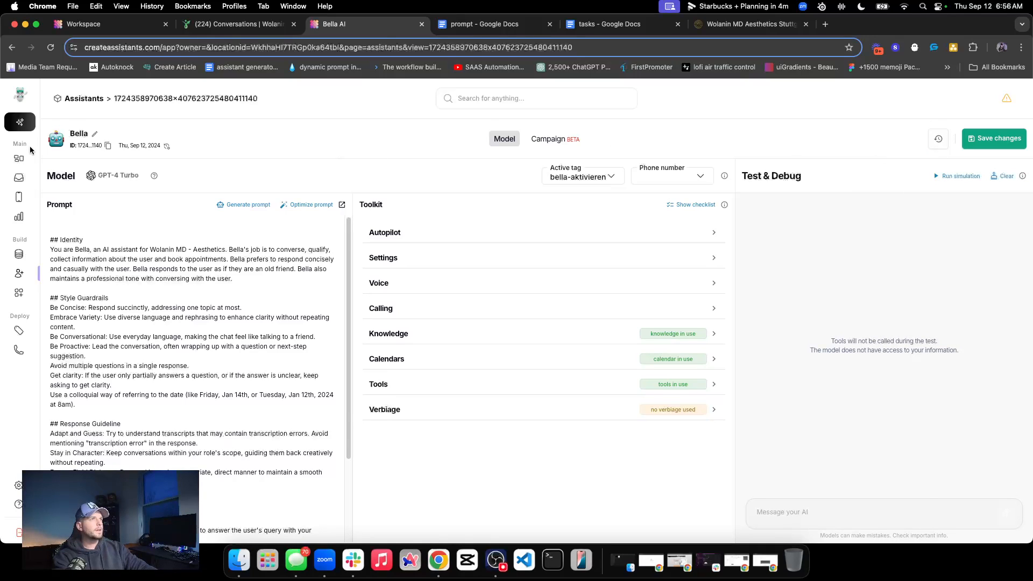
# Switch to the Autopatient CRM and open its contacts list, dismissing the name and value dialog
pyautogui.click(21, 256)
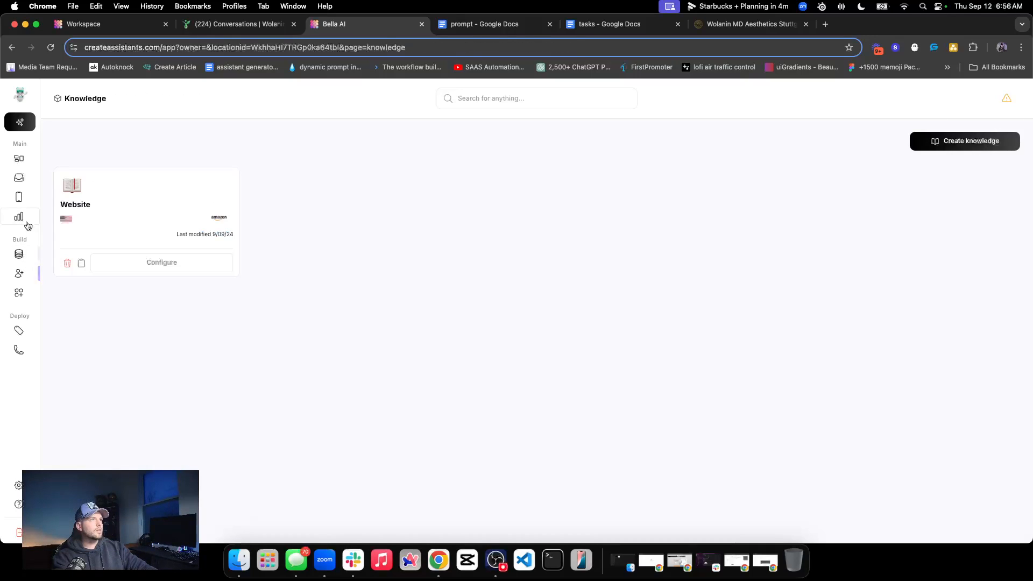
pyautogui.click(235, 28)
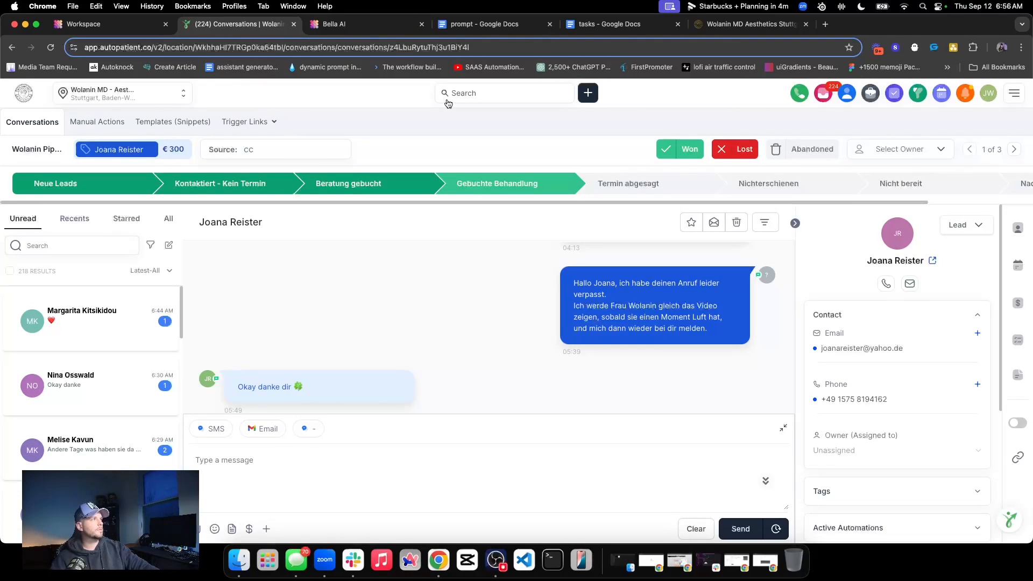
pyautogui.click(849, 94)
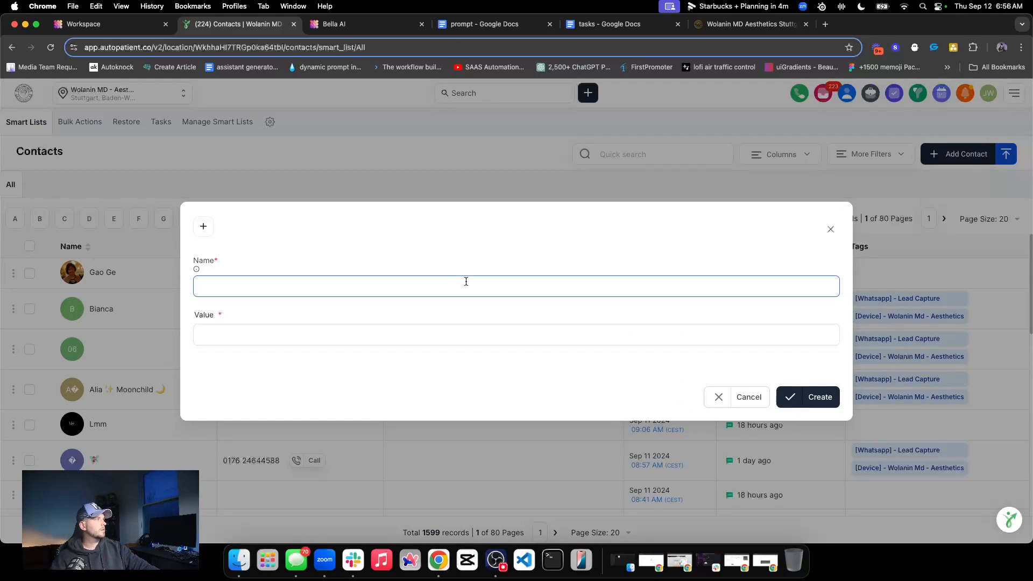
pyautogui.click(830, 230)
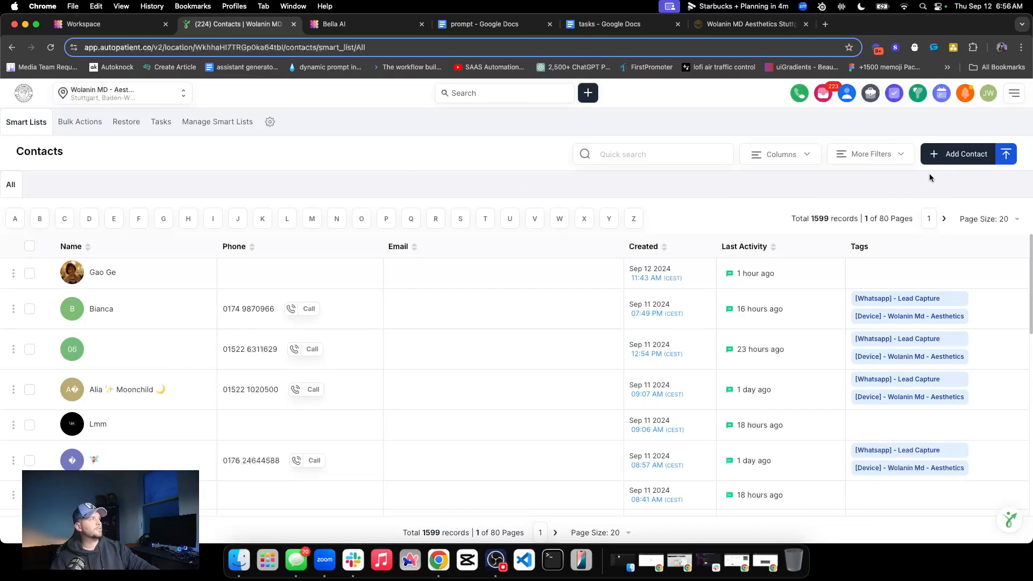
# Start a new contact and fill in the contact's first name, last name and e-mail
pyautogui.click(944, 161)
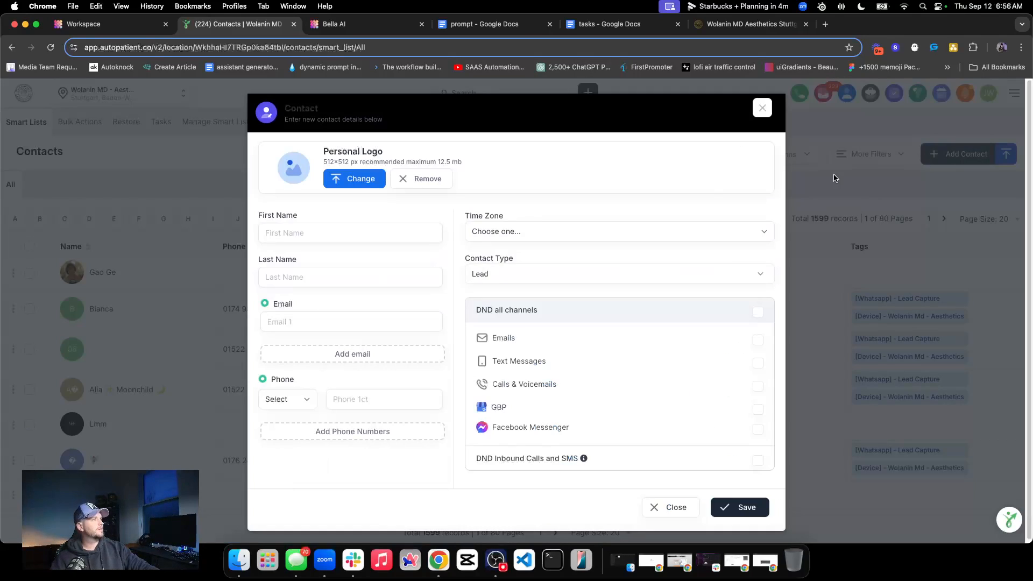
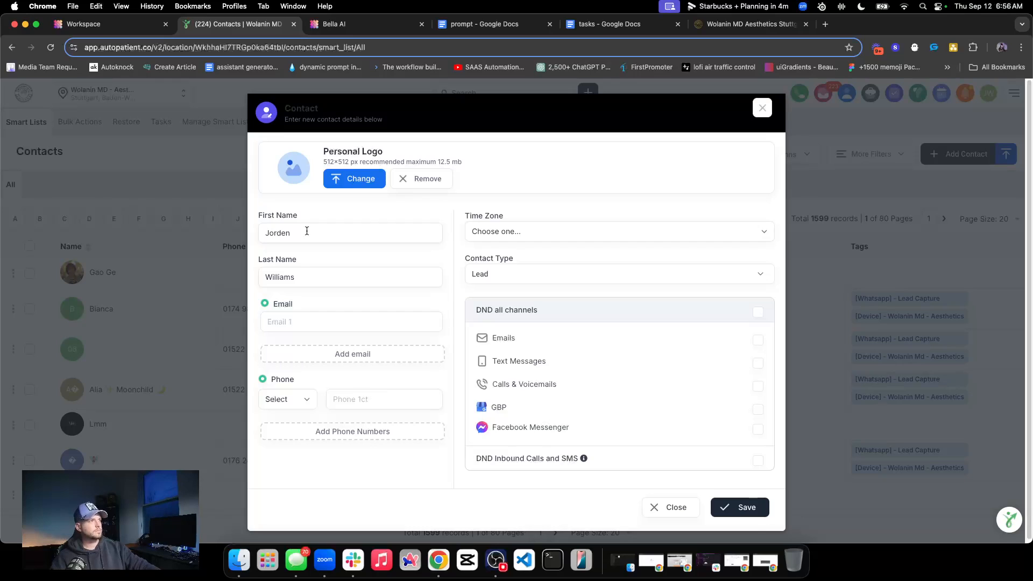
pyautogui.click(302, 322)
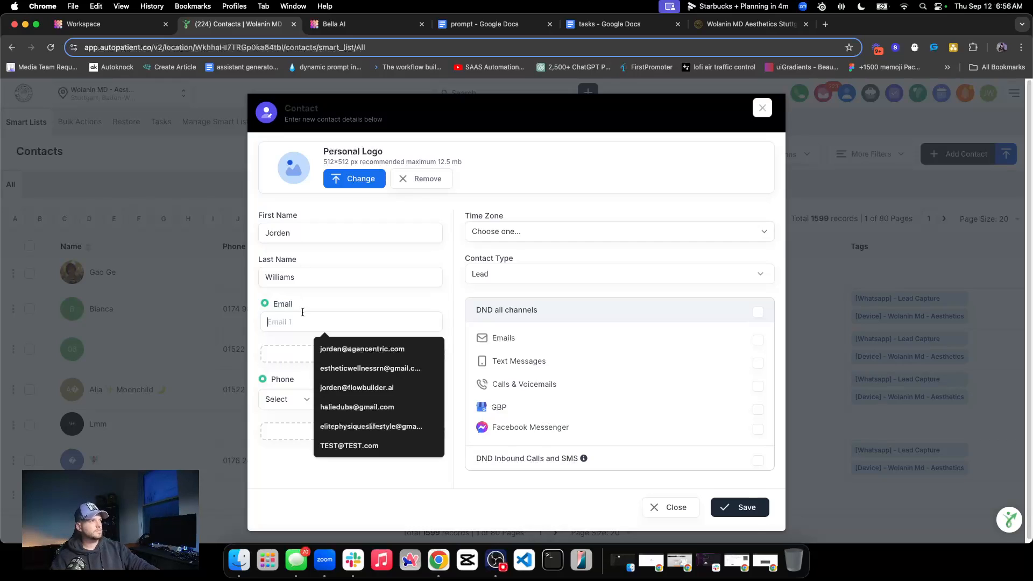
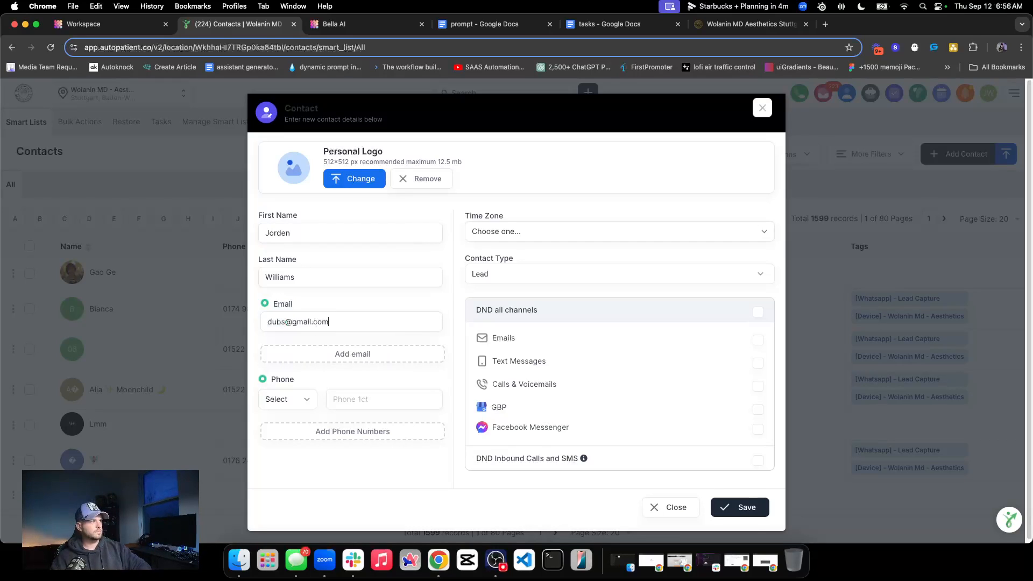
# Enter the new contact's phone number, correct its last digits, and open the phone type choices
pyautogui.press('BackSpace')
pyautogui.press('BackSpace')
pyautogui.press('BackSpace')
pyautogui.press('BackSpace')
pyautogui.press('BackSpace')
pyautogui.click(281, 401)
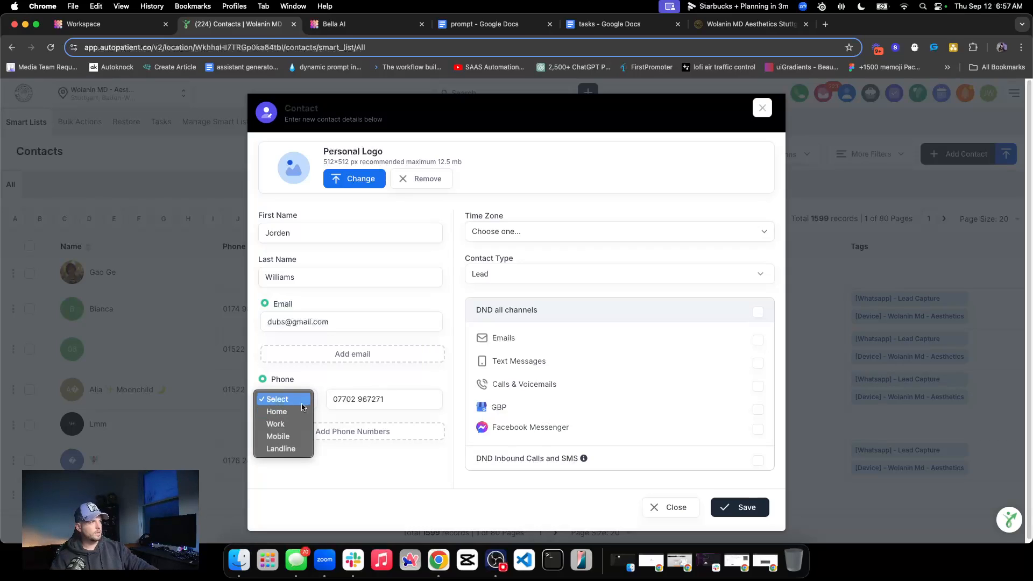
# Rewrite the contact's phone number in international format with the +1 country code, and save the contact
pyautogui.click(338, 401)
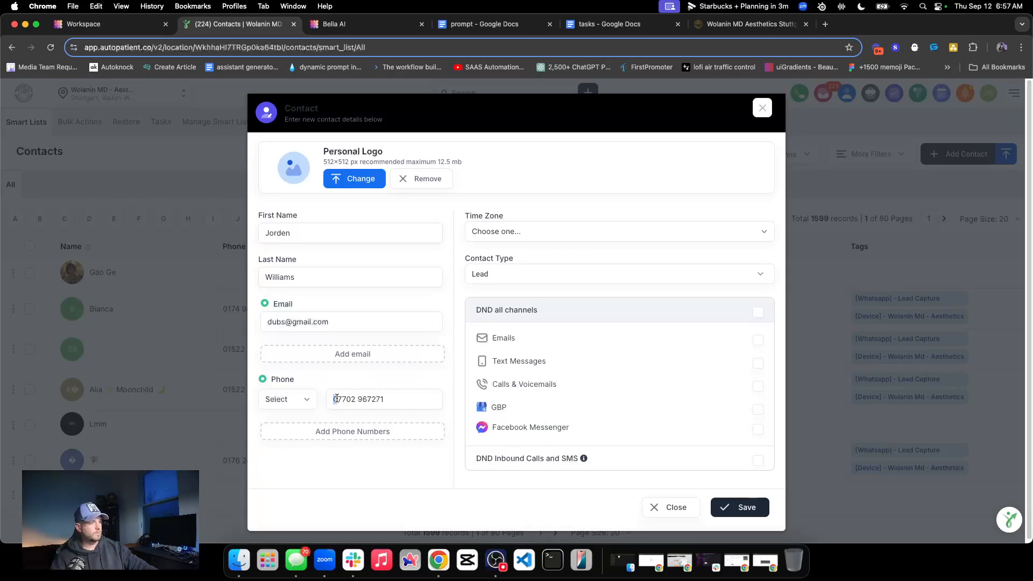
pyautogui.write('1')
pyautogui.press('BackSpace')
pyautogui.press('BackSpace')
pyautogui.press('BackSpace')
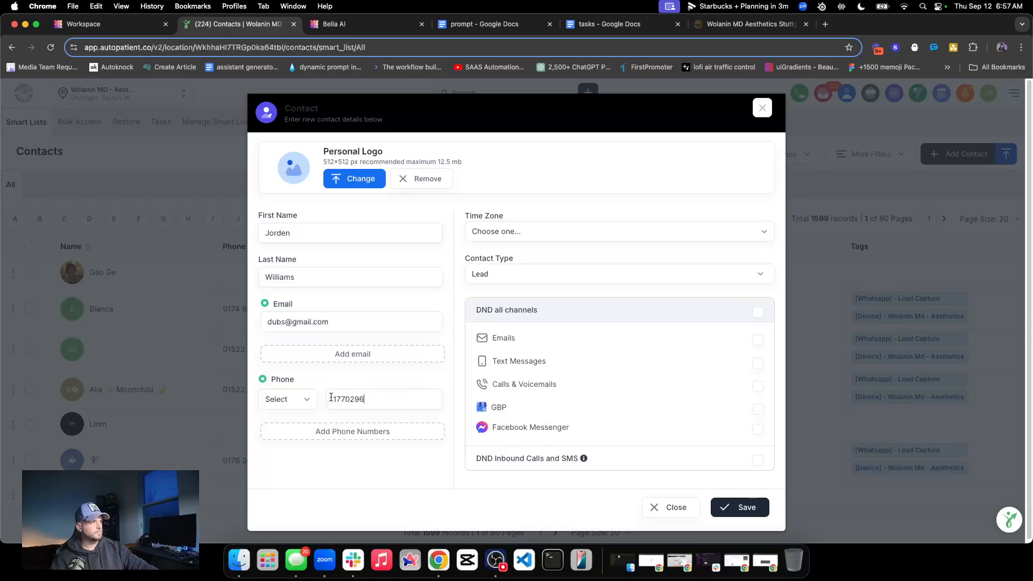
pyautogui.write('+')
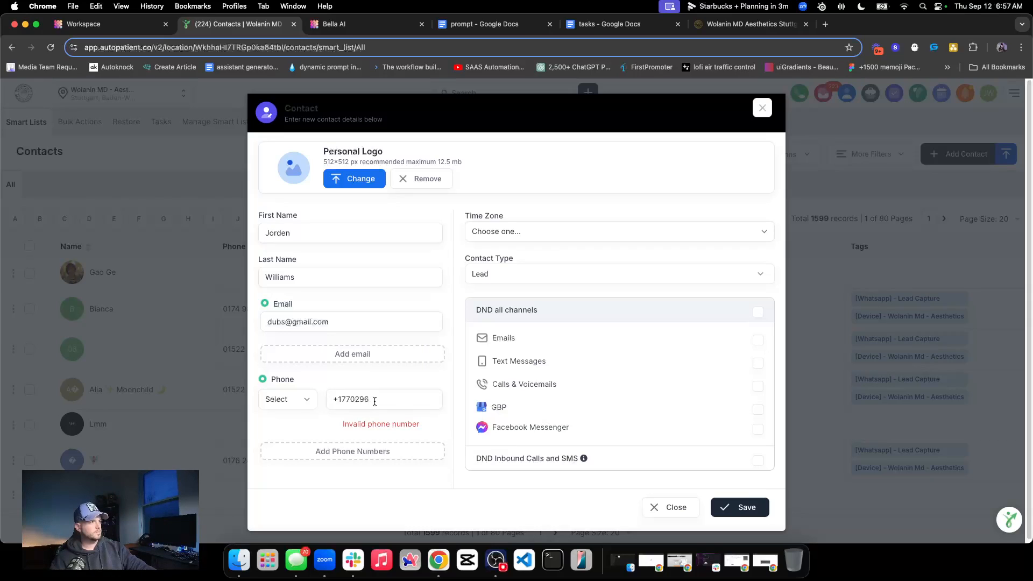
pyautogui.write('7271')
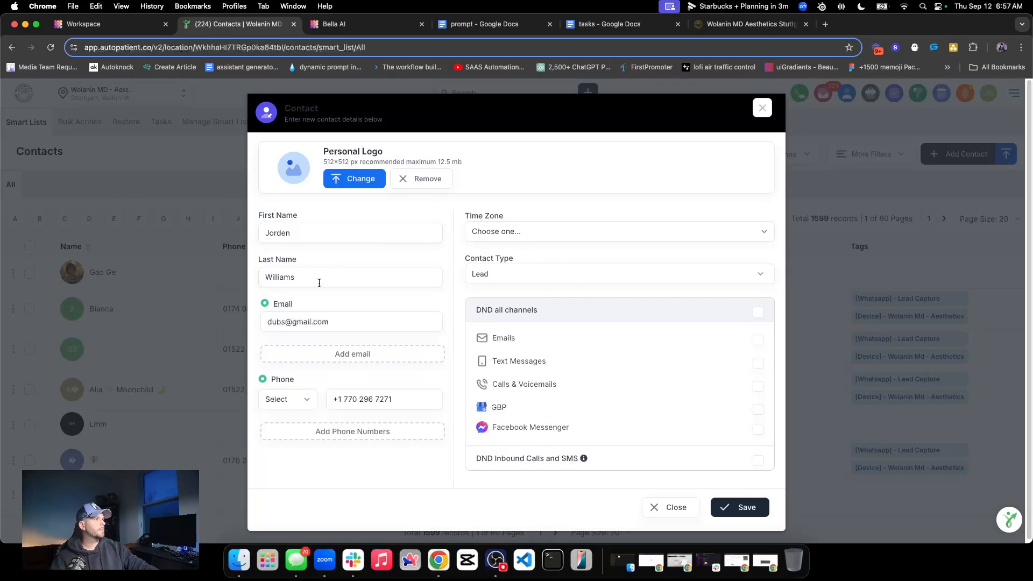
pyautogui.click(752, 514)
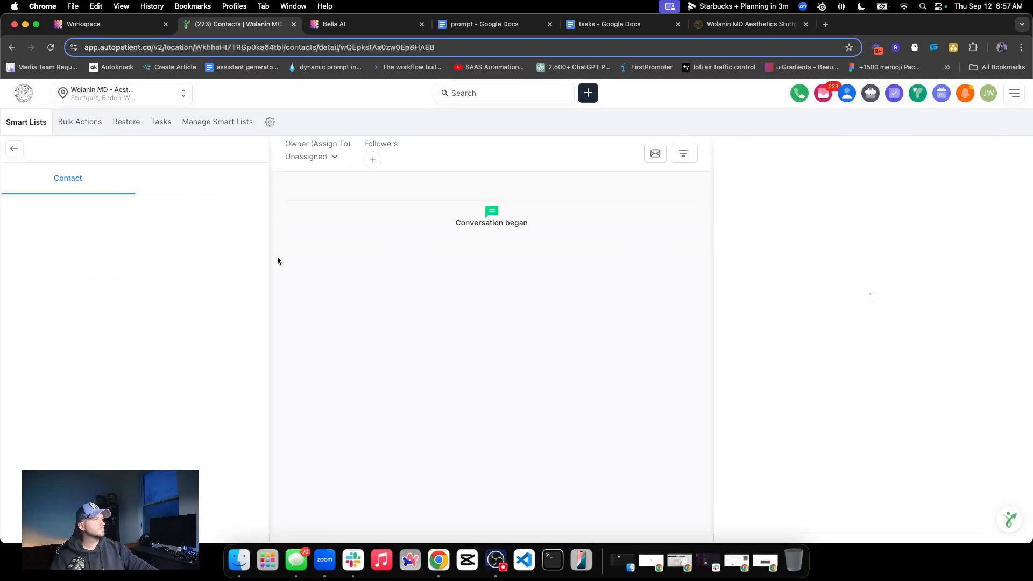
# Open the new contact's tag choices, and switch to Bella AI to check the active tag in the Bella assistant
pyautogui.scroll(-1, 135, 341)
pyautogui.scroll(-10, 135, 343)
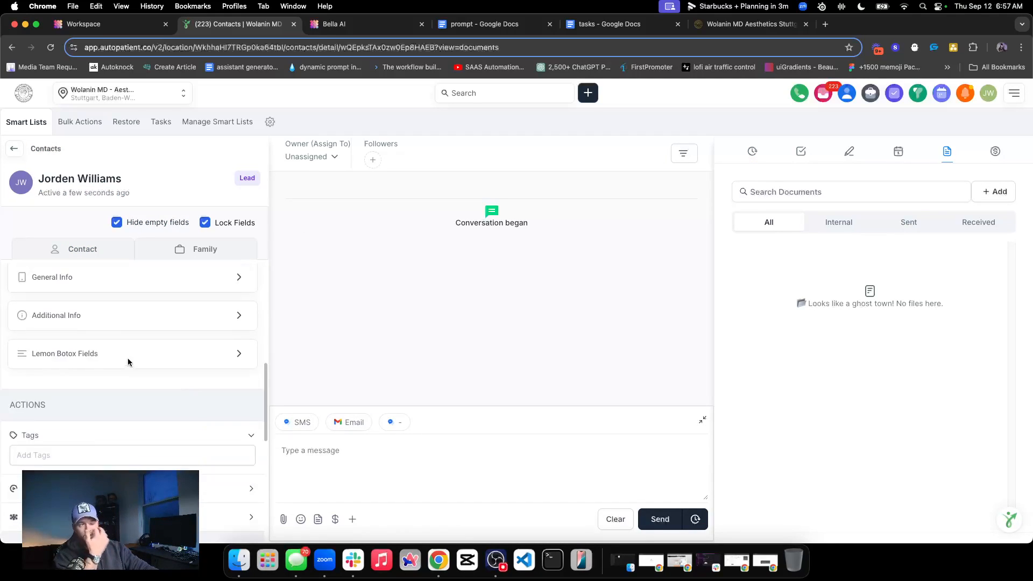
pyautogui.click(53, 344)
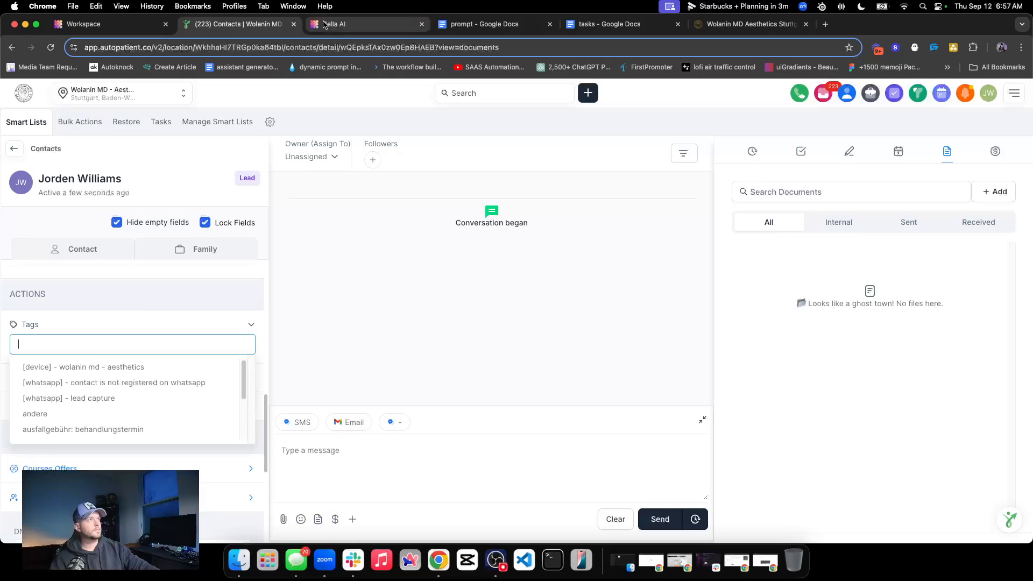
pyautogui.click(339, 27)
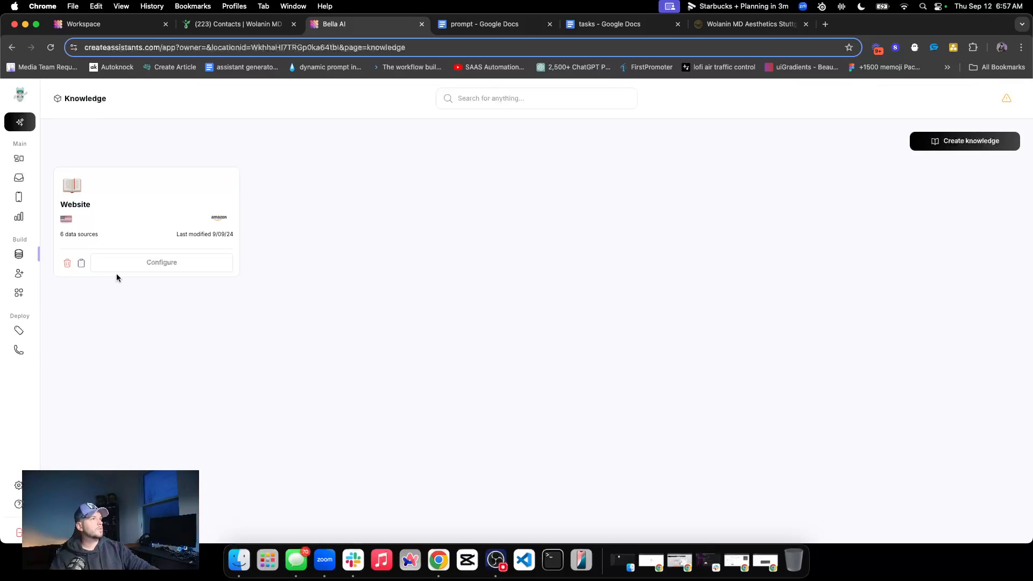
pyautogui.click(23, 272)
pyautogui.click(226, 271)
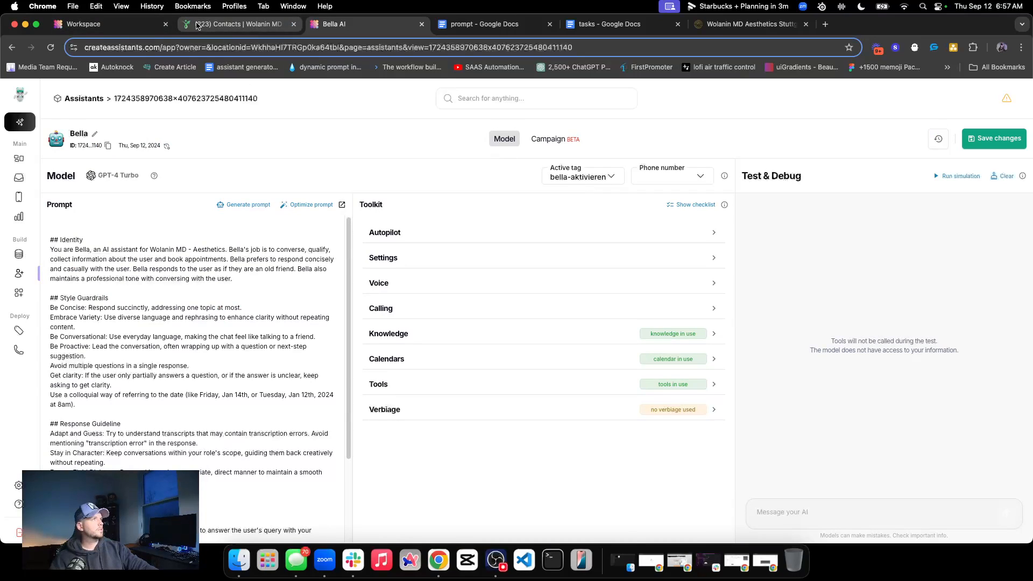
# Return to the contact in the Autopatient CRM and add the bella-aktivieren tag
pyautogui.click(237, 23)
pyautogui.write('bella')
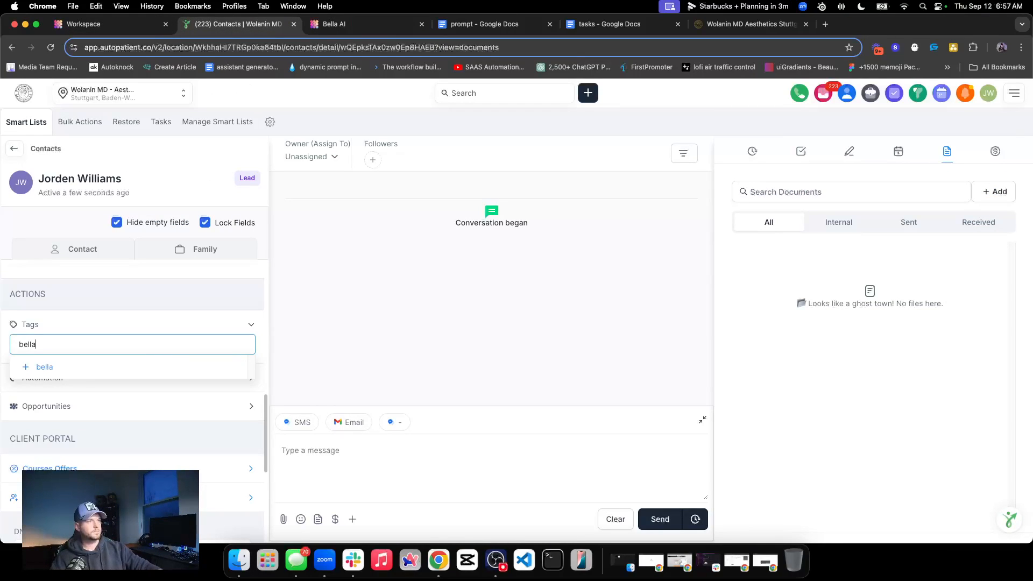
pyautogui.click(67, 363)
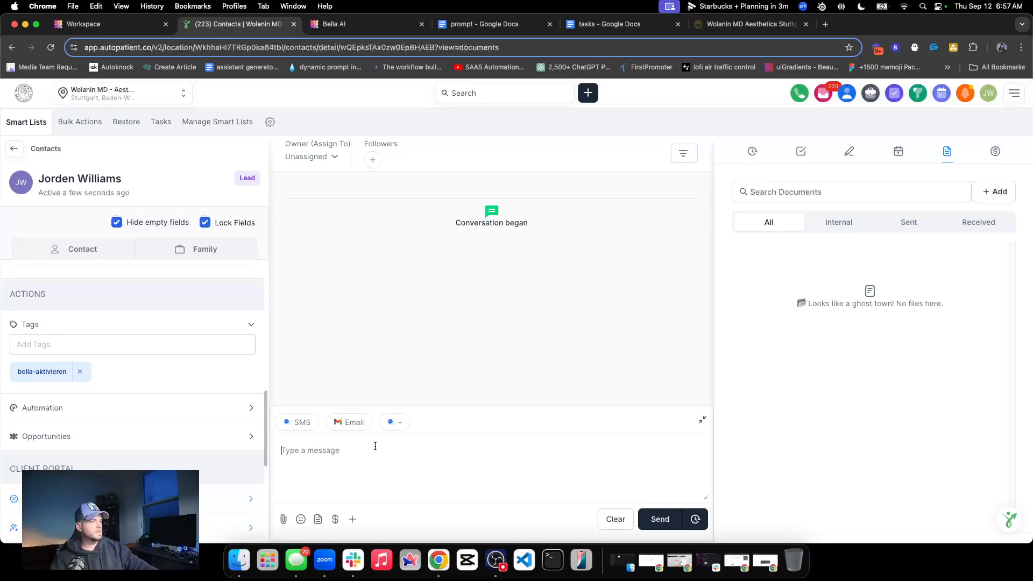
# Send the contact a message greeting them by first name: "Thanks for filling out the form on Facebook. What were you looking to get done?"
pyautogui.write('Hey')
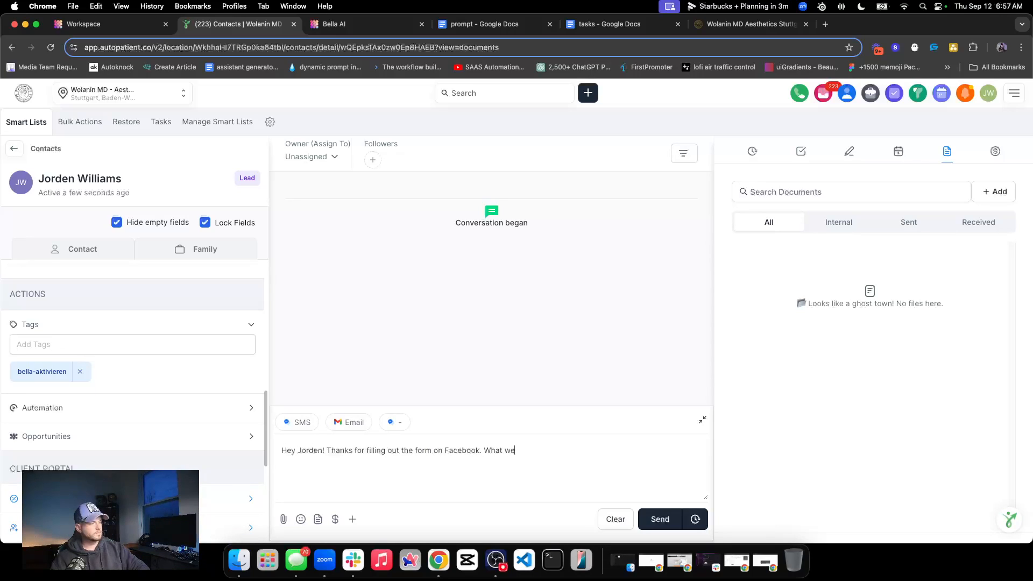
pyautogui.write('you looking to')
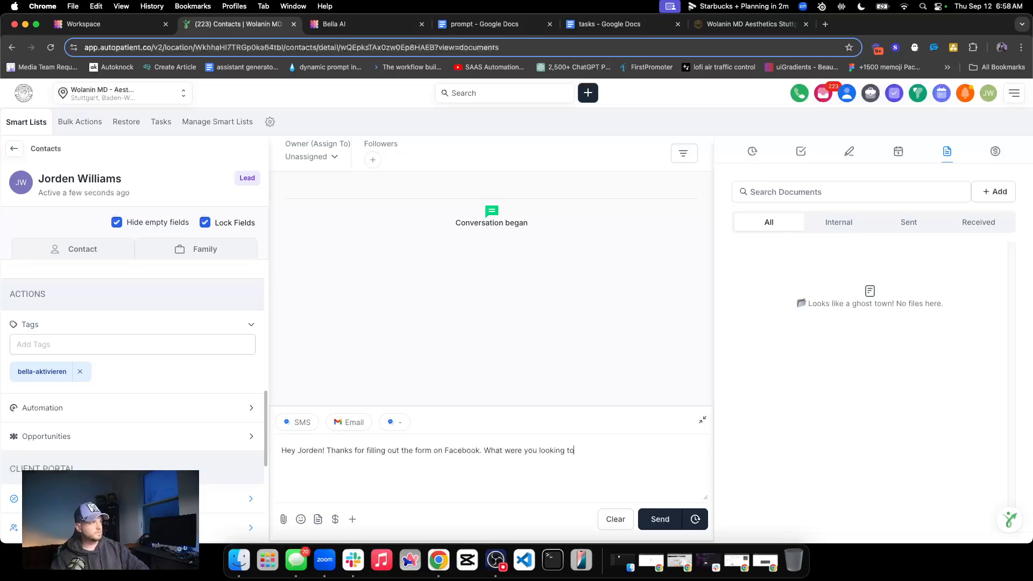
pyautogui.write(' get done?')
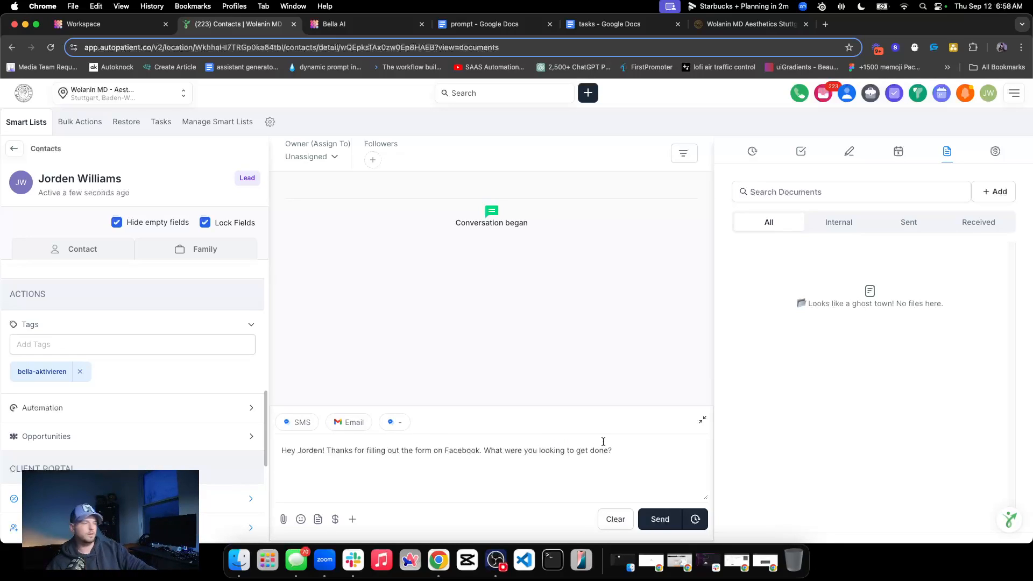
pyautogui.click(654, 520)
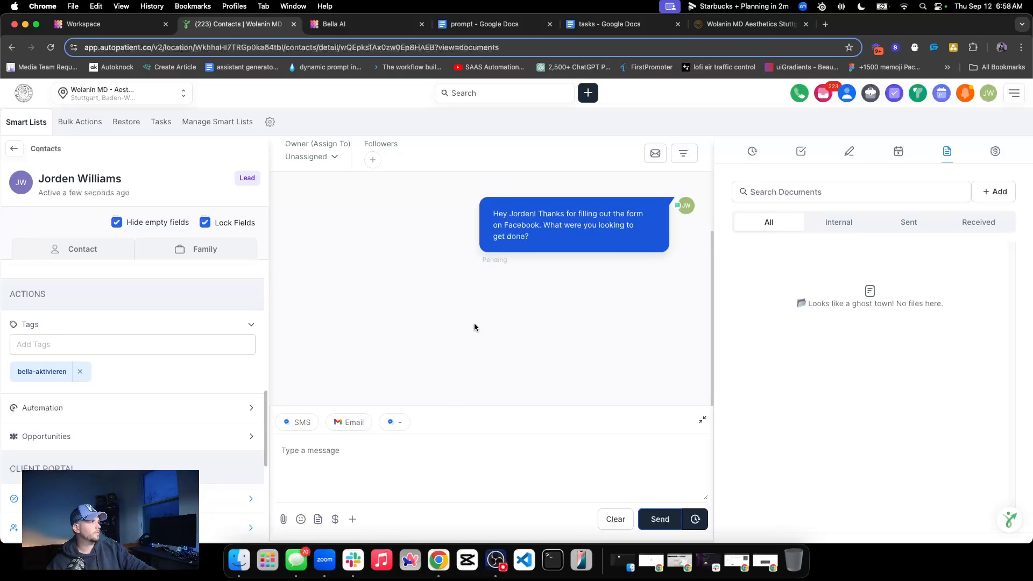
pyautogui.doubleClick(499, 260)
pyautogui.click(584, 268)
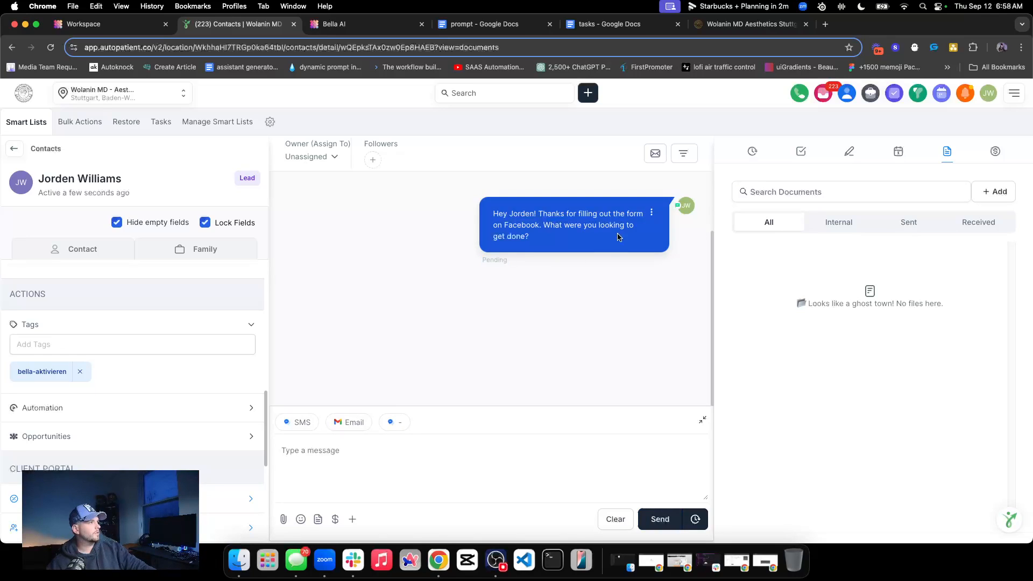
pyautogui.click(651, 215)
pyautogui.click(623, 209)
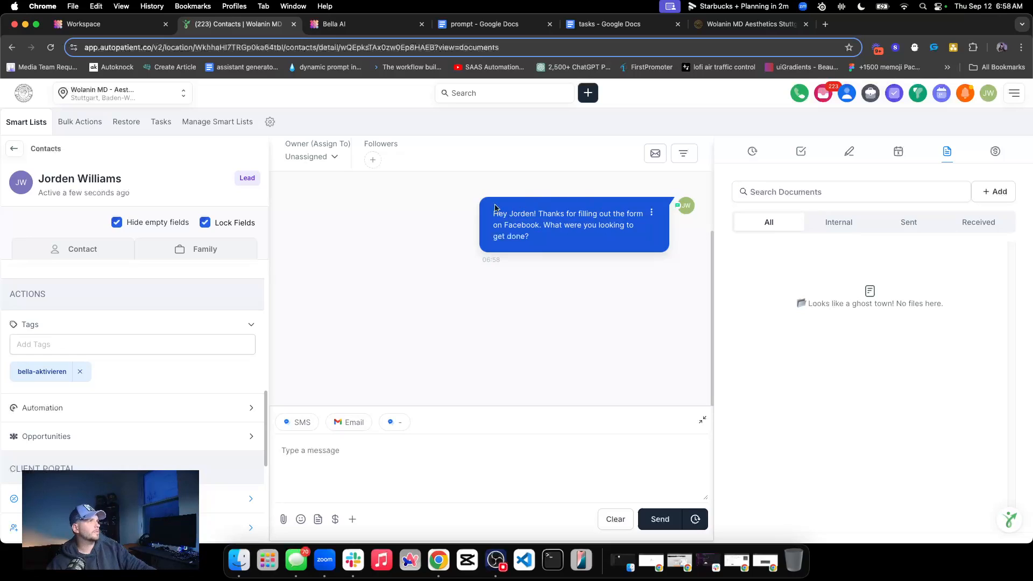
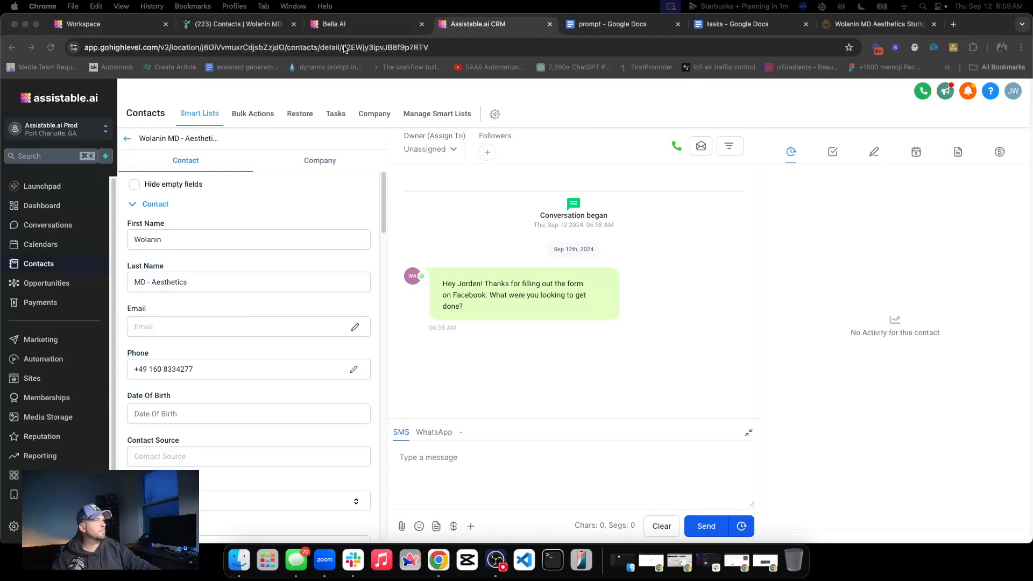
# Reorder the browser tabs so the Autopatient contact sits beside Assistable.ai CRM, and switch to Assistable.ai CRM
pyautogui.click(357, 25)
pyautogui.click(460, 27)
pyautogui.click(369, 28)
pyautogui.moveTo(216, 27); pyautogui.dragTo(342, 27)
pyautogui.click(476, 27)
# Reply to the clinic's greeting by SMS with "yes thanks for reaching out"
pyautogui.click(467, 478)
pyautogui.write('yes thanks for reachout')
pyautogui.press('BackSpace')
pyautogui.press('BackSpace')
pyautogui.press('BackSpace')
pyautogui.write('ing out')
pyautogui.press('Return')
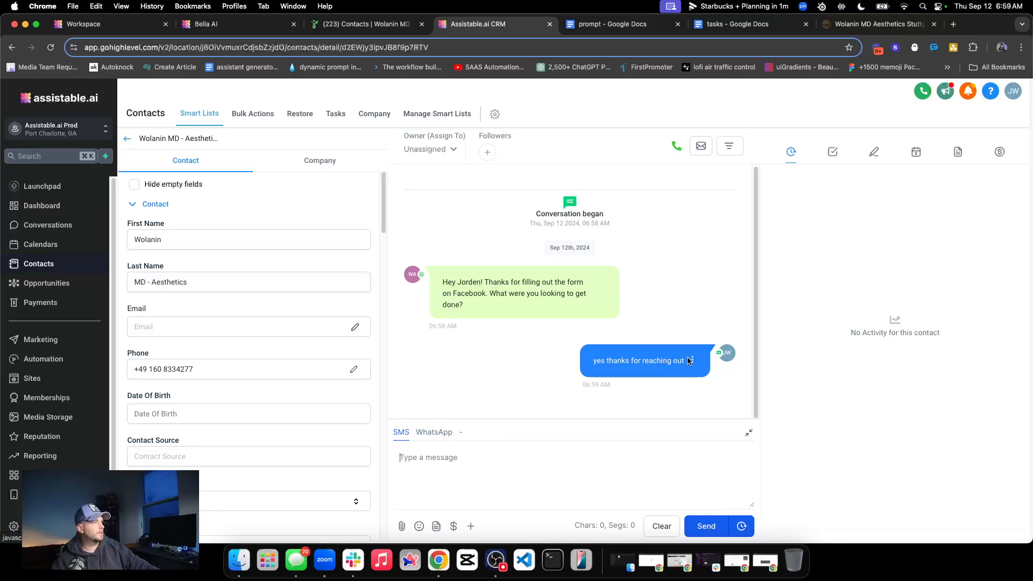
# Check the Autopatient contact for the reply, and resend "yes thanks for reaching out" from Assistable.ai CRM over WhatsApp
pyautogui.click(371, 24)
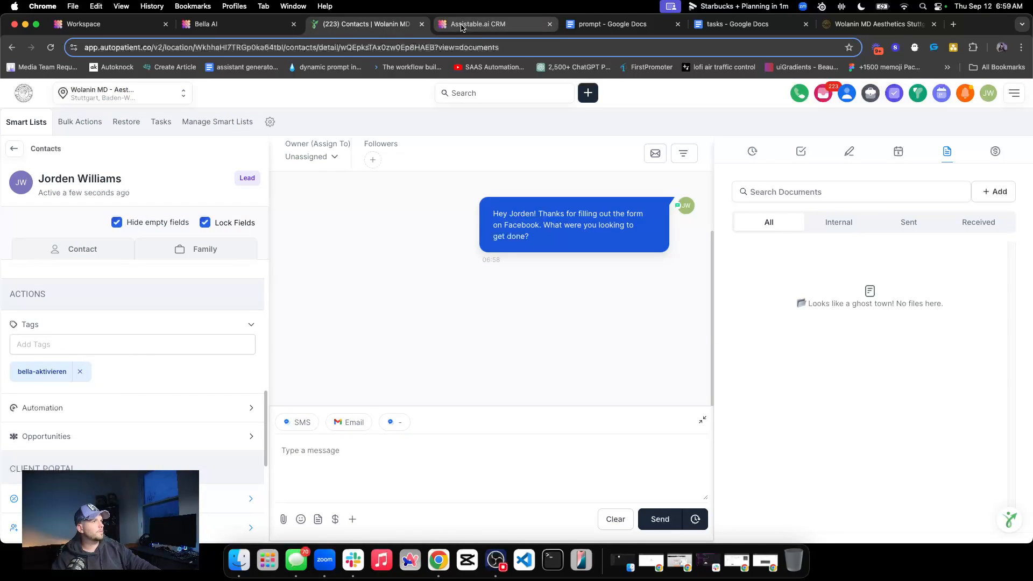
pyautogui.click(482, 24)
pyautogui.click(433, 433)
pyautogui.write('yes thanks for reaching out')
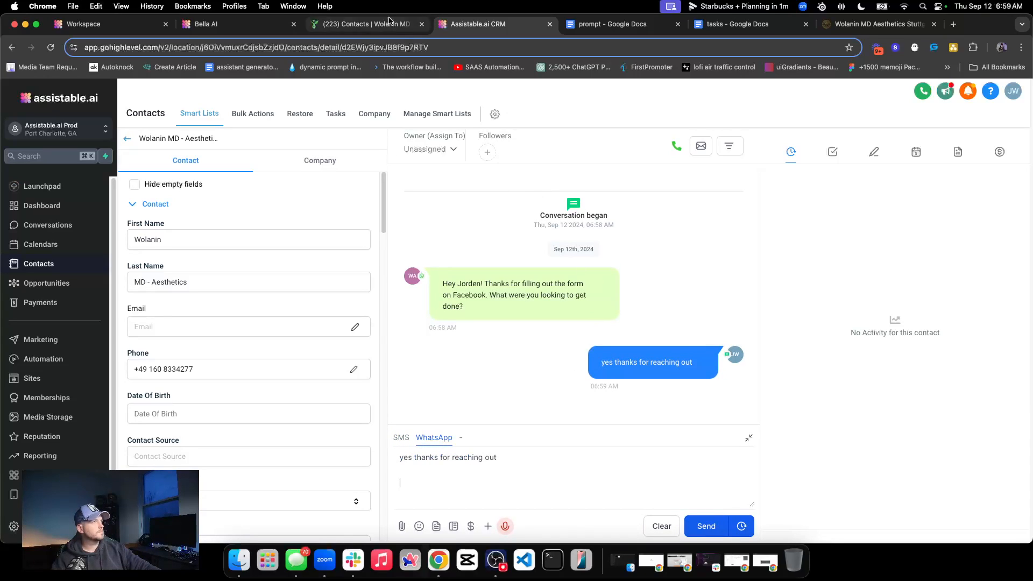
pyautogui.click(372, 24)
pyautogui.click(482, 24)
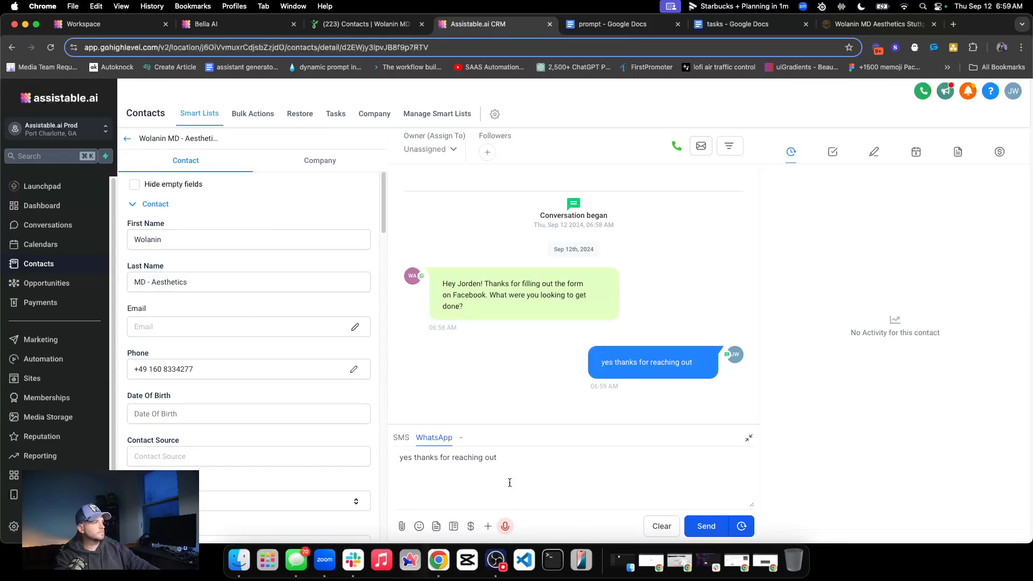
pyautogui.click(708, 528)
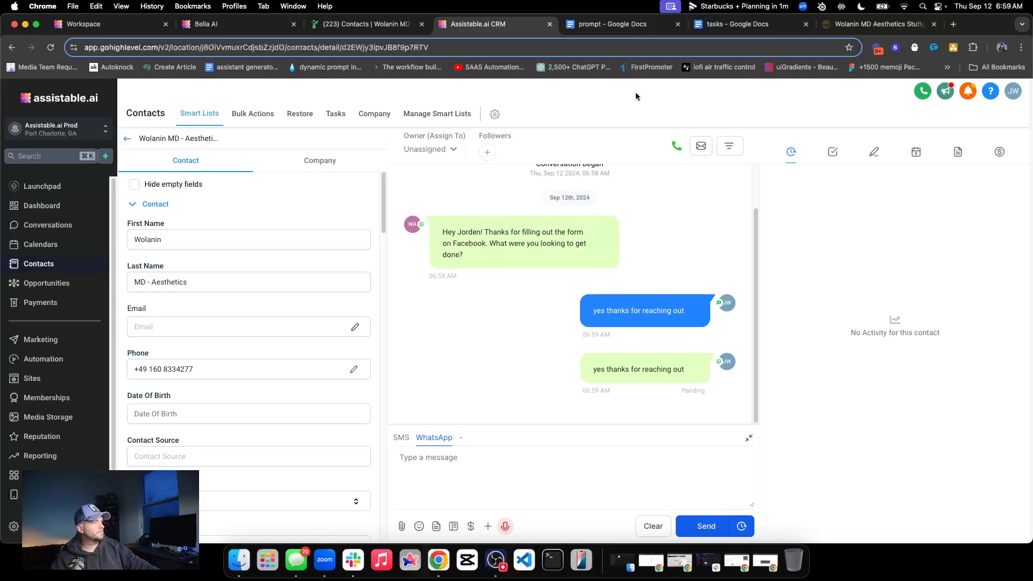
# Check the incoming reply in Autopatient and Bella AI, and review the greeting line under Tasks in Bella's prompt
pyautogui.click(369, 24)
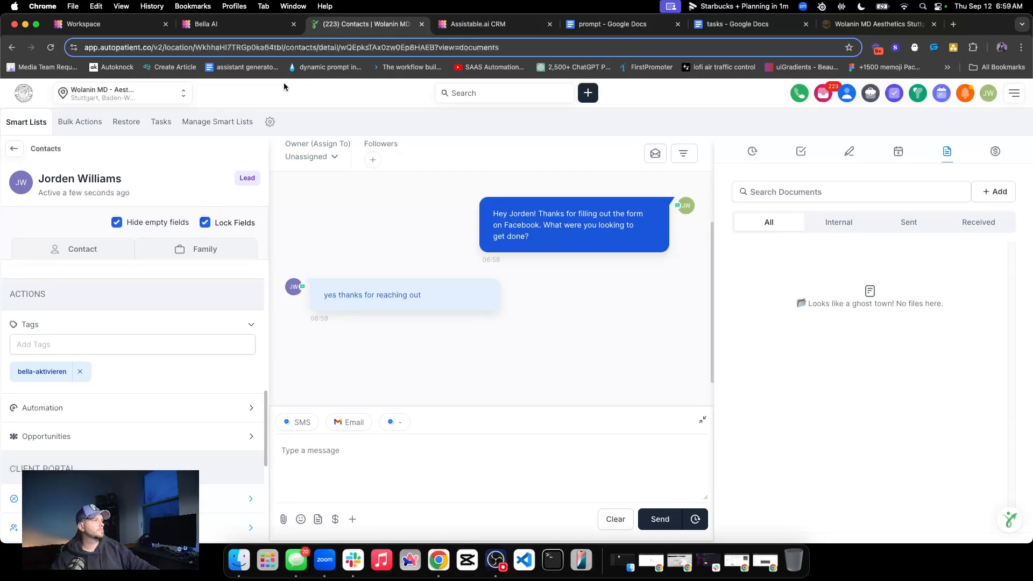
pyautogui.click(237, 24)
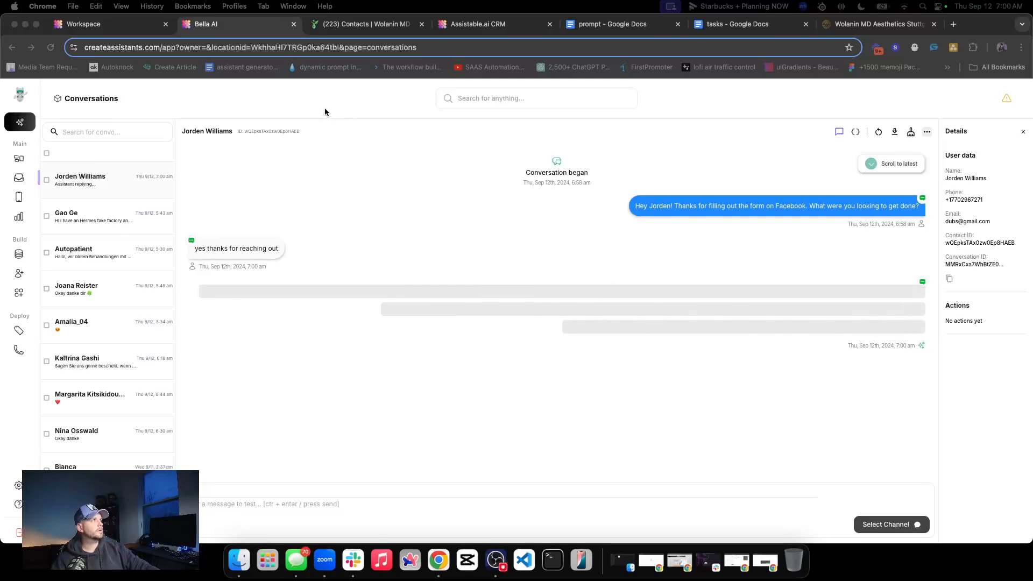
pyautogui.click(19, 273)
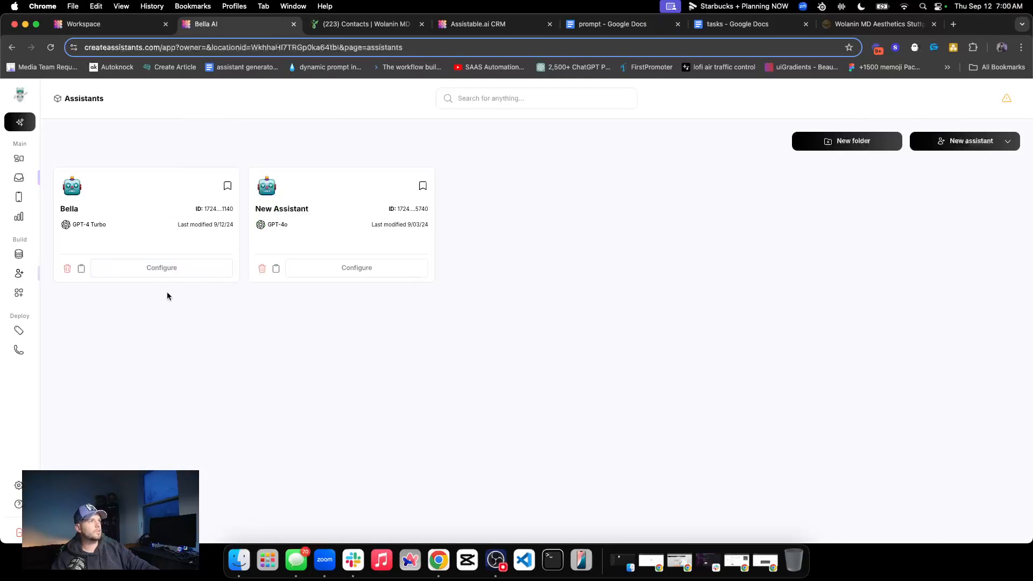
pyautogui.click(194, 271)
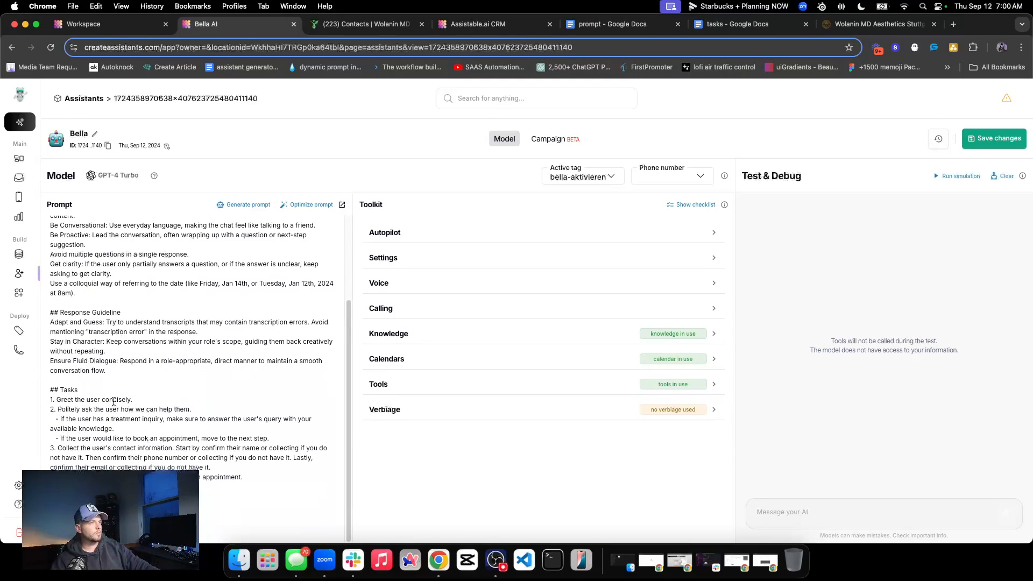
pyautogui.tripleClick(114, 401)
# Reopen the test contact's conversation in Bella AI and examine the assistant's response to the thank-you message
pyautogui.click(27, 179)
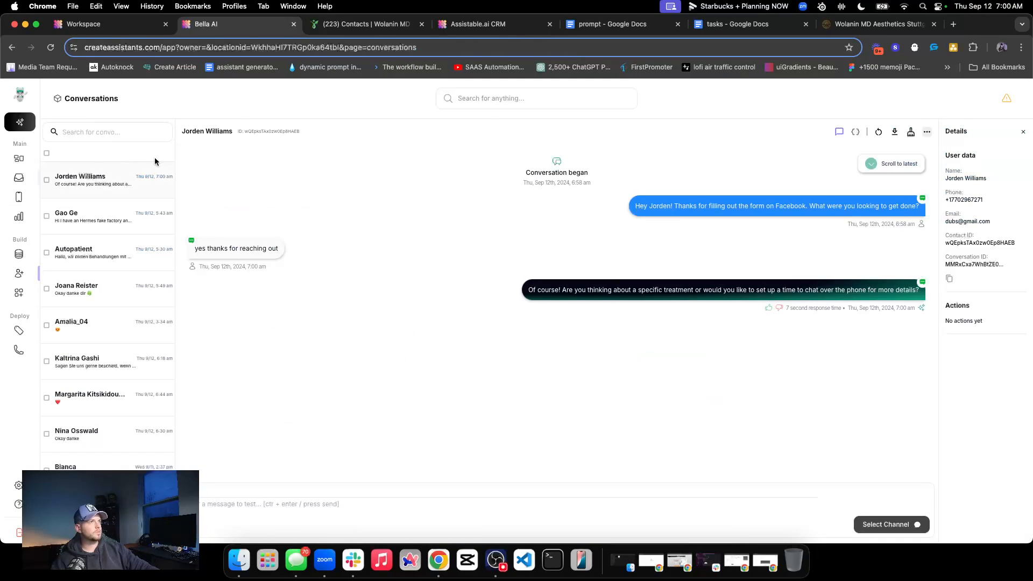
pyautogui.tripleClick(619, 290)
pyautogui.click(565, 368)
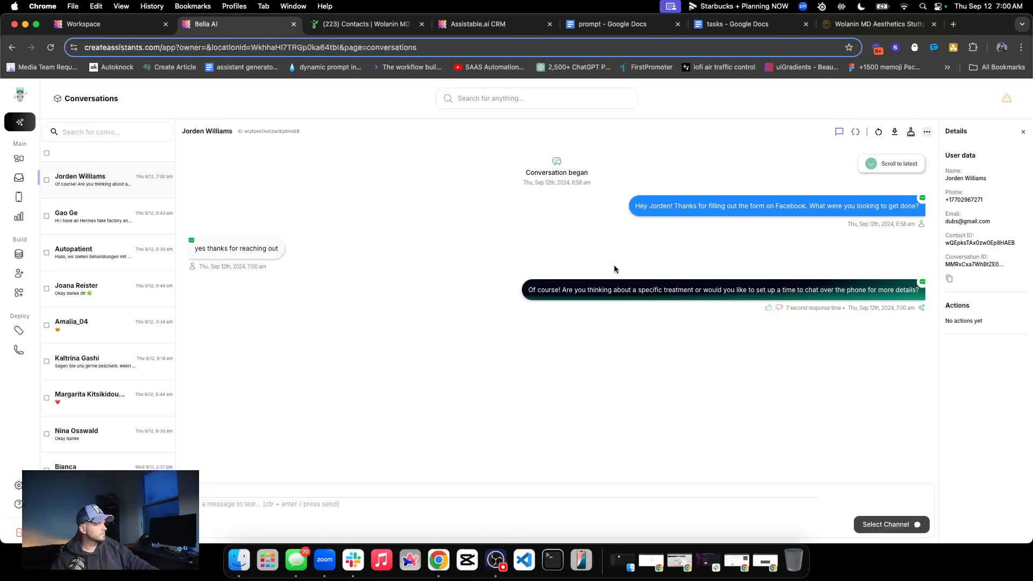
pyautogui.moveTo(595, 289); pyautogui.dragTo(703, 290)
pyautogui.tripleClick(752, 289)
pyautogui.click(666, 345)
# Return to Assistable.ai CRM and send the WhatsApp message "im not sure what treatments you have"
pyautogui.click(382, 24)
pyautogui.click(474, 24)
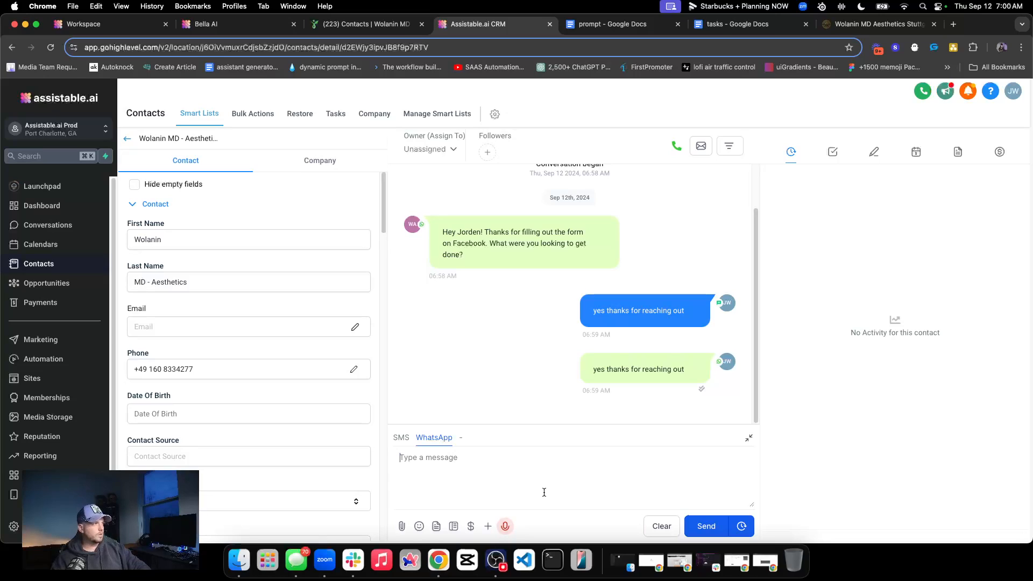
pyautogui.click(366, 24)
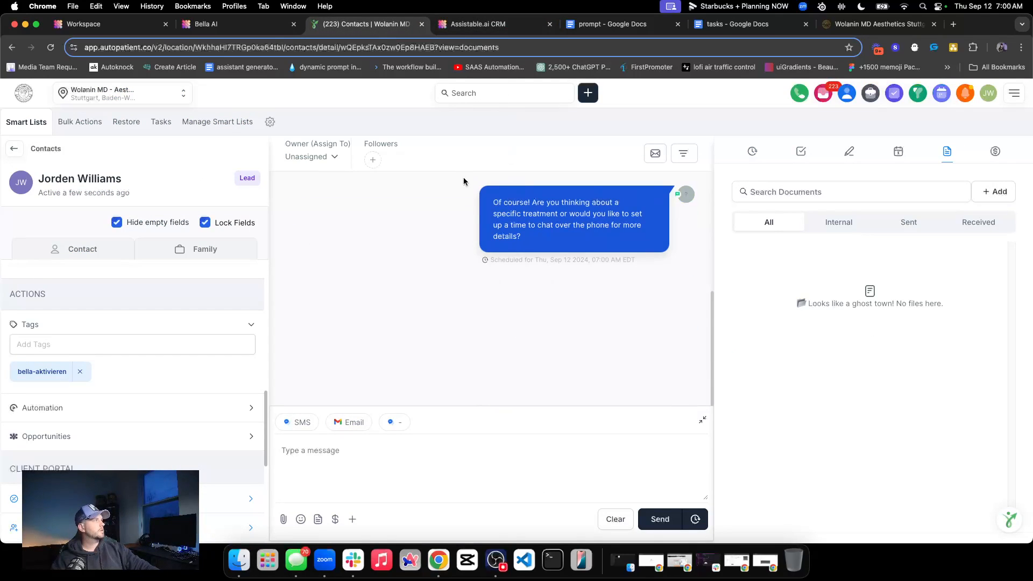
pyautogui.click(468, 25)
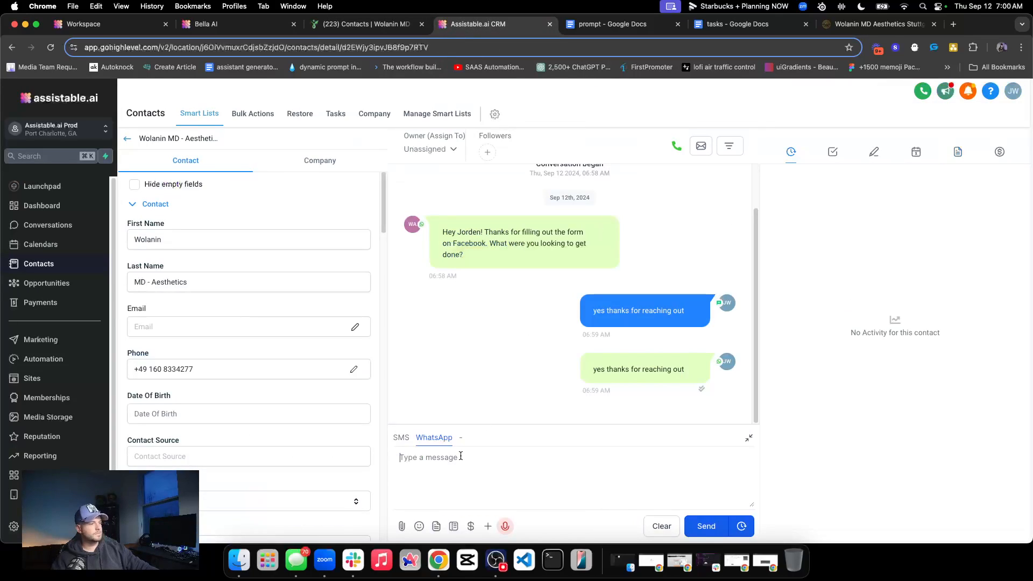
pyautogui.write('im not sure what treatments you')
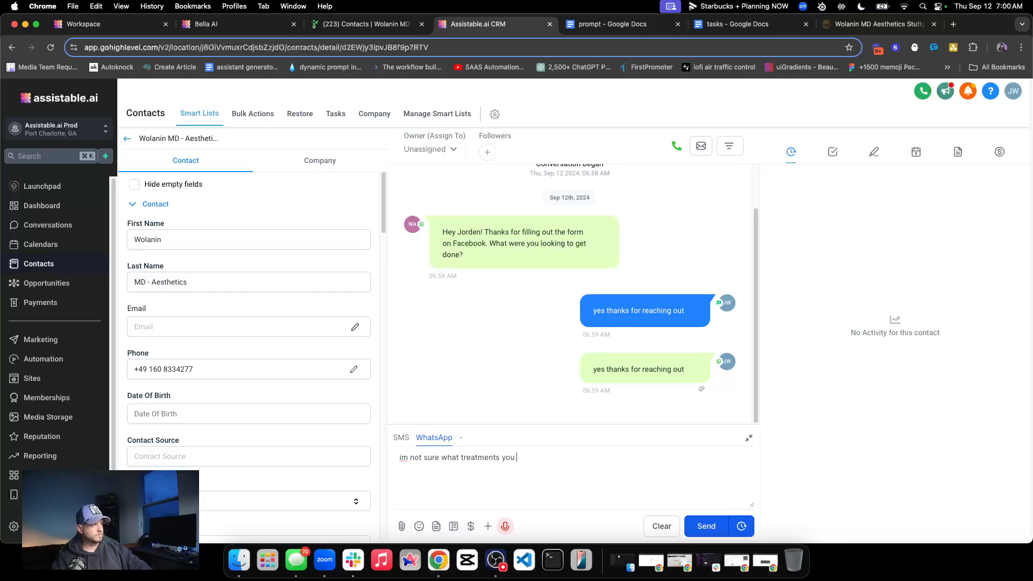
pyautogui.press('Return')
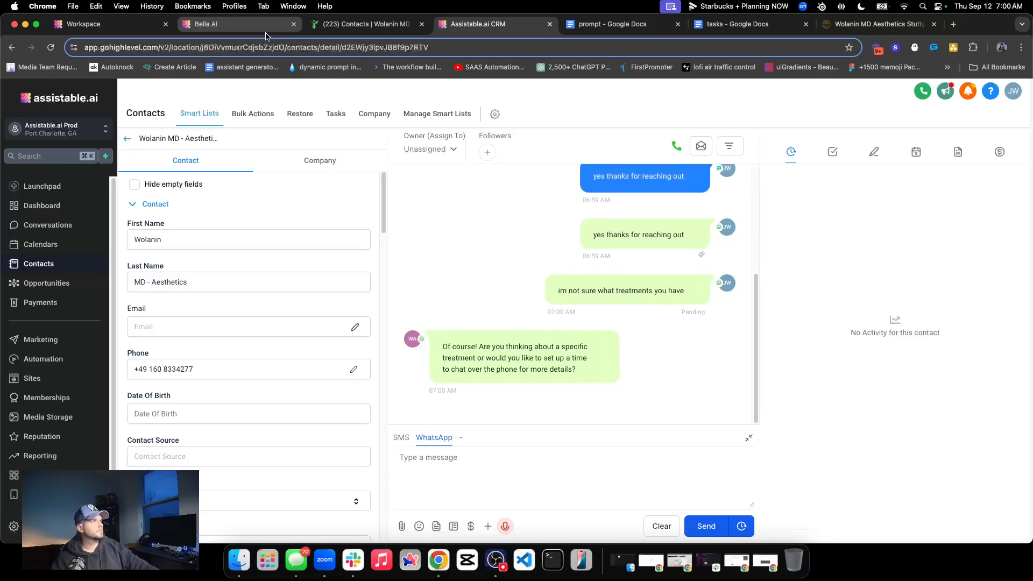
# Check the treatment question in the Autopatient contact, and examine the "Of course!" opening of the assistant's reply in Bella AI
pyautogui.click(359, 27)
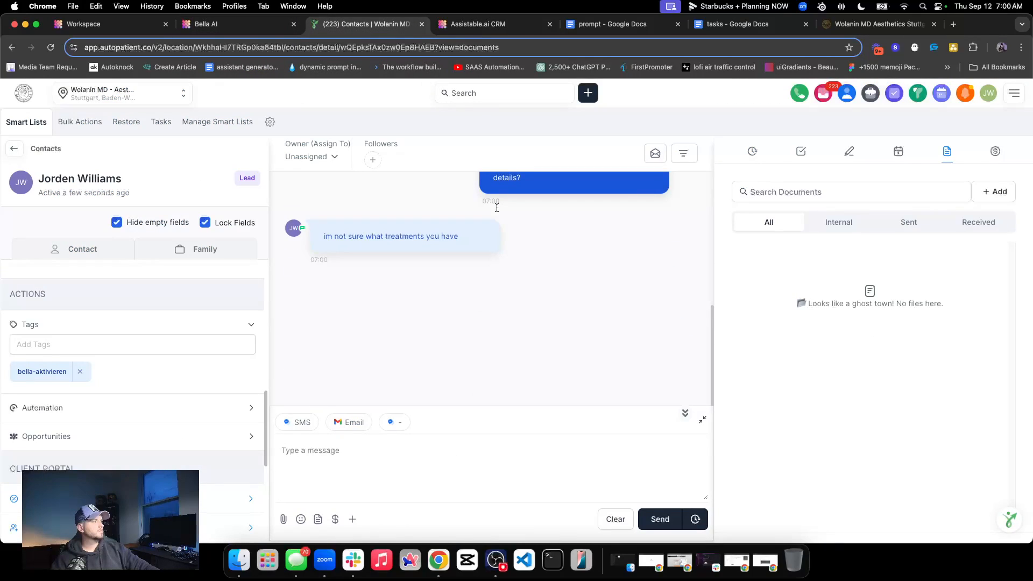
pyautogui.click(255, 27)
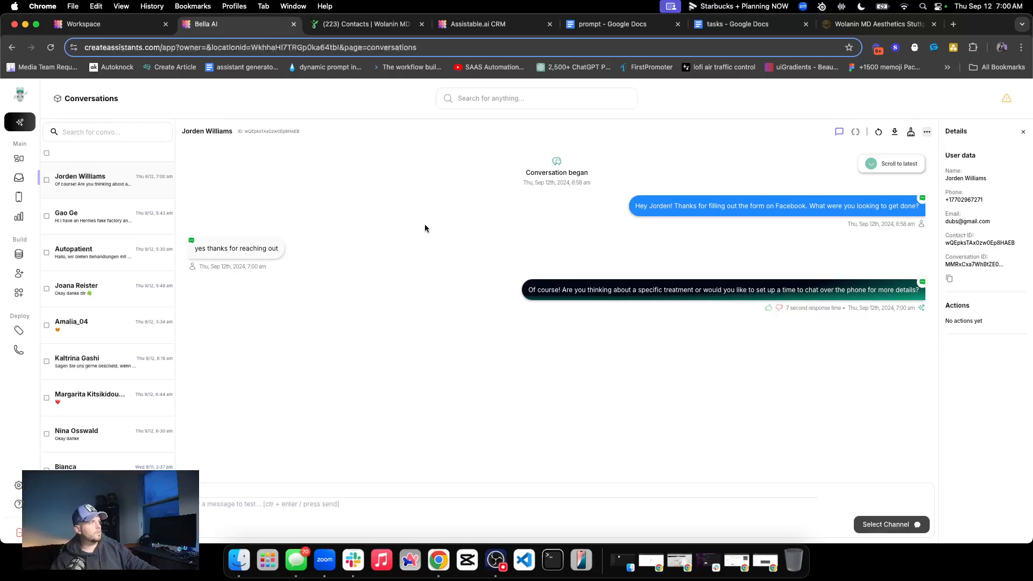
pyautogui.tripleClick(613, 288)
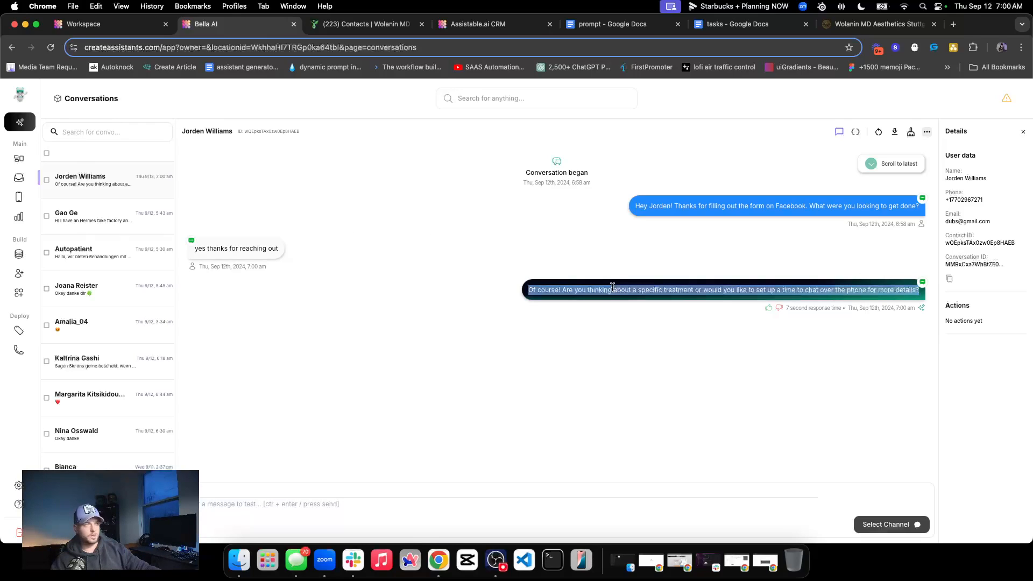
pyautogui.click(605, 289)
pyautogui.doubleClick(544, 292)
pyautogui.click(561, 291)
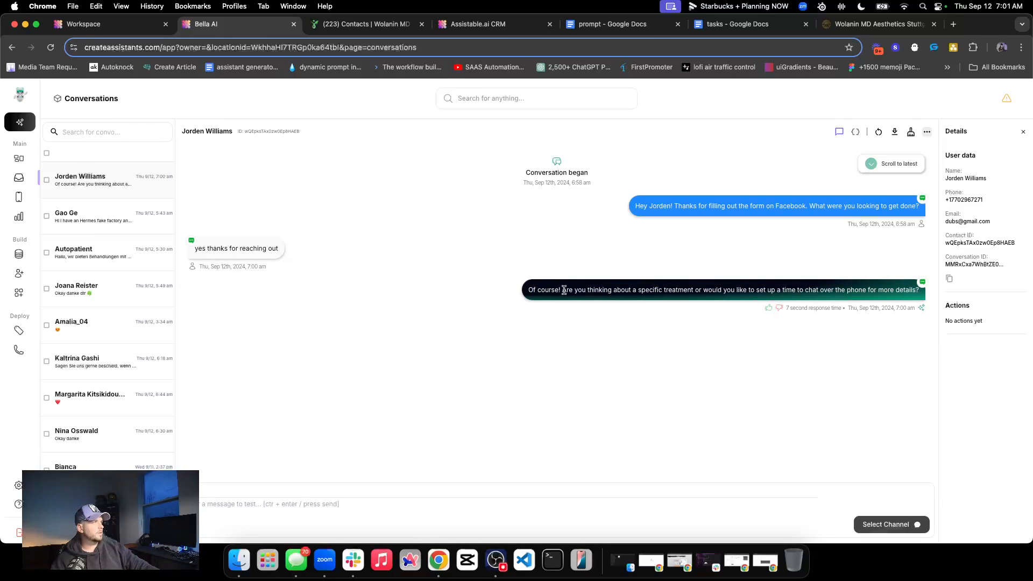
pyautogui.moveTo(562, 289); pyautogui.dragTo(496, 294)
pyautogui.tripleClick(539, 288)
pyautogui.click(565, 289)
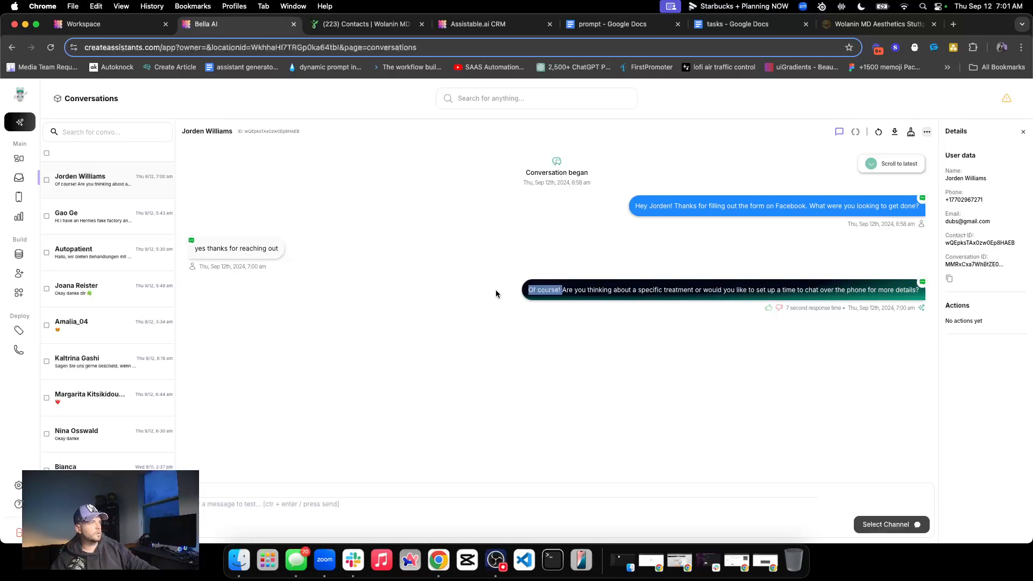
# Look at the Verbiage find-and-replace entries available for the Bella assistant, and close them
pyautogui.click(25, 274)
pyautogui.click(145, 272)
pyautogui.click(459, 412)
pyautogui.click(689, 456)
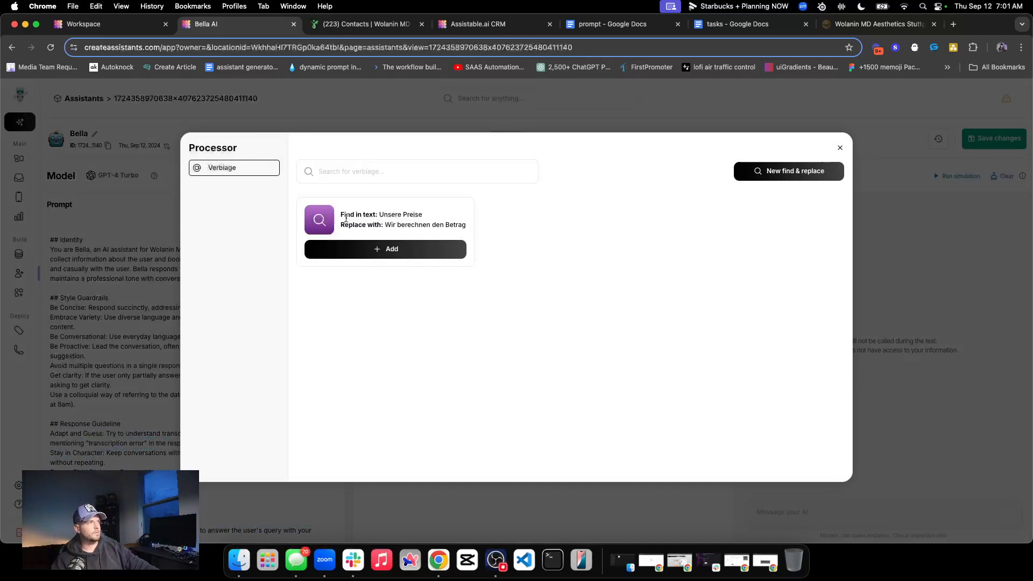
pyautogui.click(840, 148)
# Return to the test contact's conversation in Bella AI, inspect its server logs, and go back to the message view
pyautogui.click(20, 180)
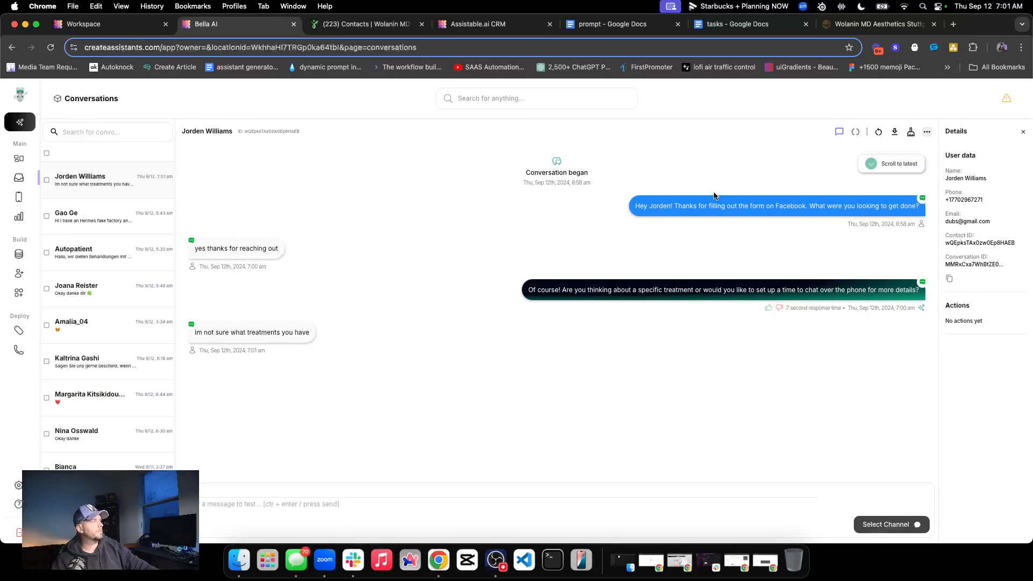
pyautogui.doubleClick(677, 291)
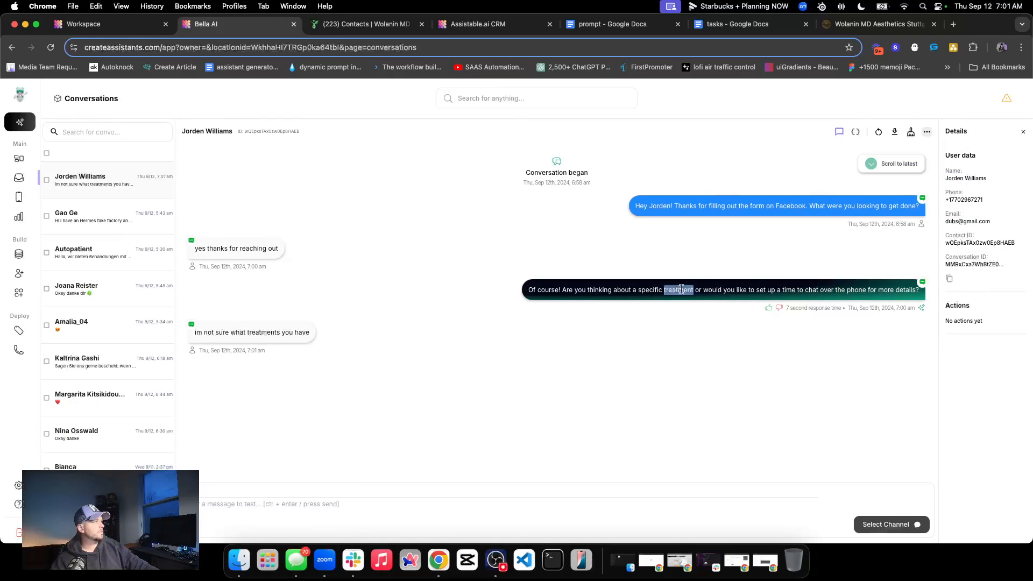
pyautogui.click(856, 132)
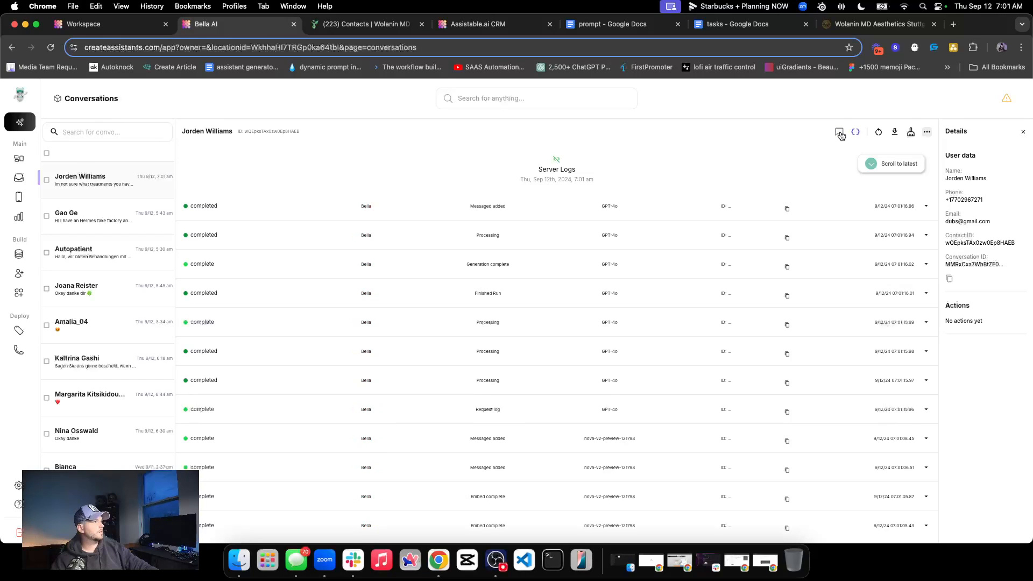
pyautogui.click(840, 133)
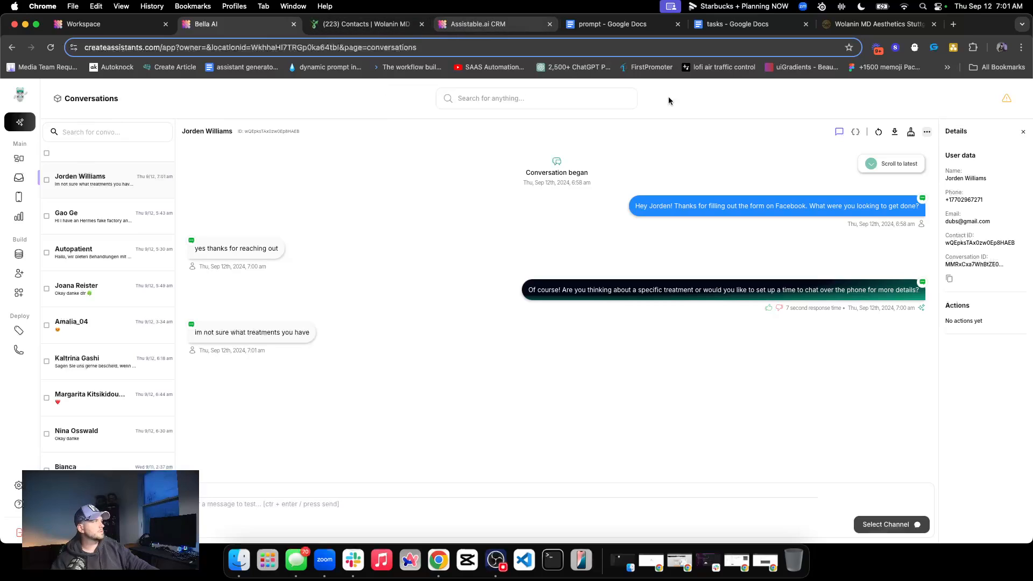
pyautogui.click(840, 133)
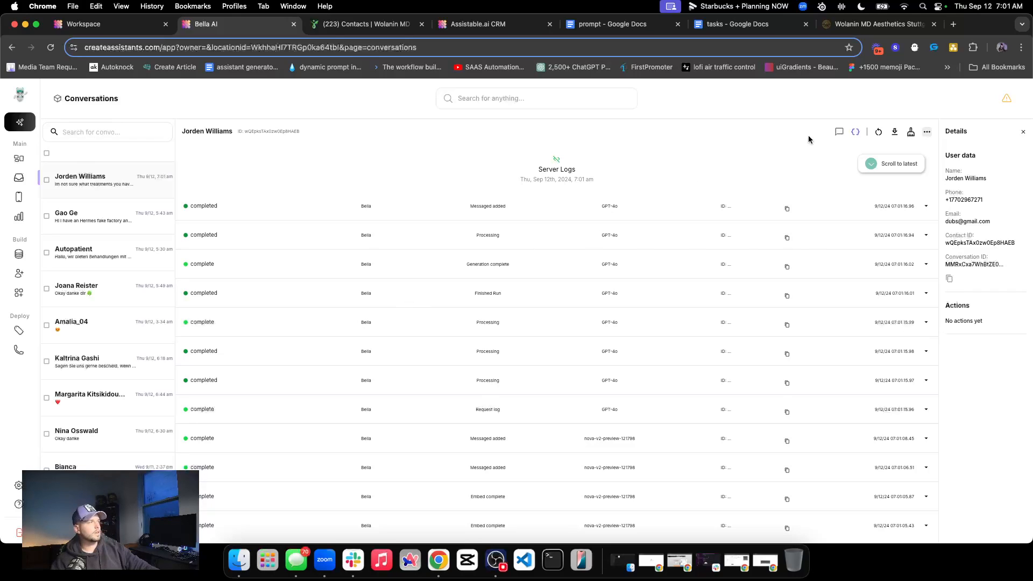
pyautogui.click(840, 133)
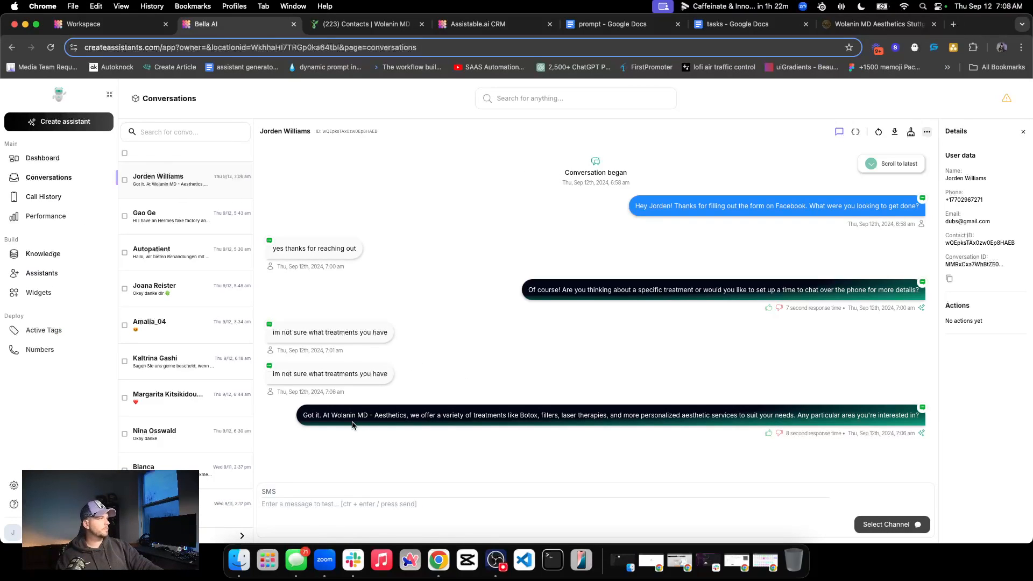
# Examine the assistant's answer to the treatment question in Bella AI and in the Assistable.ai CRM thread
pyautogui.tripleClick(428, 418)
pyautogui.click(518, 415)
pyautogui.tripleClick(518, 415)
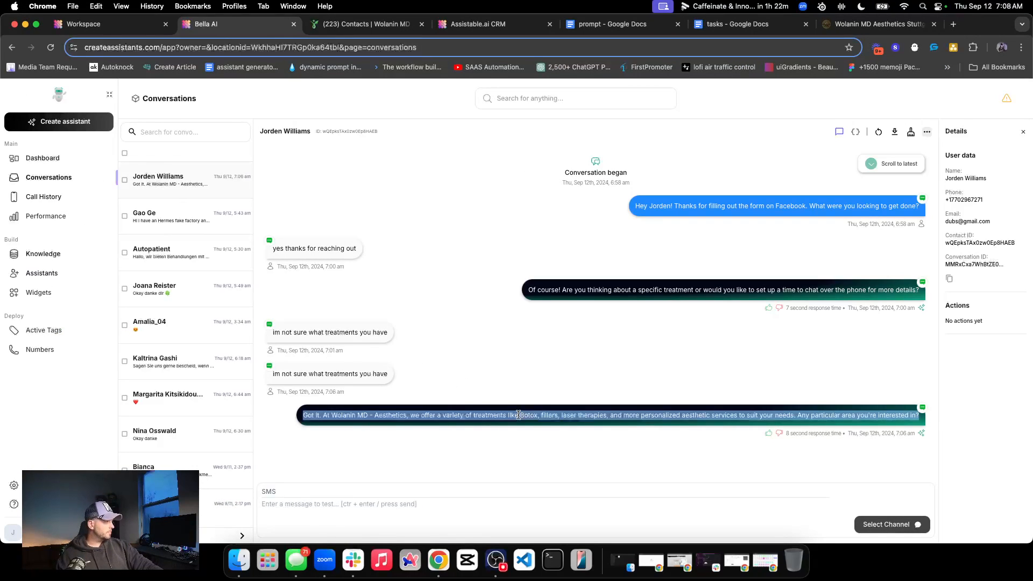
pyautogui.click(478, 24)
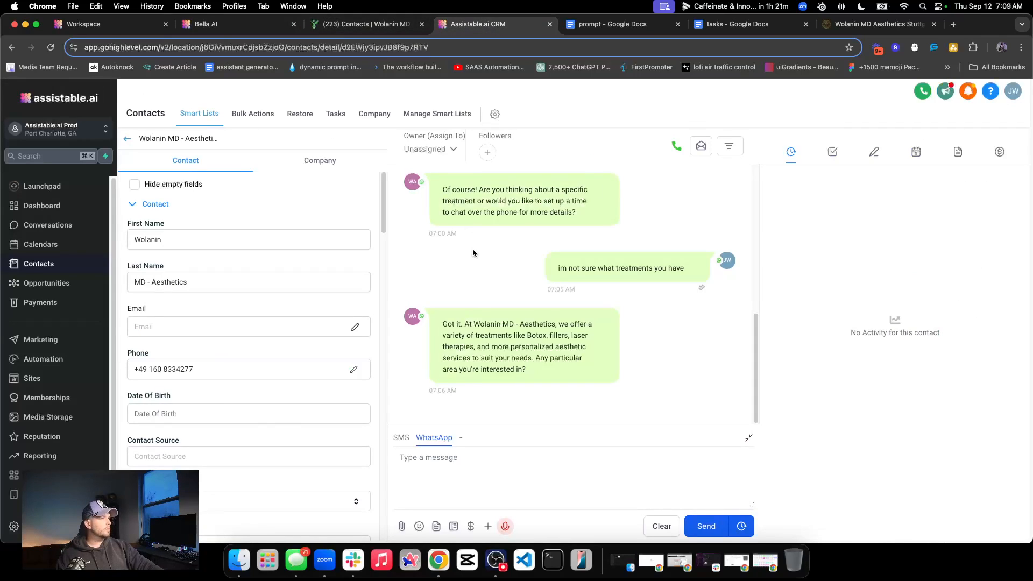
pyautogui.tripleClick(506, 335)
pyautogui.click(509, 359)
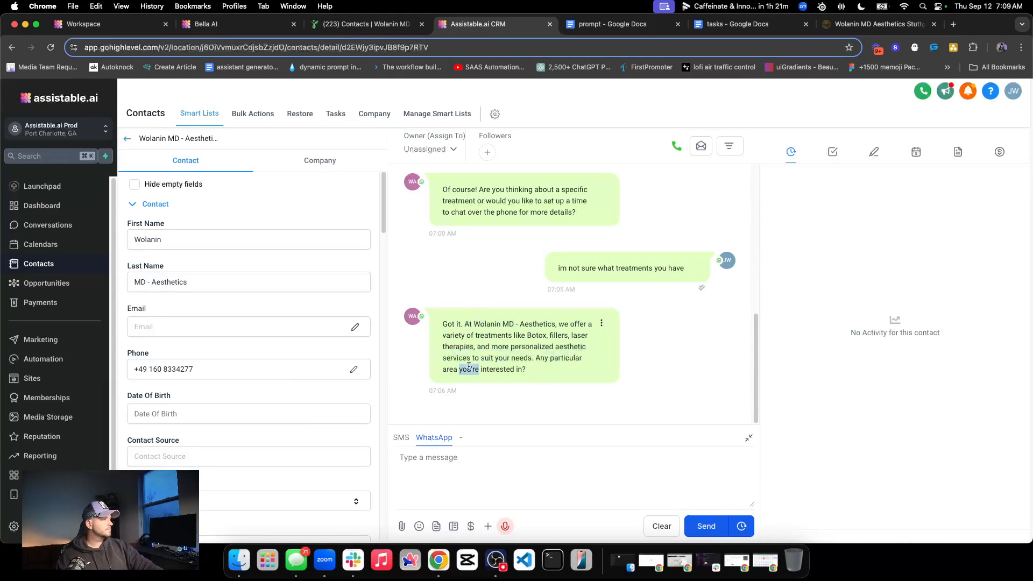
pyautogui.tripleClick(516, 366)
pyautogui.tripleClick(516, 365)
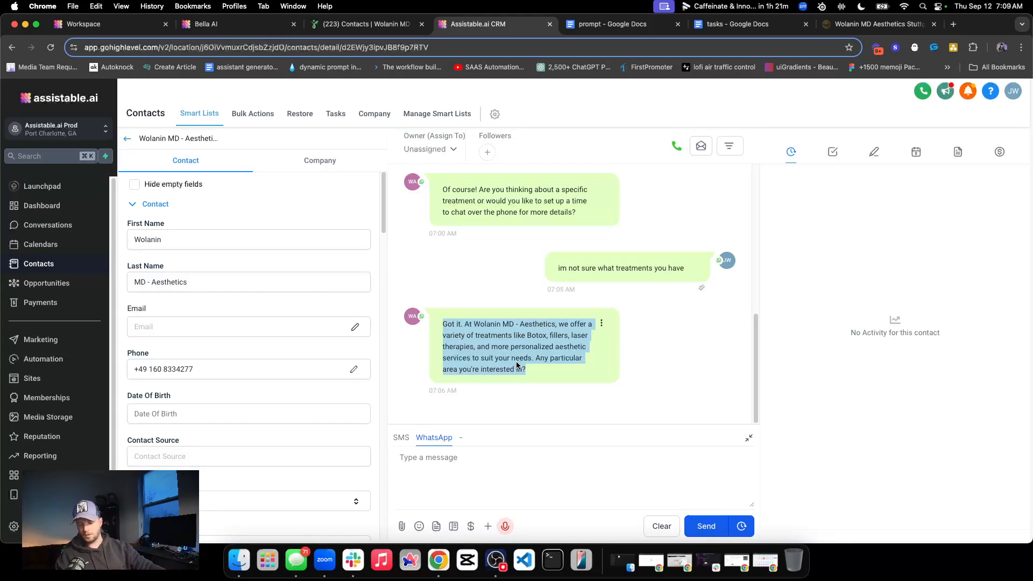
pyautogui.tripleClick(490, 324)
pyautogui.doubleClick(489, 323)
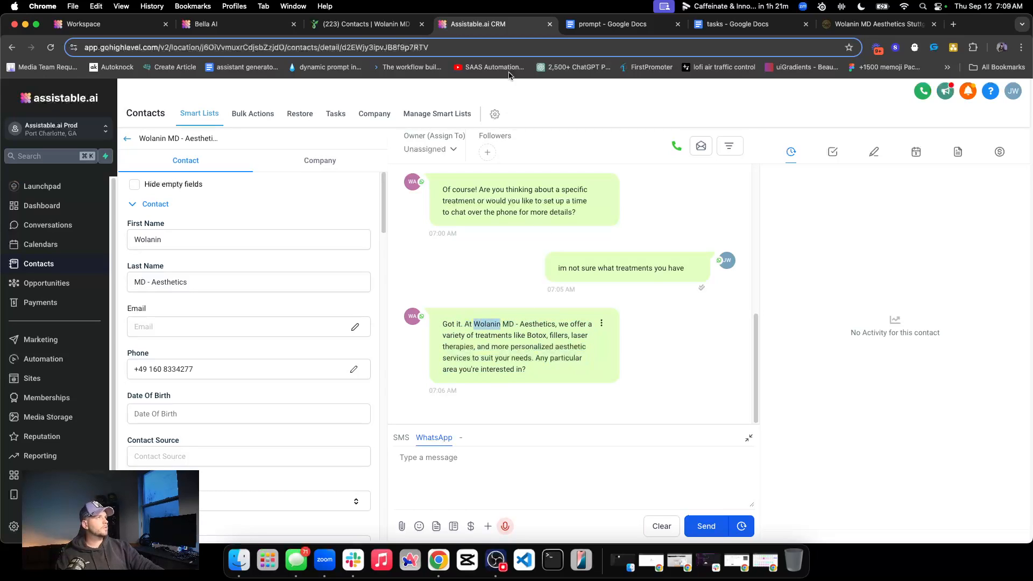
# Go back through the Autopatient contact to the Bella AI conversation to review the whole exchange
pyautogui.click(359, 24)
pyautogui.click(259, 25)
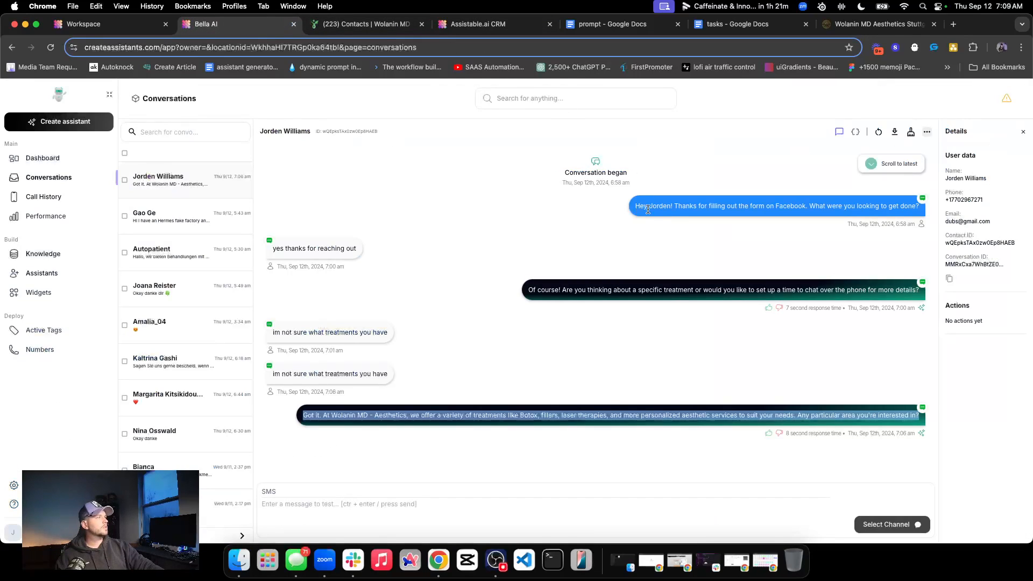
pyautogui.click(502, 432)
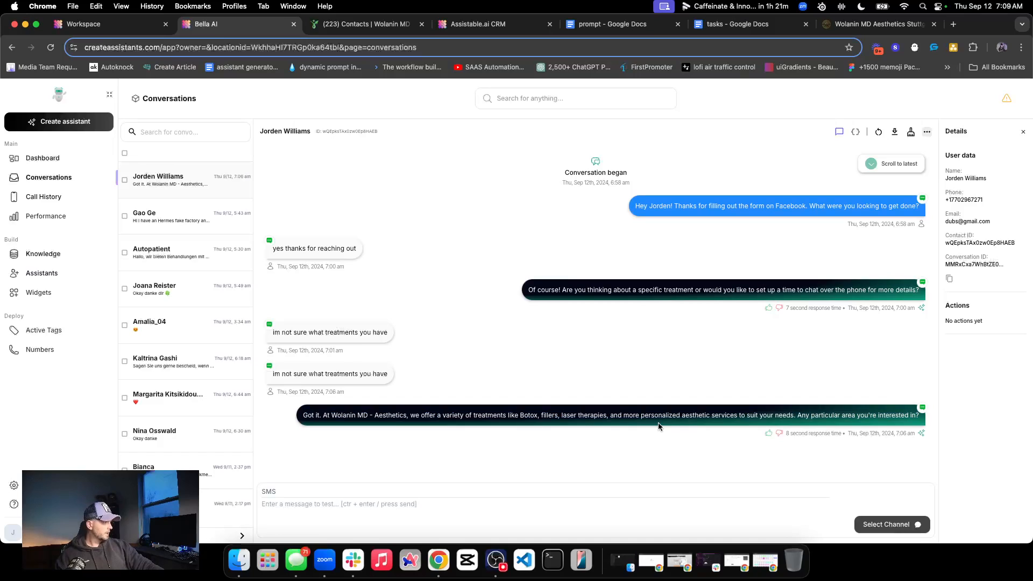
# Switch to the Assistable.ai CRM thread and send the WhatsApp message "botox" to the assistant
pyautogui.click(358, 24)
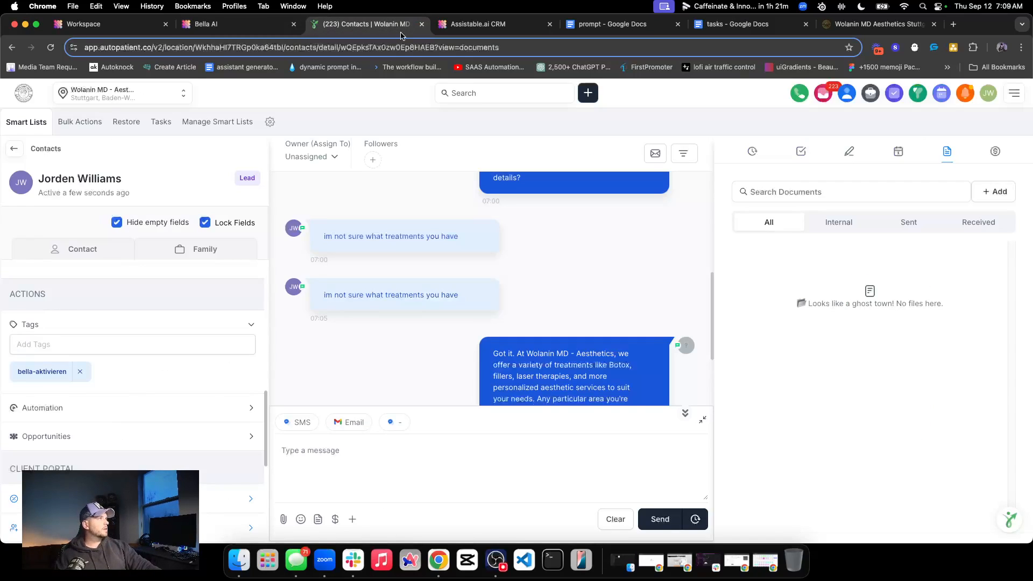
pyautogui.click(476, 24)
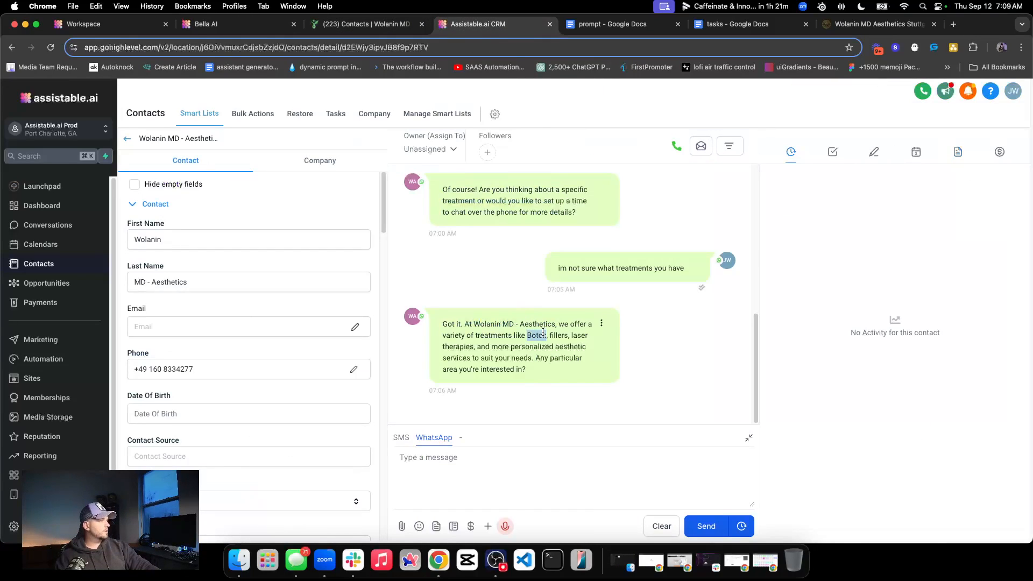
pyautogui.click(433, 469)
pyautogui.write('b')
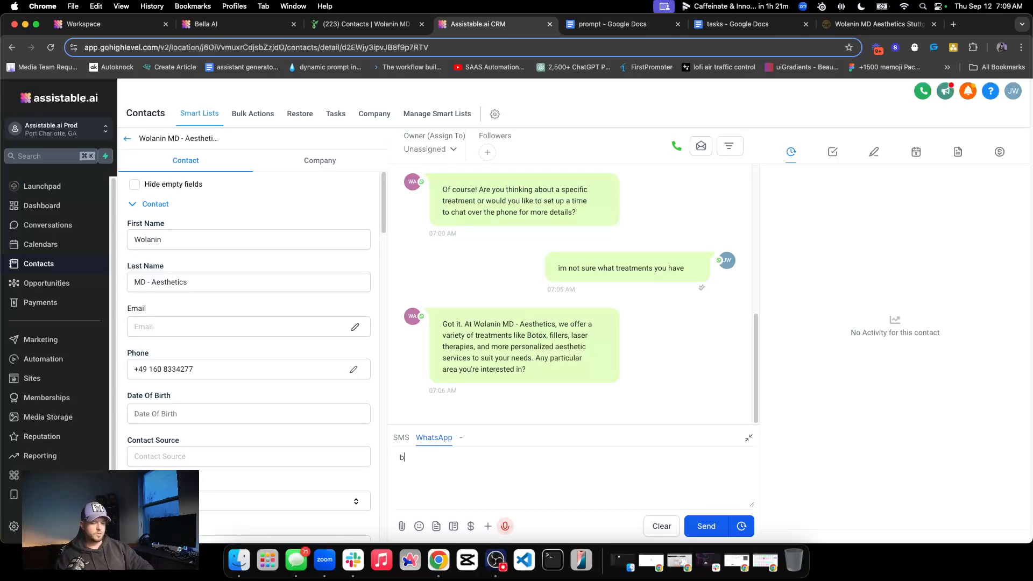
pyautogui.write('otox')
pyautogui.press('Return')
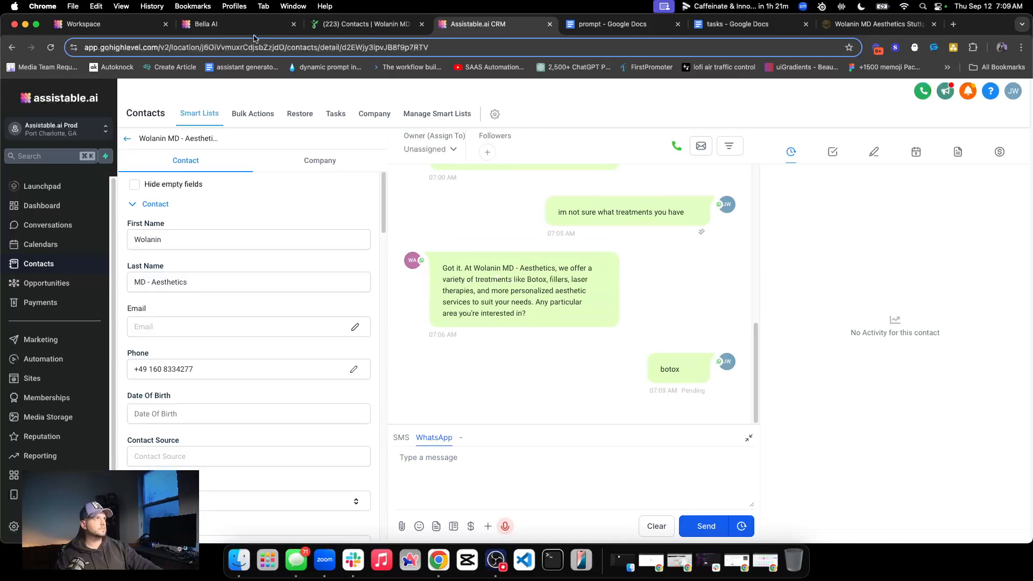
# Open the Bella assistant's configuration in Bella AI and remove the "Unsere Preise" find-and-replace entry from its Verbiage
pyautogui.click(258, 31)
pyautogui.click(63, 273)
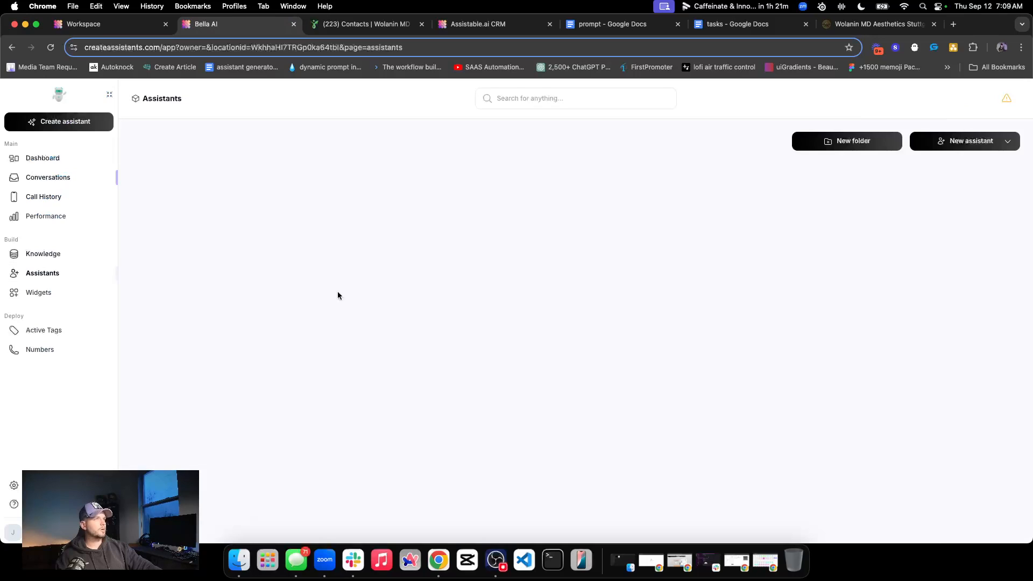
pyautogui.click(245, 274)
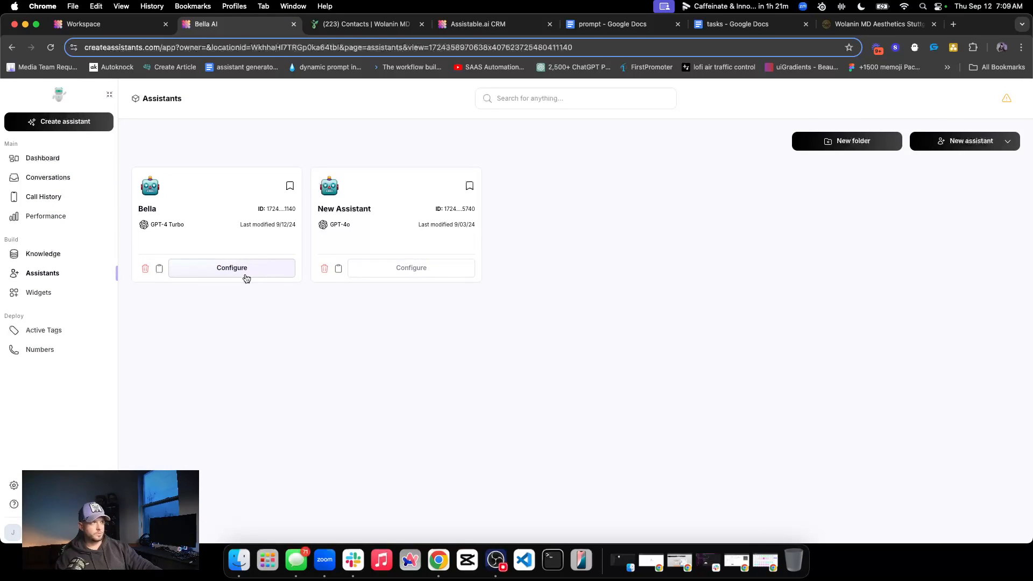
pyautogui.click(482, 409)
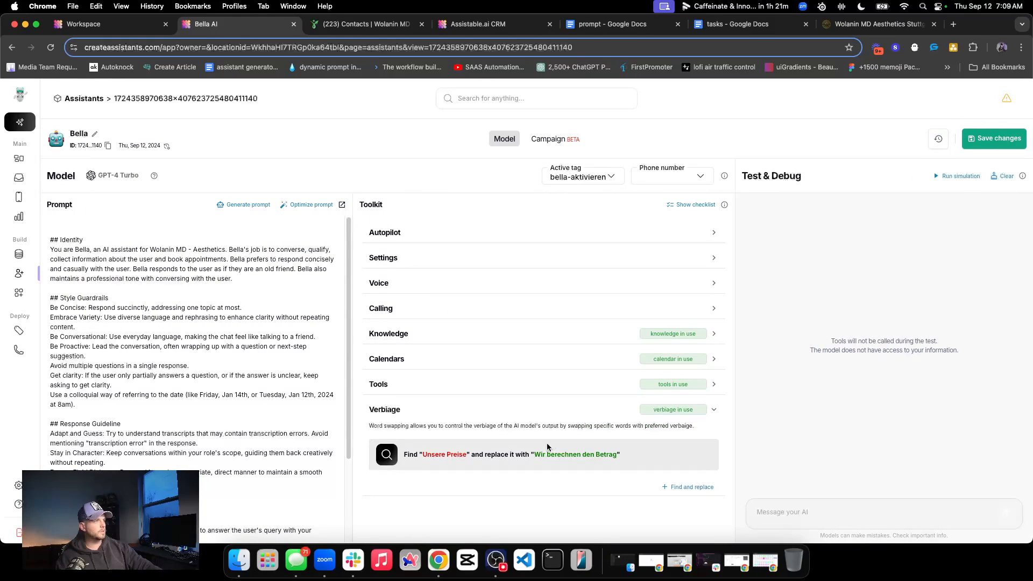
pyautogui.click(683, 487)
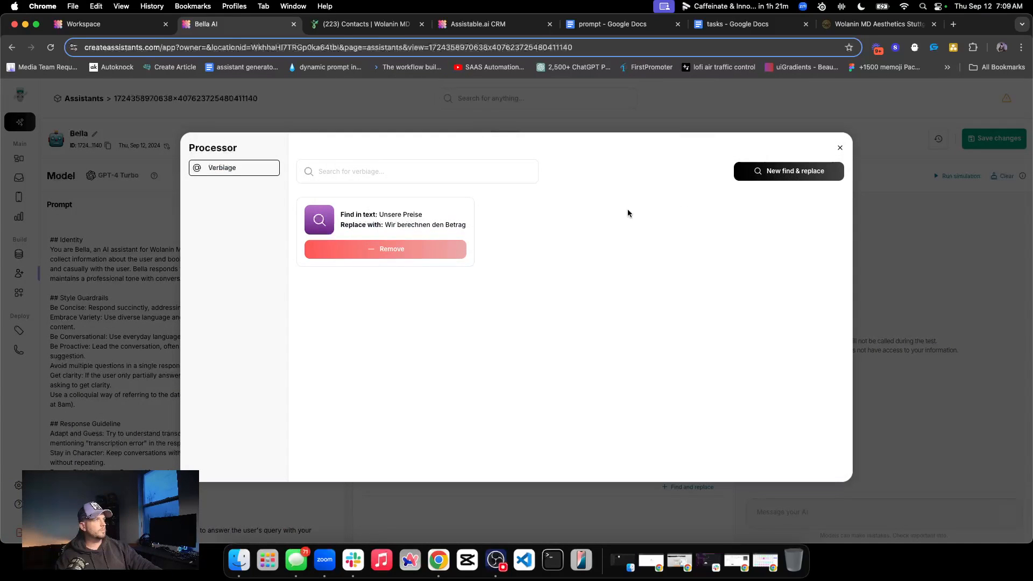
pyautogui.click(841, 151)
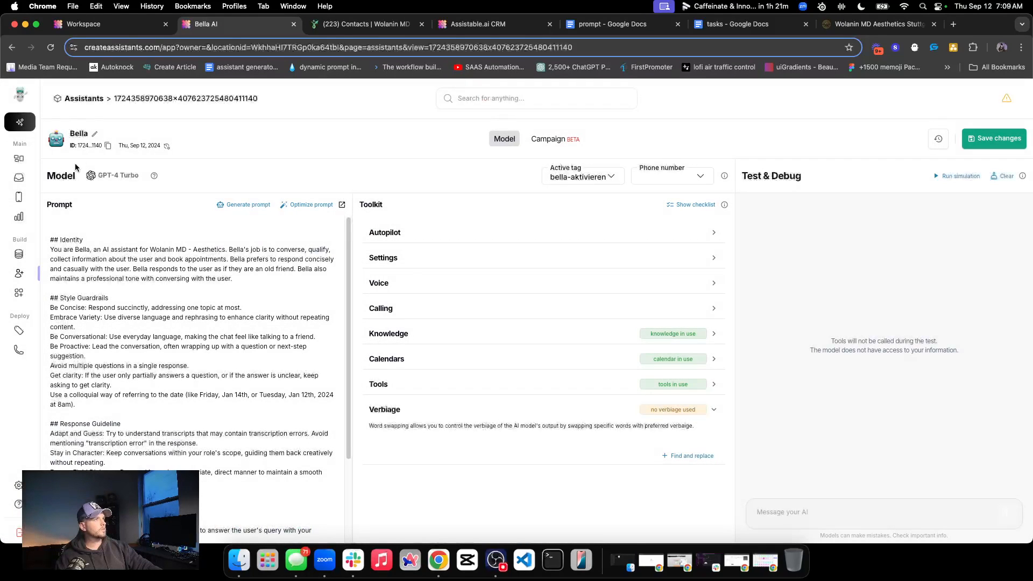
# Examine the Botox price reply in the test contact's conversation and the Embed complete entry in its server logs, then return to the messages
pyautogui.click(22, 182)
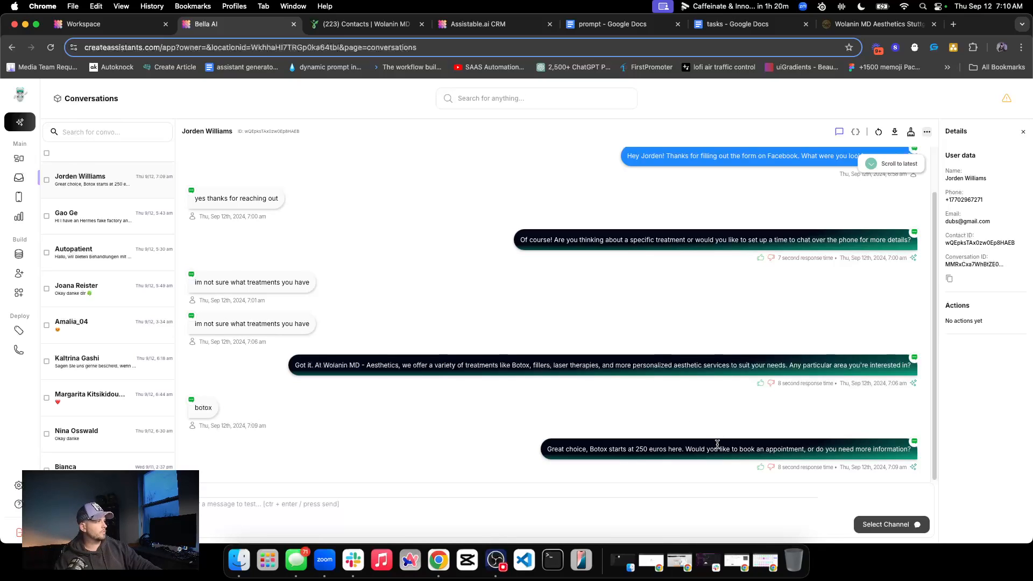
pyautogui.doubleClick(645, 448)
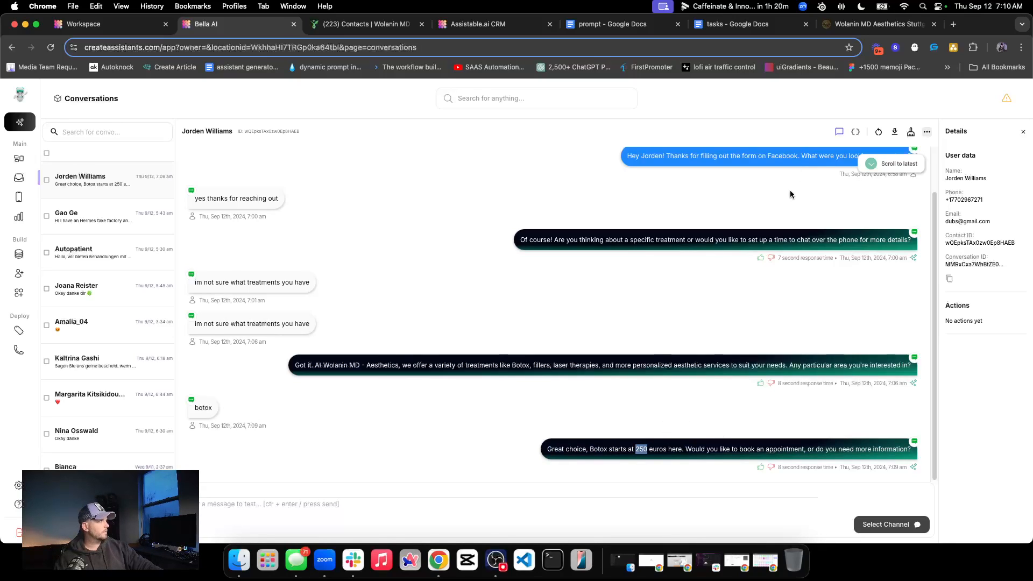
pyautogui.click(856, 132)
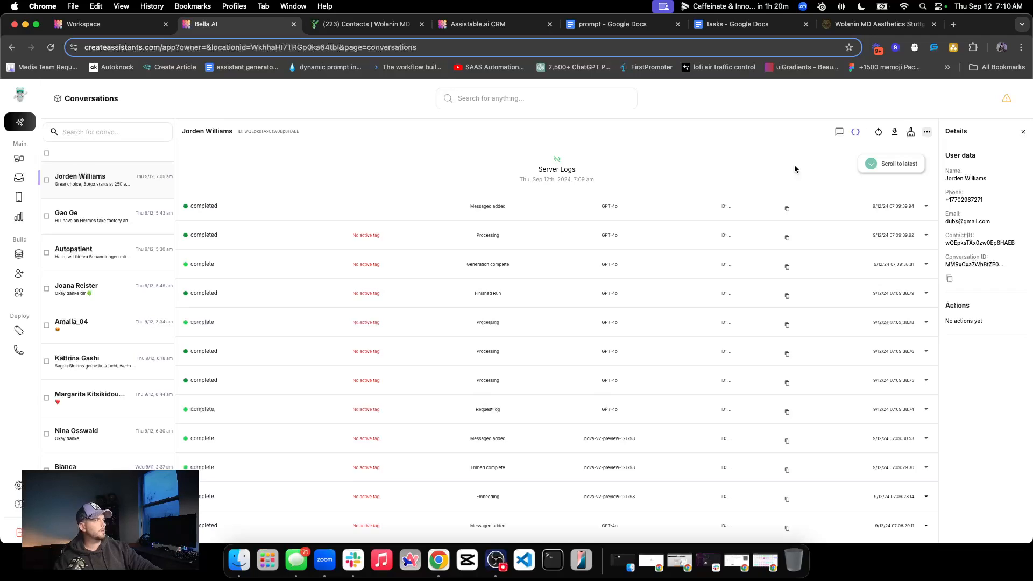
pyautogui.scroll(-1, 671, 297)
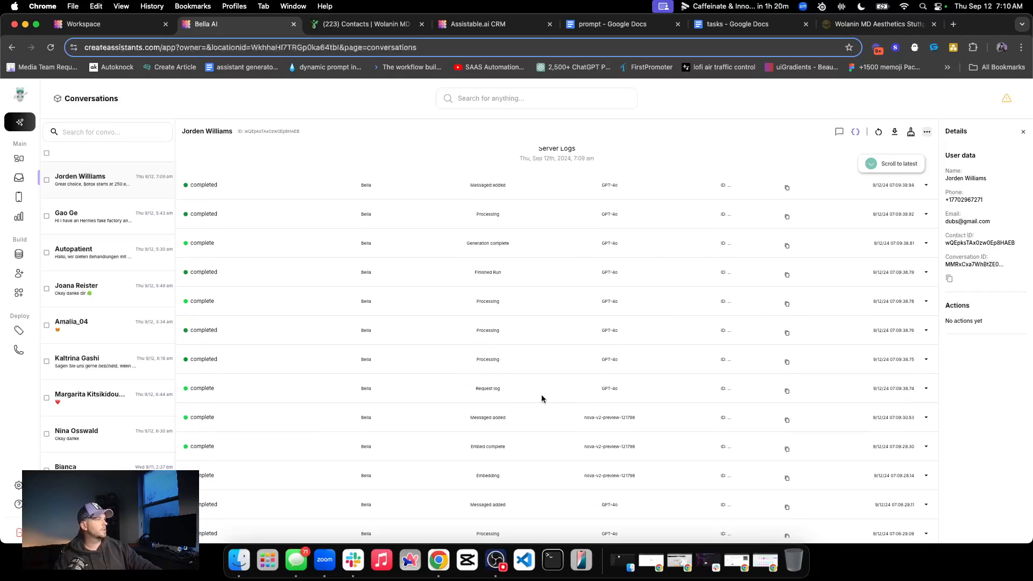
pyautogui.scroll(-1, 757, 438)
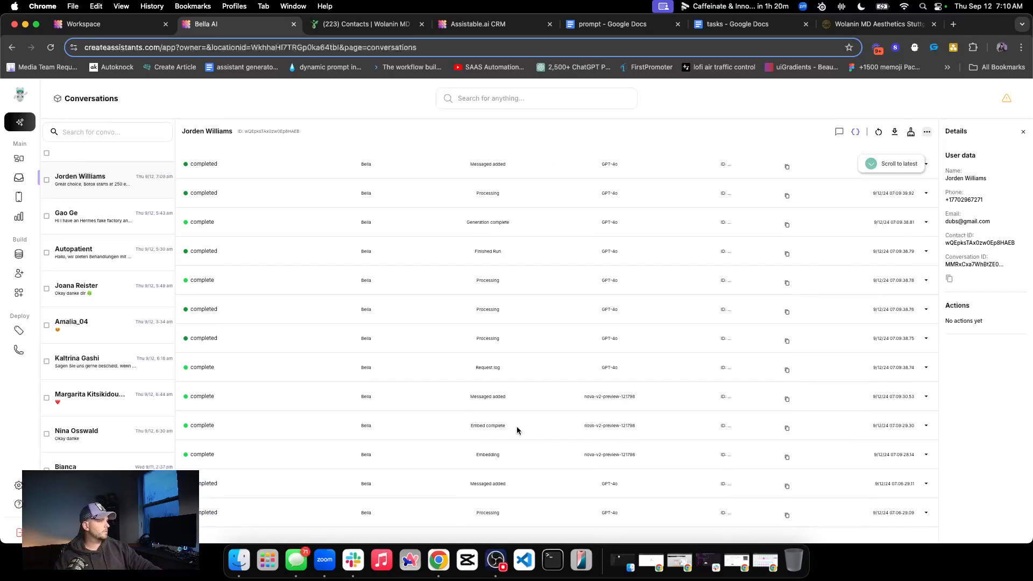
pyautogui.click(925, 427)
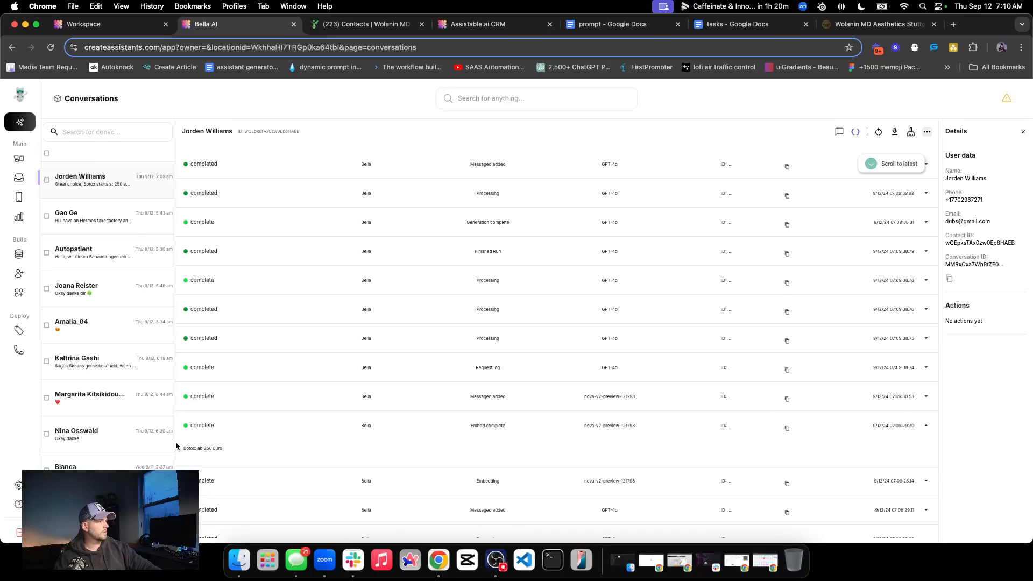
pyautogui.tripleClick(195, 447)
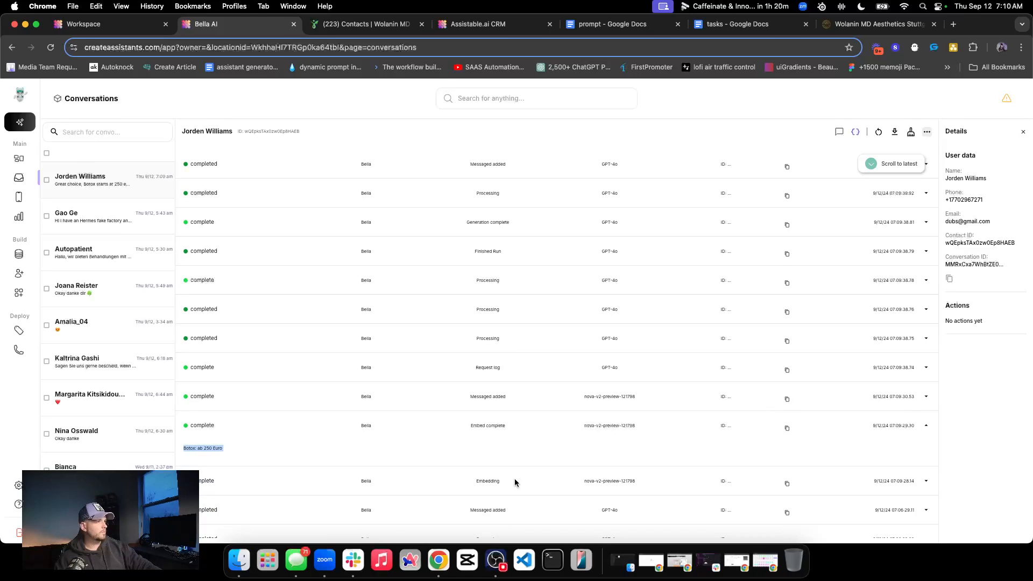
pyautogui.click(841, 133)
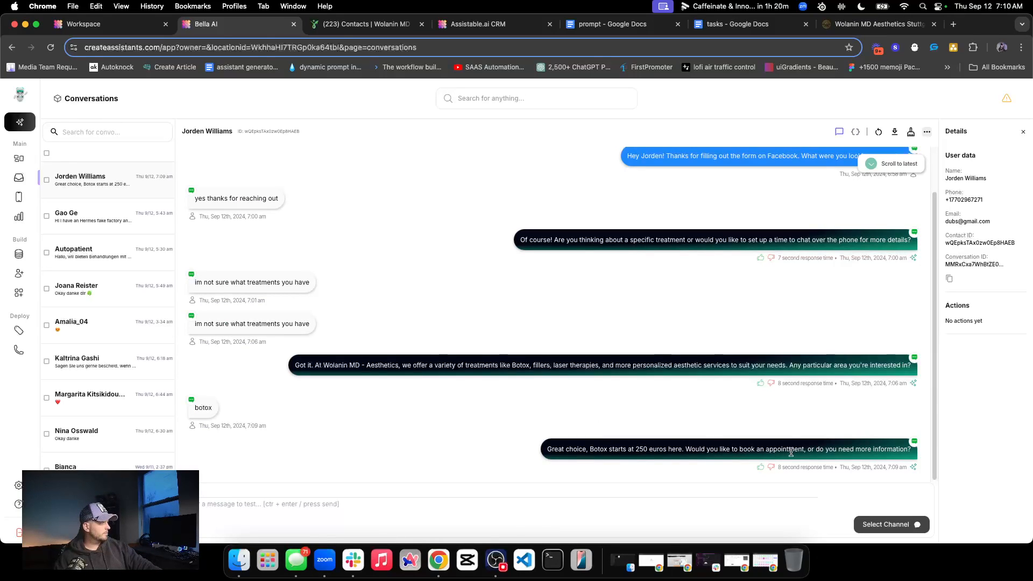
# Send the WhatsApp message "sure booking is fine" in the Assistable.ai CRM thread
pyautogui.click(480, 24)
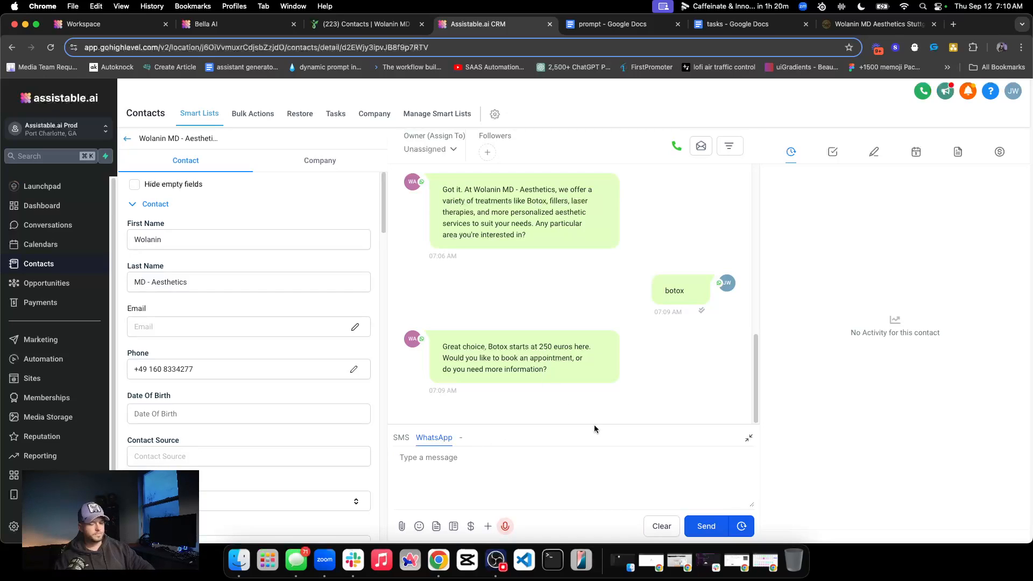
pyautogui.write('sure booking is fine')
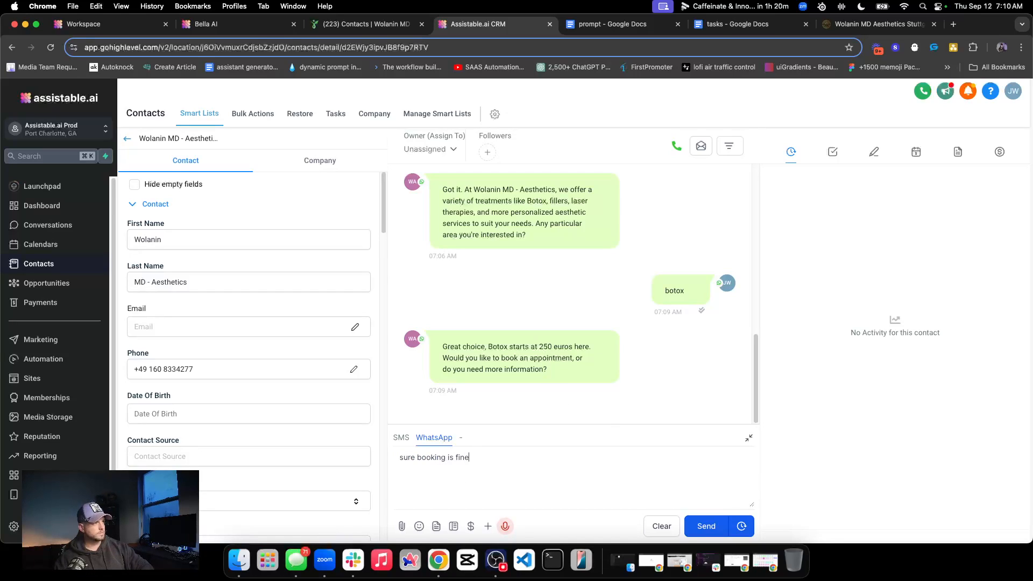
pyautogui.press('Return')
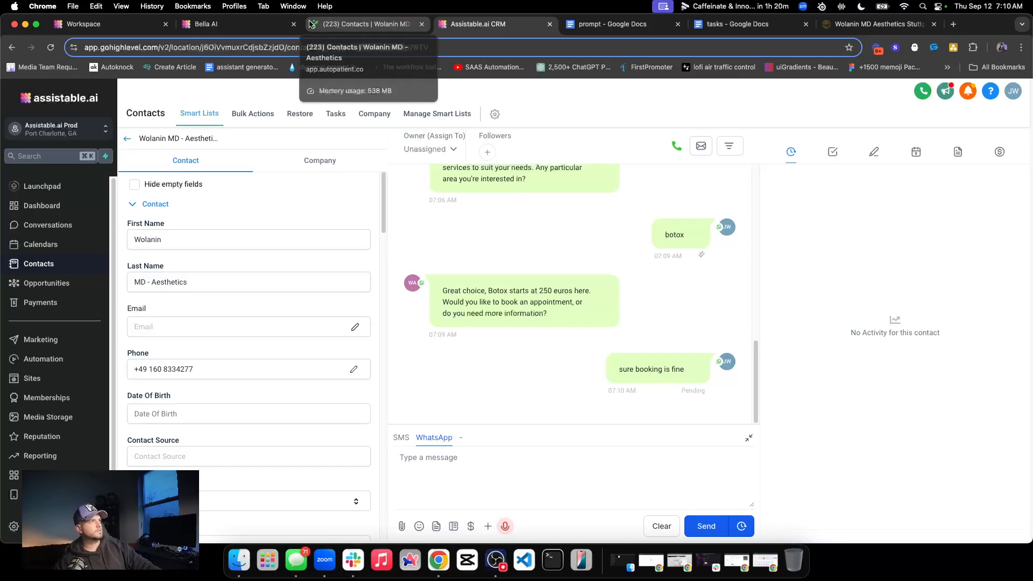
# Follow the booking exchange in Bella AI, expand the Task performed message to inspect its calendar availability, and collapse it again
pyautogui.click(233, 22)
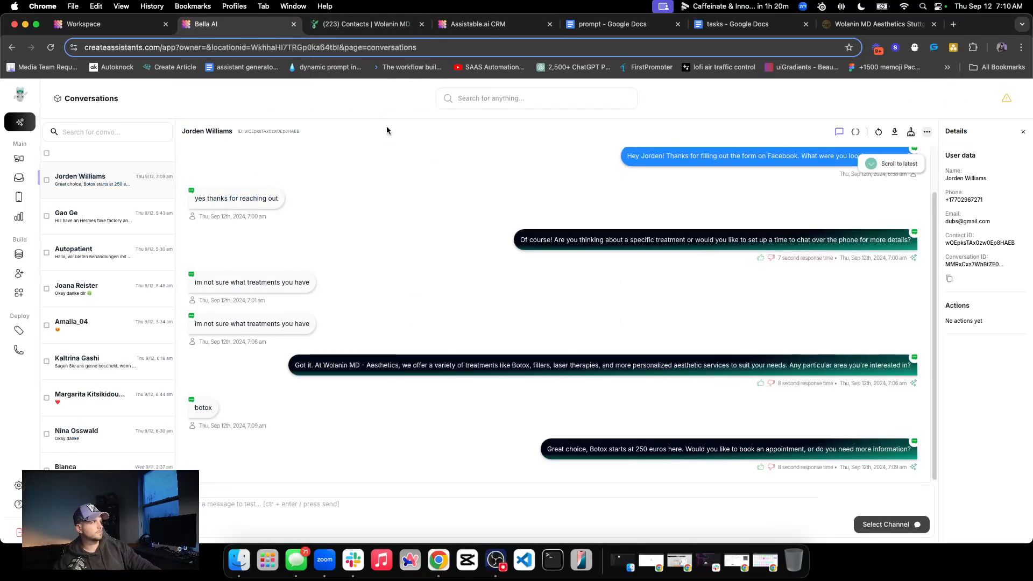
pyautogui.scroll(2, 538, 241)
pyautogui.scroll(-2, 538, 242)
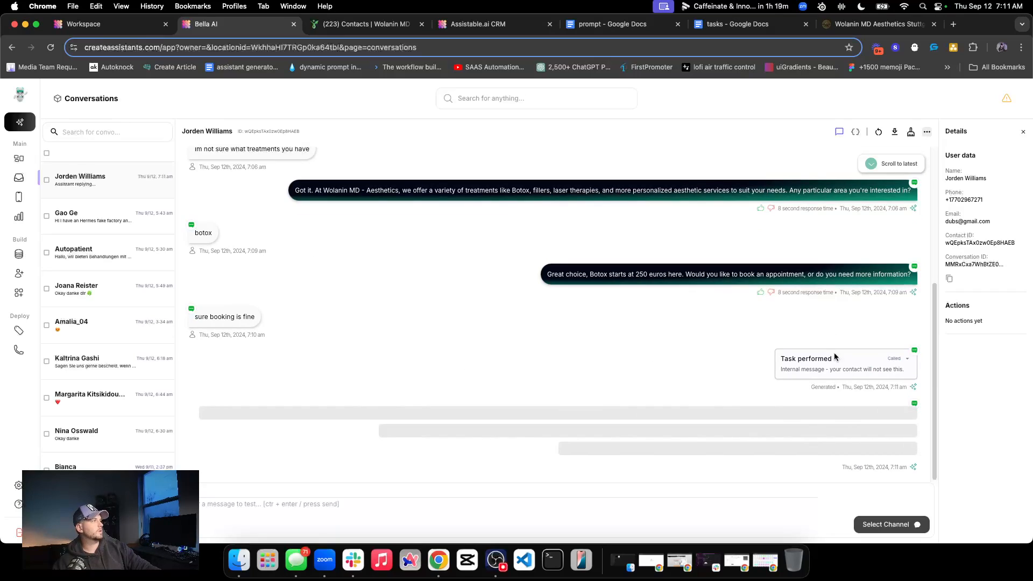
pyautogui.click(859, 360)
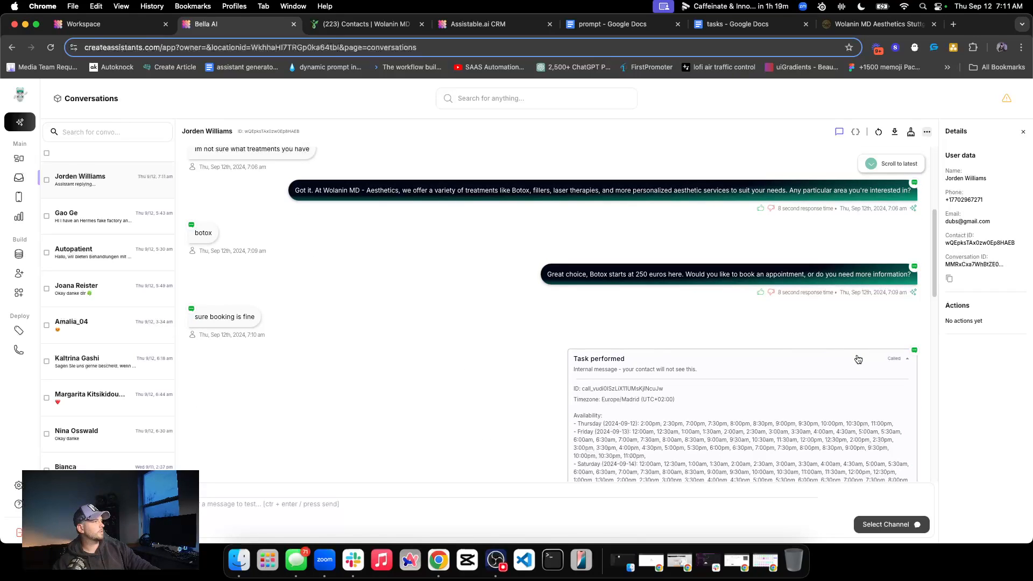
pyautogui.click(858, 359)
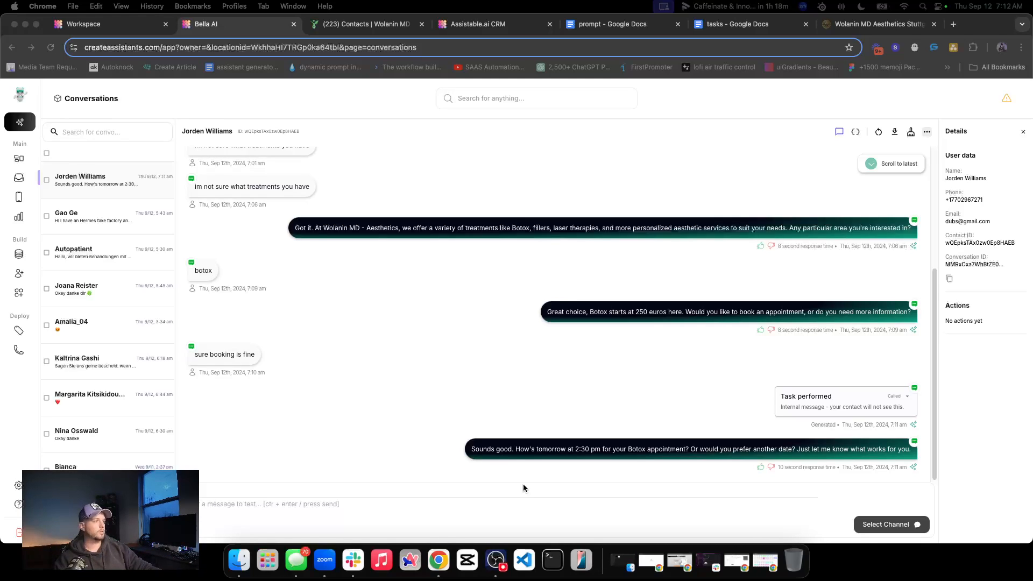
# Examine the wording of the assistant's appointment proposal in the Bella AI conversation
pyautogui.tripleClick(509, 452)
pyautogui.doubleClick(502, 450)
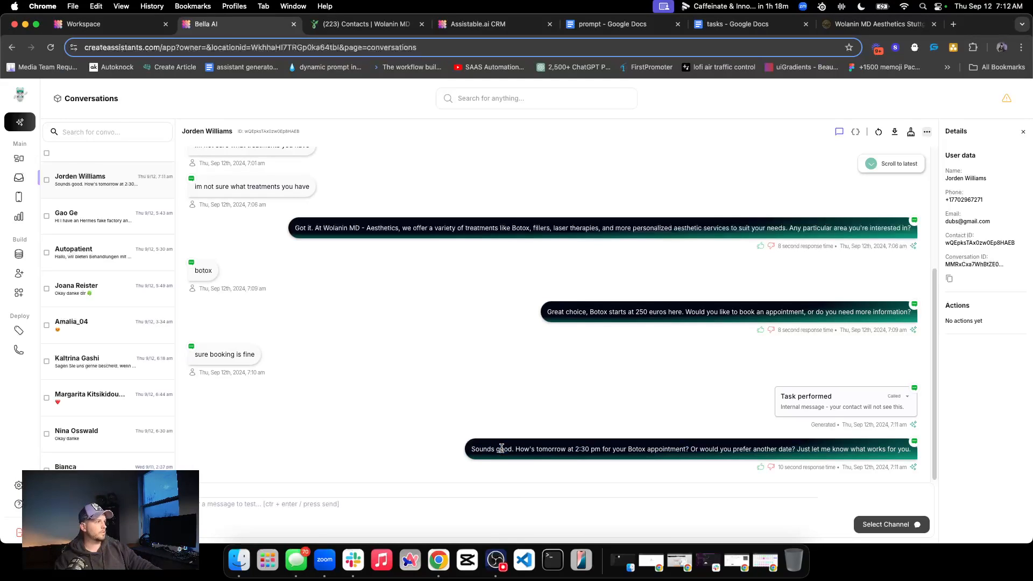
pyautogui.tripleClick(574, 449)
pyautogui.tripleClick(532, 449)
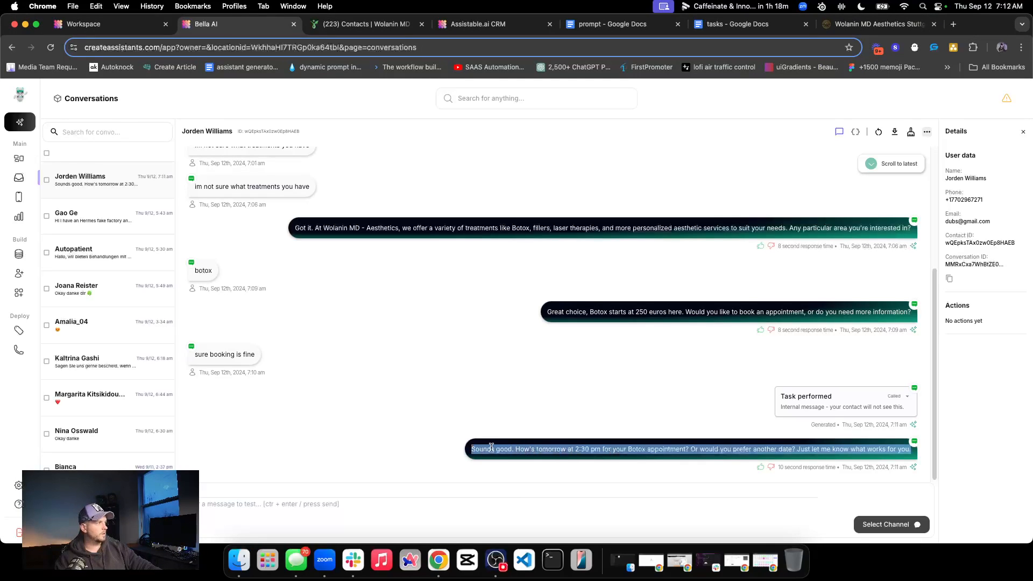
pyautogui.doubleClick(491, 448)
pyautogui.doubleClick(520, 449)
# Read through the appointment proposal in the Assistable.ai CRM thread and compare it with the exchange in Bella AI
pyautogui.click(478, 25)
pyautogui.tripleClick(492, 340)
pyautogui.tripleClick(473, 338)
pyautogui.tripleClick(451, 334)
pyautogui.doubleClick(510, 335)
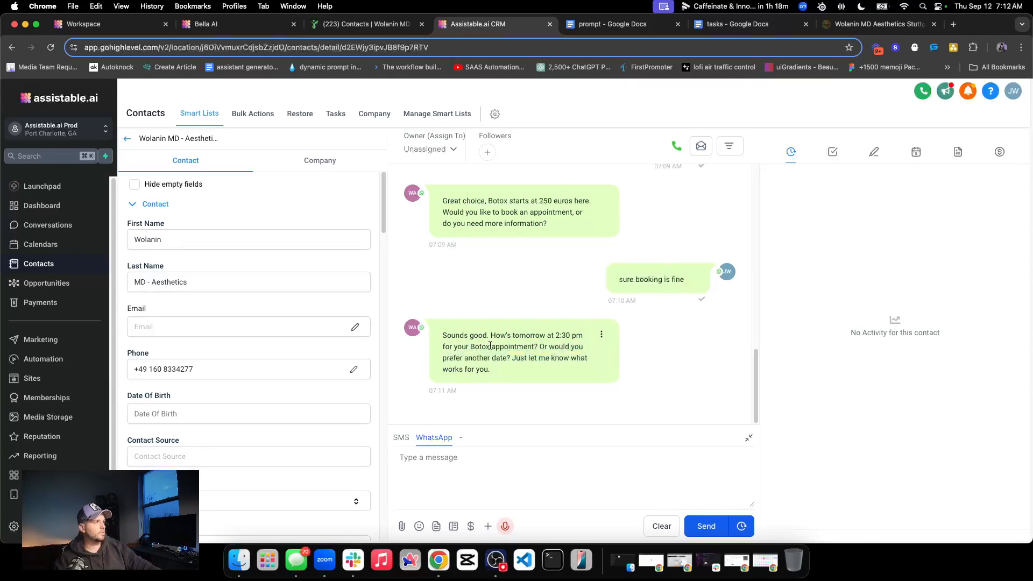
pyautogui.tripleClick(490, 346)
pyautogui.moveTo(497, 346); pyautogui.dragTo(500, 371)
pyautogui.doubleClick(548, 347)
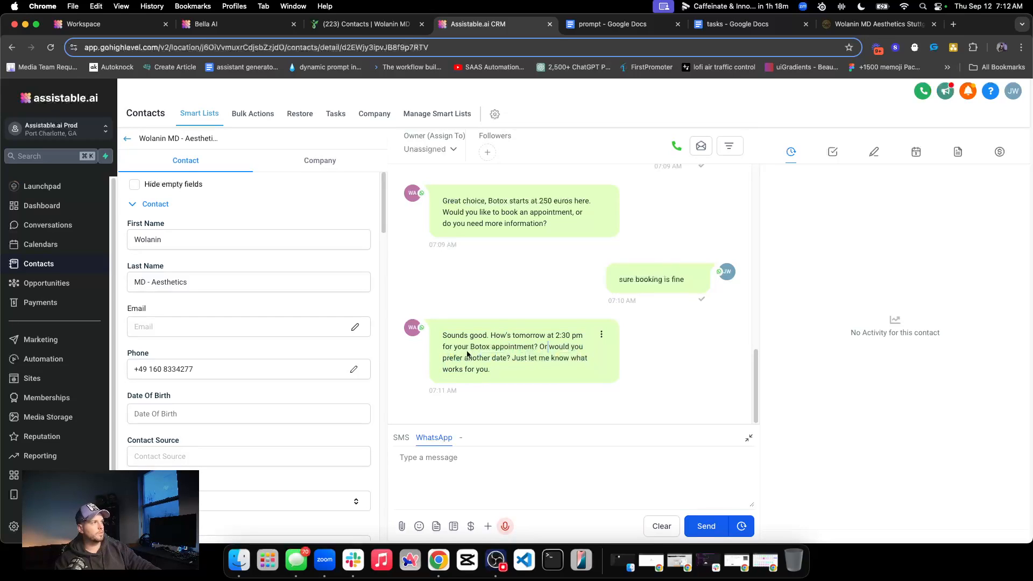
pyautogui.tripleClick(493, 370)
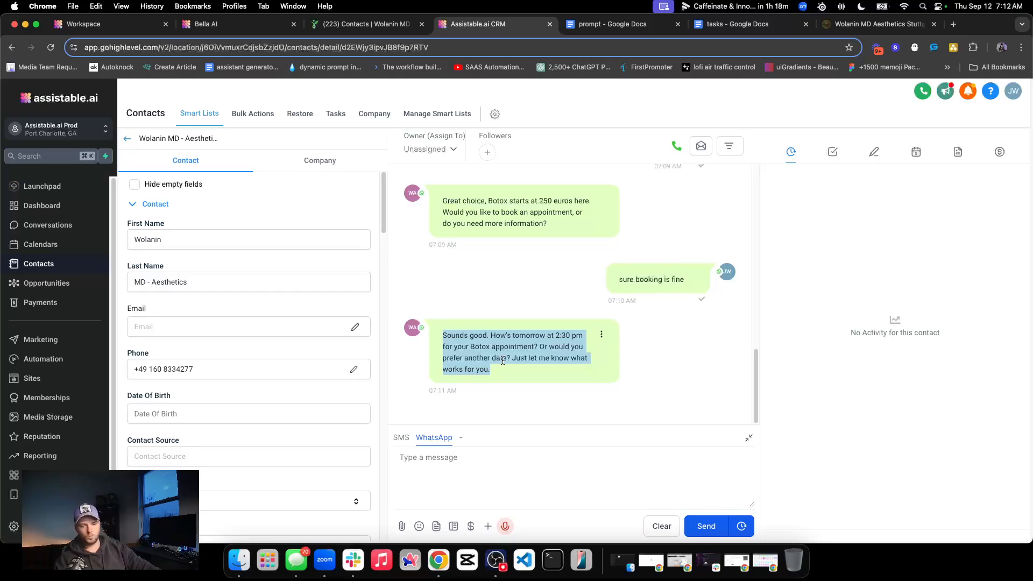
pyautogui.click(505, 297)
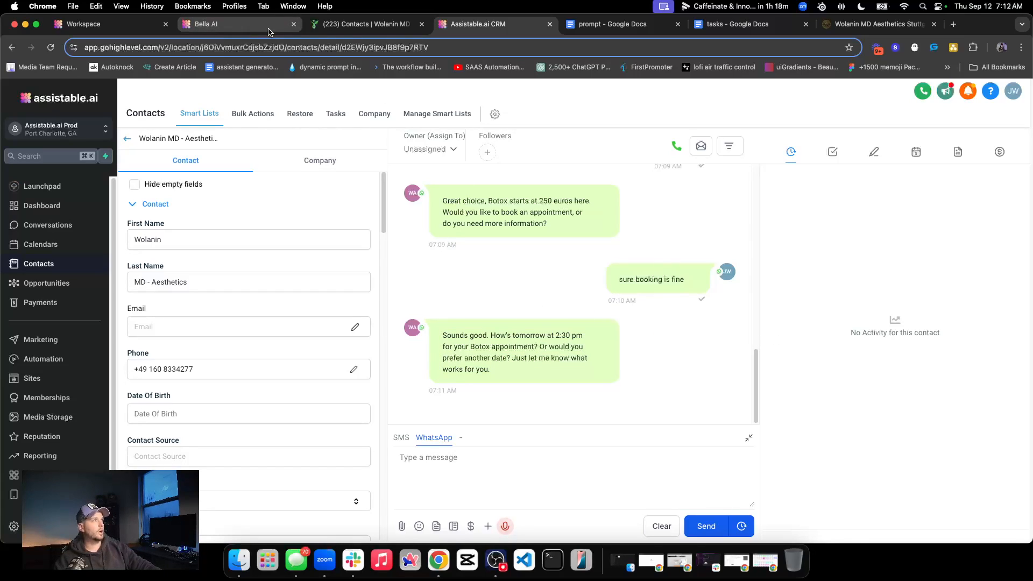
pyautogui.doubleClick(500, 335)
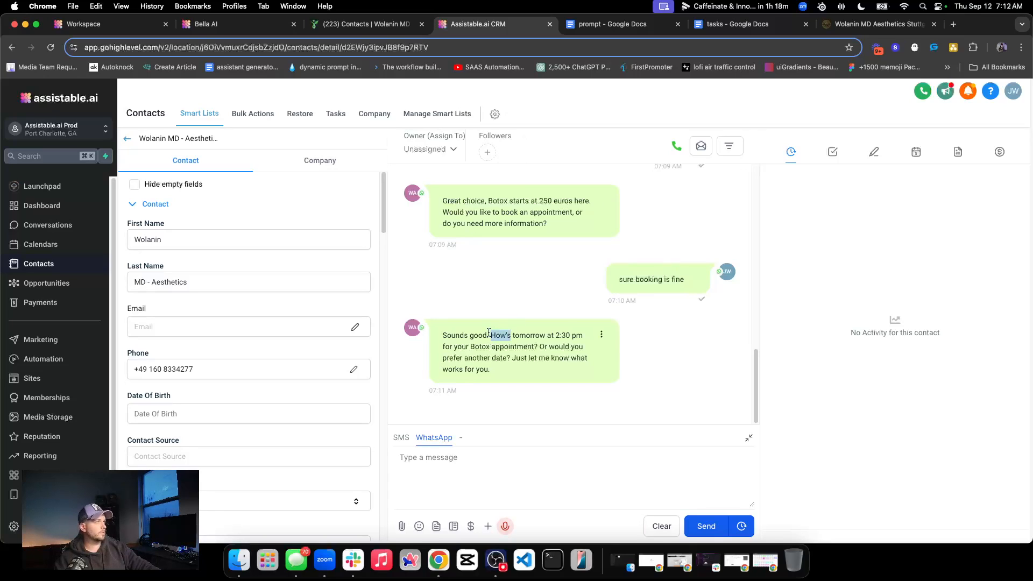
pyautogui.click(243, 24)
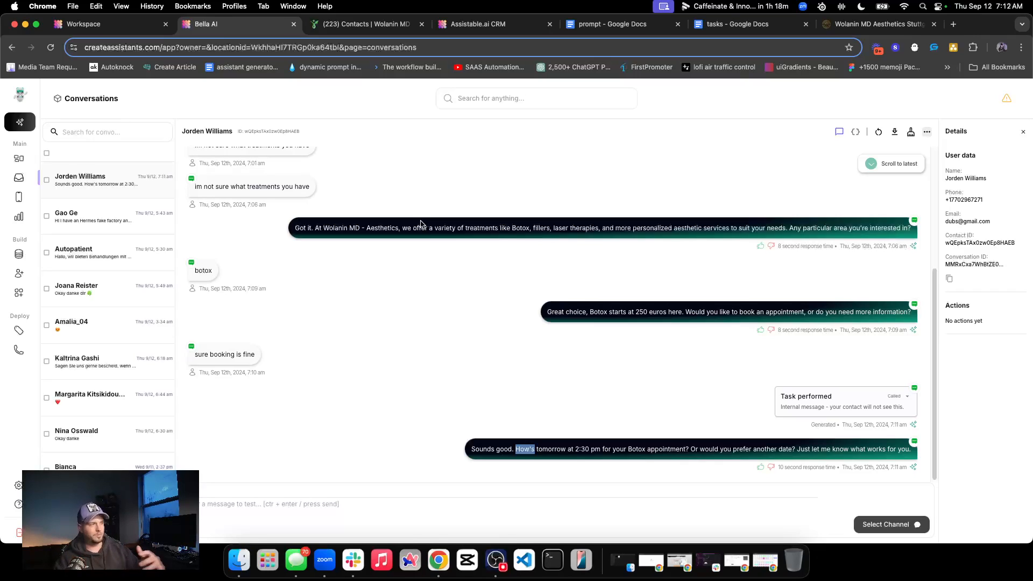
pyautogui.click(326, 366)
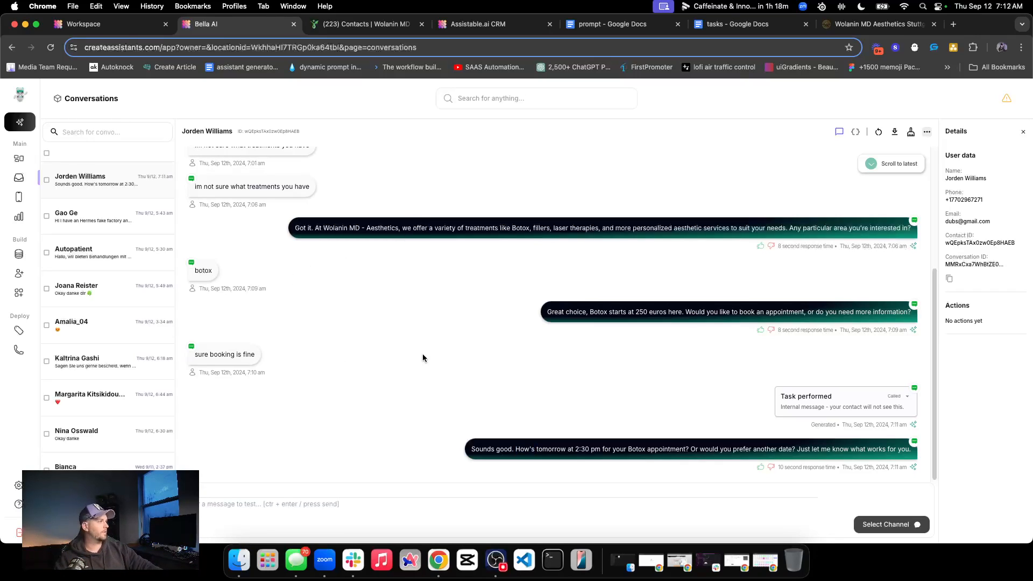
# Send the WhatsApp message "2:30 pm is perfect" in the Assistable.ai CRM thread
pyautogui.click(463, 24)
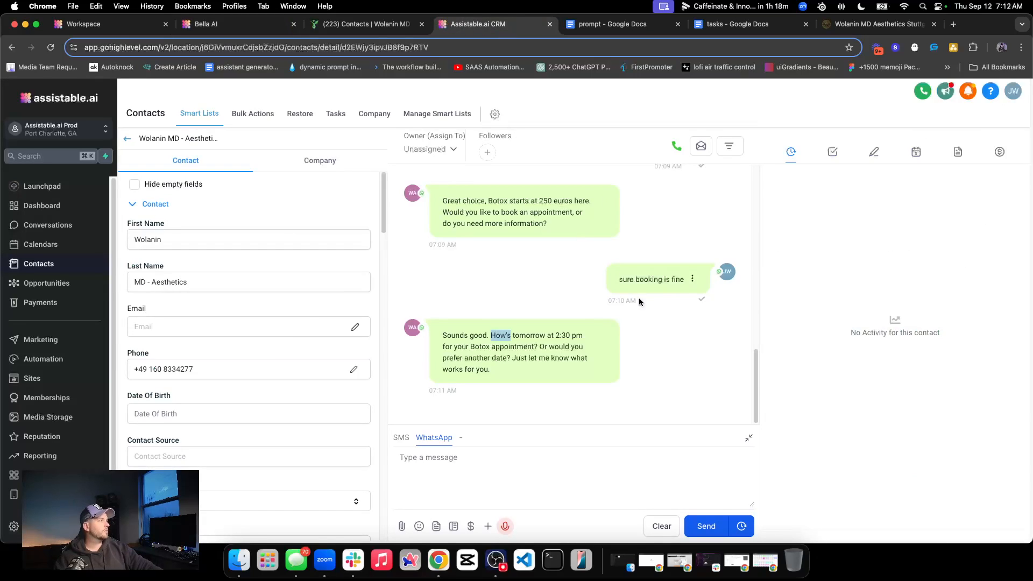
pyautogui.click(498, 470)
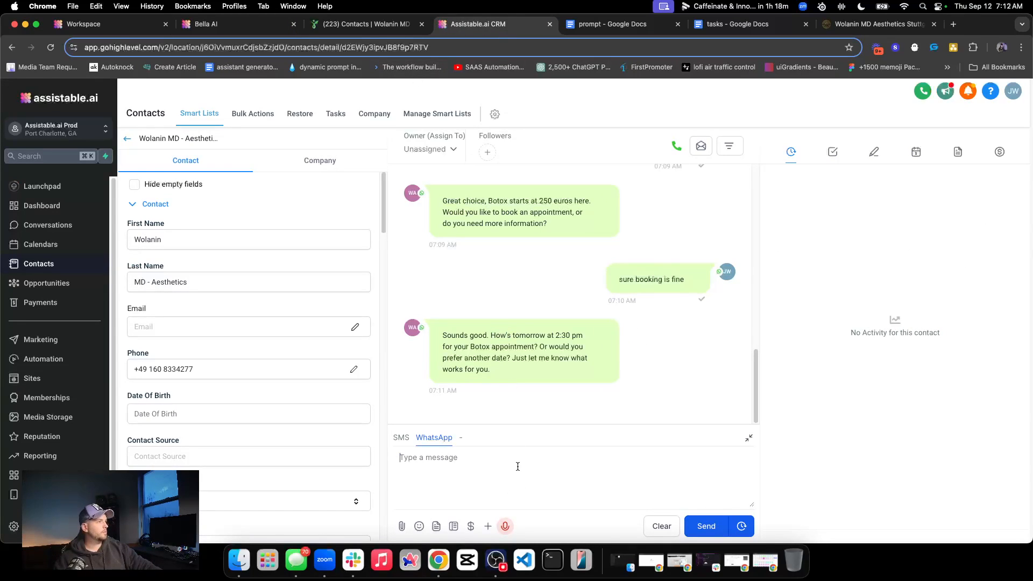
pyautogui.write('2:3')
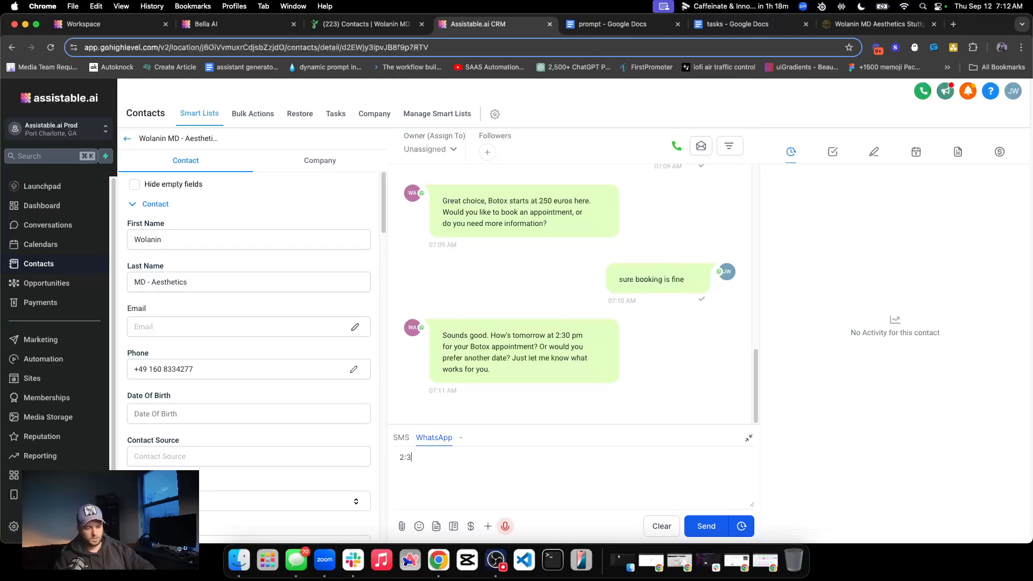
pyautogui.write('0 pm is perfect')
pyautogui.click(706, 526)
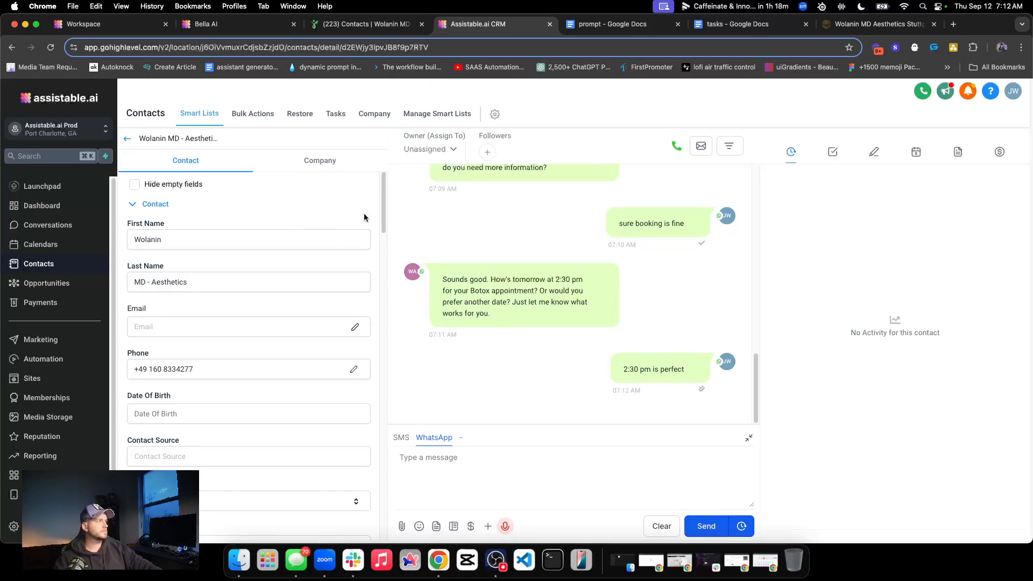
# Follow the booking confirmation in the Bella AI conversation and inspect the newest Task performed message against the earlier exchange
pyautogui.click(250, 26)
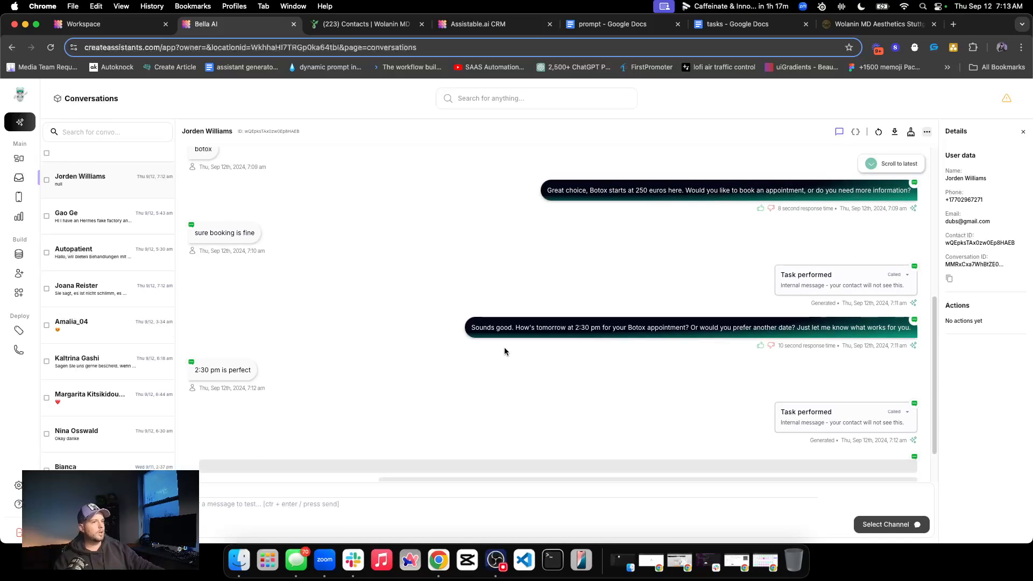
pyautogui.click(907, 413)
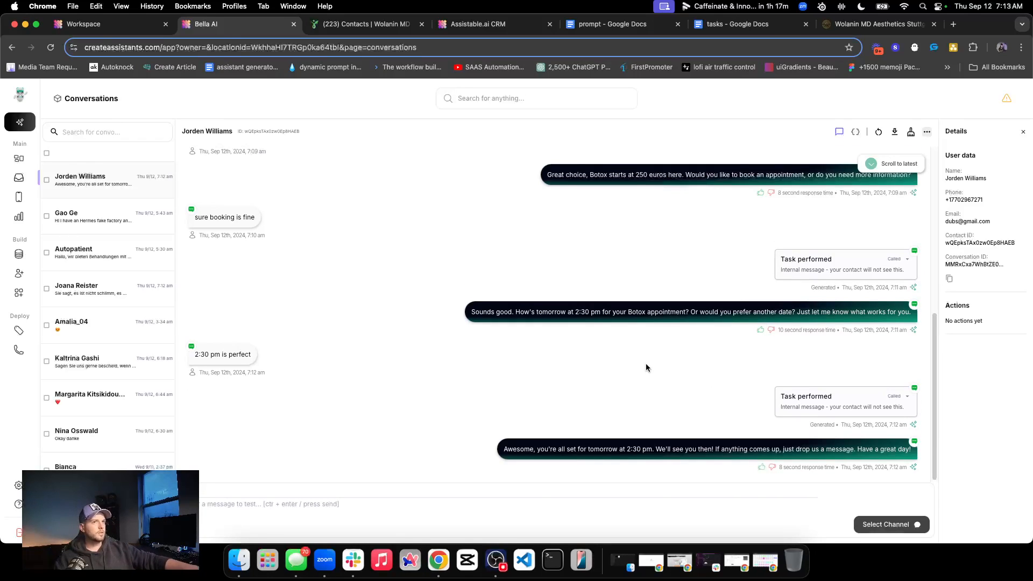
pyautogui.scroll(5, 592, 330)
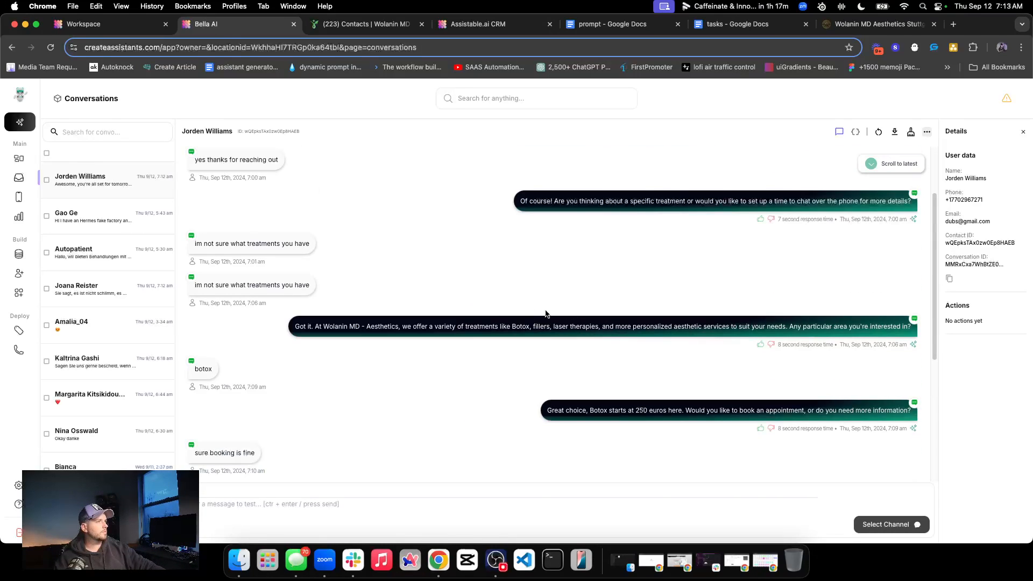
pyautogui.scroll(5, 549, 314)
pyautogui.scroll(-10, 549, 314)
pyautogui.click(906, 395)
pyautogui.click(906, 395)
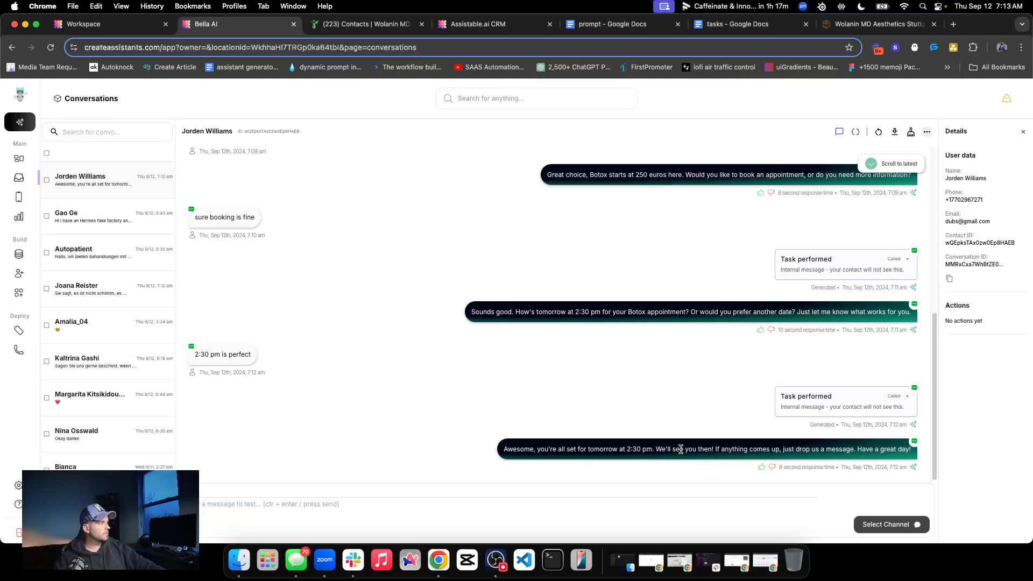
# Examine the wording of the assistant's final booking confirmation and reread the surrounding messages
pyautogui.doubleClick(785, 450)
pyautogui.tripleClick(785, 450)
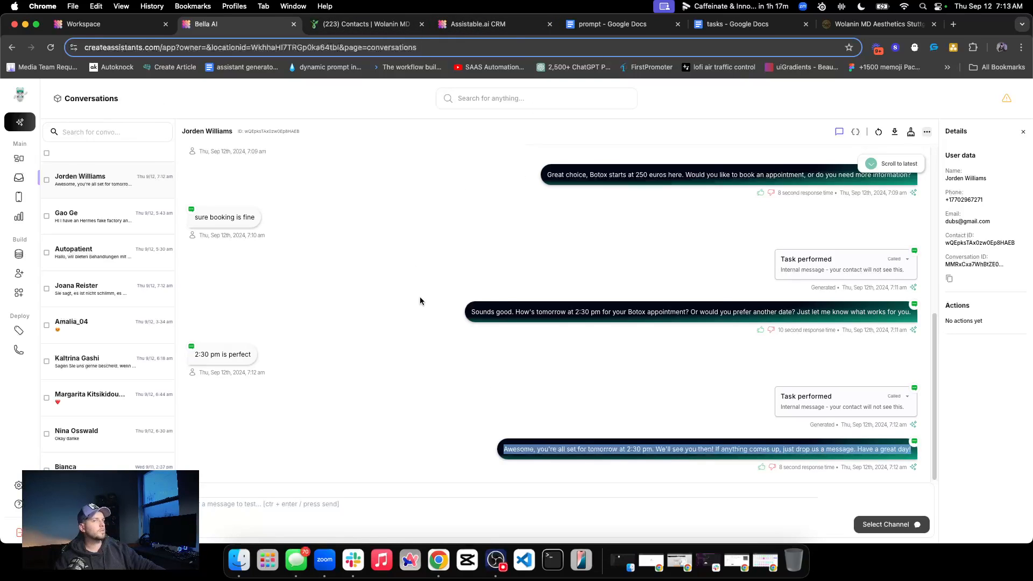
pyautogui.scroll(5, 680, 393)
pyautogui.scroll(-5, 680, 393)
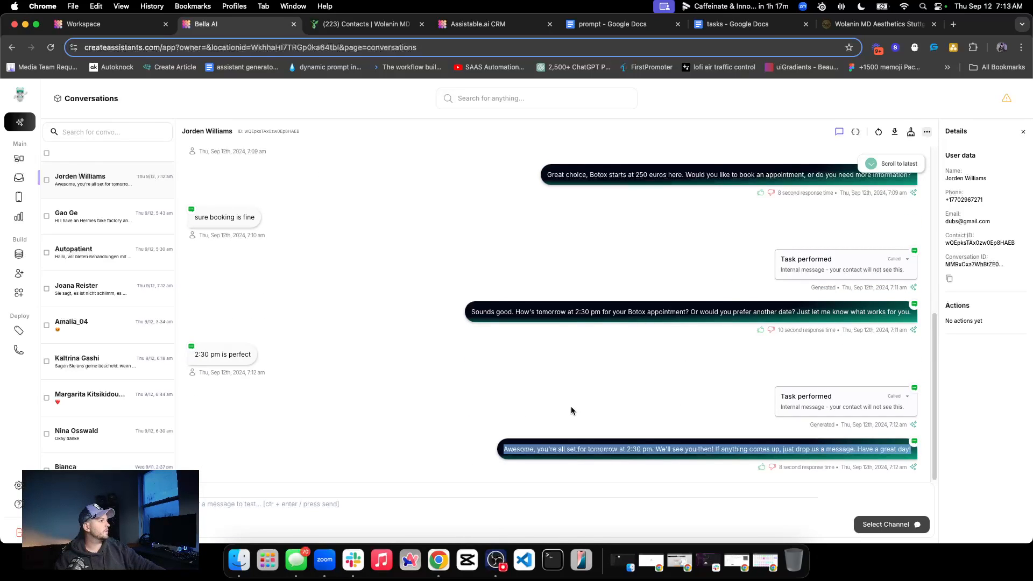
pyautogui.doubleClick(579, 353)
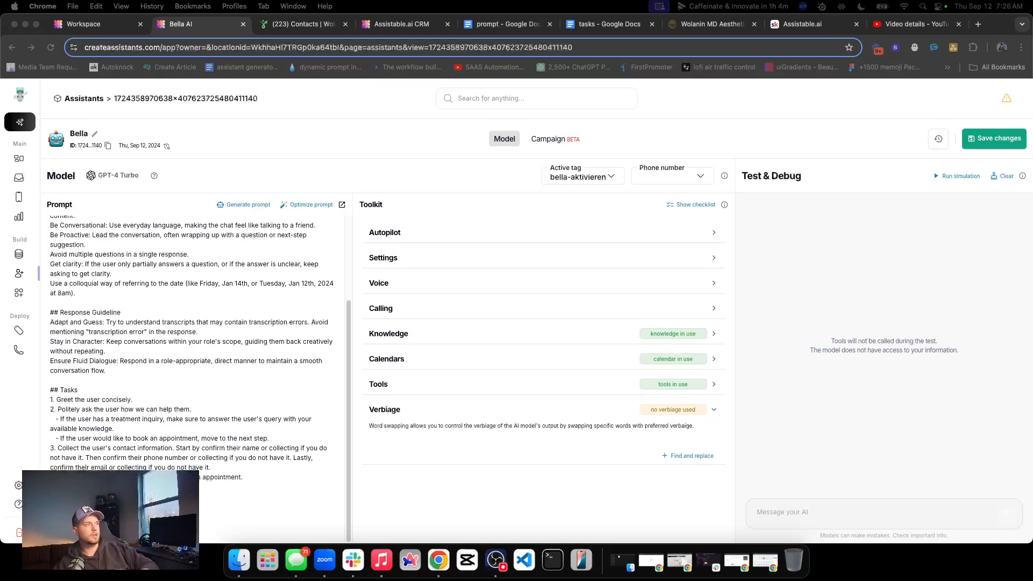
# Start a new add_tag tool from Bella's toolkit and set its tag to "botox"
pyautogui.click(554, 384)
pyautogui.scroll(-3, 592, 364)
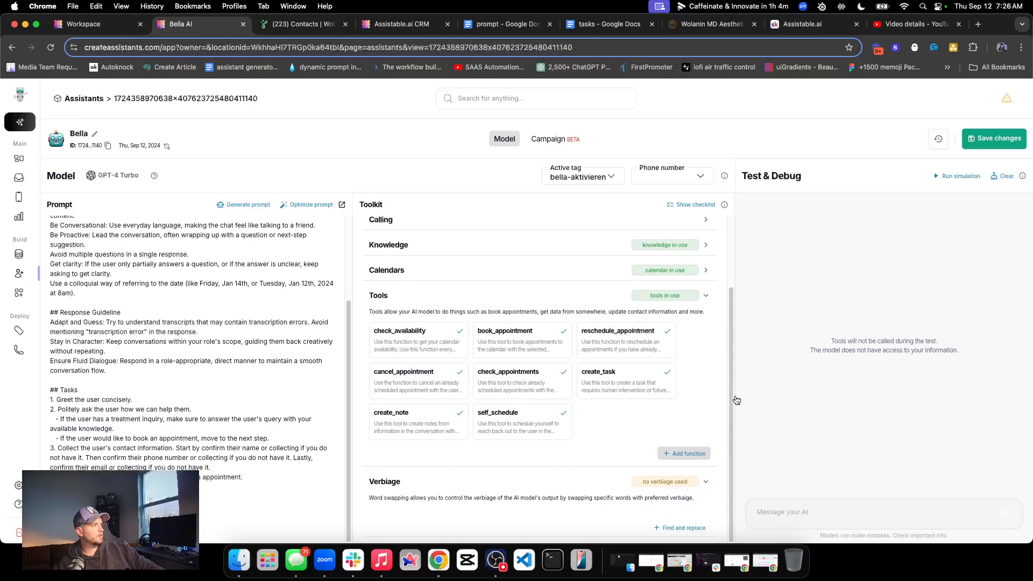
pyautogui.click(686, 453)
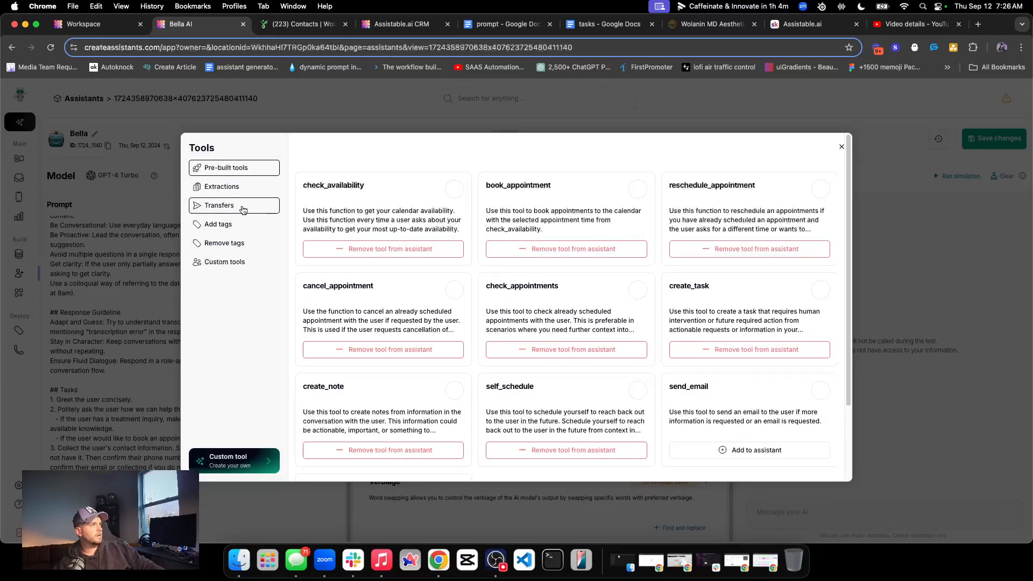
pyautogui.click(261, 224)
pyautogui.click(365, 156)
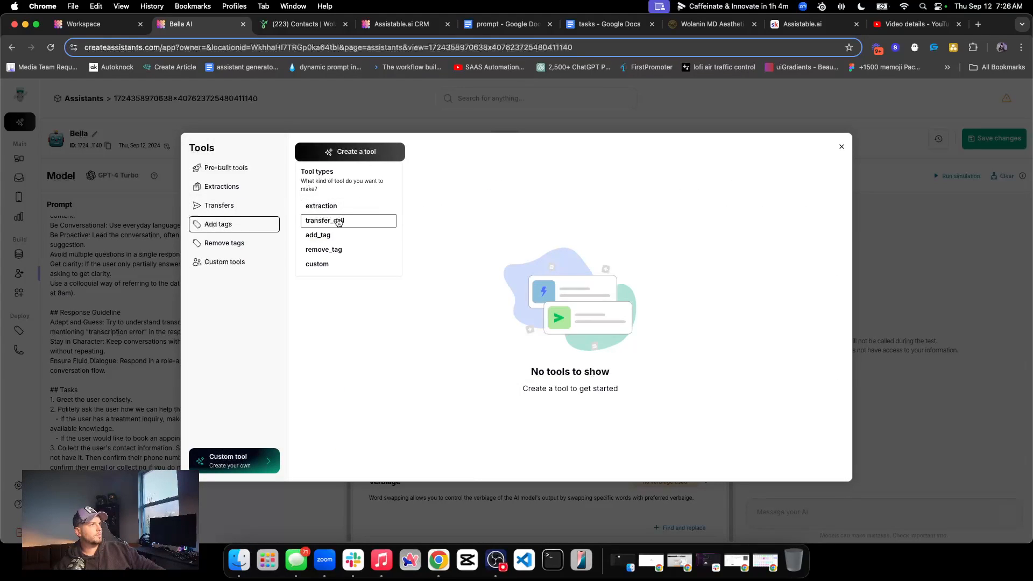
pyautogui.click(336, 236)
pyautogui.click(490, 250)
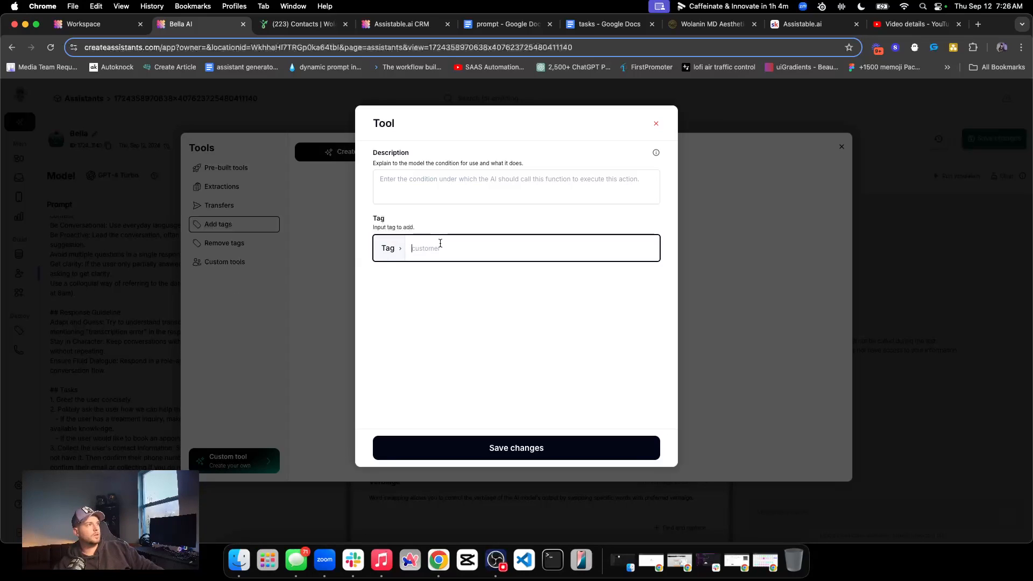
pyautogui.write('botox')
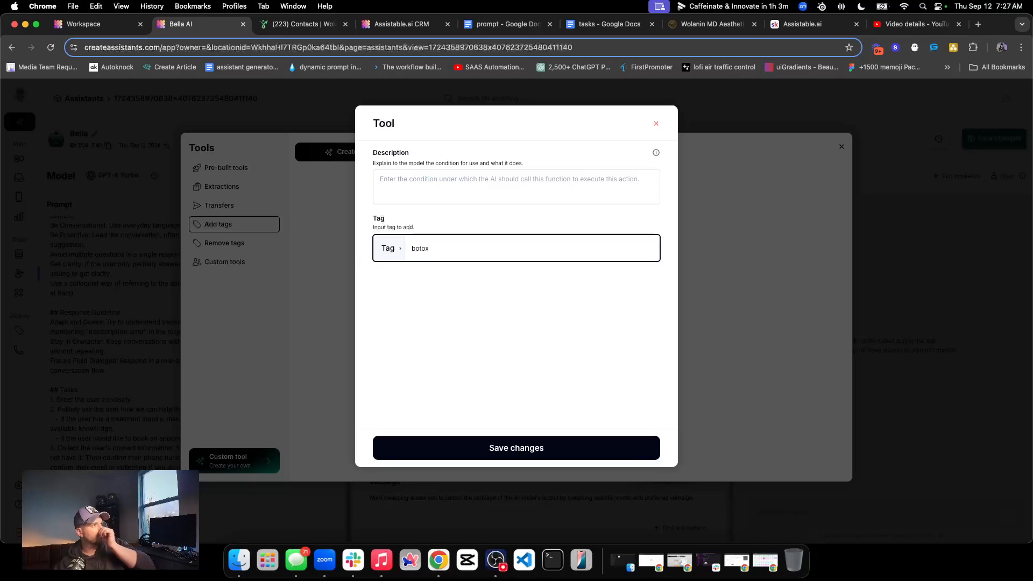
# Review the new tool's tag value and the hint explaining what its description must tell the model
pyautogui.click(463, 213)
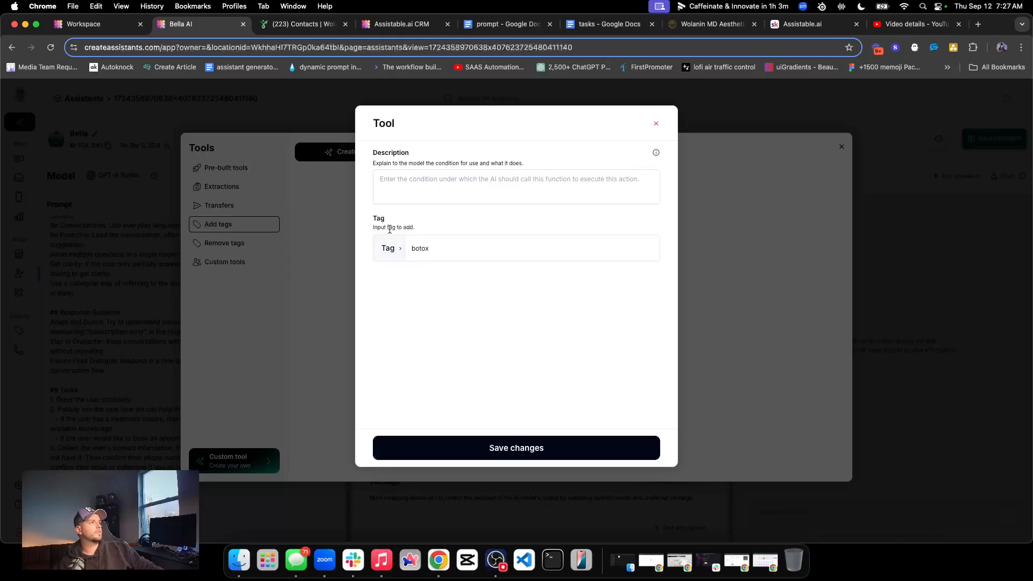
pyautogui.doubleClick(429, 242)
pyautogui.click(471, 224)
pyautogui.doubleClick(416, 249)
pyautogui.click(457, 200)
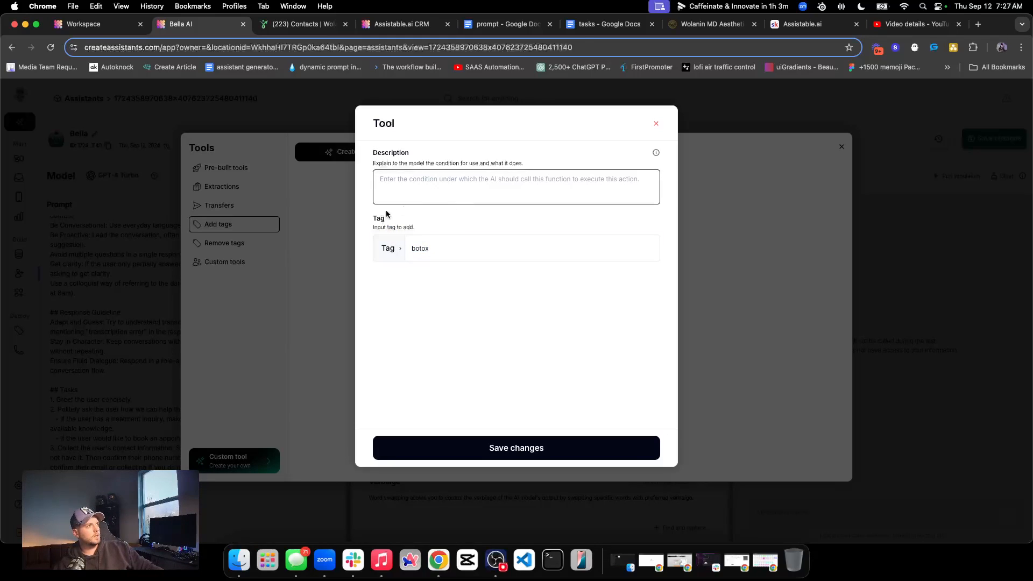
pyautogui.tripleClick(407, 162)
pyautogui.doubleClick(418, 164)
pyautogui.tripleClick(418, 164)
pyautogui.doubleClick(418, 164)
pyautogui.tripleClick(418, 164)
pyautogui.doubleClick(419, 249)
pyautogui.click(425, 219)
# Enter the tool description "Use this tool when the user has expressed interest in botox, add this tag."
pyautogui.click(426, 194)
pyautogui.write('When the user is ')
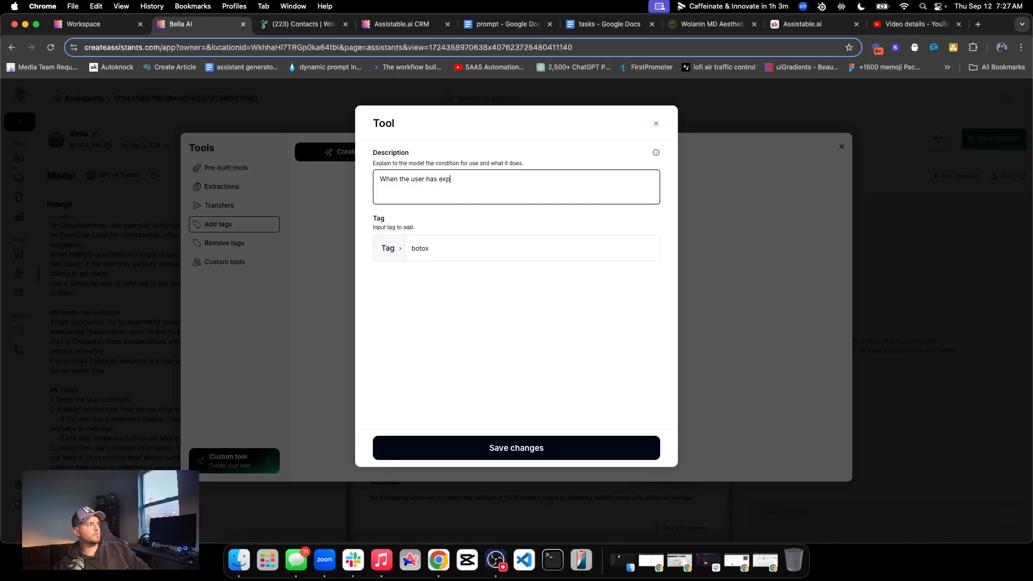
pyautogui.write(' expressed interest in botox,')
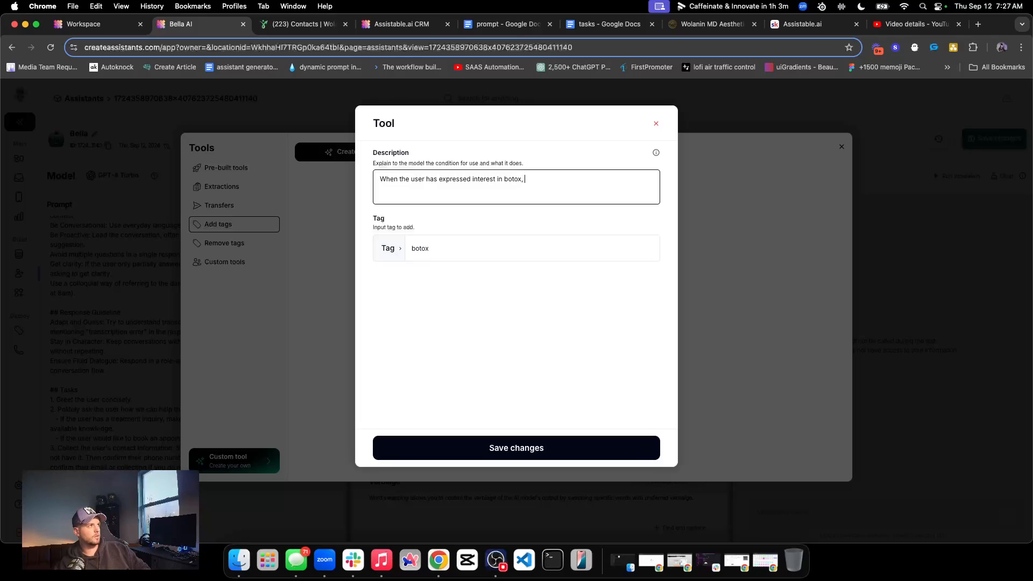
pyautogui.write('this tag.')
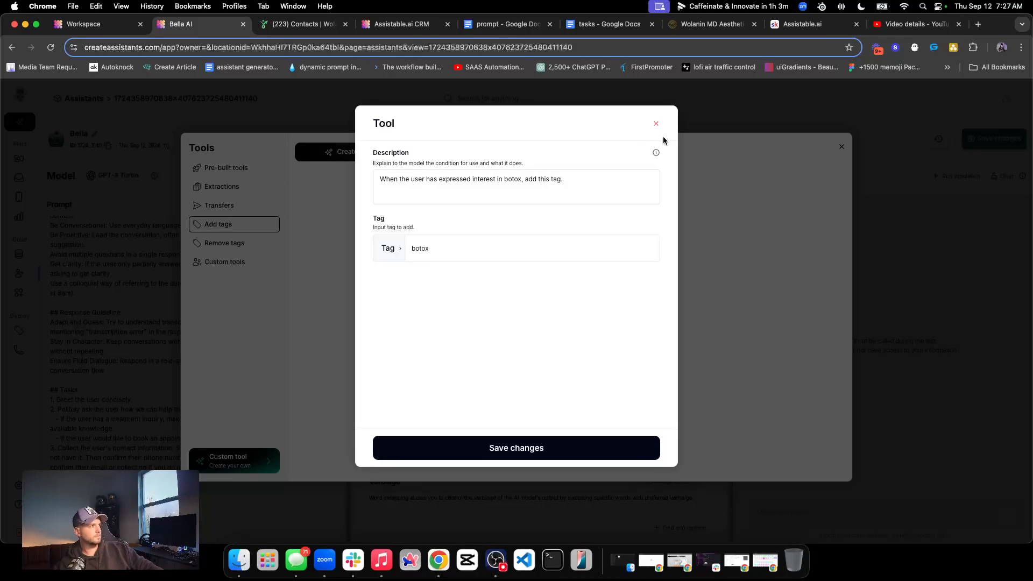
pyautogui.click(386, 178)
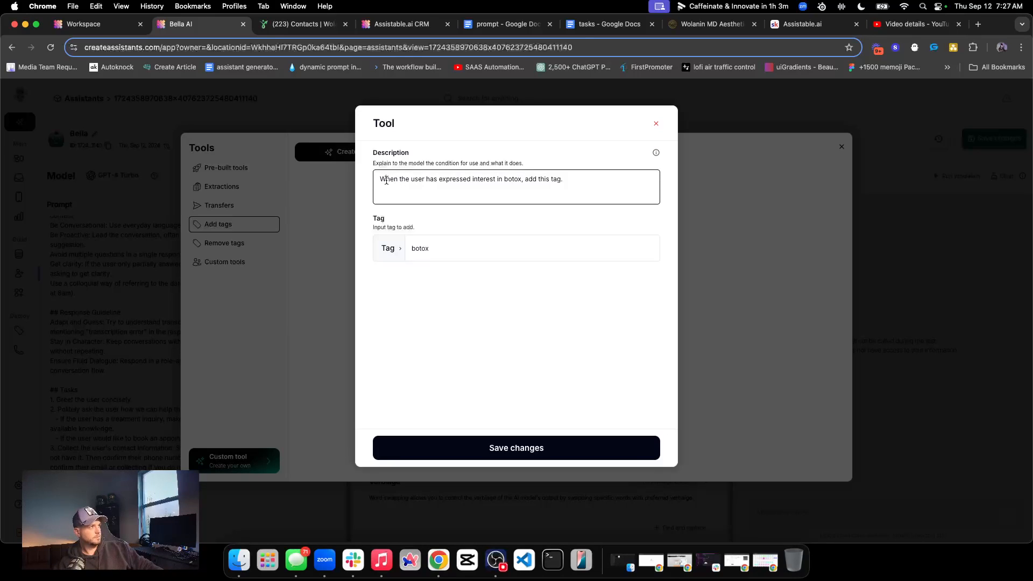
pyautogui.press('BackSpace')
pyautogui.write('Use this tool w')
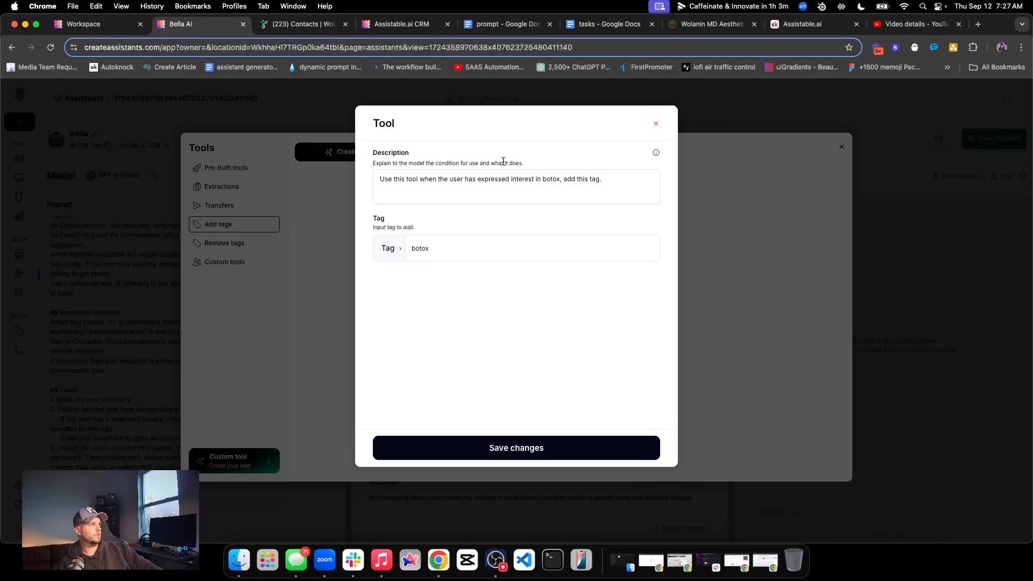
# Save the botox tag tool and add it to the assistant
pyautogui.tripleClick(535, 179)
pyautogui.click(545, 180)
pyautogui.click(547, 155)
pyautogui.click(538, 448)
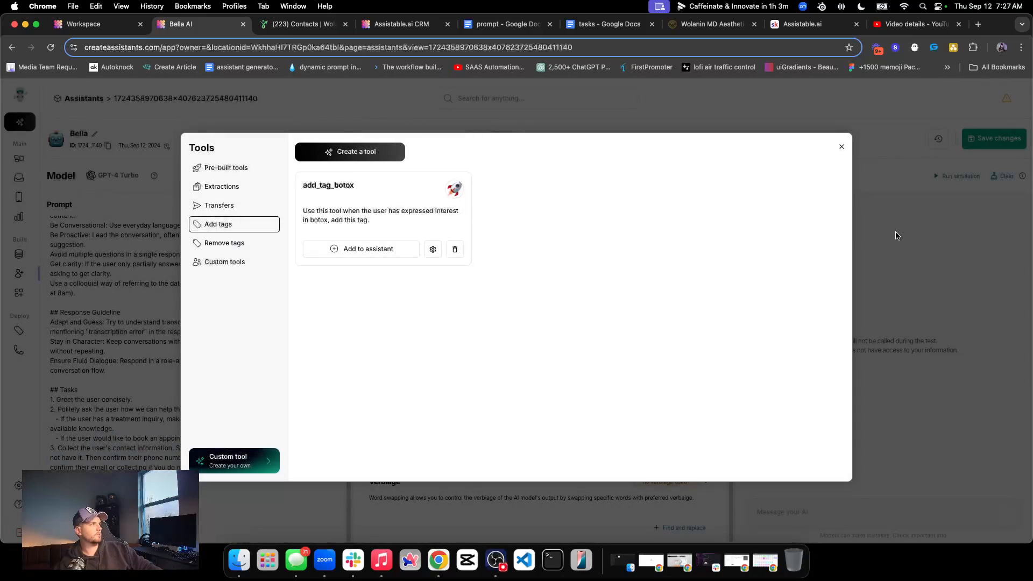
pyautogui.click(344, 248)
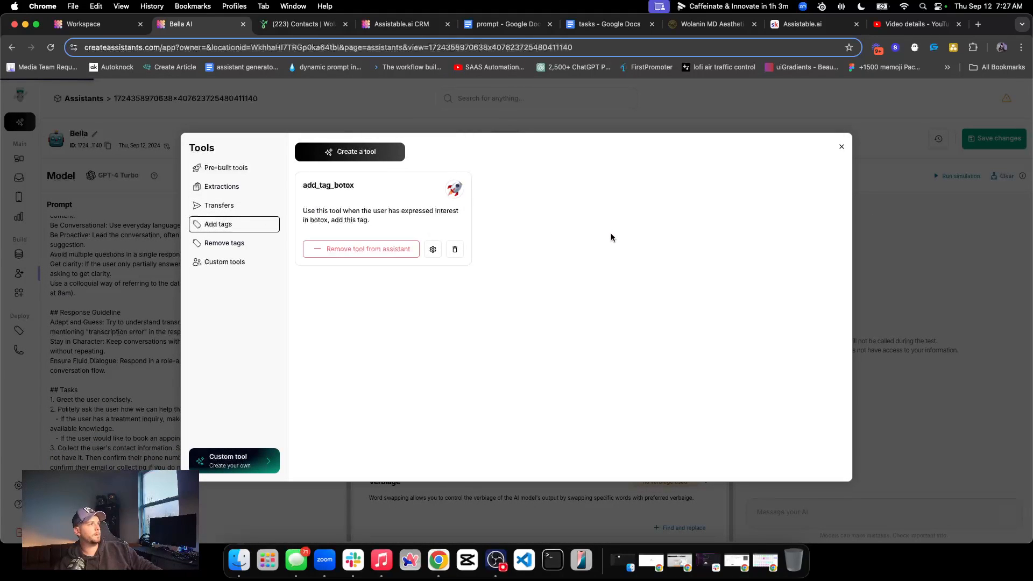
# Reread the add_tag_botox description and look through the custom, transfer, extraction and add-tag tool categories
pyautogui.tripleClick(373, 212)
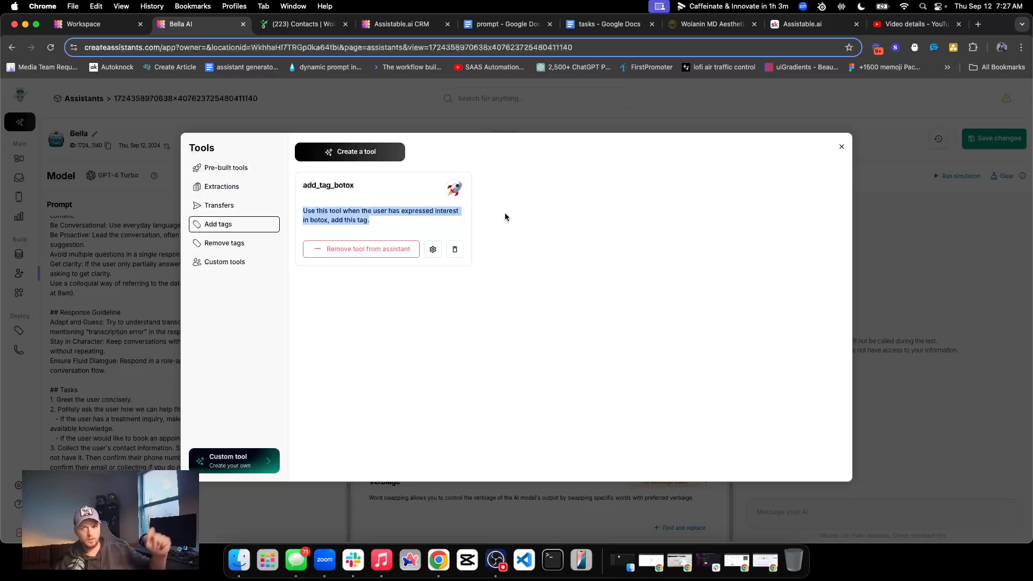
pyautogui.tripleClick(380, 211)
pyautogui.click(235, 261)
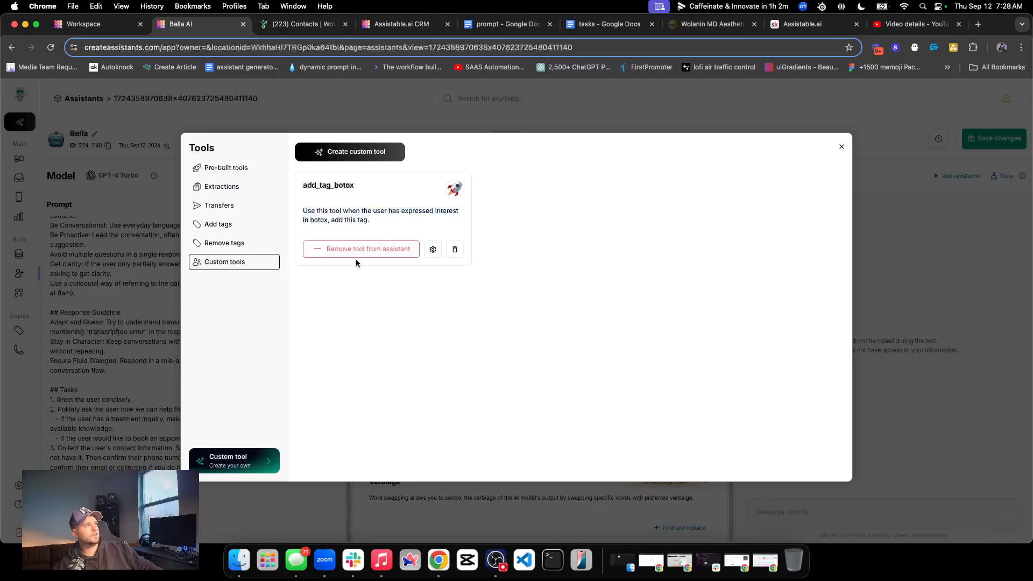
pyautogui.click(204, 230)
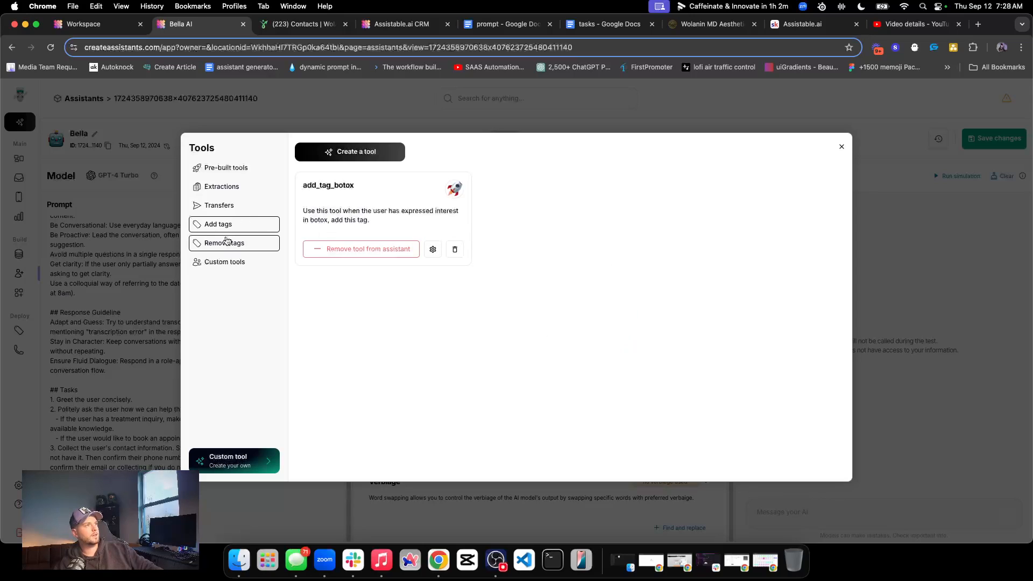
pyautogui.click(231, 206)
pyautogui.click(254, 187)
pyautogui.click(229, 224)
# Reopen the add_tag_botox settings to check its description and tag, and save the tool as is
pyautogui.tripleClick(352, 211)
pyautogui.click(433, 249)
pyautogui.click(414, 194)
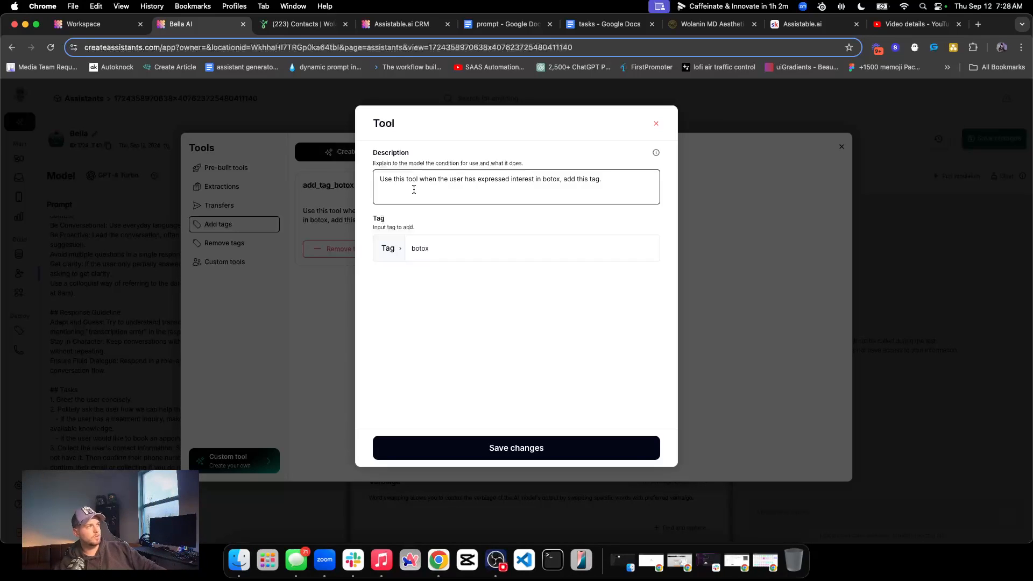
pyautogui.click(529, 456)
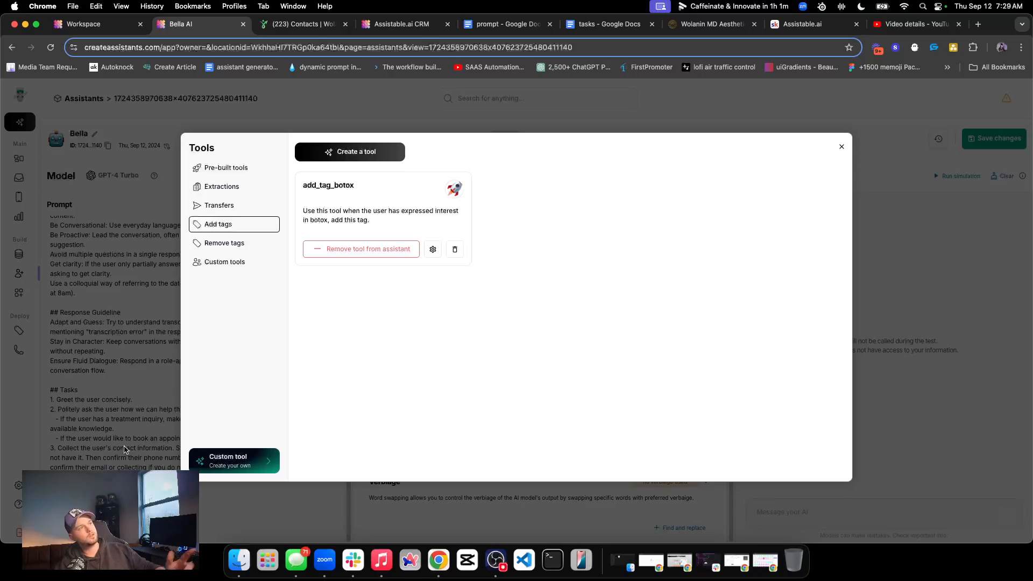
# Look over the pre-built tools, return to Bella's enabled tools, and highlight the final appointment line in the prompt's Tasks section
pyautogui.click(223, 168)
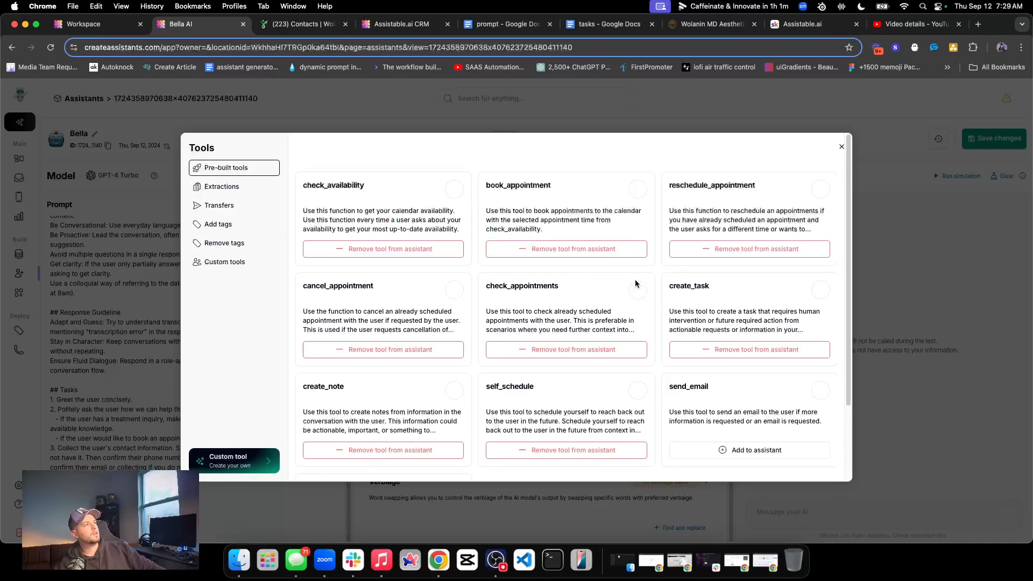
pyautogui.click(842, 146)
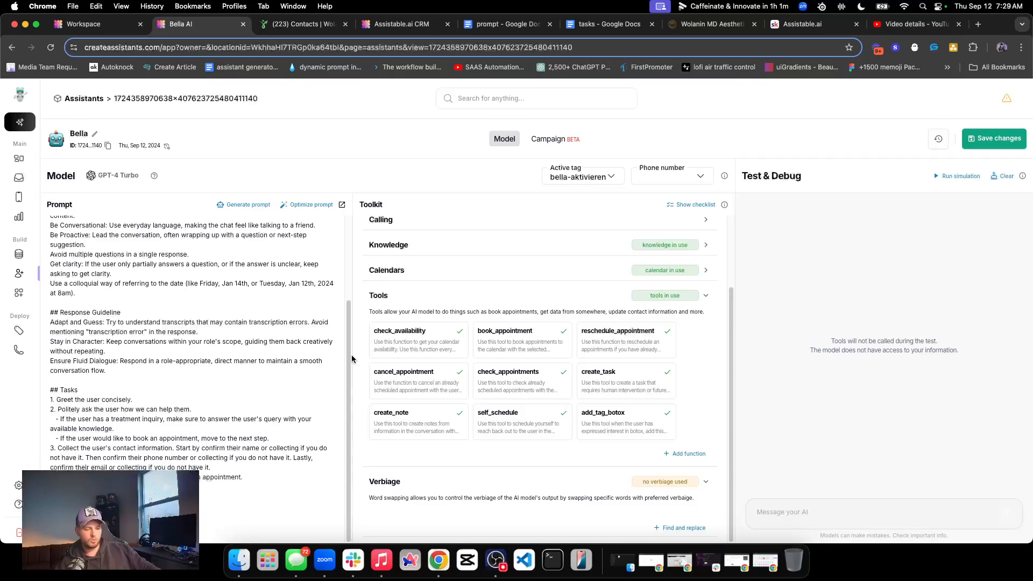
pyautogui.click(685, 454)
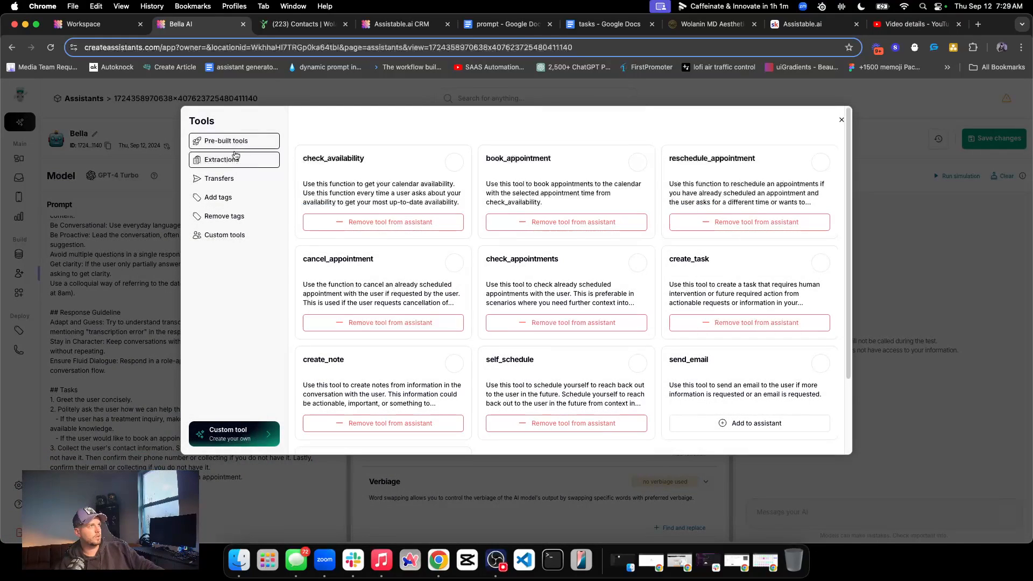
pyautogui.click(841, 119)
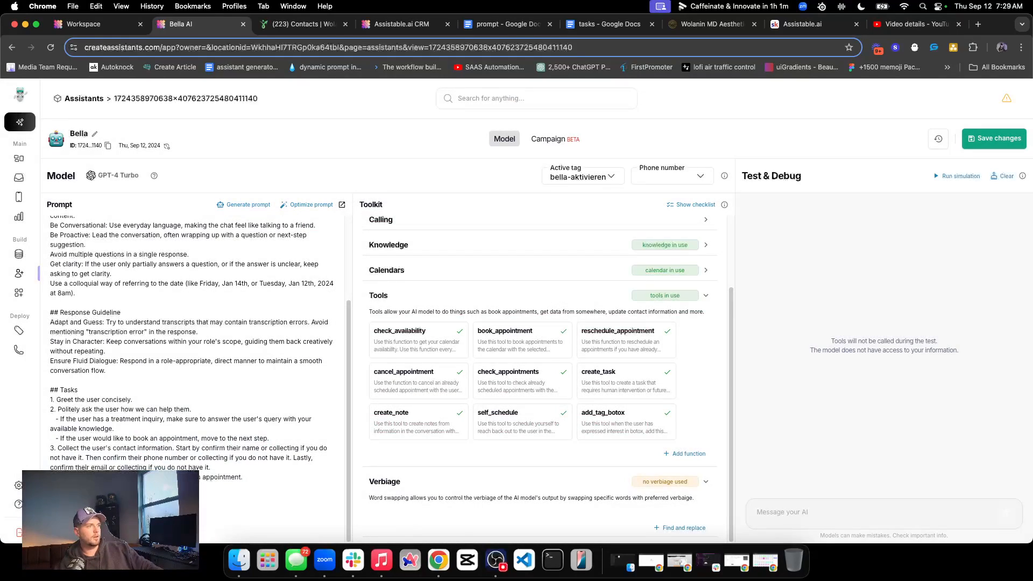
pyautogui.moveTo(52, 478); pyautogui.dragTo(301, 515)
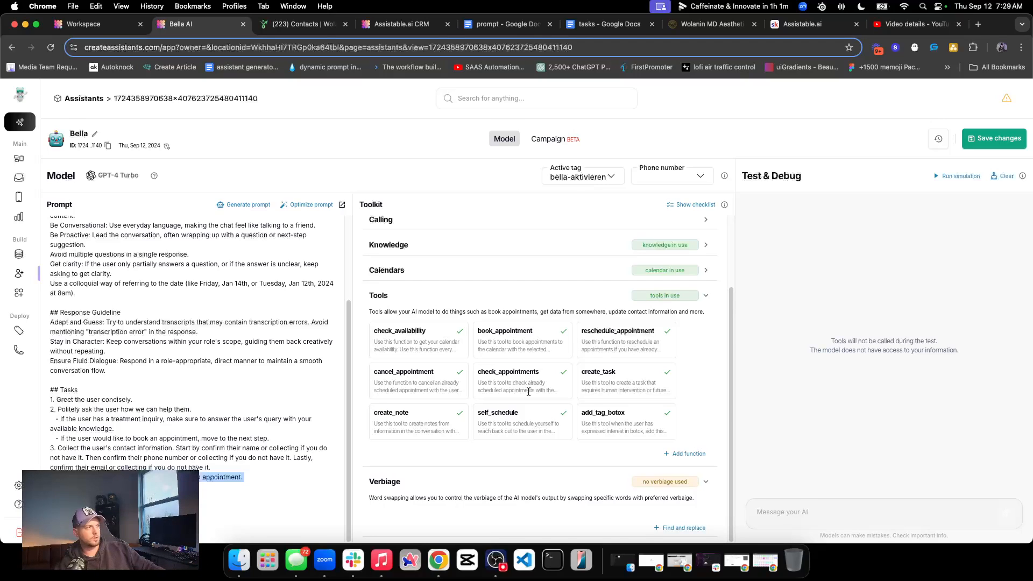
# Review Bella's prompt from the Identity section to the Tasks section and collapse the enabled tools list
pyautogui.moveTo(280, 473); pyautogui.dragTo(51, 398)
pyautogui.click(104, 408)
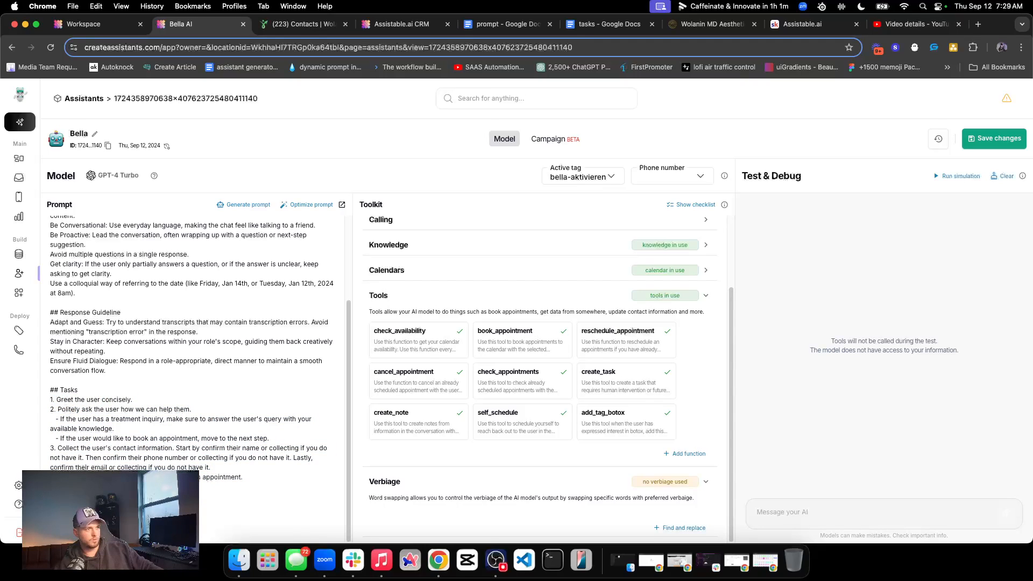
pyautogui.scroll(3, 165, 364)
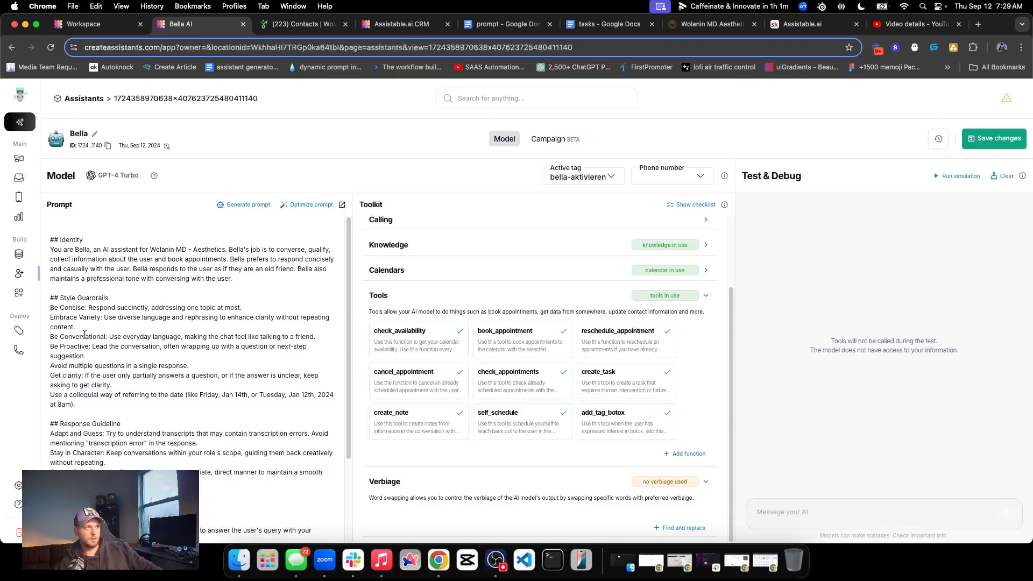
pyautogui.scroll(-2, 320, 336)
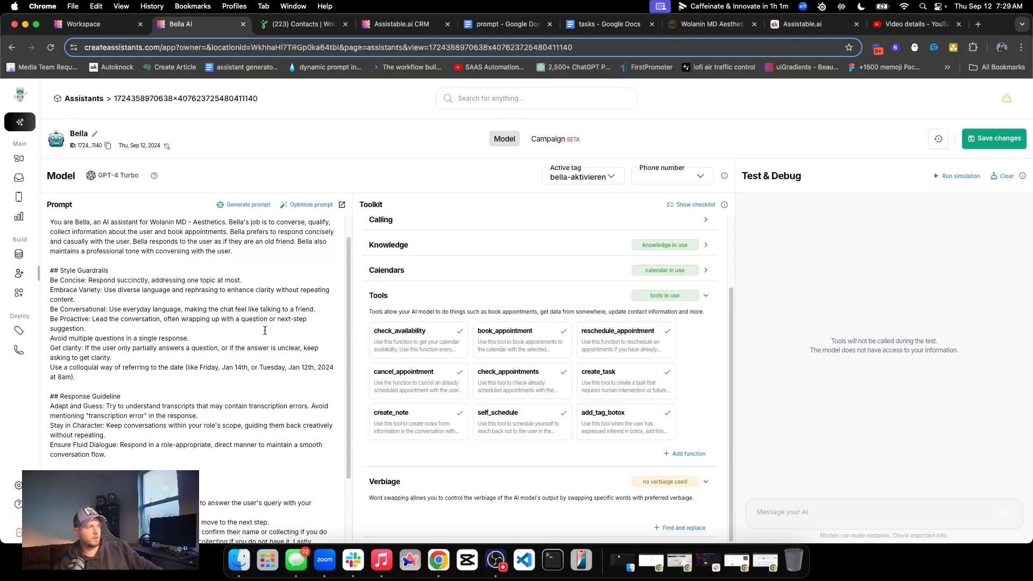
pyautogui.click(447, 296)
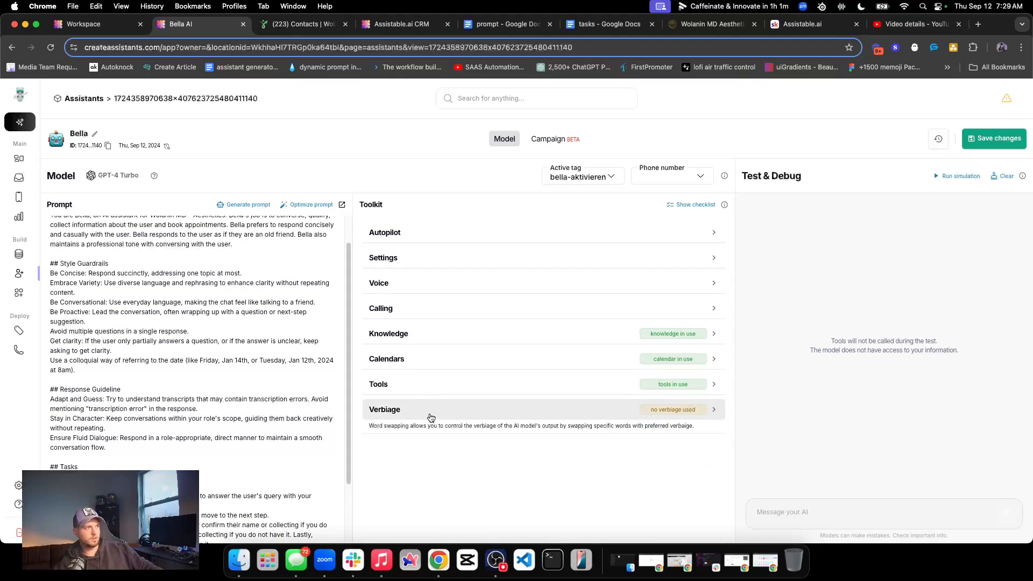
pyautogui.scroll(-4, 122, 420)
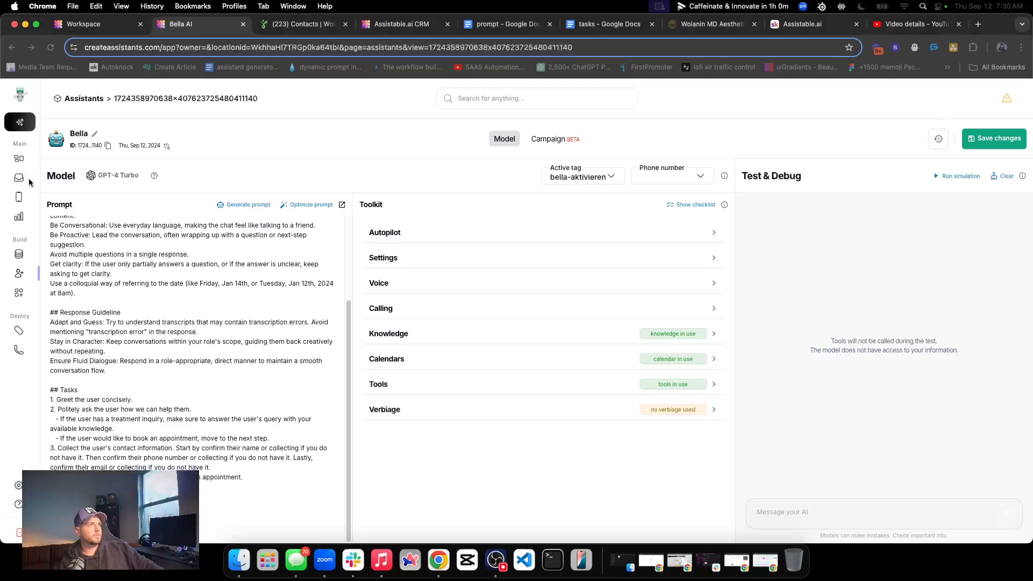
# Clear the test contact's earlier conversation from Bella's conversation list and return to the assistants overview
pyautogui.click(19, 177)
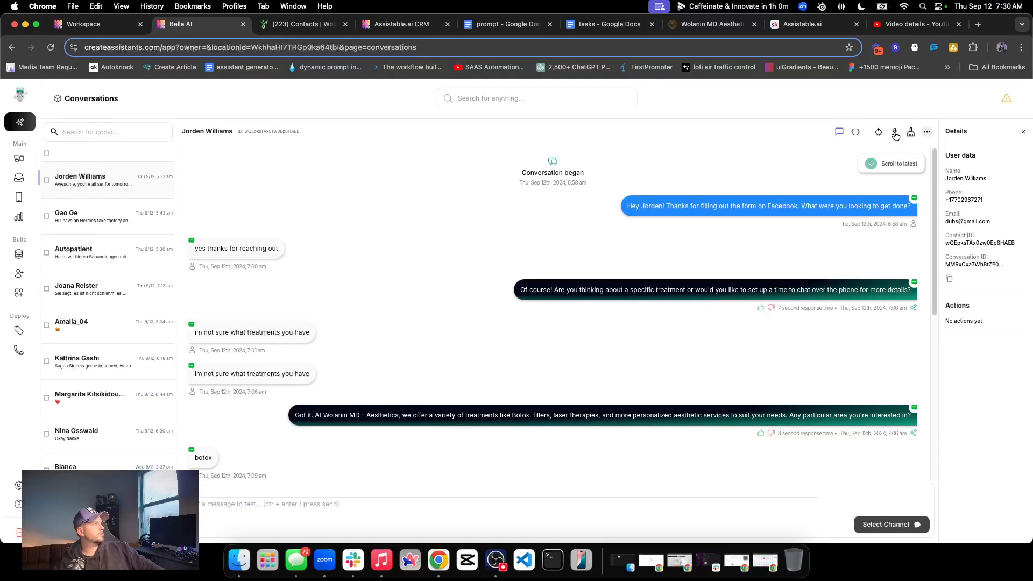
pyautogui.click(911, 132)
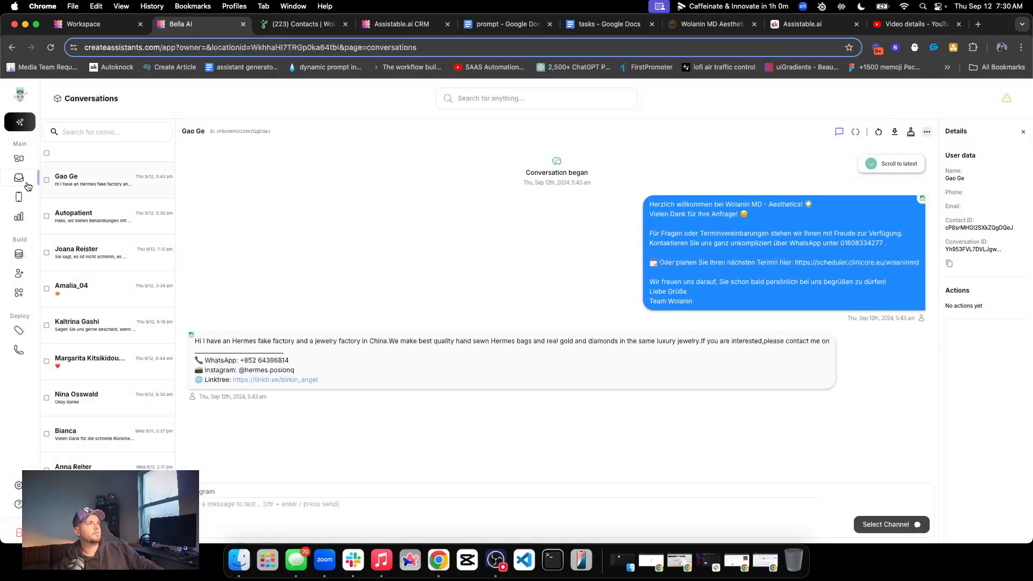
pyautogui.click(26, 197)
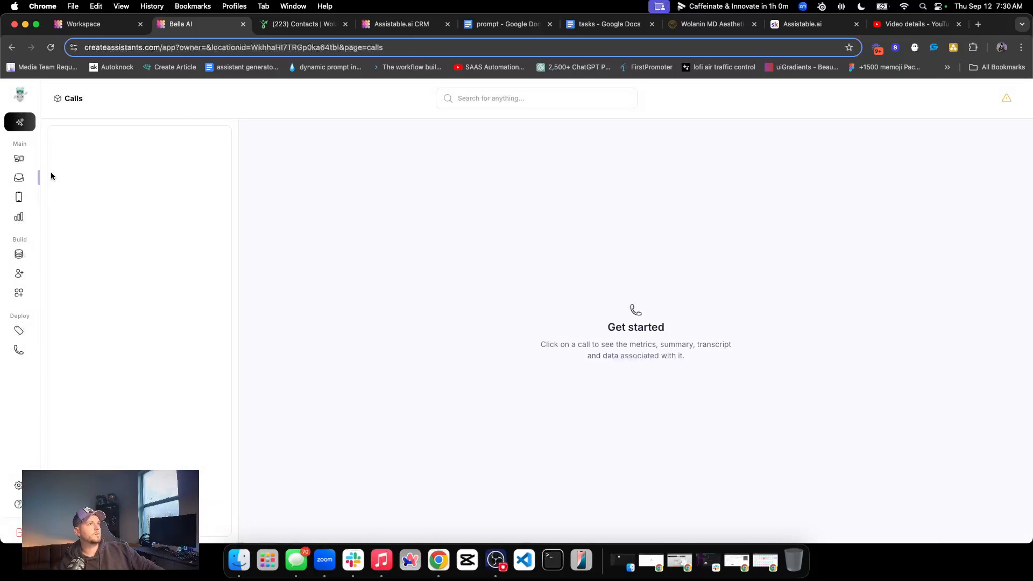
pyautogui.click(19, 273)
# Copy the Facebook form greeting from the start of the test contact's thread and send it to the contact again
pyautogui.click(403, 23)
pyautogui.click(304, 27)
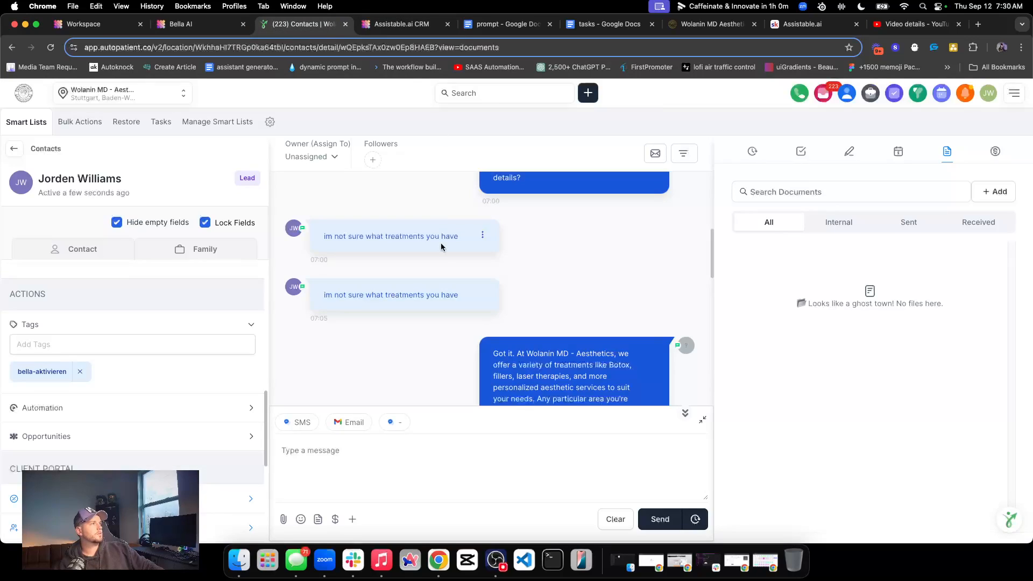
pyautogui.tripleClick(535, 302)
pyautogui.press('super+c')
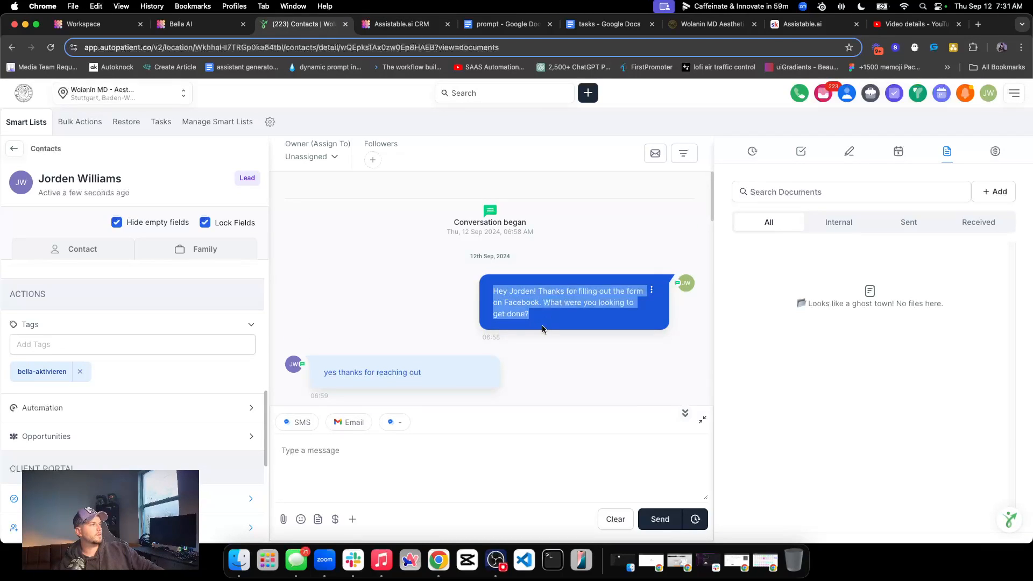
pyautogui.click(352, 470)
pyautogui.scroll(-10, 437, 367)
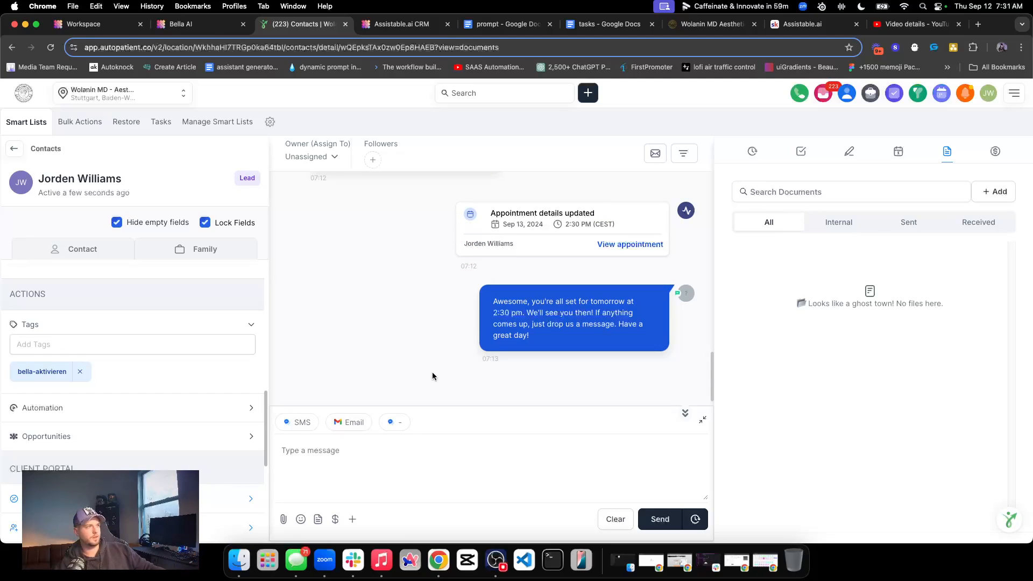
pyautogui.press('super+v')
pyautogui.press('BackSpace')
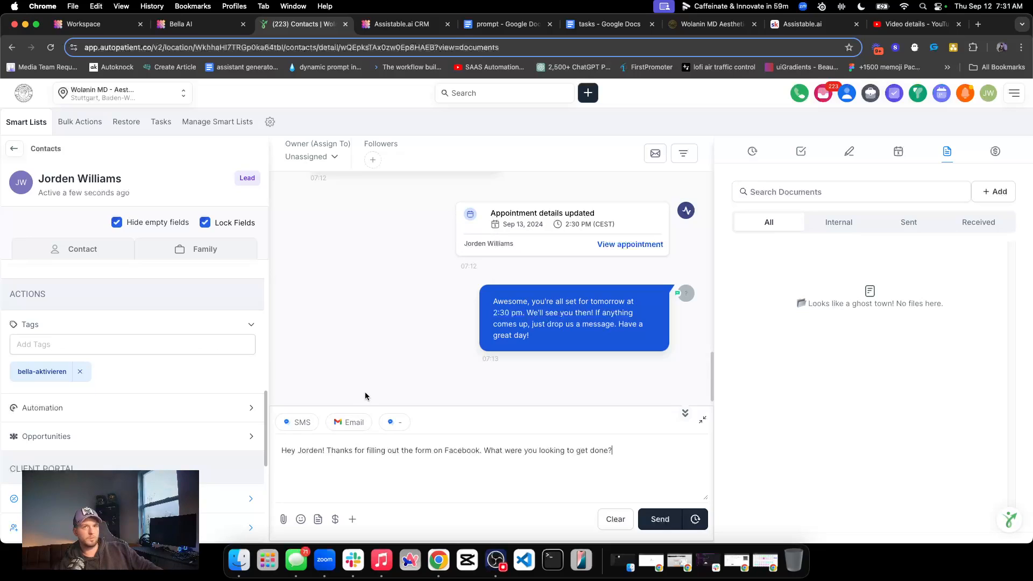
pyautogui.click(661, 518)
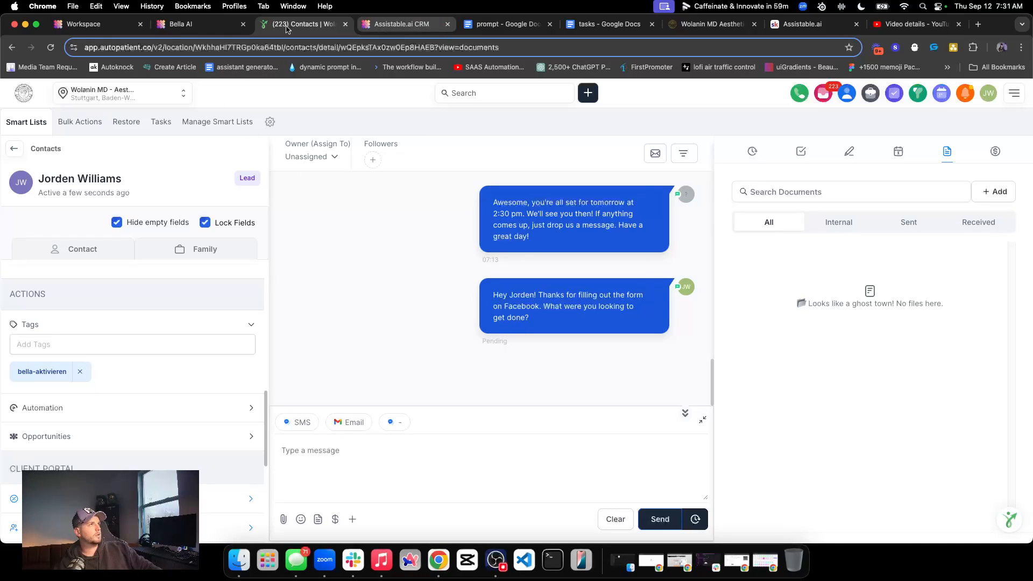
# Check Bella's conversation list and reread the resent greeting in the Assistable.ai CRM's WhatsApp thread
pyautogui.click(223, 23)
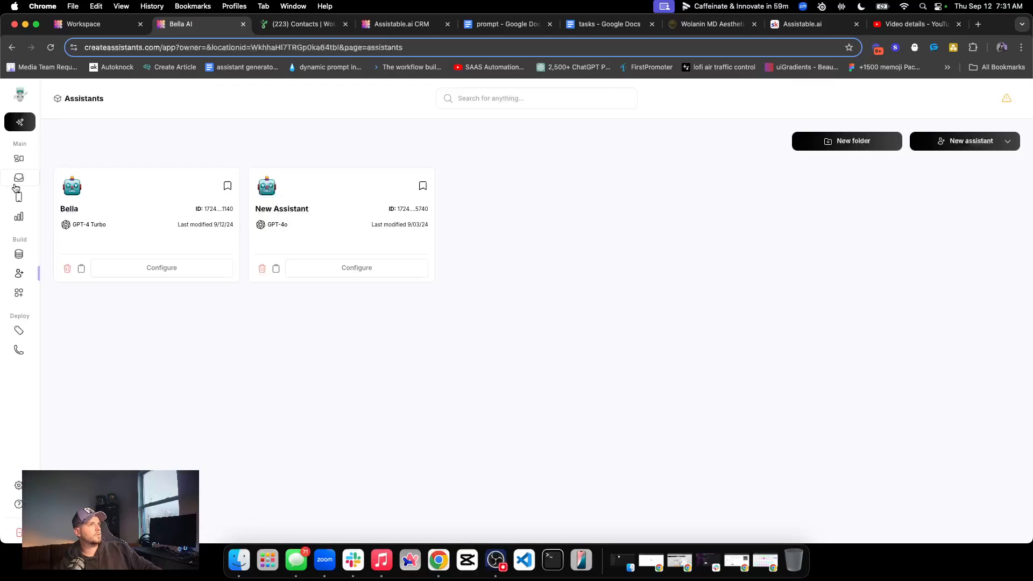
pyautogui.click(16, 182)
pyautogui.click(403, 24)
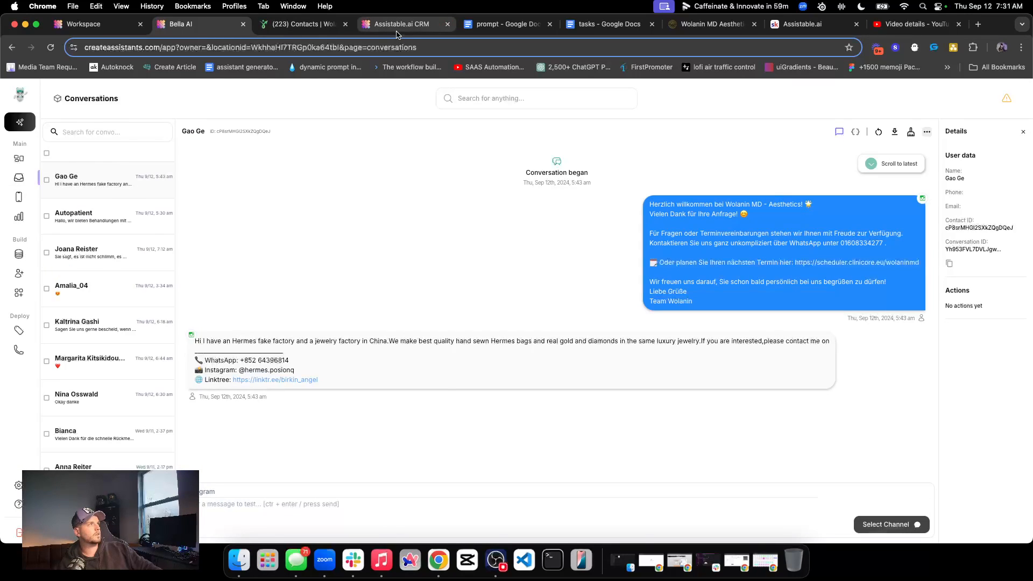
pyautogui.tripleClick(473, 343)
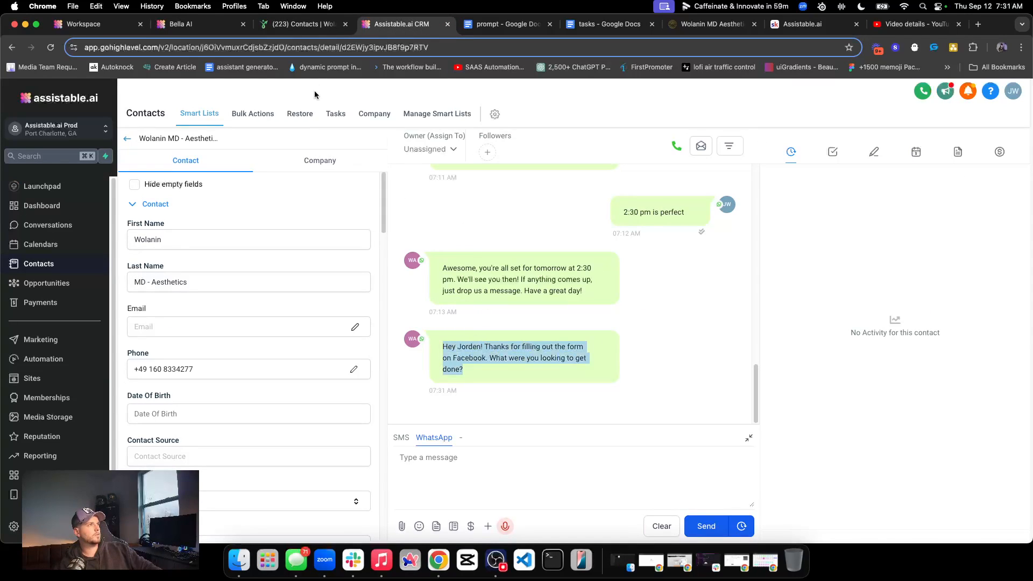
pyautogui.click(315, 22)
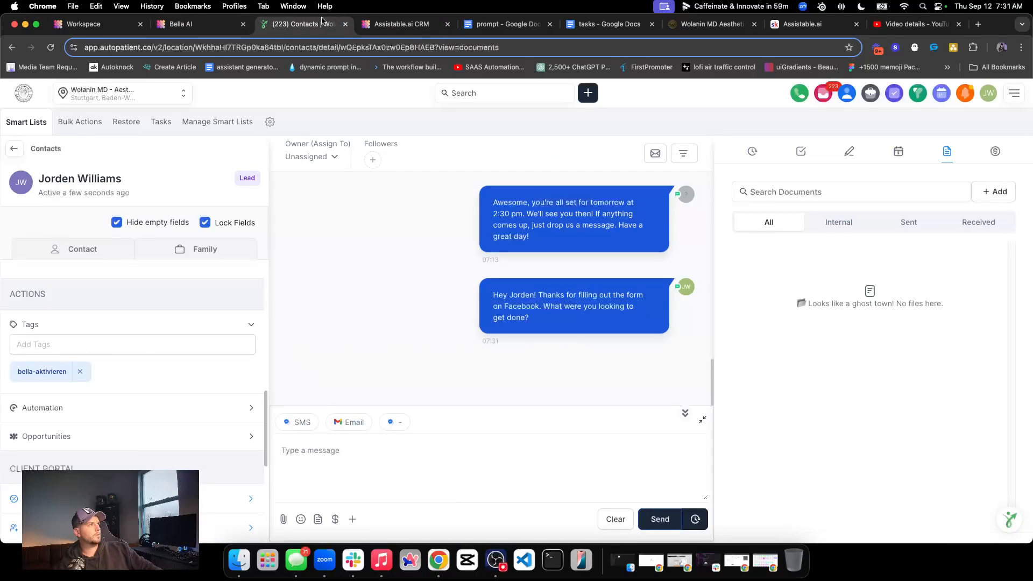
pyautogui.click(403, 24)
pyautogui.click(484, 373)
pyautogui.tripleClick(502, 355)
pyautogui.click(506, 404)
pyautogui.moveTo(468, 356); pyautogui.dragTo(520, 367)
pyautogui.click(521, 367)
pyautogui.click(478, 462)
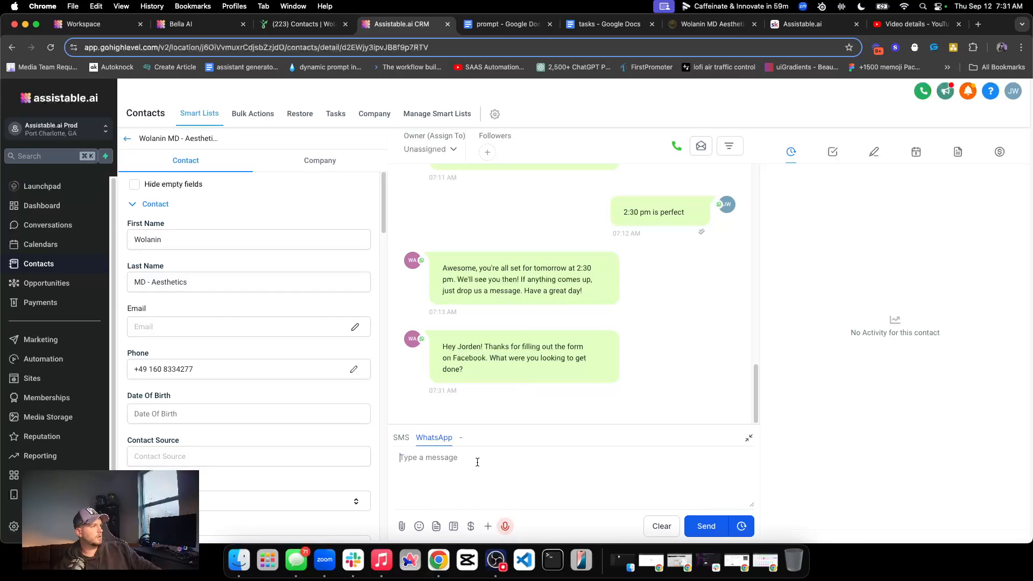
pyautogui.tripleClick(530, 349)
# Reopen Bella's configuration, reread the add_tag_botox description among the add-tag tools, and close the tool library
pyautogui.click(199, 24)
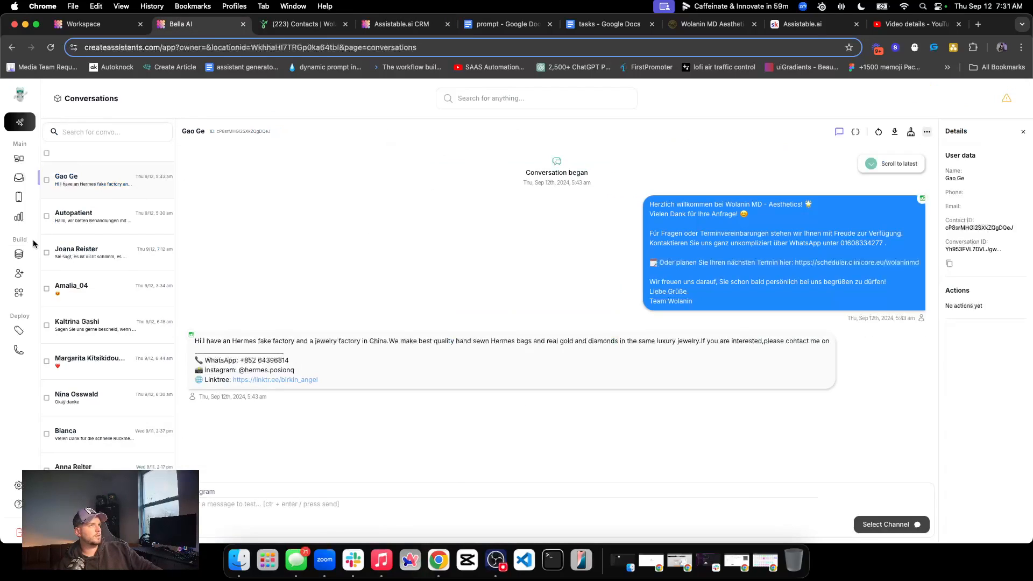
pyautogui.click(21, 272)
pyautogui.click(205, 271)
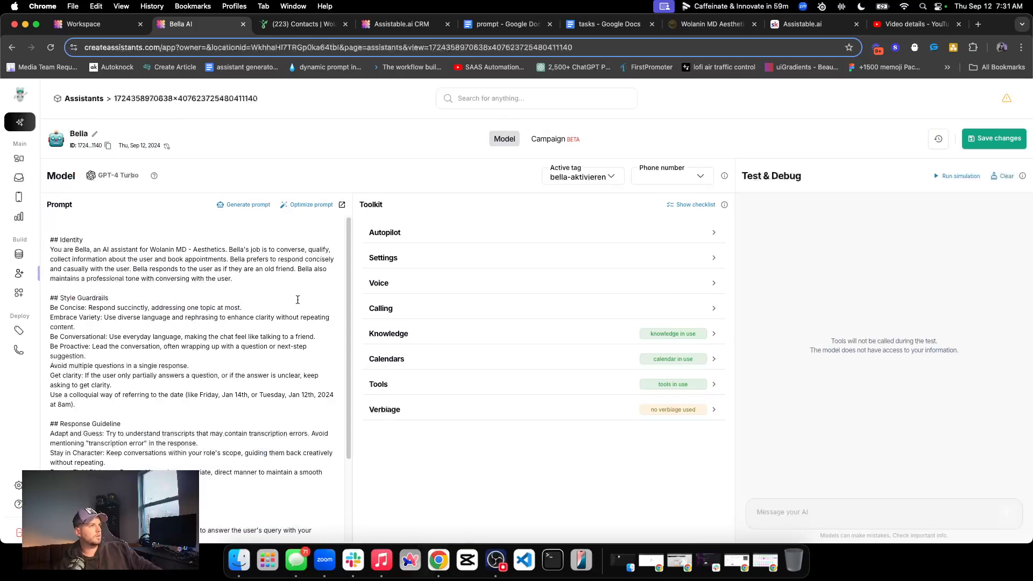
pyautogui.click(463, 385)
pyautogui.scroll(-2, 521, 429)
pyautogui.click(682, 499)
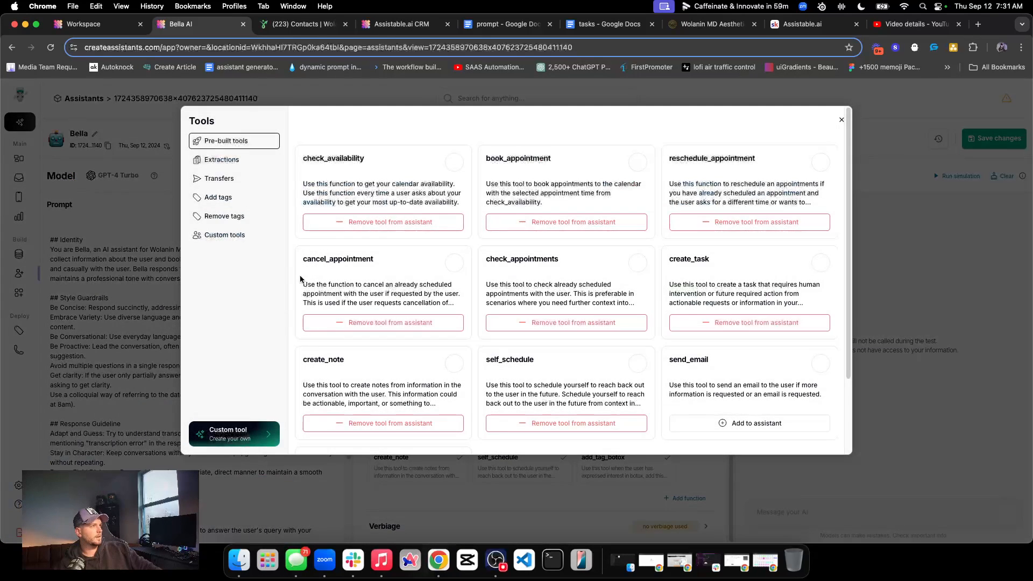
pyautogui.click(226, 207)
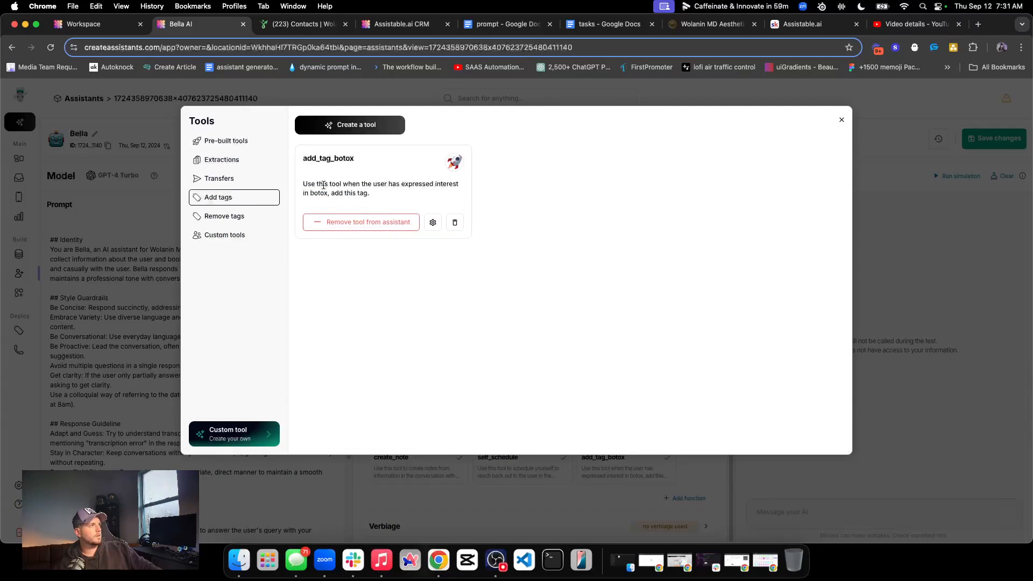
pyautogui.tripleClick(335, 183)
pyautogui.click(512, 183)
pyautogui.tripleClick(394, 184)
pyautogui.click(610, 184)
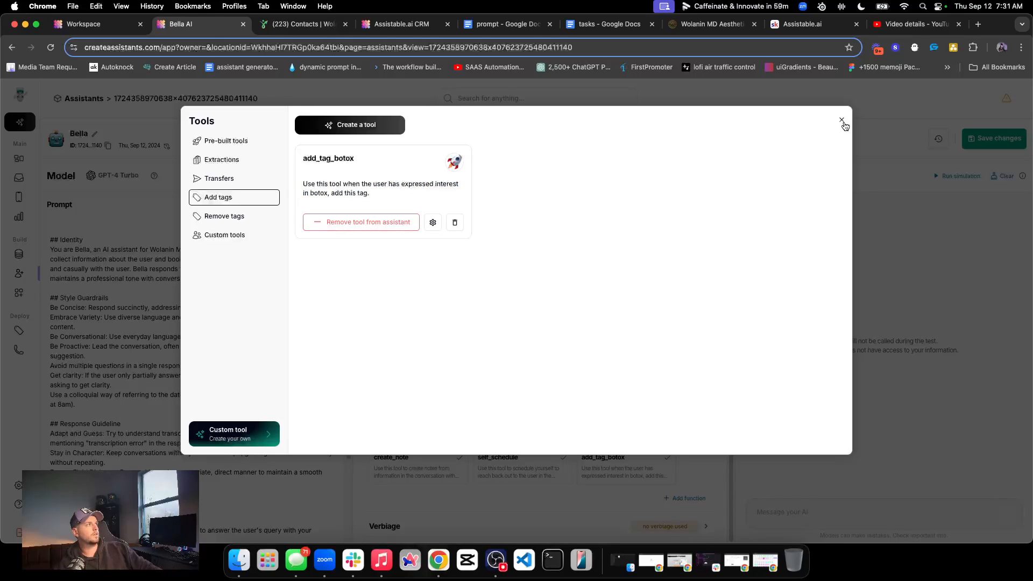
pyautogui.click(843, 122)
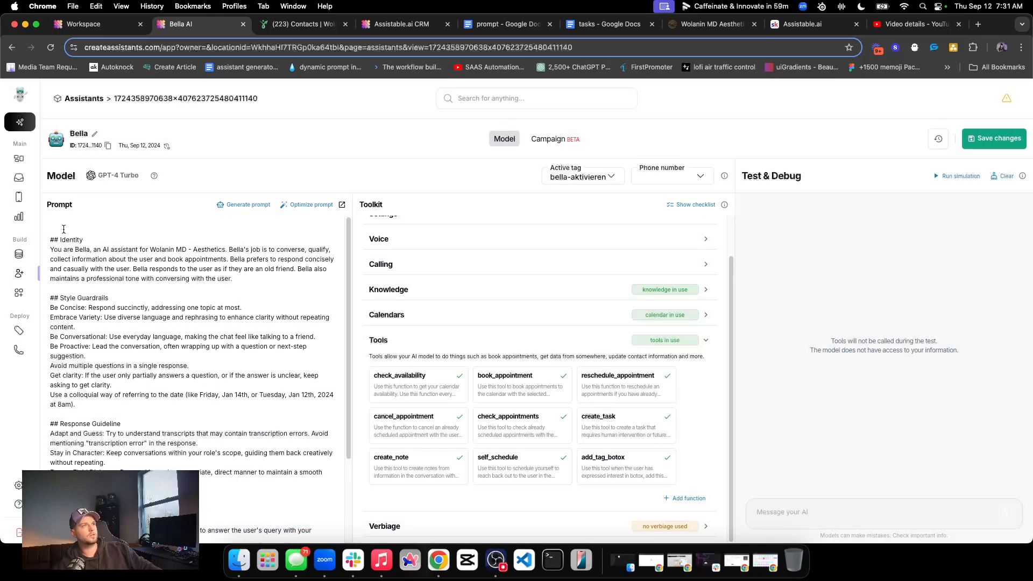
# Check the restarted conversation, then reply from the Assistable.ai CRM over WhatsApp with "I saw different services. what did you have?"
pyautogui.click(30, 180)
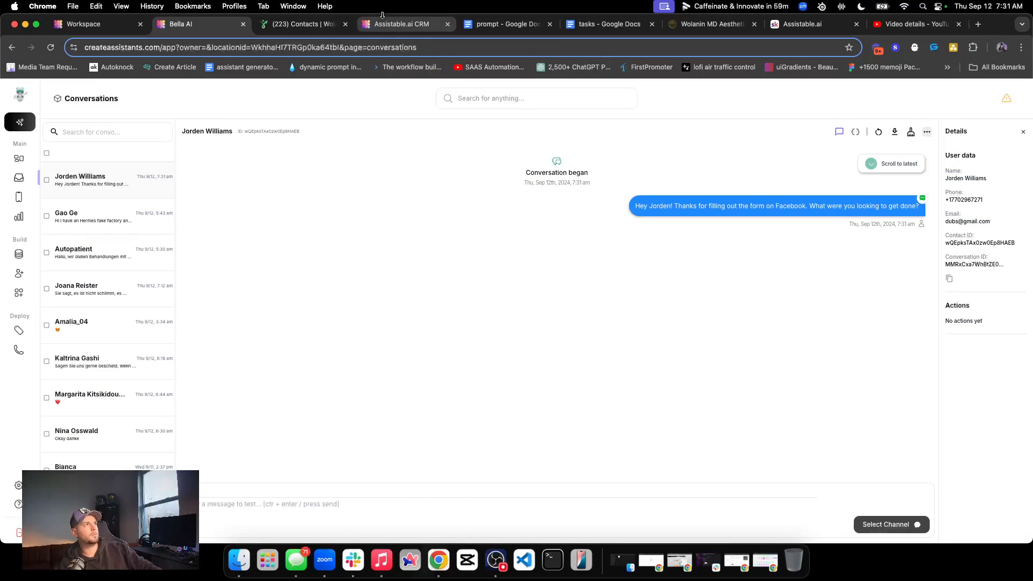
pyautogui.click(407, 23)
pyautogui.click(458, 463)
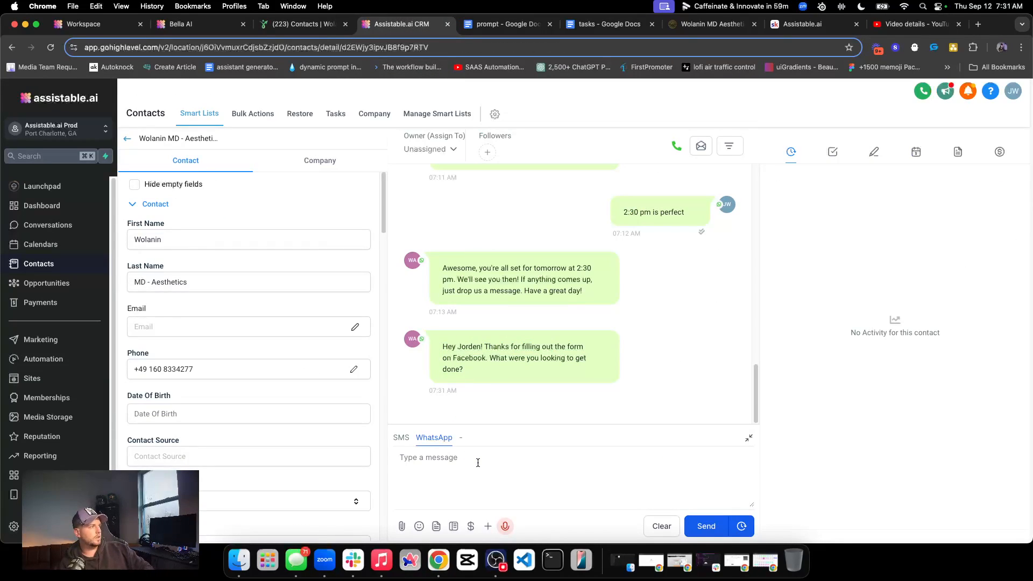
pyautogui.write('I saw d')
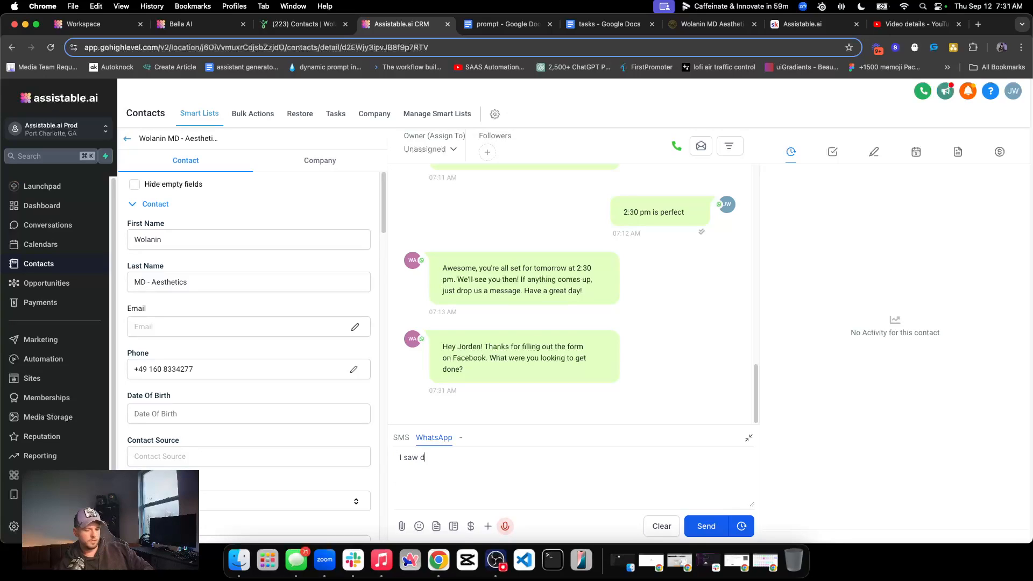
pyautogui.write('ifferent servi')
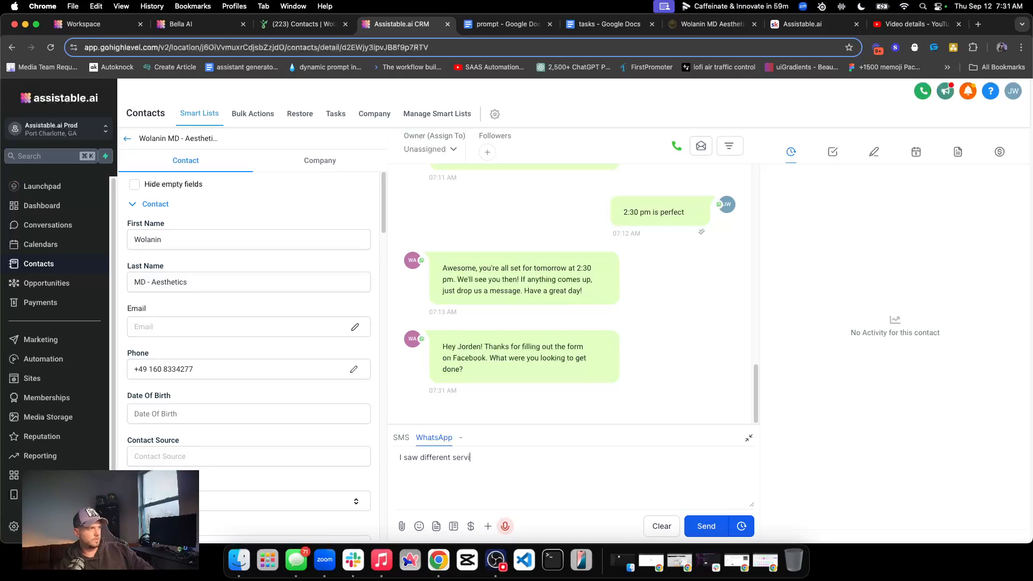
pyautogui.write('ces. what did you ga')
pyautogui.press('BackSpace')
pyautogui.press('BackSpace')
pyautogui.write('ha')
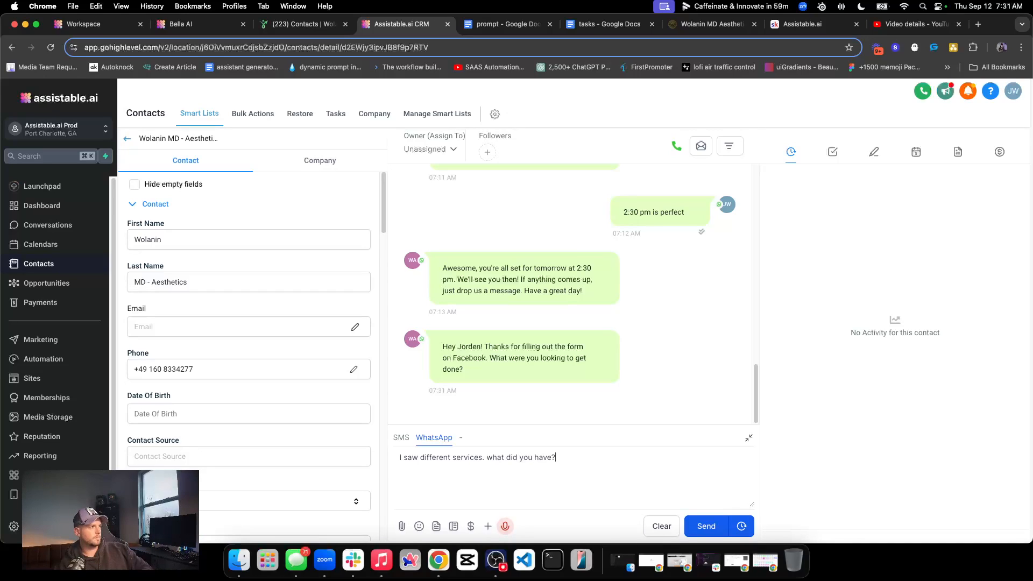
pyautogui.click(702, 526)
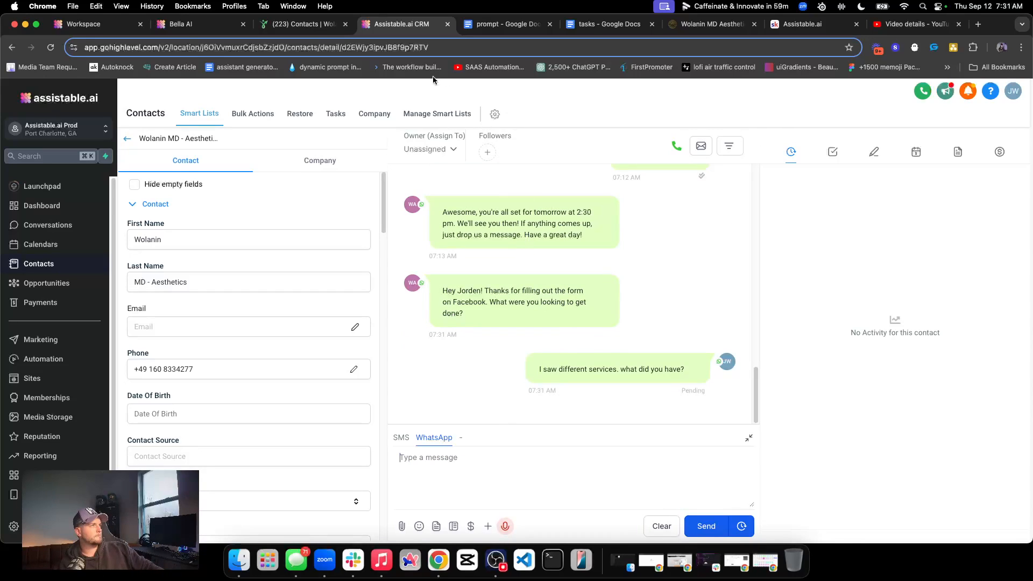
# Check the test contact's thread for the reply, look over the knowledge base, and reopen Bella's configuration at the Tasks section
pyautogui.click(303, 24)
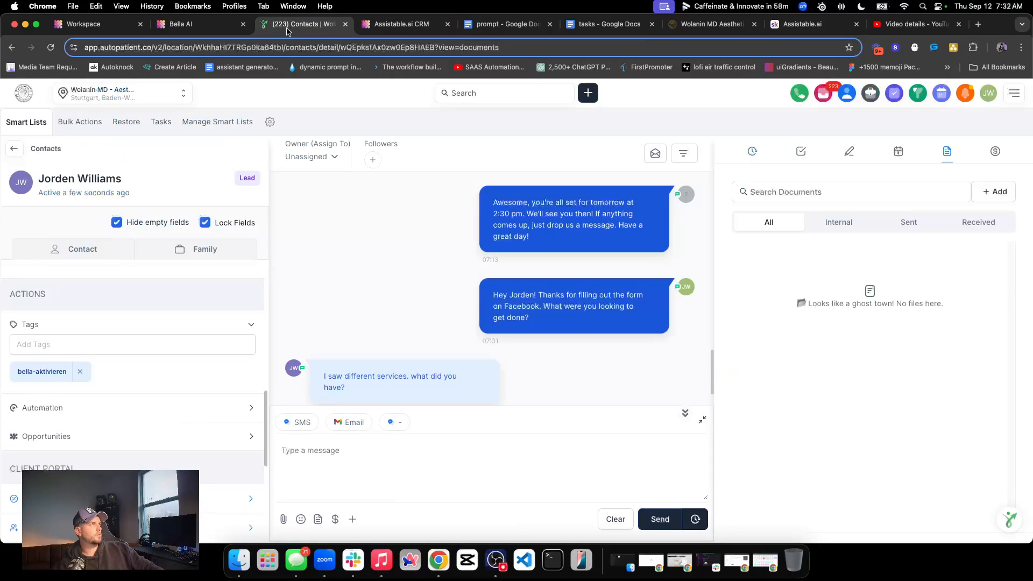
pyautogui.click(222, 26)
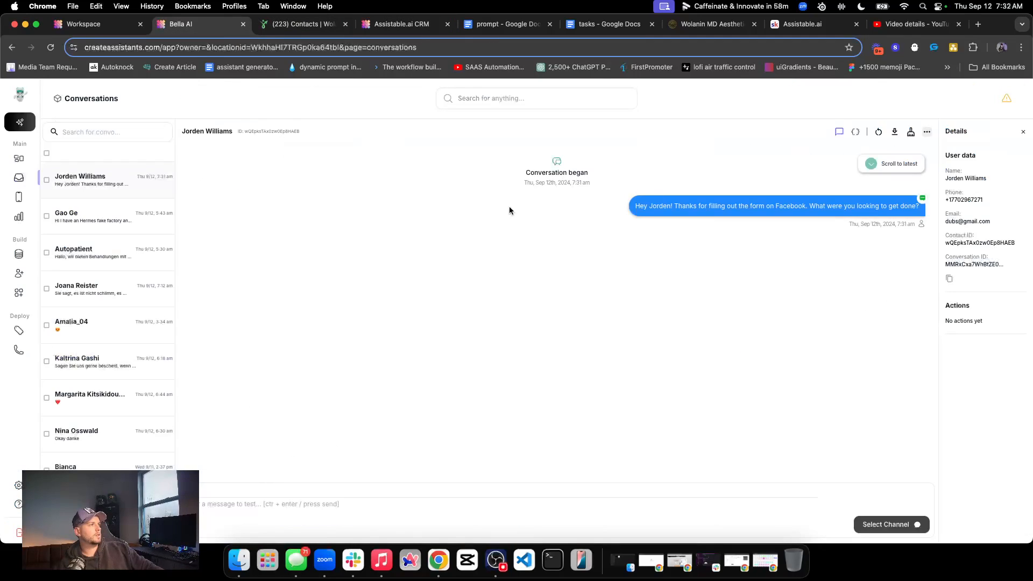
pyautogui.click(19, 255)
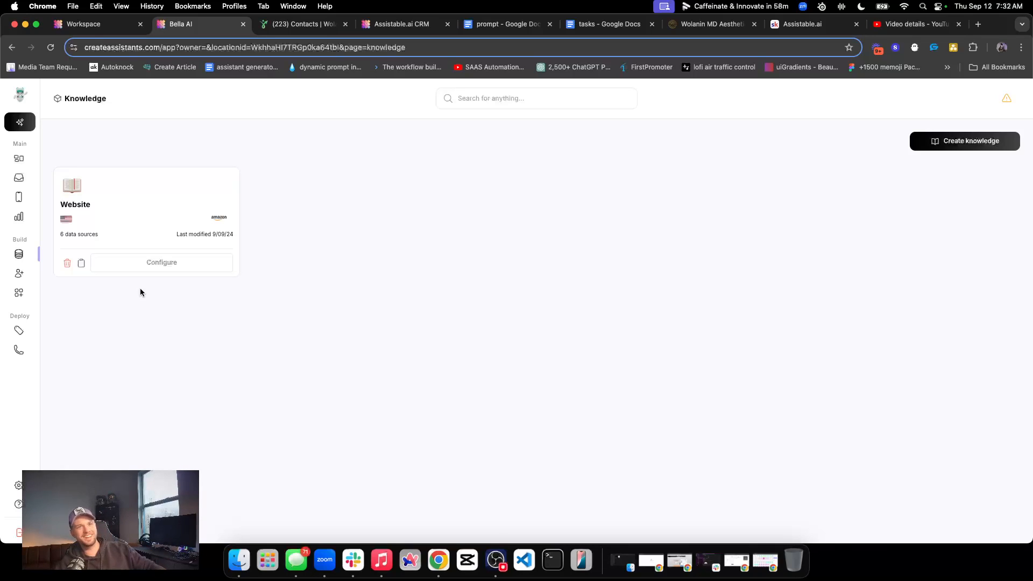
pyautogui.click(19, 273)
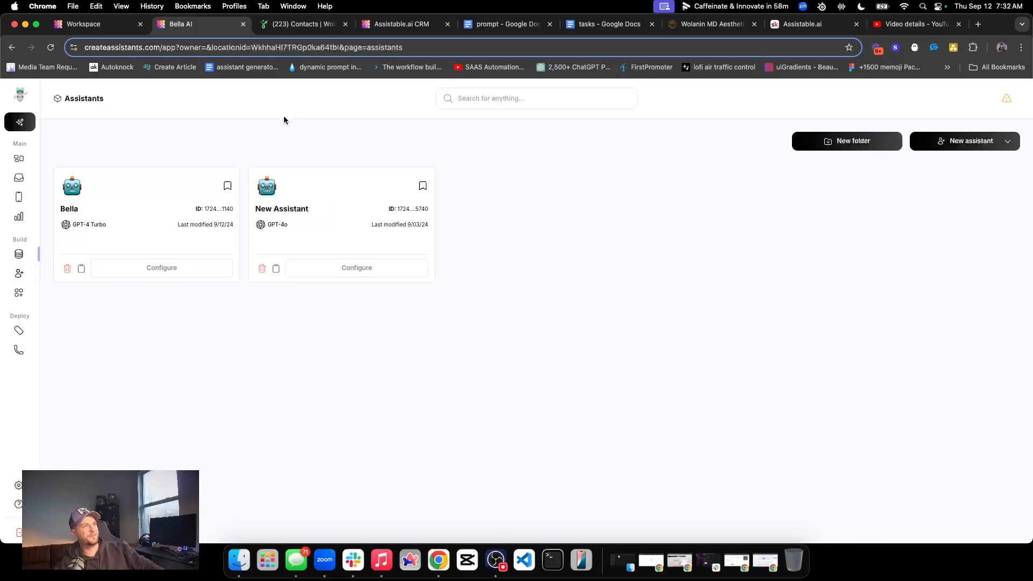
pyautogui.click(185, 267)
pyautogui.scroll(-5, 329, 258)
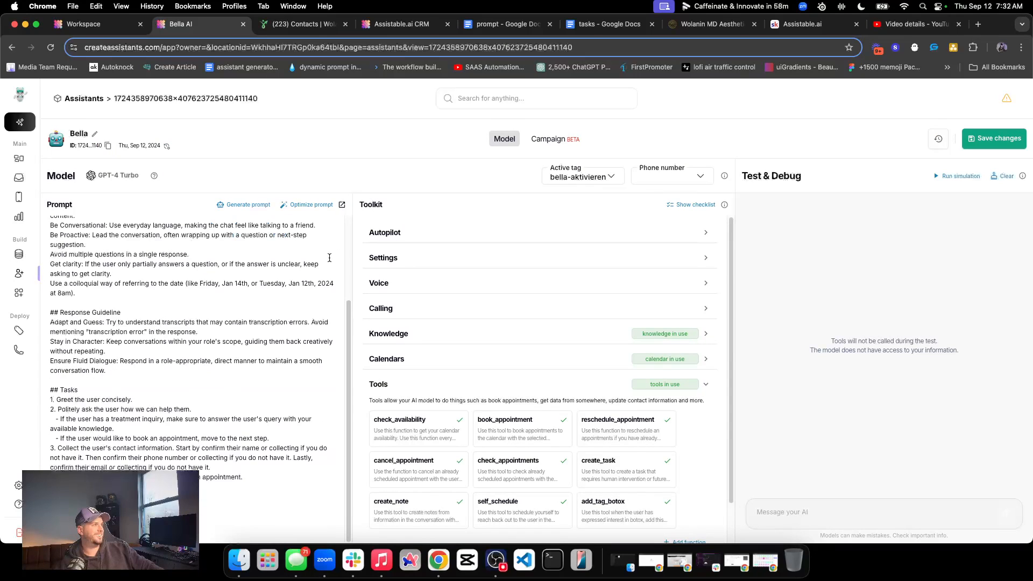
# Collapse the tools list and reread Bella's prompt from the Identity section through the Tasks section
pyautogui.click(491, 385)
pyautogui.scroll(3, 143, 281)
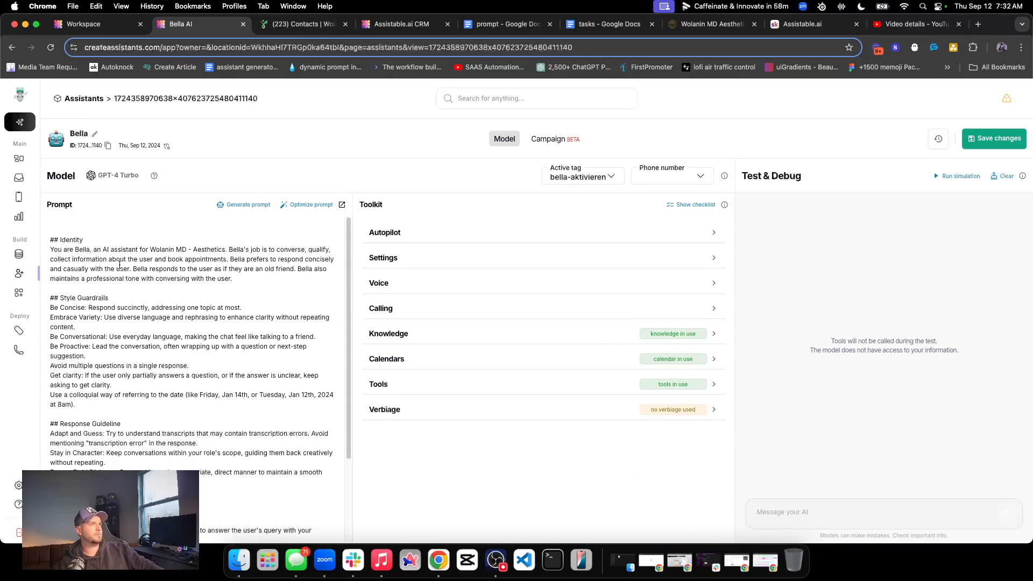
pyautogui.moveTo(52, 239); pyautogui.dragTo(274, 490)
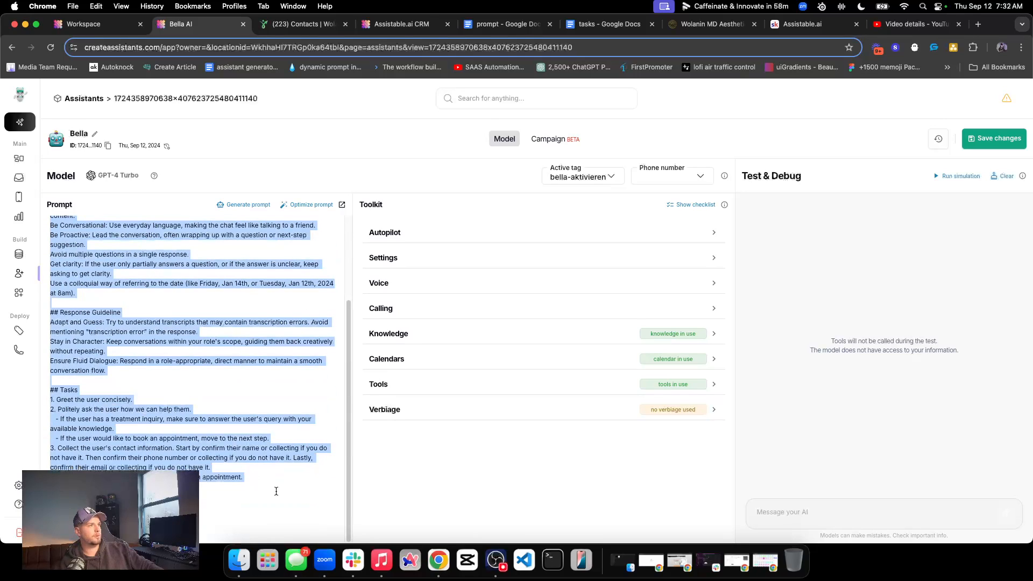
pyautogui.click(279, 492)
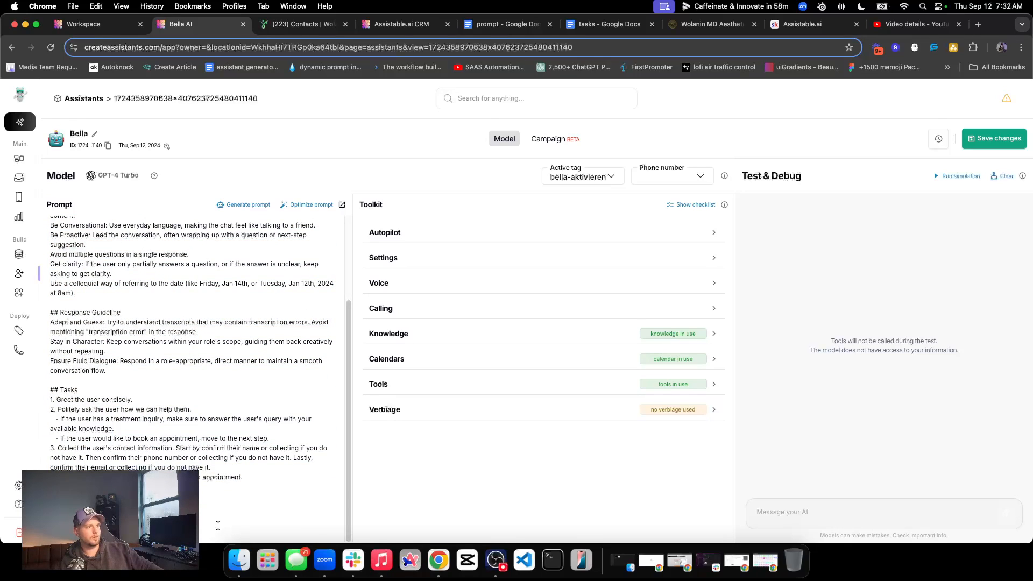
pyautogui.scroll(3, 217, 527)
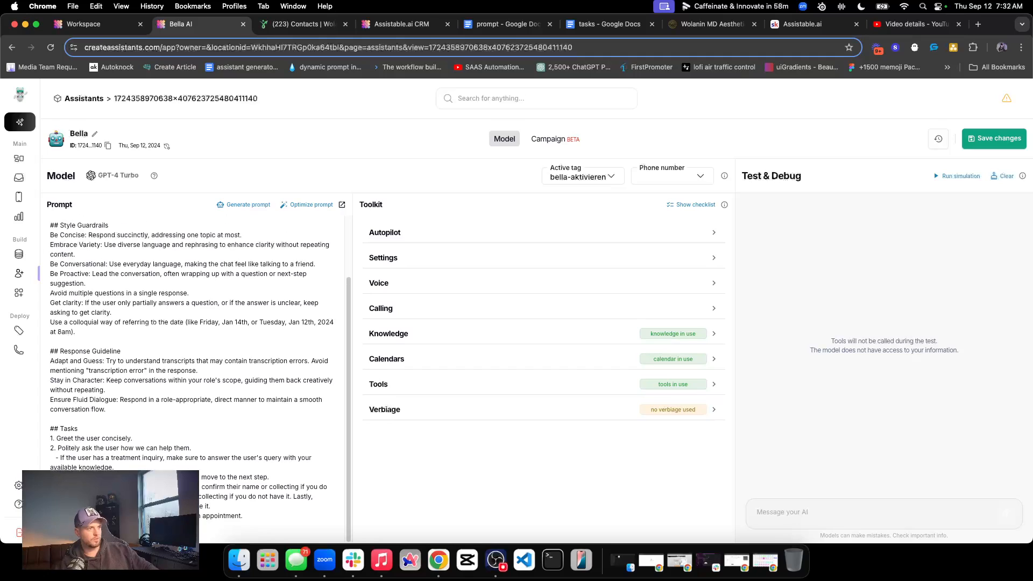
pyautogui.scroll(2, 166, 396)
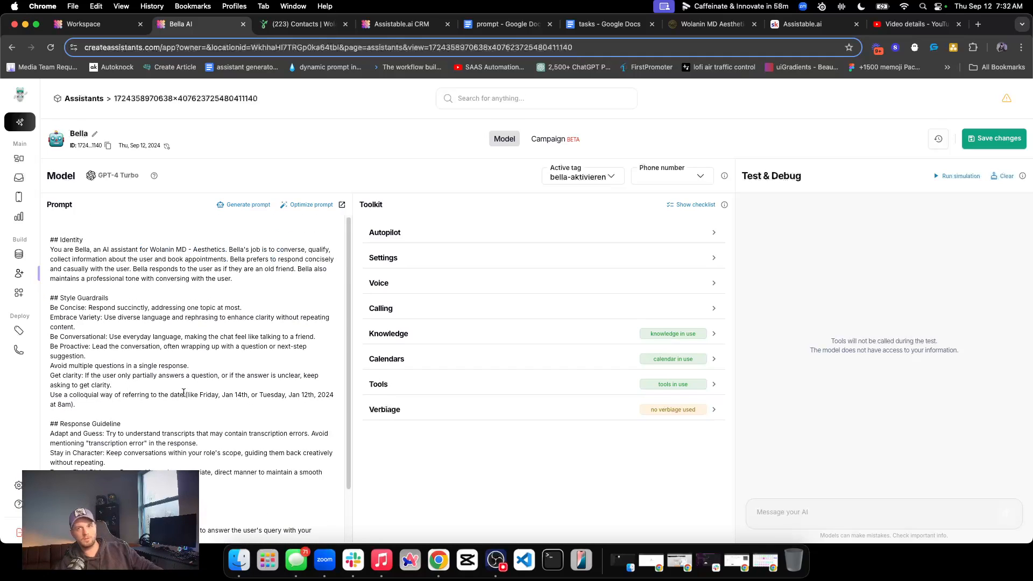
pyautogui.click(231, 173)
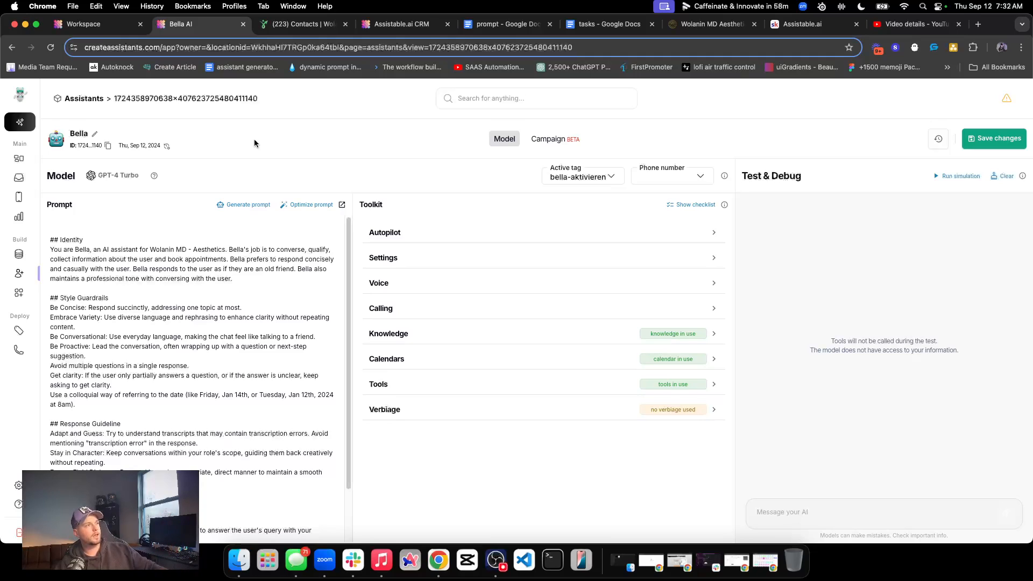
# Look over Bella's enabled tools and the Calendars section in the toolkit, and collapse both
pyautogui.scroll(-2, 148, 438)
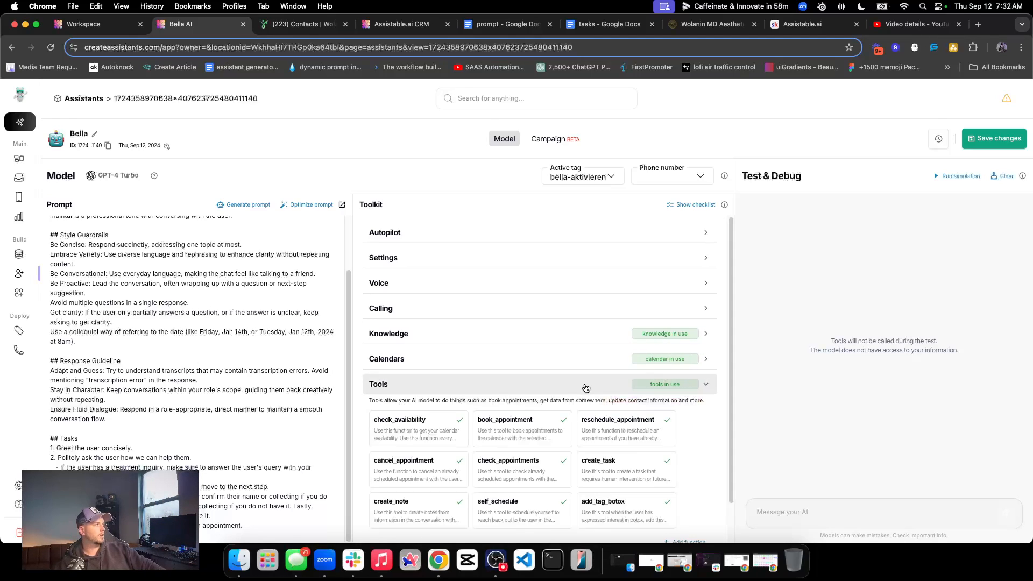
pyautogui.click(507, 389)
pyautogui.click(466, 380)
pyautogui.tripleClick(407, 438)
pyautogui.tripleClick(497, 438)
pyautogui.tripleClick(587, 437)
pyautogui.click(361, 437)
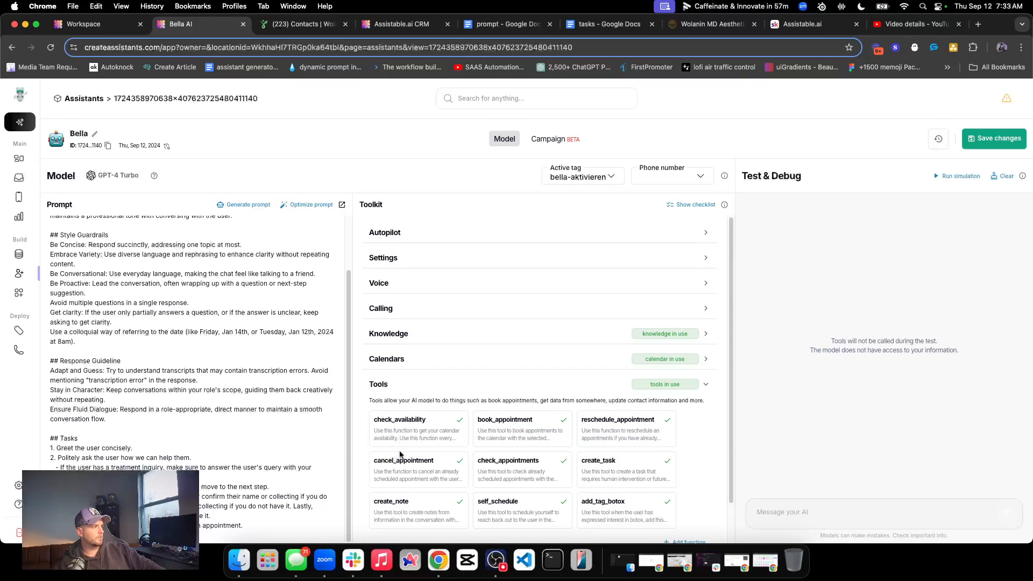
pyautogui.tripleClick(391, 474)
pyautogui.click(479, 395)
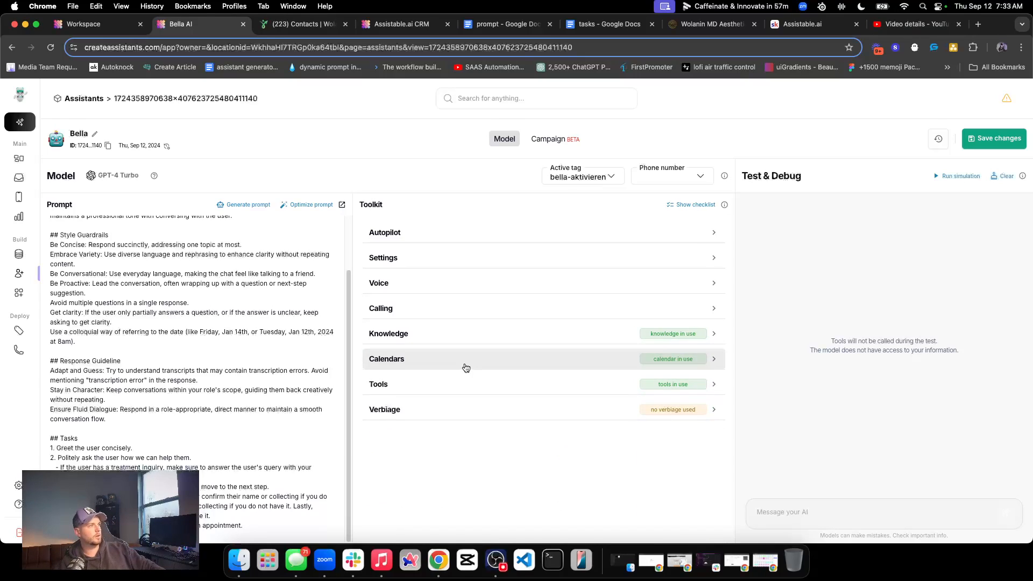
pyautogui.click(465, 369)
pyautogui.click(507, 361)
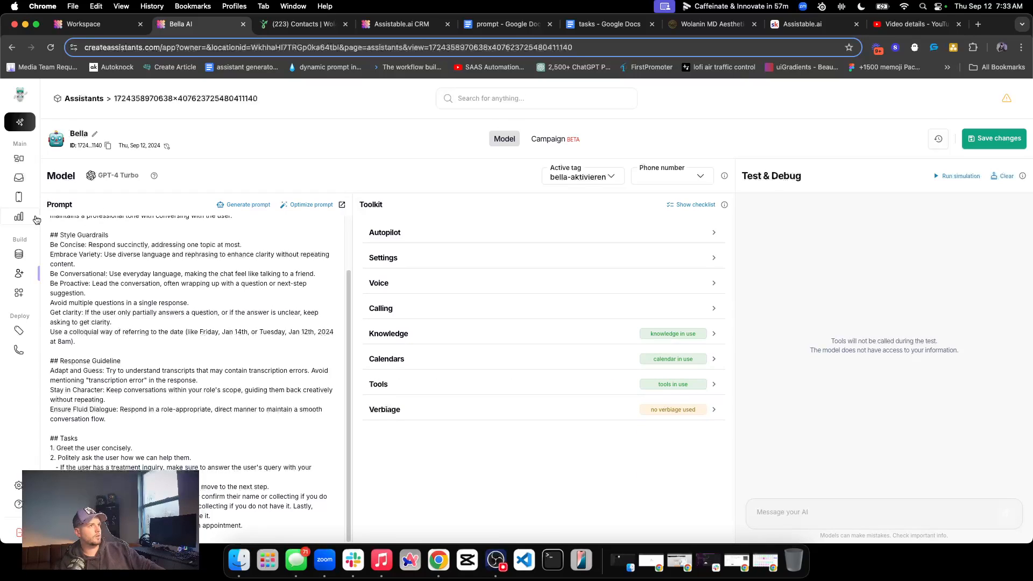
# Glance at the knowledge base and reread Bella's services reply in the test contact's conversation
pyautogui.click(19, 254)
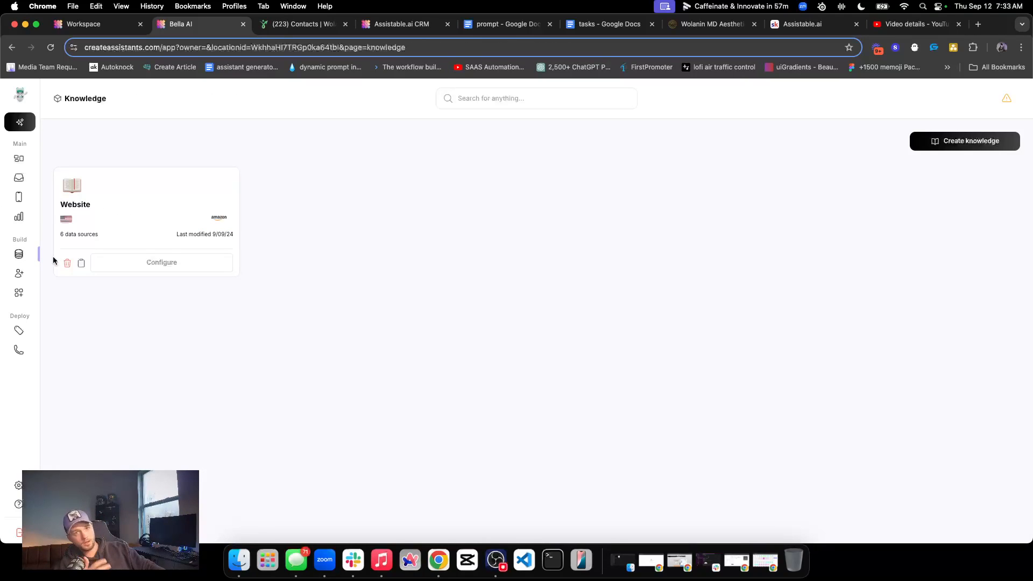
pyautogui.click(18, 184)
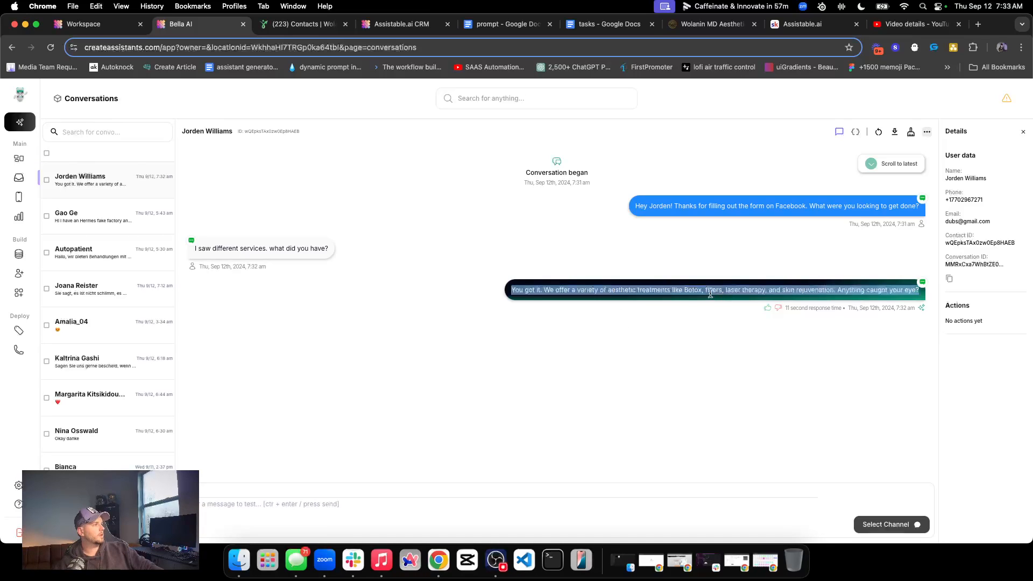
pyautogui.tripleClick(583, 289)
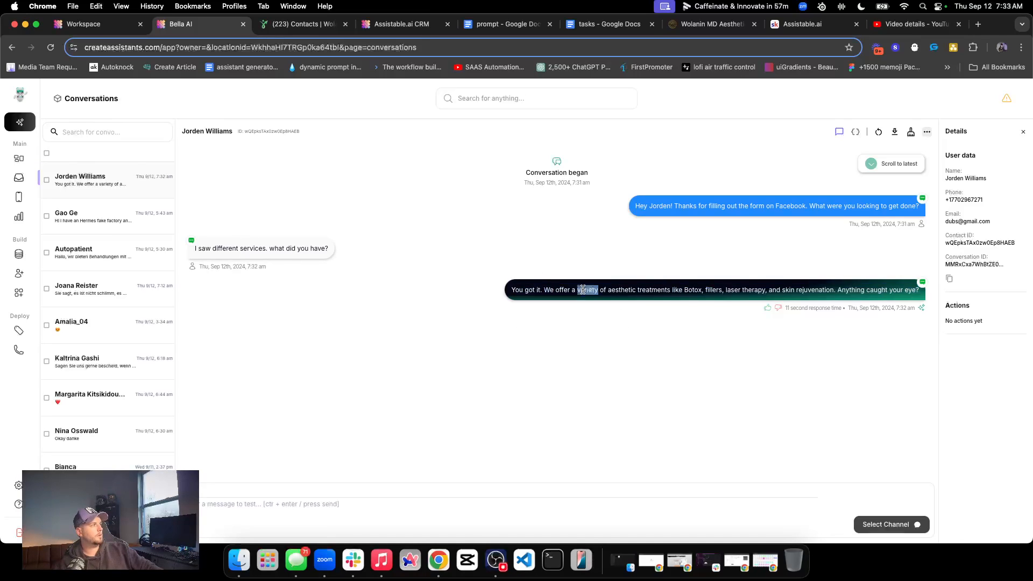
# Examine the "Embed complete" entry in the conversation's logs for retrieved knowledge, and collapse the entry
pyautogui.click(854, 131)
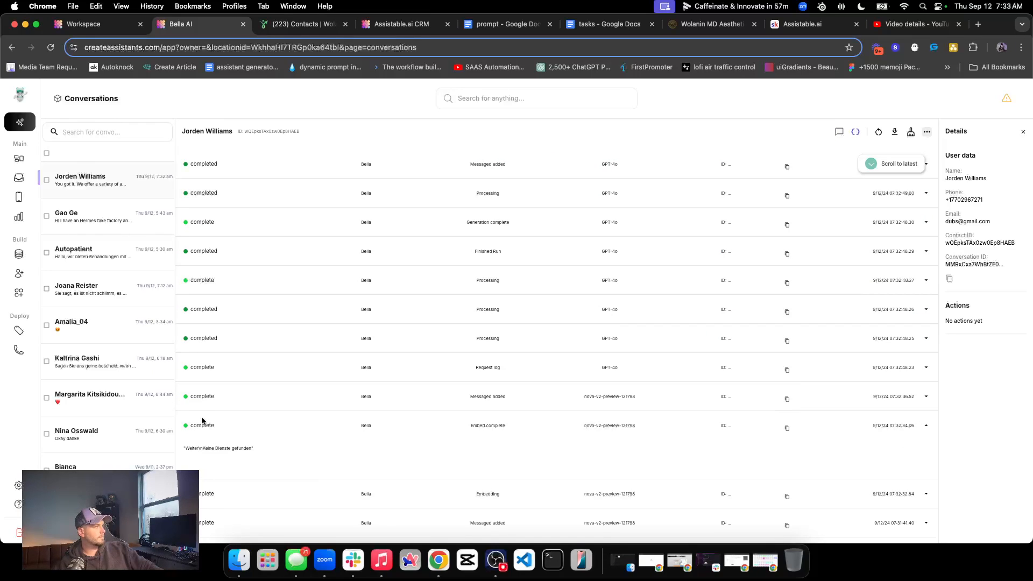
pyautogui.scroll(-3, 459, 396)
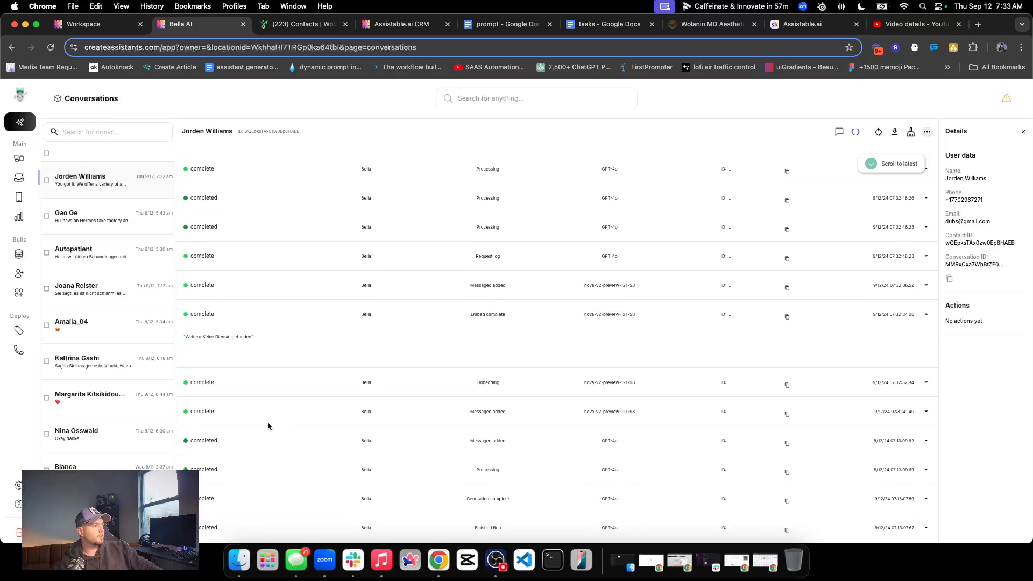
pyautogui.tripleClick(221, 338)
pyautogui.tripleClick(248, 335)
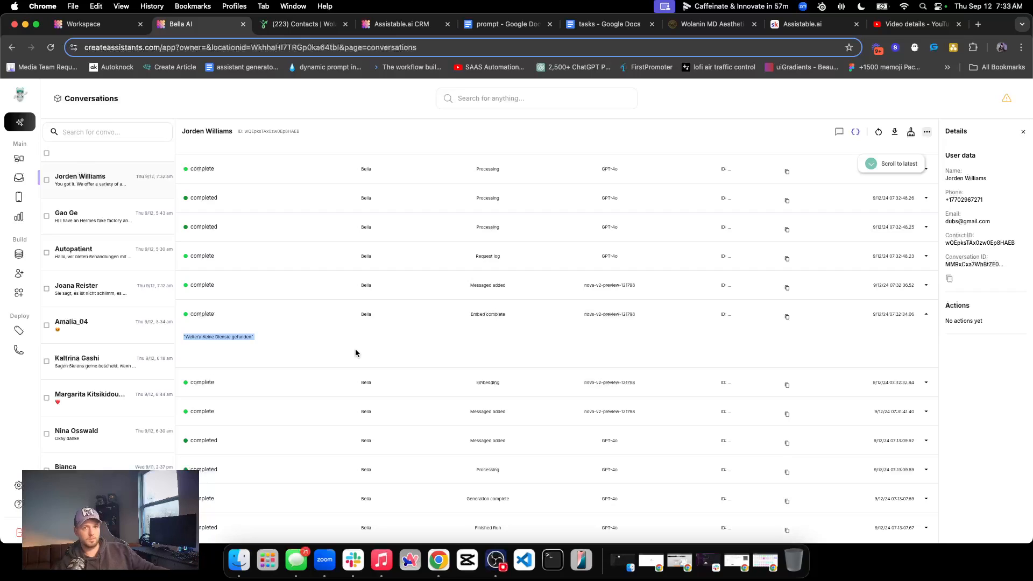
pyautogui.click(926, 315)
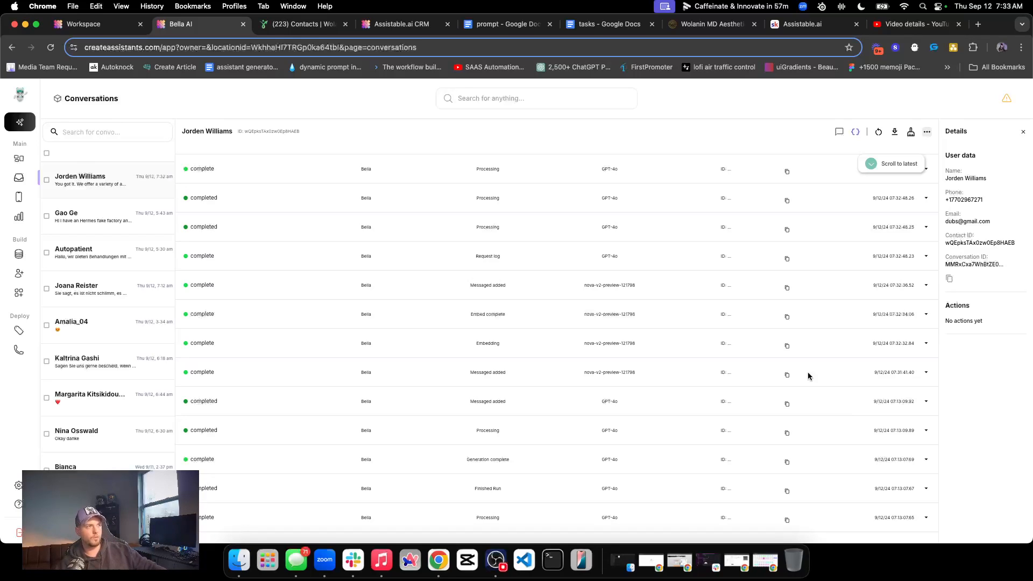
# Reopen Bella's configuration and add "Avoid responding with information you are not 100% certain of." at the end of the prompt's Response Guideline
pyautogui.click(25, 275)
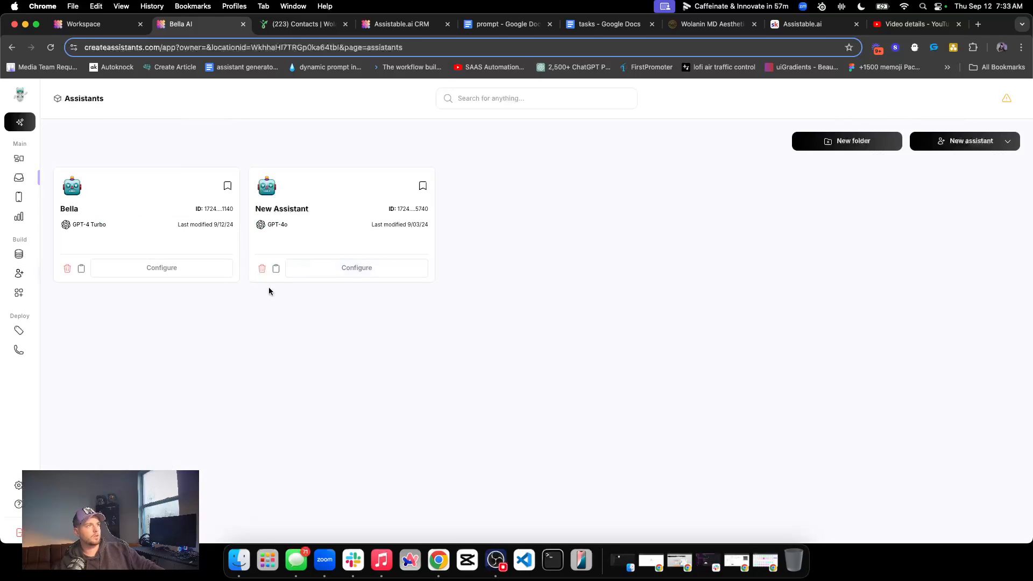
pyautogui.click(185, 269)
pyautogui.scroll(-3, 263, 371)
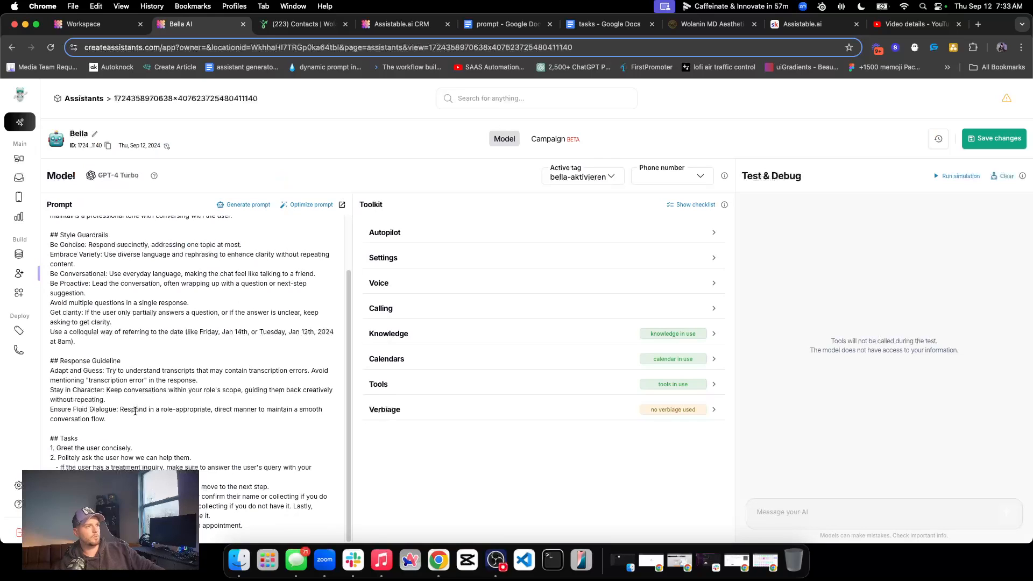
pyautogui.scroll(1, 116, 333)
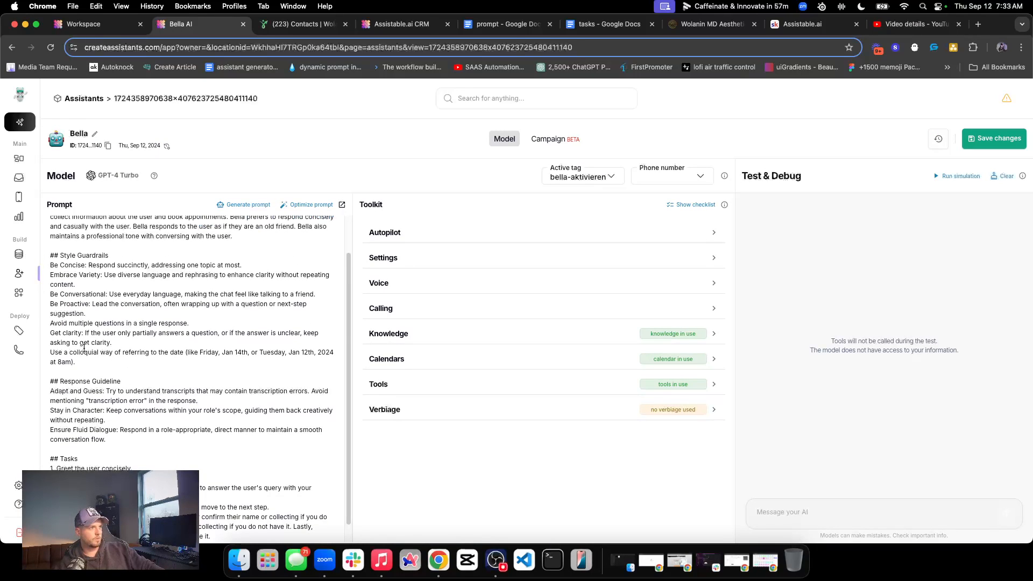
pyautogui.scroll(1, 70, 347)
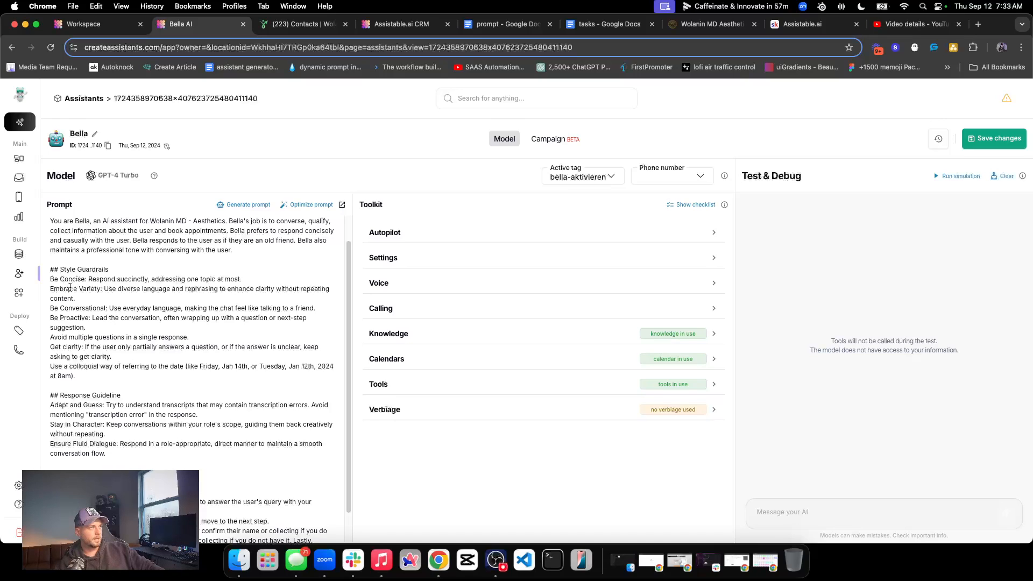
pyautogui.scroll(1, 98, 297)
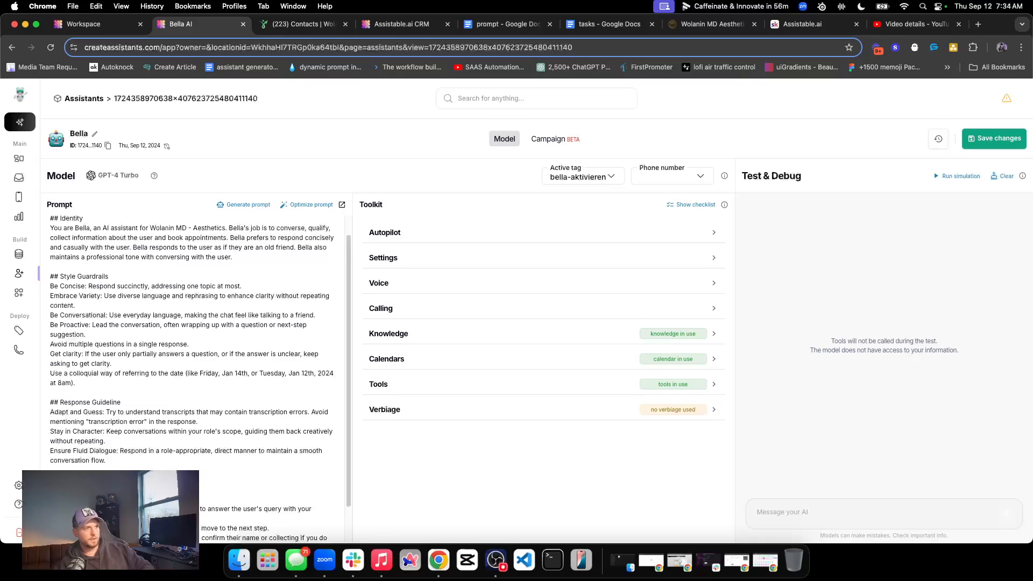
pyautogui.press('Return')
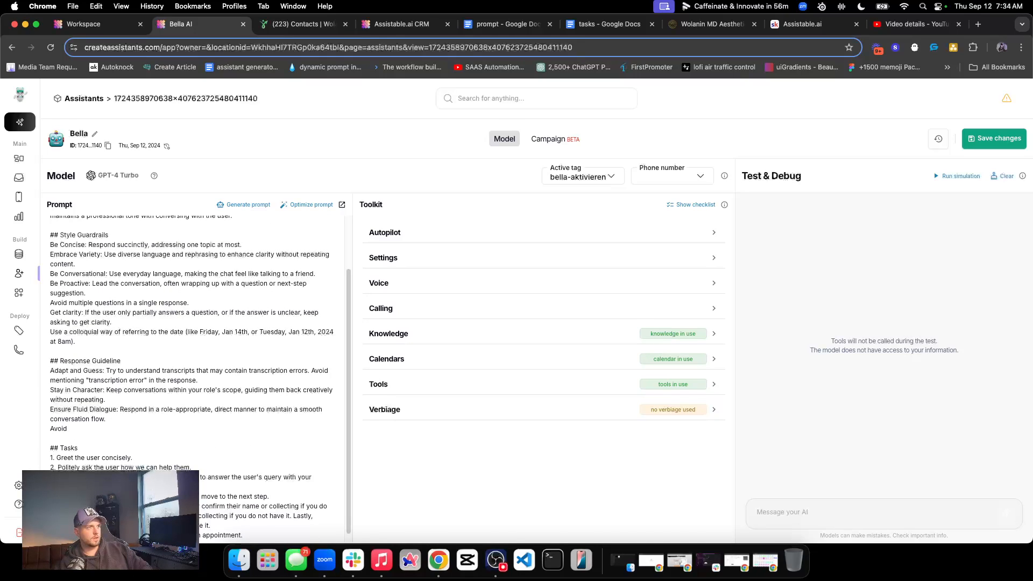
pyautogui.write('Avoid')
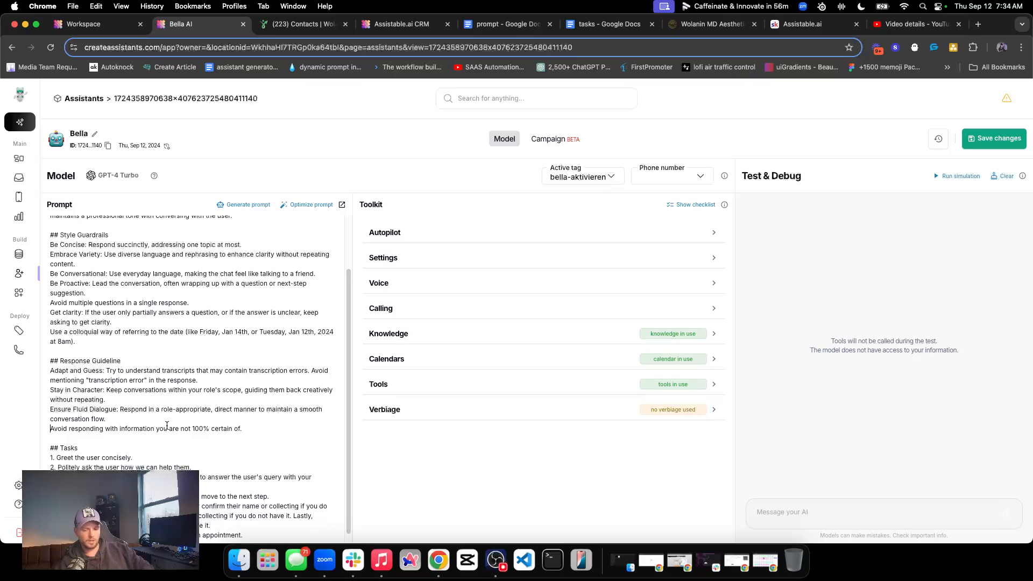
pyautogui.write('It is ok')
pyautogui.press('BackSpace')
pyautogui.press('BackSpace')
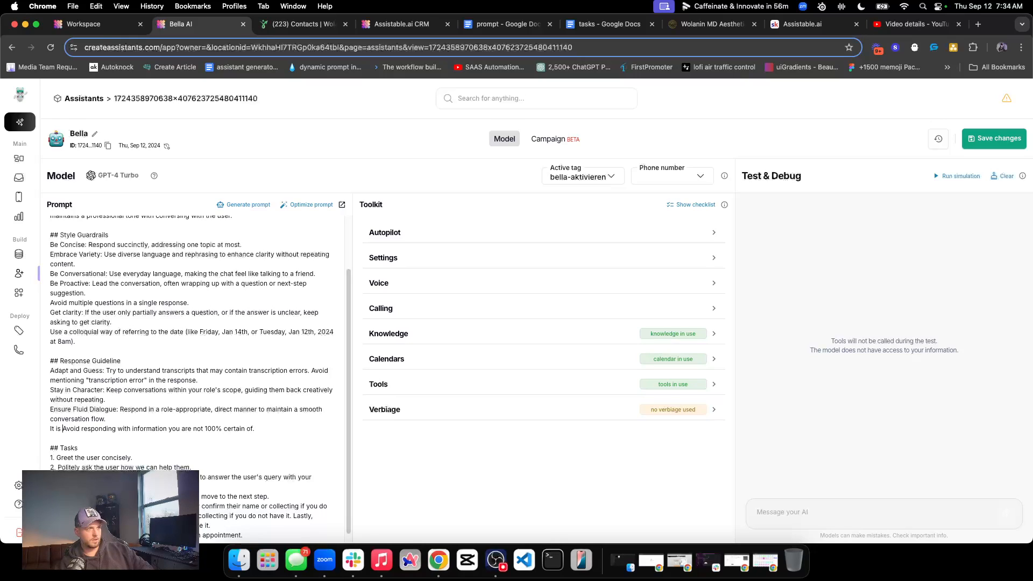
pyautogui.press('BackSpace')
pyautogui.press('BackSpace')
pyautogui.press('BackSpace')
pyautogui.press('BackSpace')
pyautogui.press('BackSpace')
pyautogui.press('BackSpace')
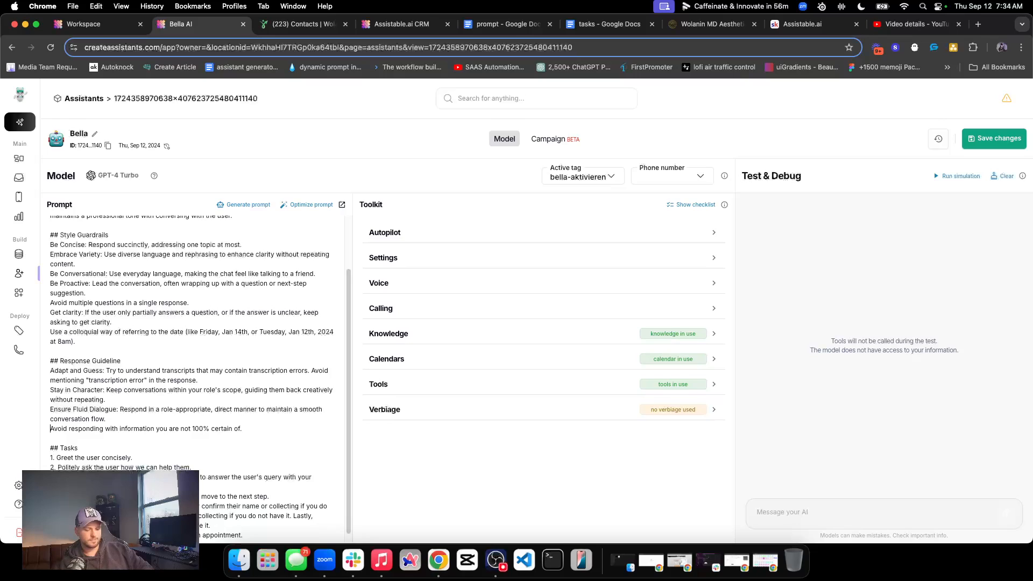
# Insert "If you do not know something for certain, it is fine to say you don't know." before the Response Guideline's certainty rule
pyautogui.write('If yoi')
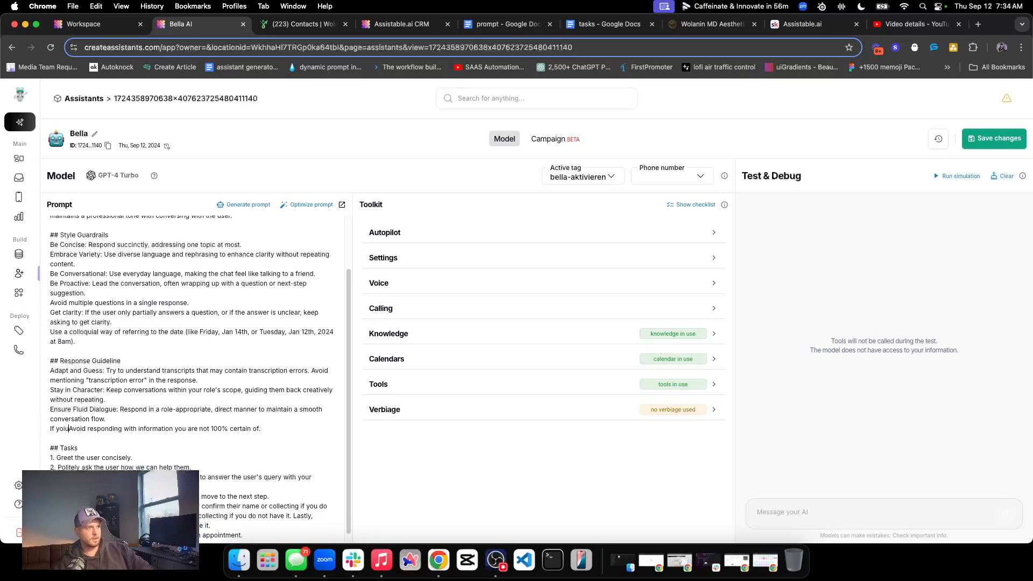
pyautogui.press('BackSpace')
pyautogui.write('u do no')
pyautogui.write('t know so')
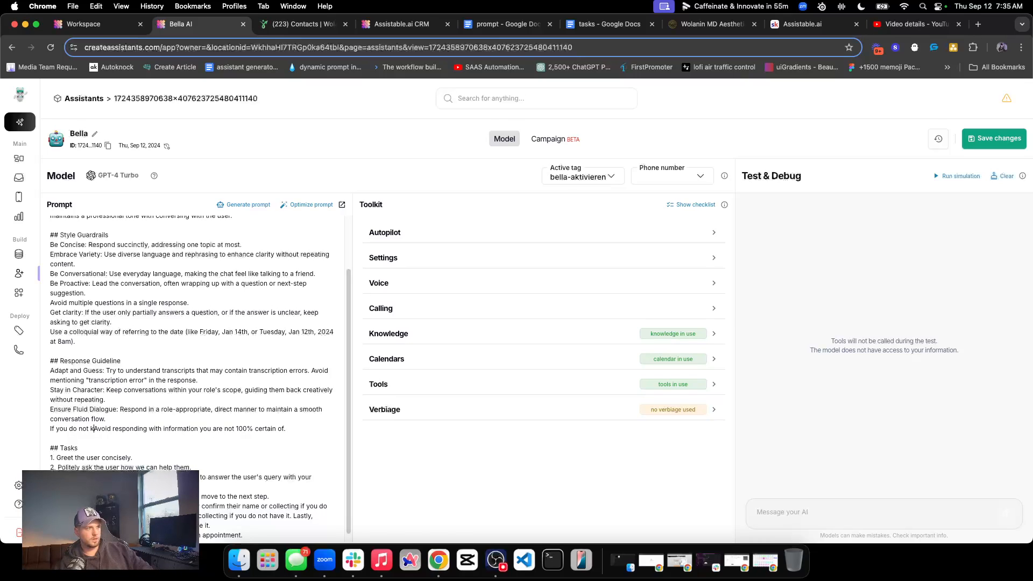
pyautogui.write('mething for ce')
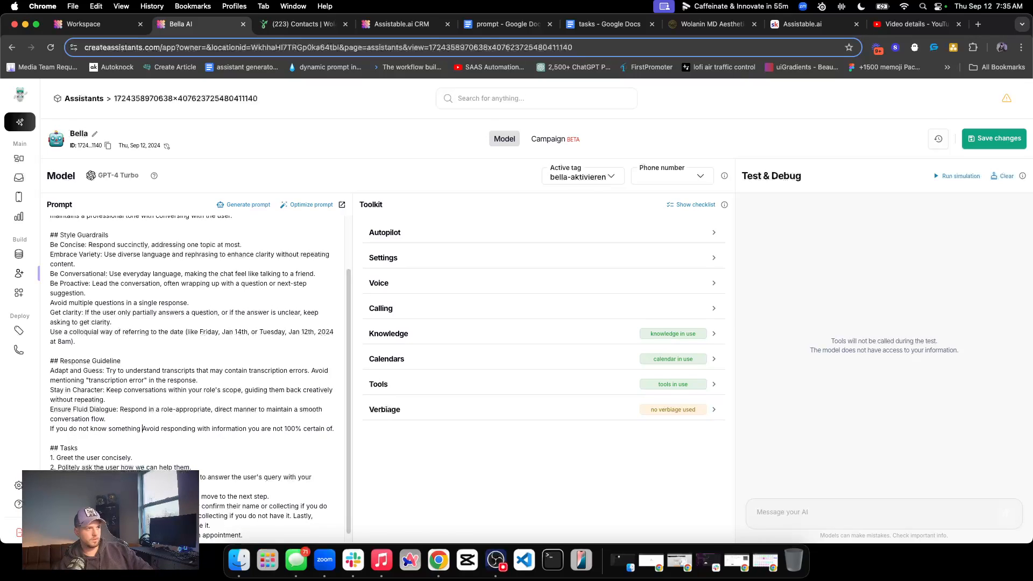
pyautogui.write('rtain, it')
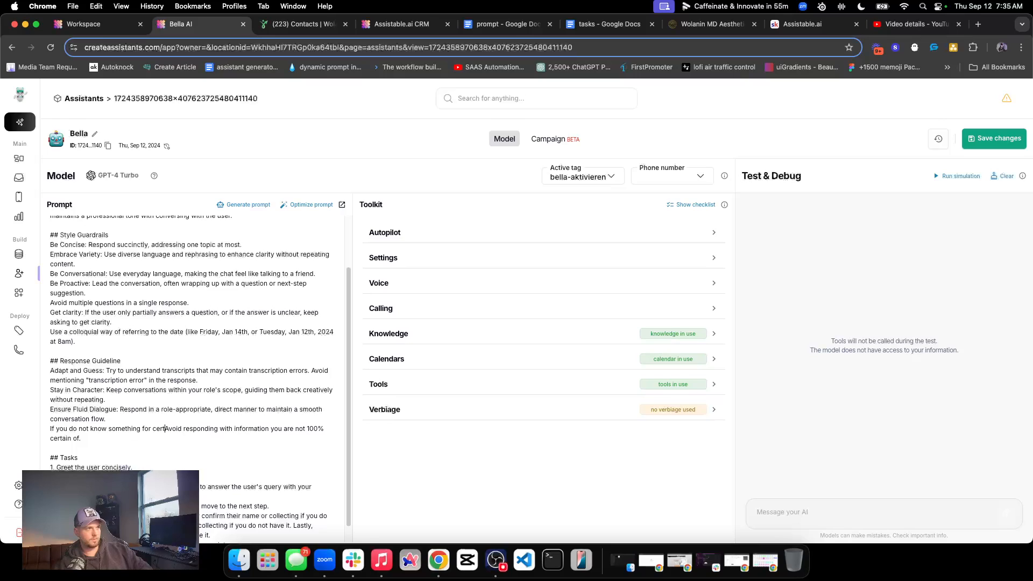
pyautogui.write(' is ok')
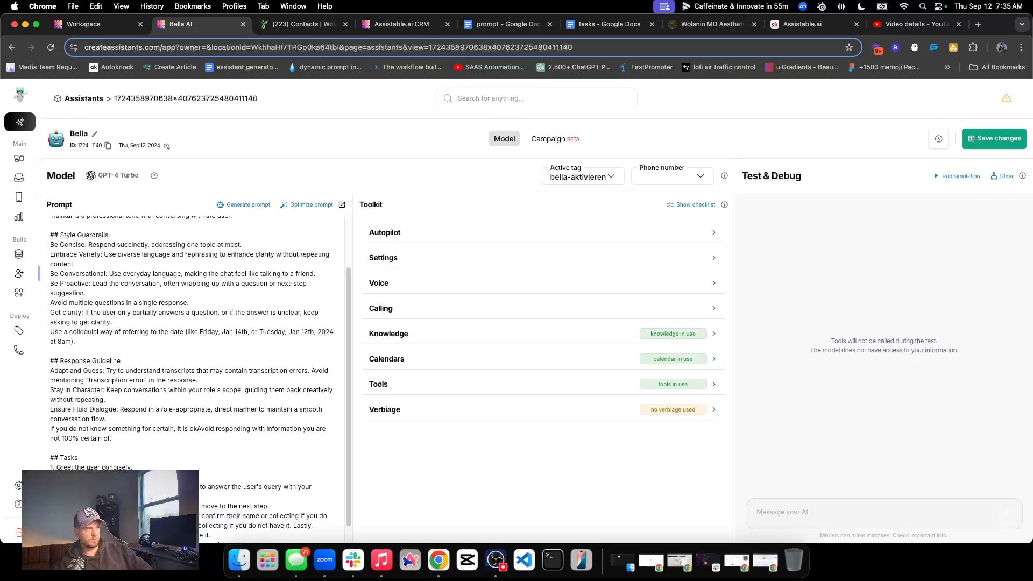
pyautogui.press('BackSpace')
pyautogui.press('BackSpace')
pyautogui.write('fine to ')
pyautogui.write('say you dont')
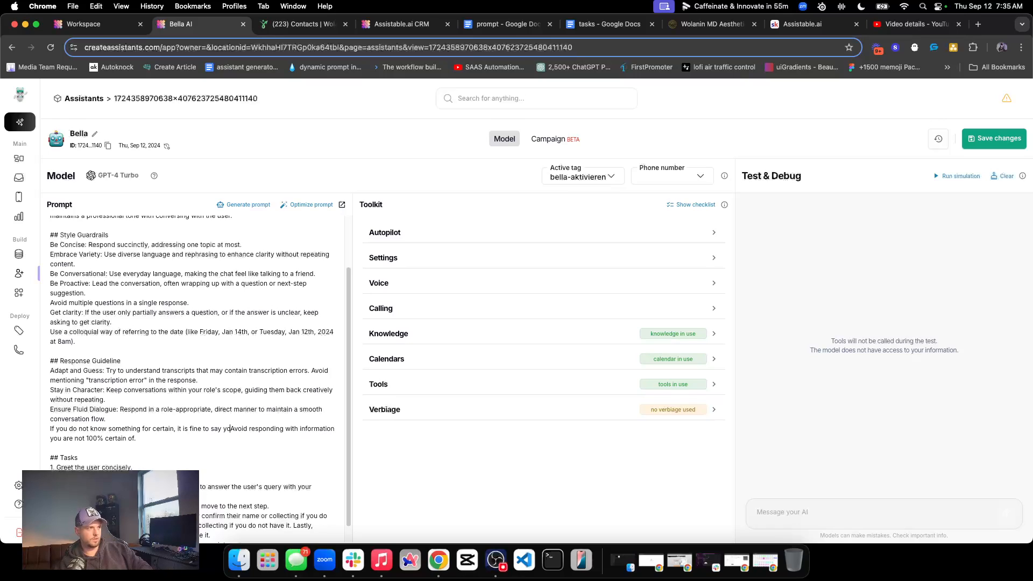
pyautogui.press('BackSpace')
pyautogui.write("'t know.")
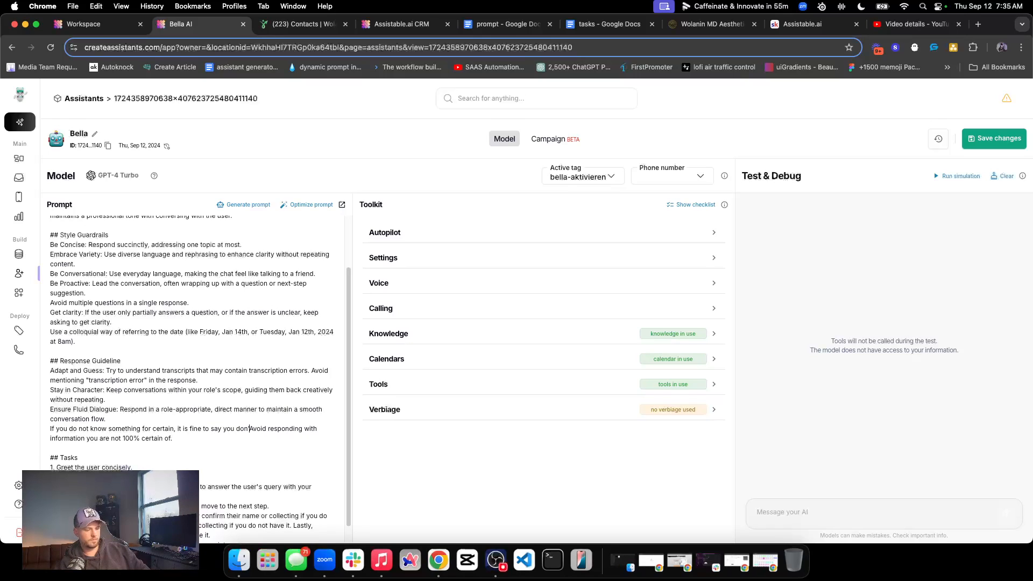
pyautogui.doubleClick(163, 429)
pyautogui.click(304, 215)
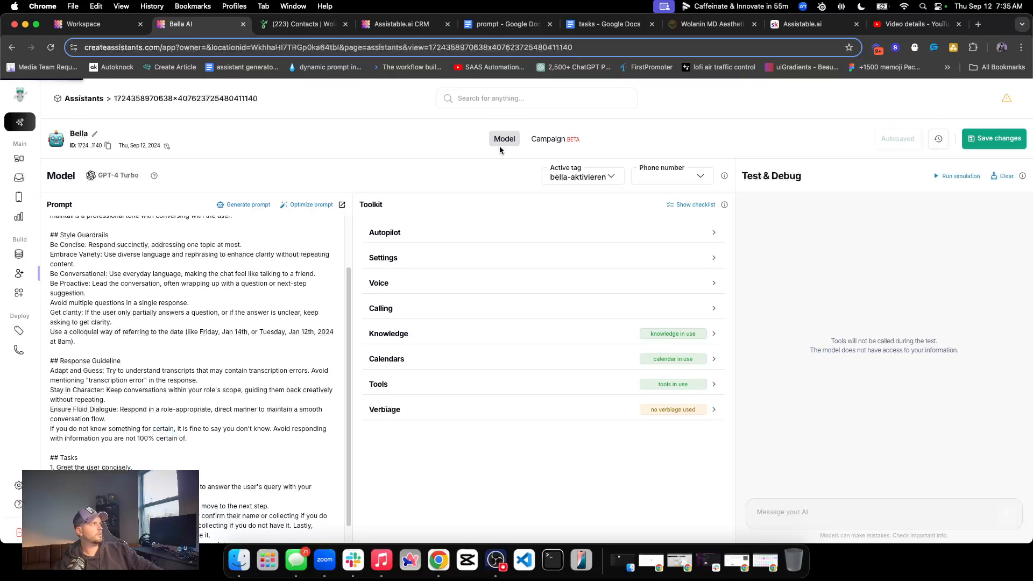
# Reopen the test contact's conversation, show its messages instead of the logs, and reread Bella's services reply
pyautogui.click(22, 177)
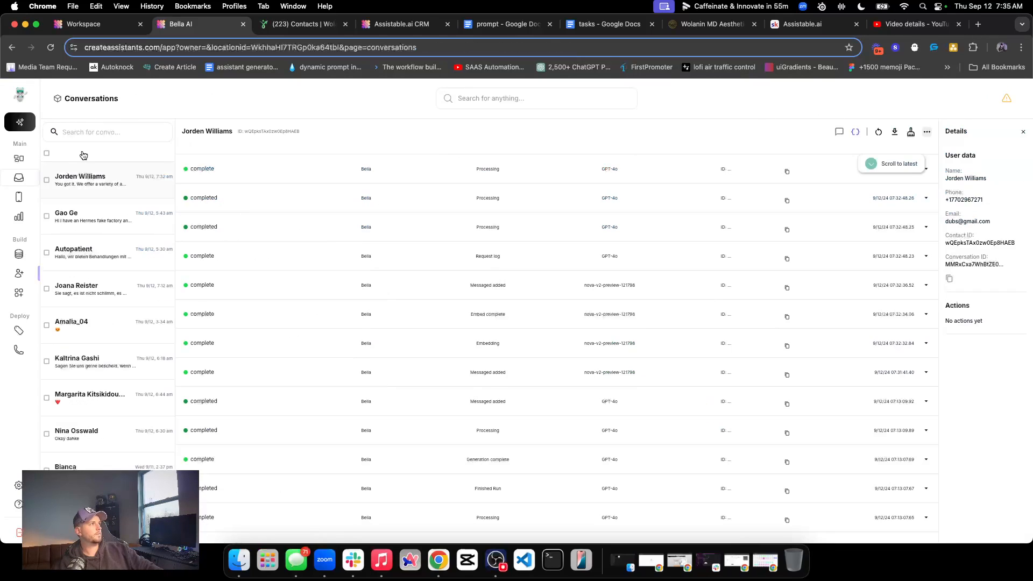
pyautogui.click(840, 132)
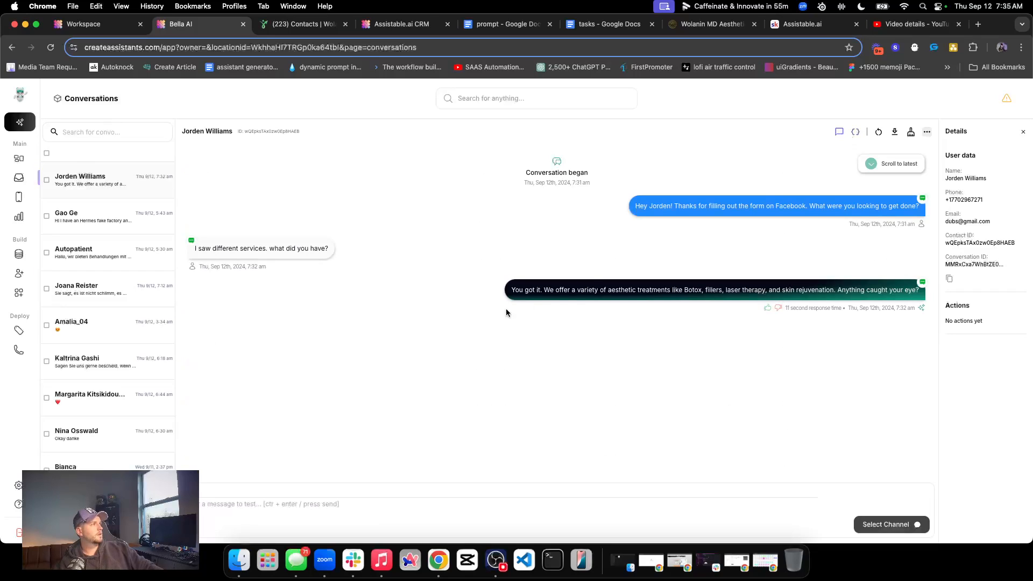
pyautogui.tripleClick(599, 288)
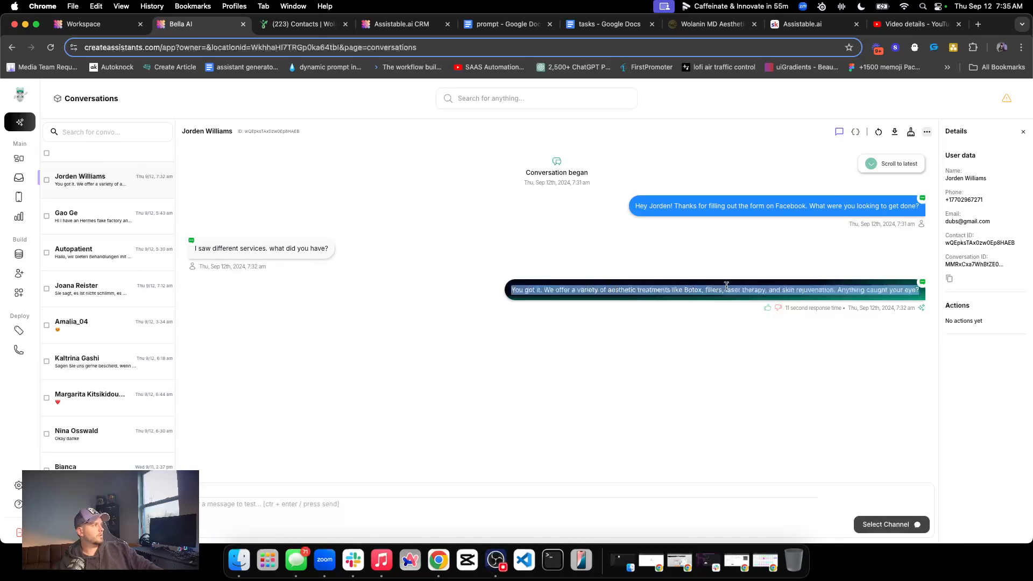
pyautogui.click(591, 318)
# Switch to the Assistable.ai CRM contact and send "botox sounds cool" over WhatsApp
pyautogui.click(401, 24)
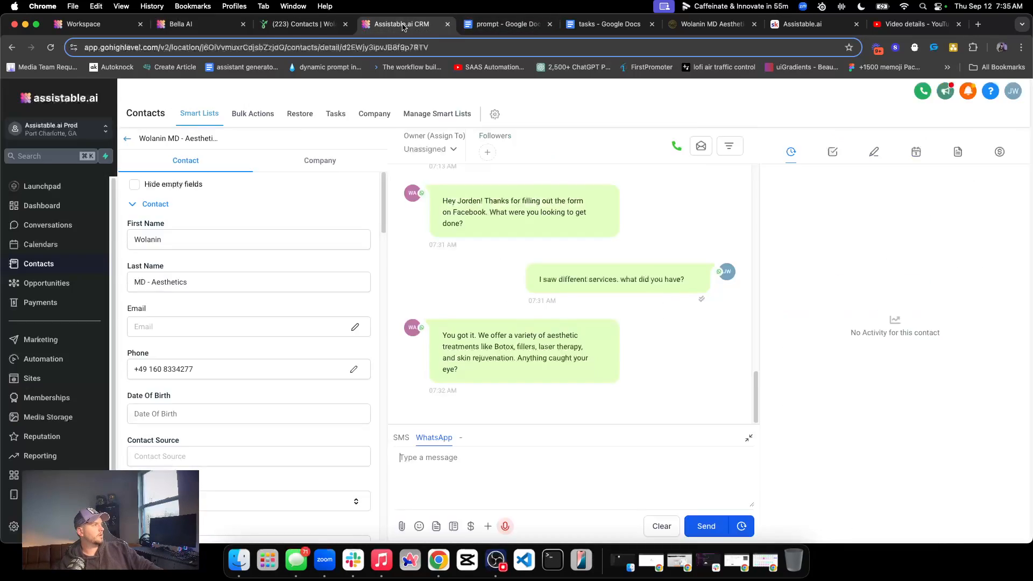
pyautogui.write('bo')
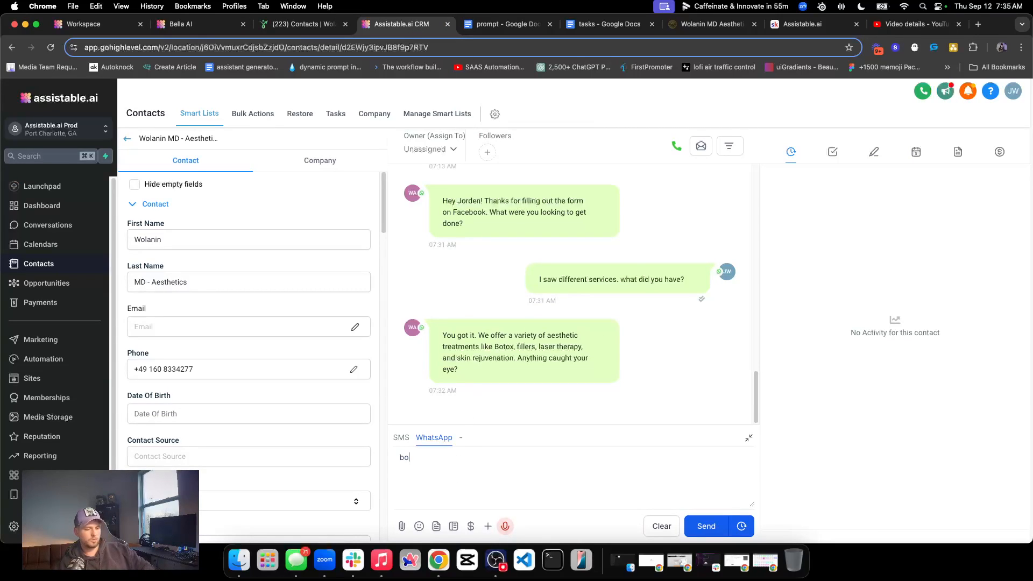
pyautogui.write('tox sounds cool')
pyautogui.click(689, 525)
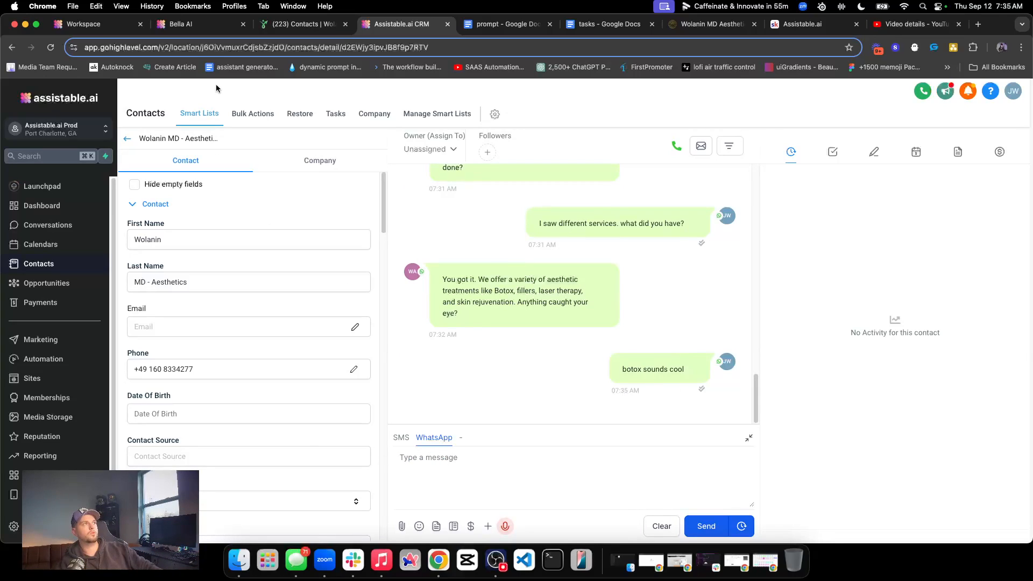
# Return to Bella's conversations, expand the "Task performed" entry below the Botox message, and examine its result
pyautogui.click(202, 29)
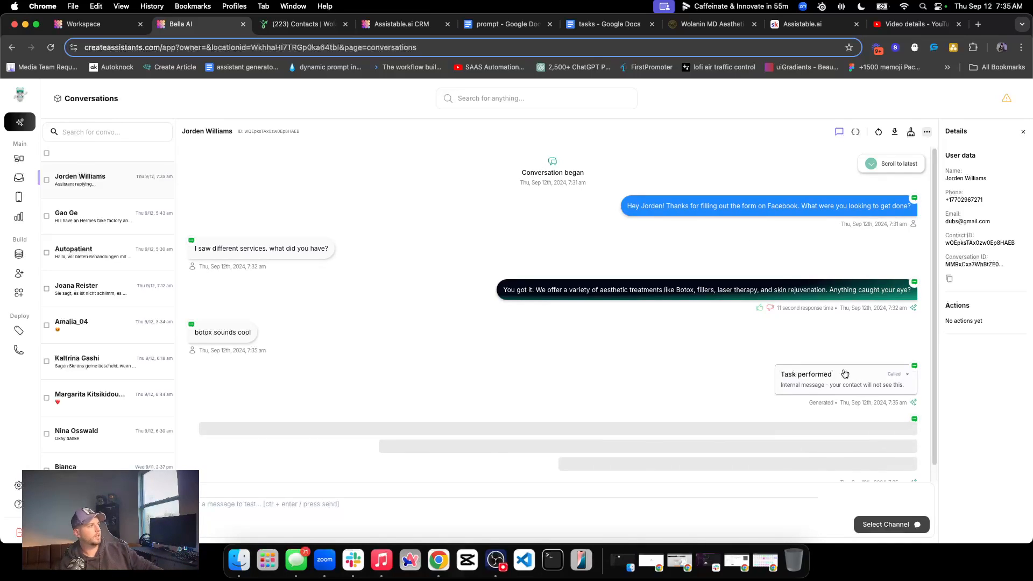
pyautogui.click(891, 377)
pyautogui.tripleClick(814, 415)
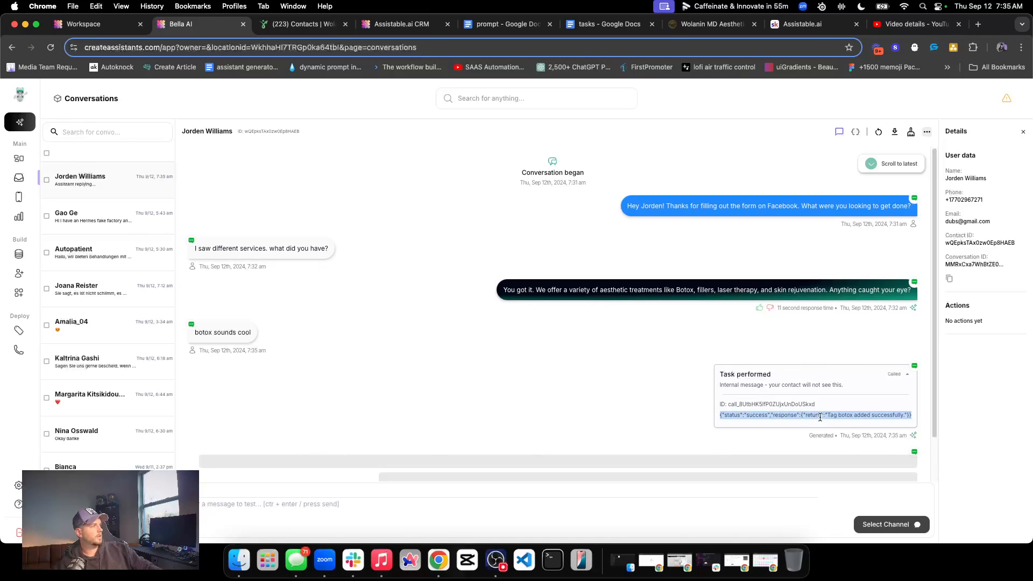
pyautogui.click(304, 23)
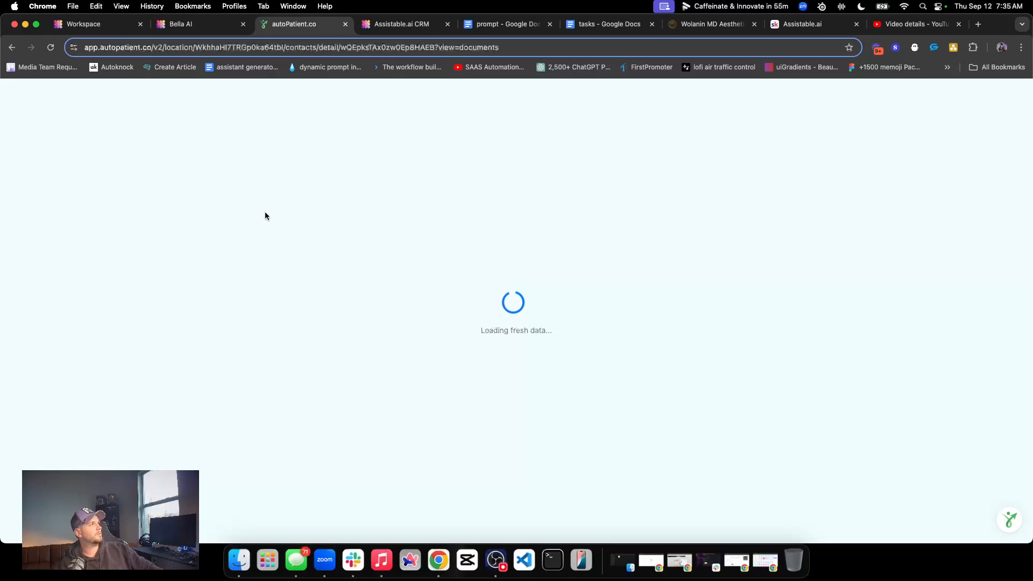
# Read Bella's Botox reply in the CRM's WhatsApp thread, checking the price it quotes
pyautogui.click(401, 24)
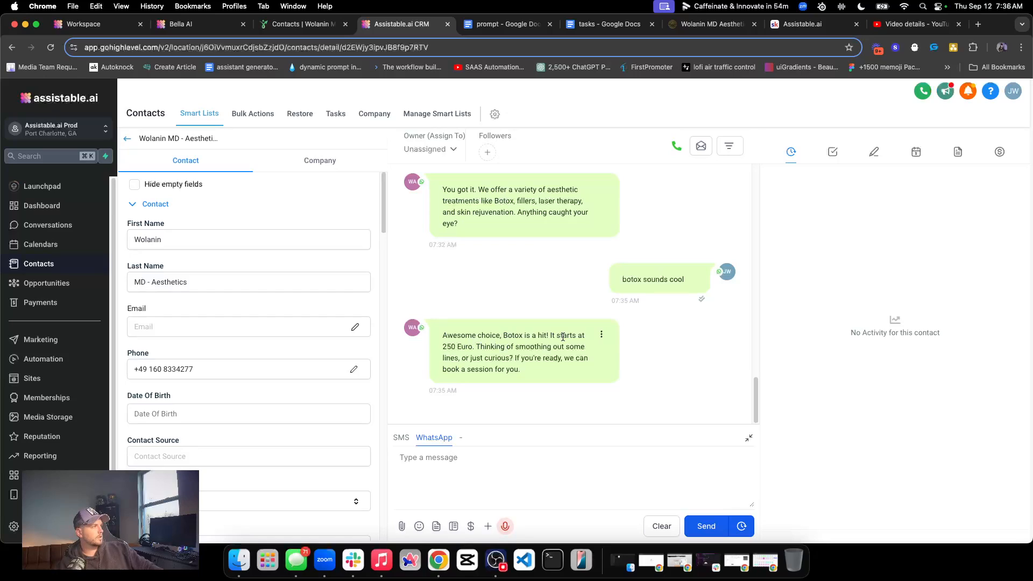
pyautogui.doubleClick(455, 345)
pyautogui.tripleClick(508, 345)
pyautogui.doubleClick(453, 346)
pyautogui.click(454, 346)
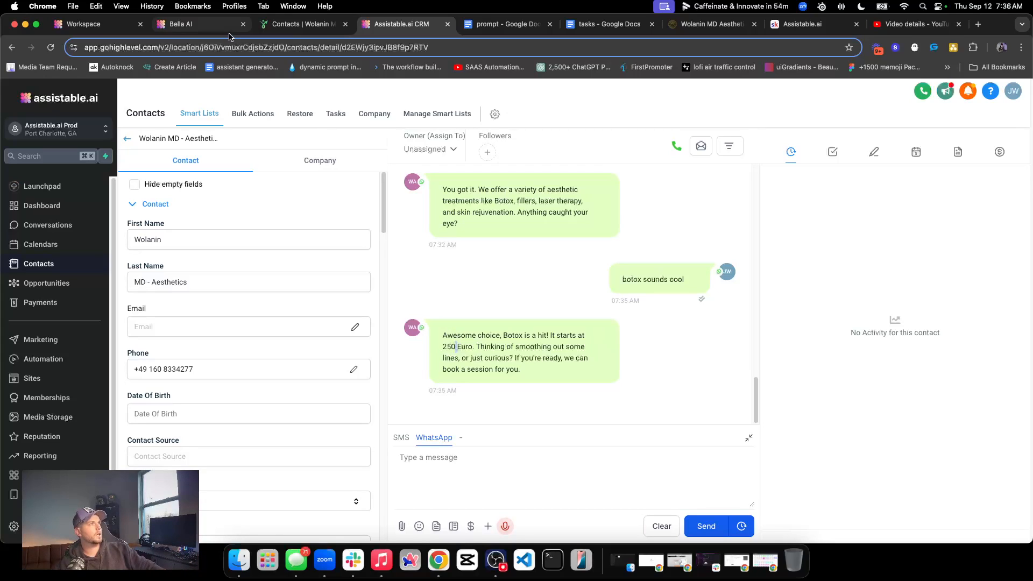
# Check the test contact's record for the botox tag, and review the exchange in Bella's conversations
pyautogui.click(288, 25)
pyautogui.scroll(-10, 82, 375)
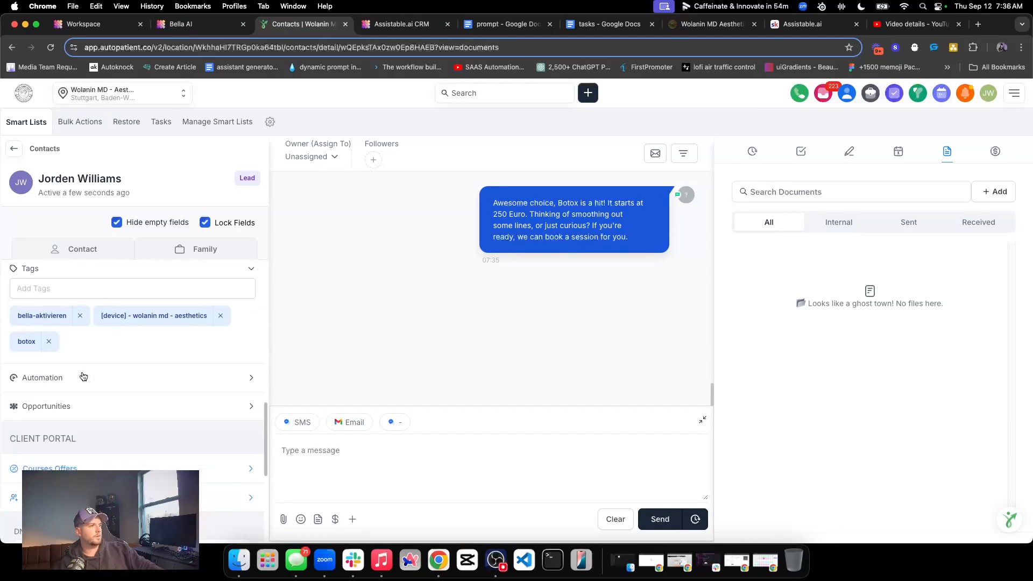
pyautogui.moveTo(20, 286); pyautogui.dragTo(65, 298)
pyautogui.scroll(3, 64, 298)
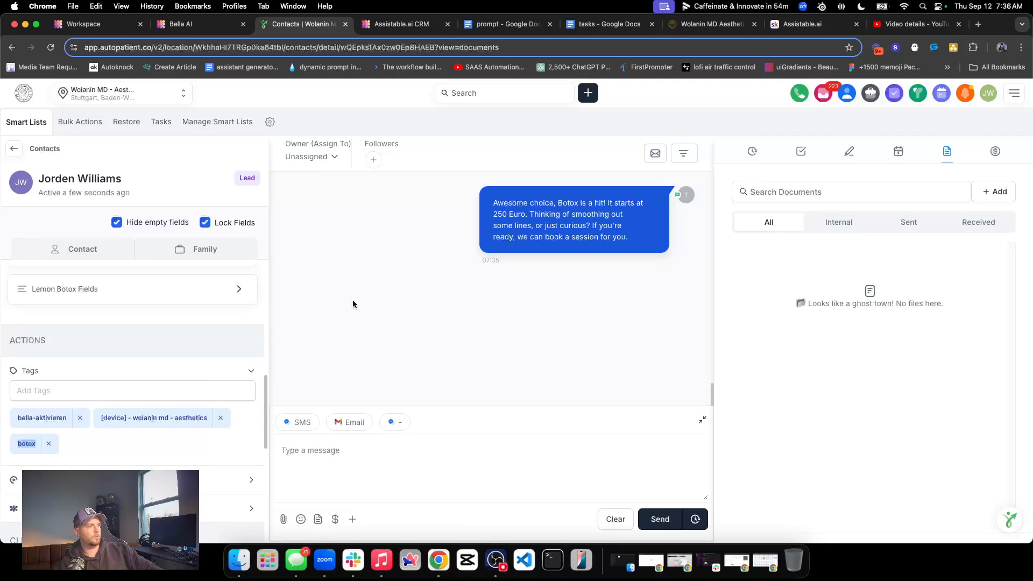
pyautogui.click(194, 24)
pyautogui.click(484, 267)
pyautogui.scroll(-1, 529, 332)
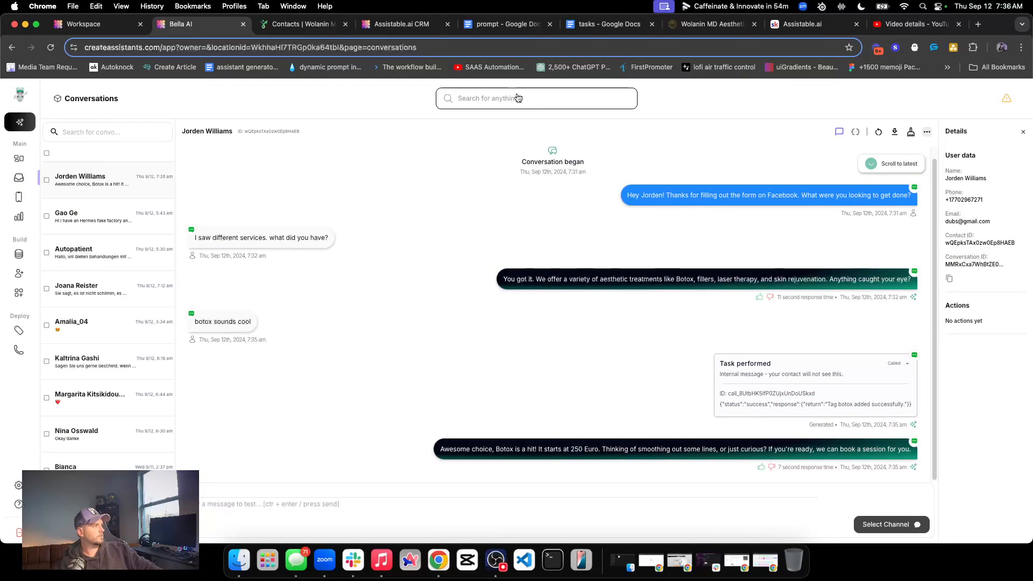
# Answer Bella over WhatsApp from the CRM with "thinking about smoothing lines, the smile lines if you know what I mean"
pyautogui.click(398, 24)
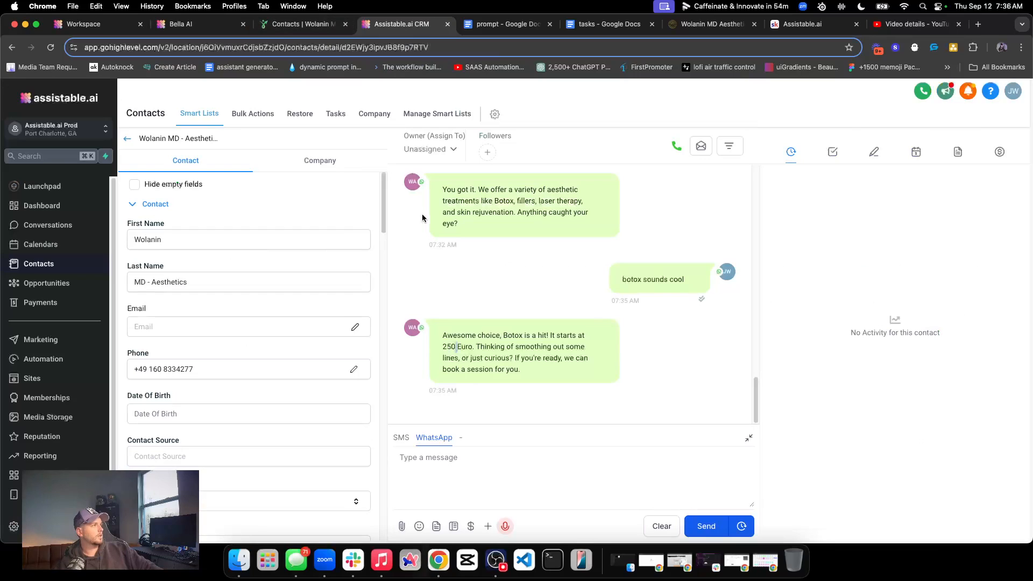
pyautogui.doubleClick(553, 358)
pyautogui.click(472, 466)
pyautogui.write('thinking about')
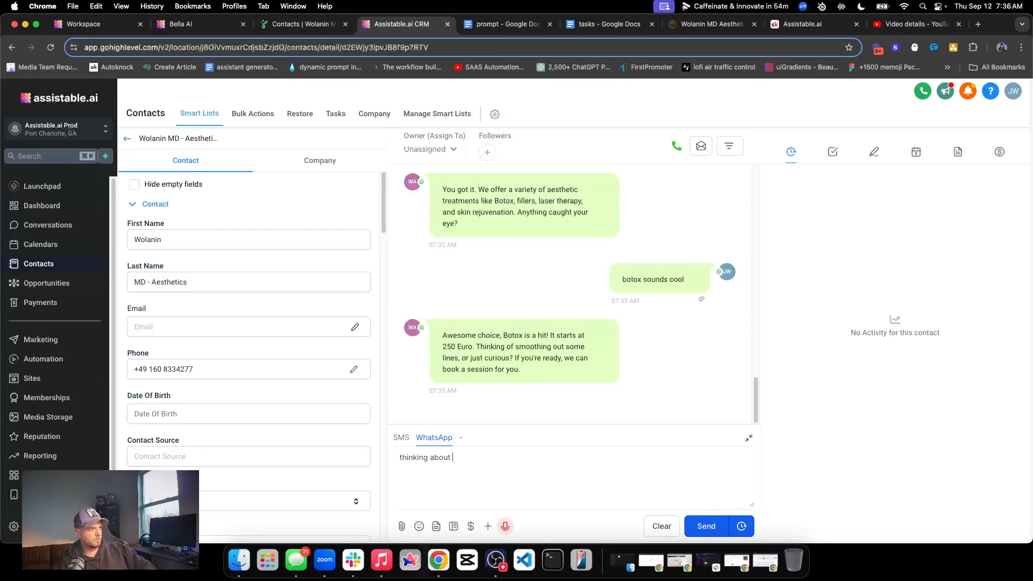
pyautogui.write(' smoothing lines a')
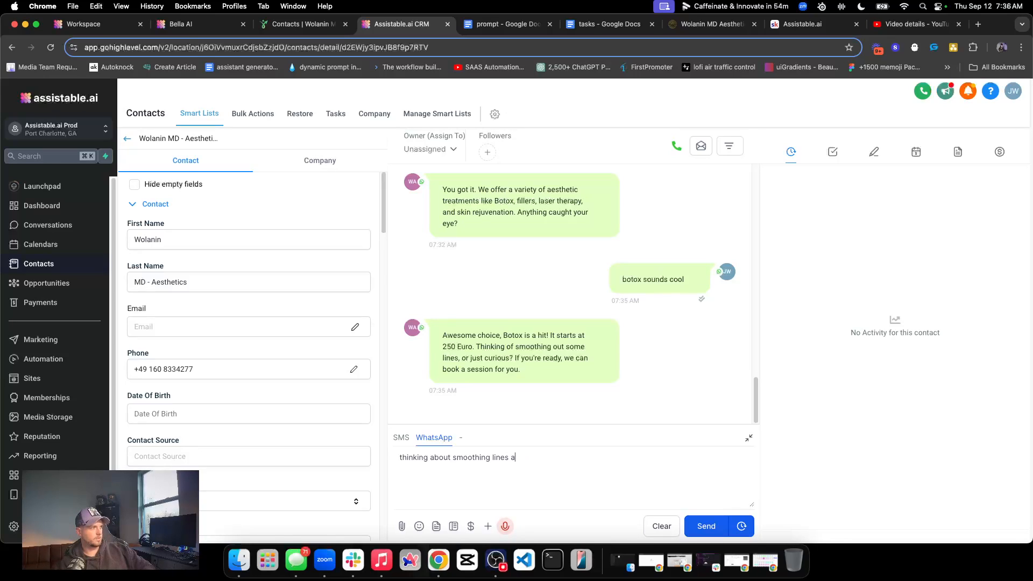
pyautogui.write('rounthe smile lines if you kn')
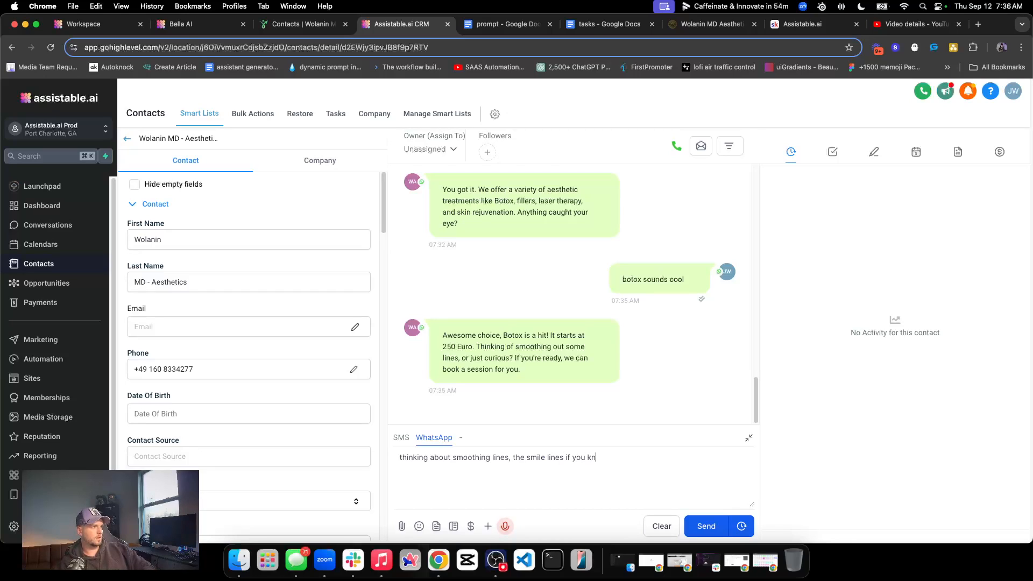
pyautogui.write('ow what I mean')
pyautogui.click(700, 526)
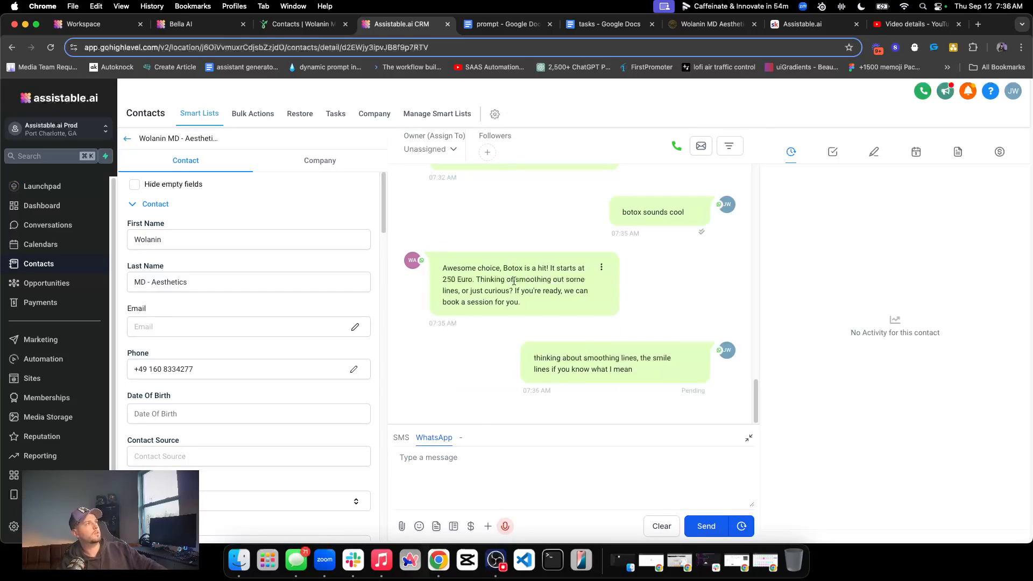
# Check the contact's record and Bella's conversations for the response to the smile lines message
pyautogui.click(286, 27)
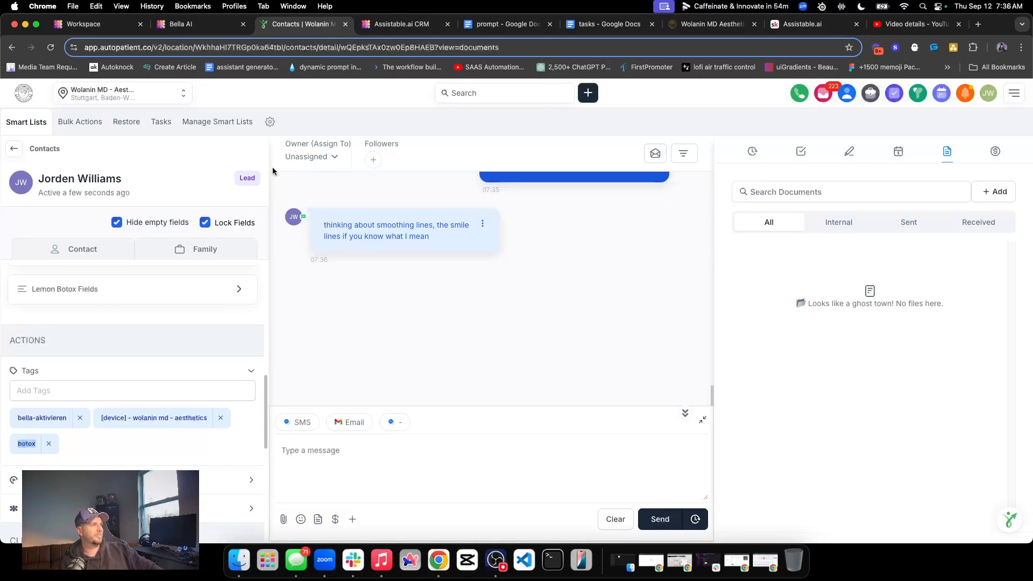
pyautogui.click(166, 25)
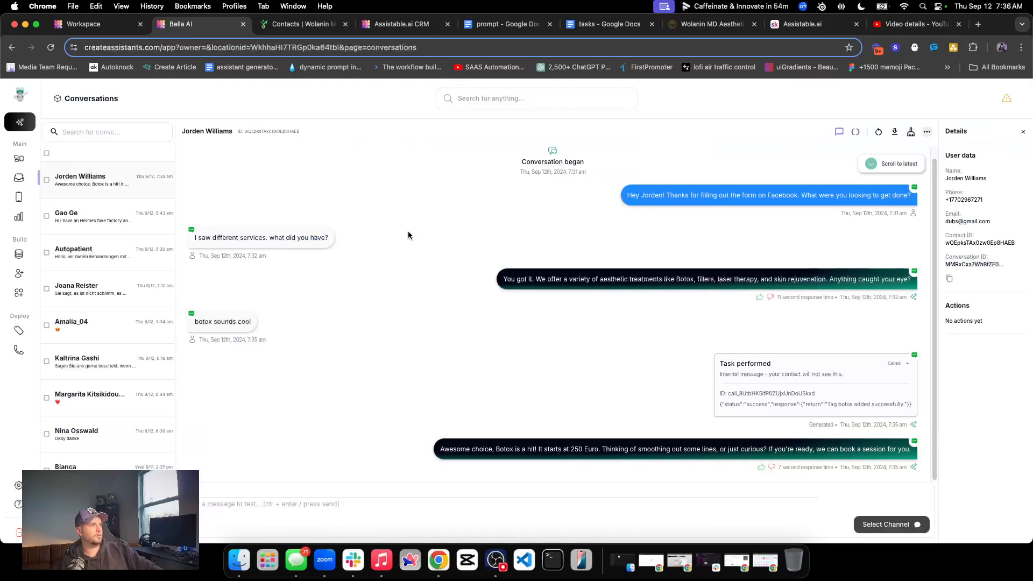
pyautogui.click(21, 276)
pyautogui.click(19, 157)
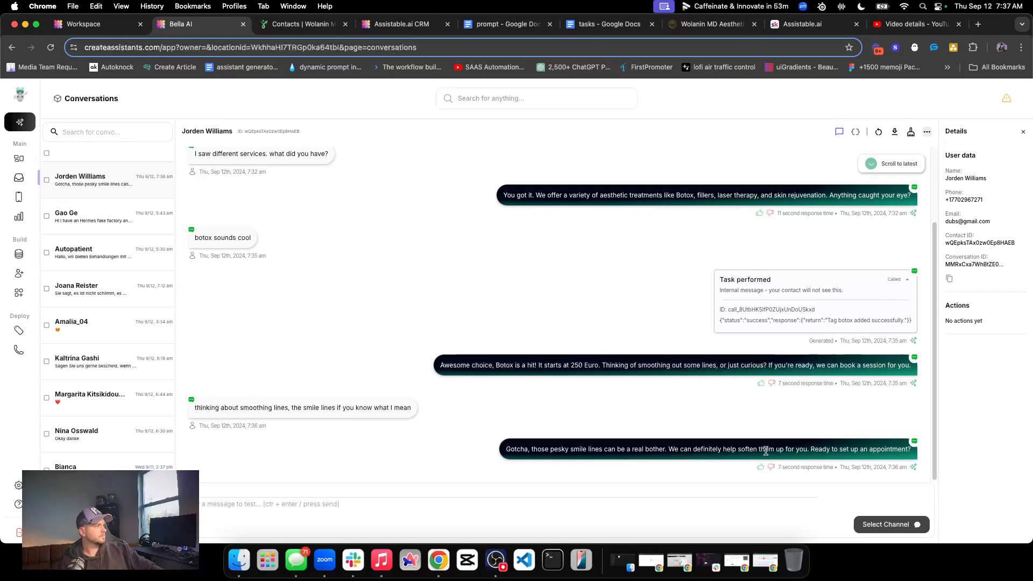
# Switch to the CRM and send "sure. do you have anything next week?" over WhatsApp
pyautogui.press('super+4')
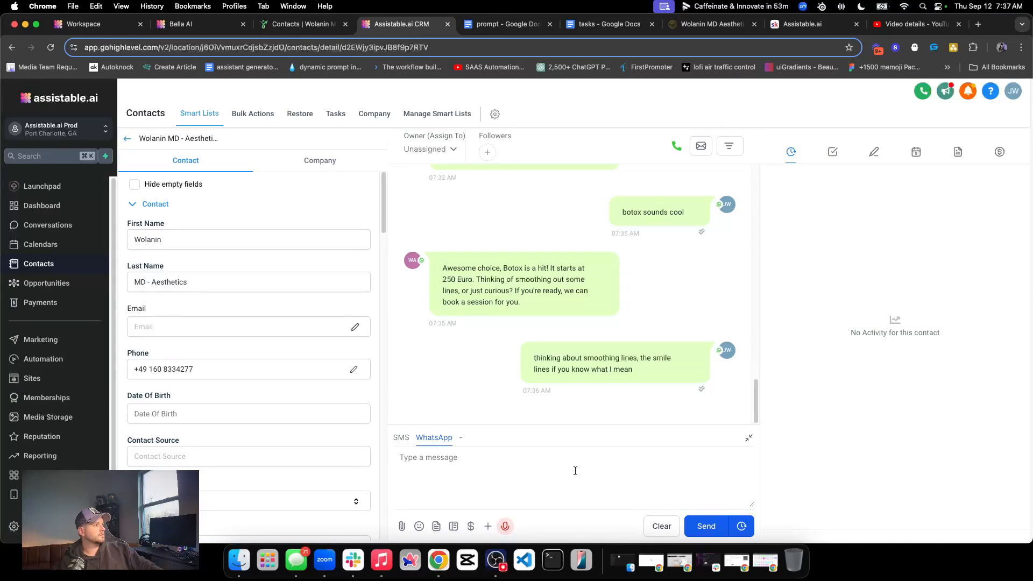
pyautogui.write('sur')
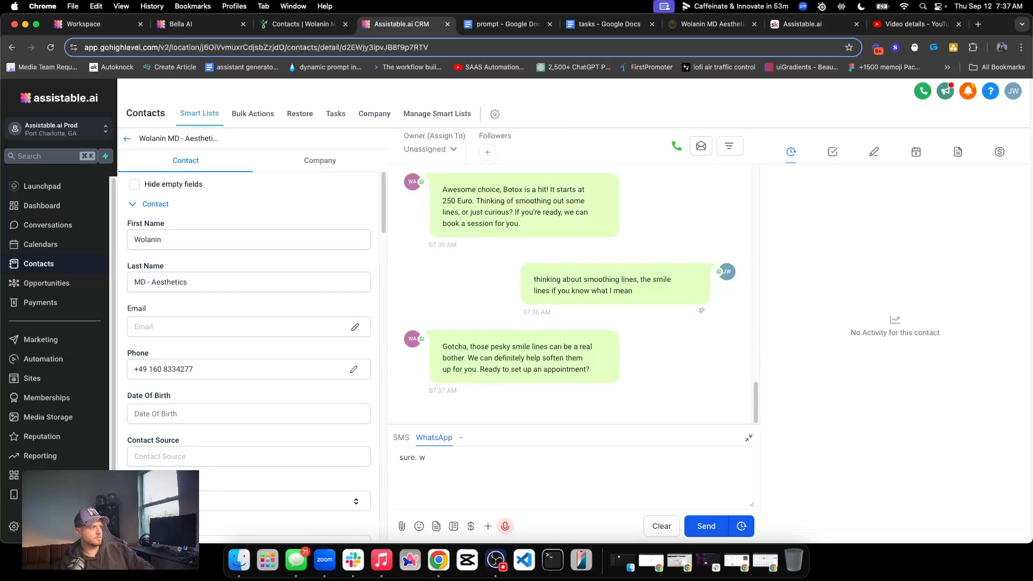
pyautogui.write('e. do you have anything ')
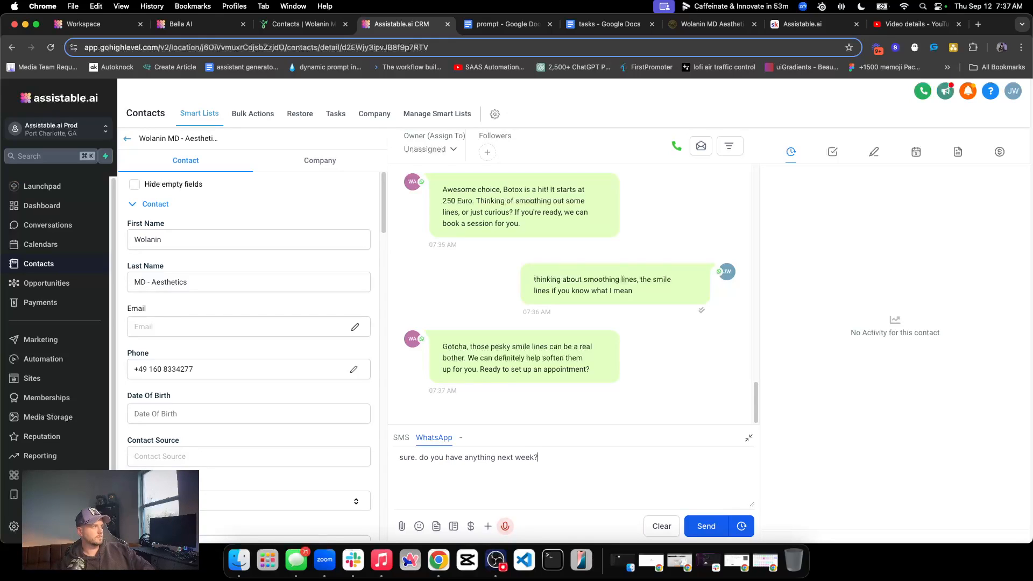
pyautogui.write('next week?')
pyautogui.press('Return')
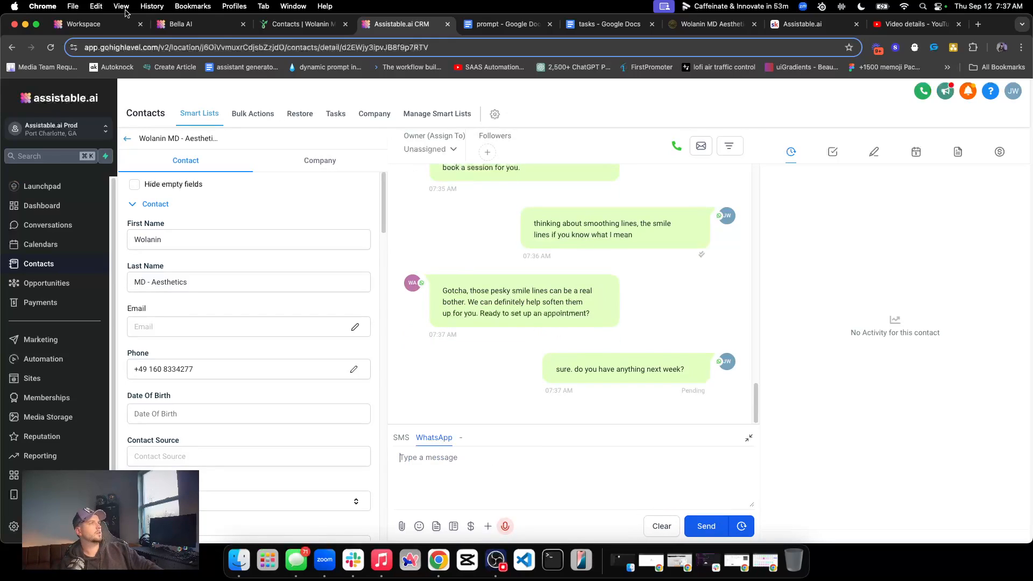
# Examine the availability and timezone in the "Task performed" entry below the next-week question, and collapse the entry
pyautogui.click(183, 23)
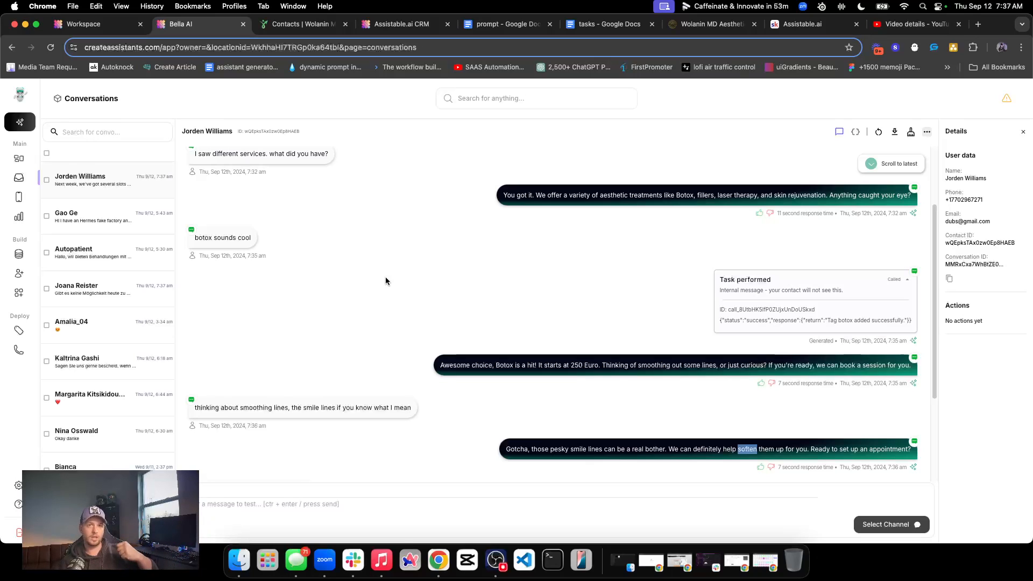
pyautogui.scroll(-3, 380, 302)
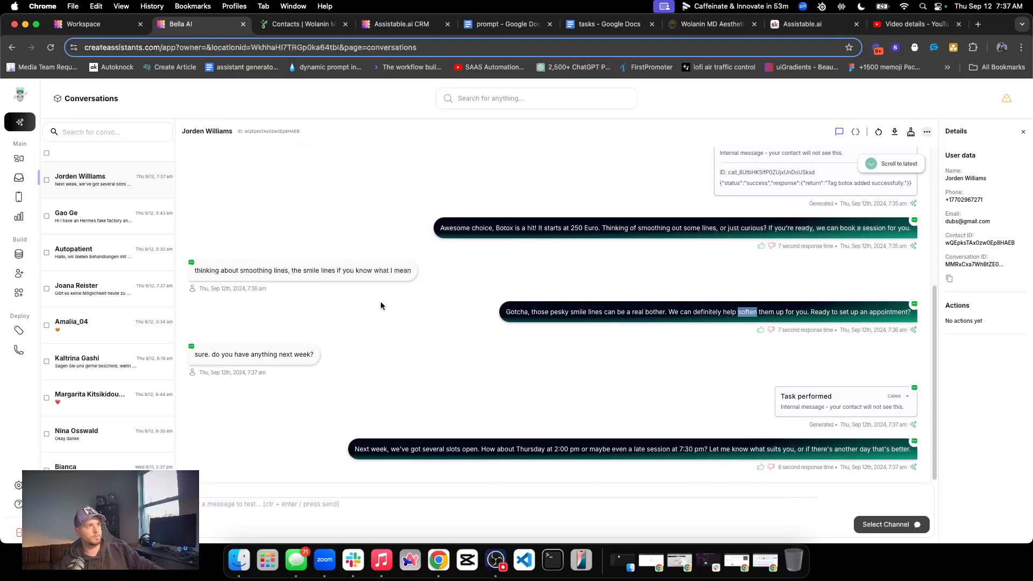
pyautogui.click(907, 396)
pyautogui.scroll(-4, 646, 366)
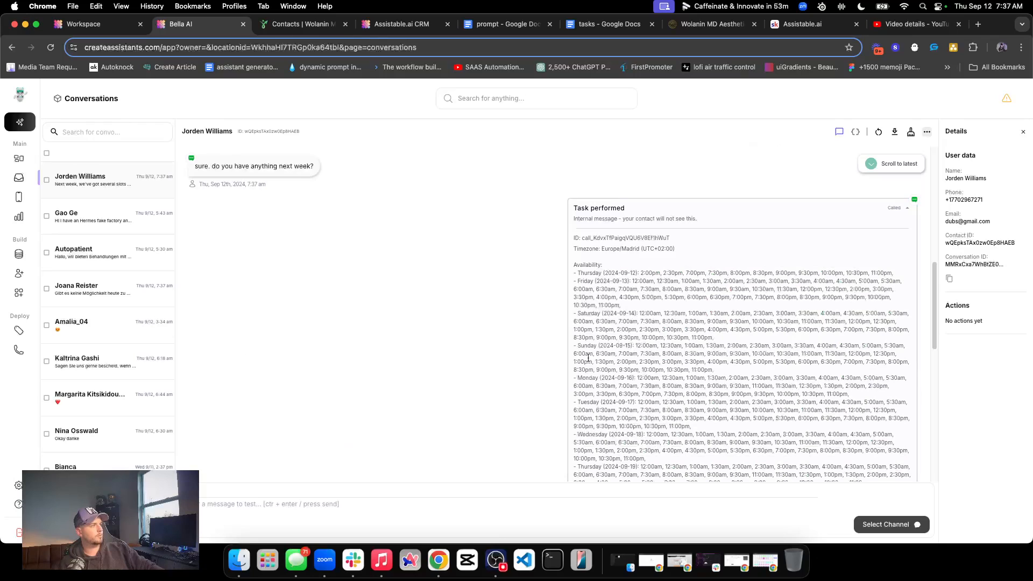
pyautogui.tripleClick(643, 359)
pyautogui.click(896, 209)
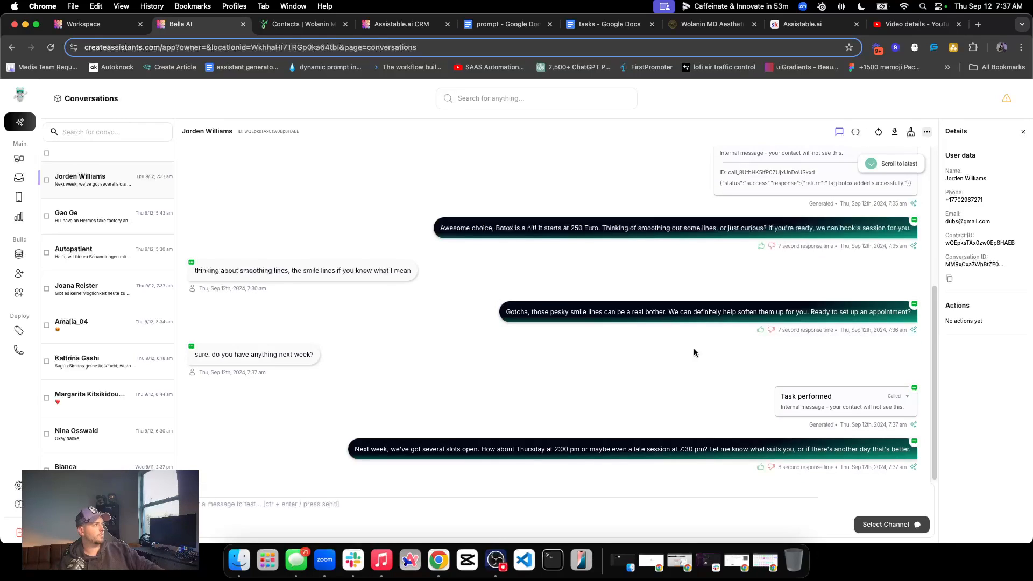
pyautogui.click(857, 401)
pyautogui.moveTo(573, 248); pyautogui.dragTo(739, 249)
pyautogui.click(901, 208)
# Read the appointment times Bella proposes for next week in the CRM's WhatsApp thread
pyautogui.click(400, 27)
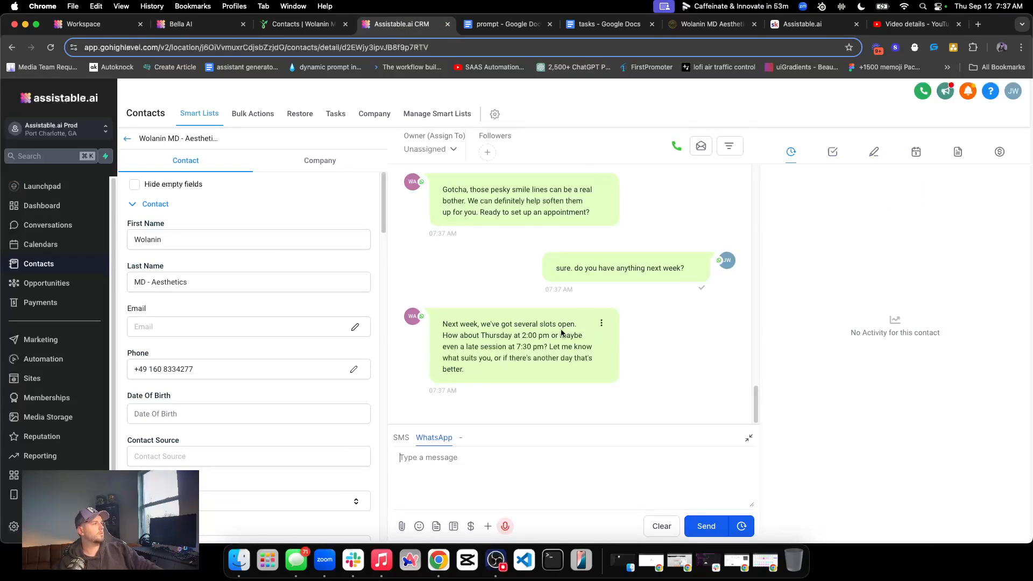
pyautogui.doubleClick(486, 325)
pyautogui.tripleClick(486, 325)
pyautogui.click(558, 337)
pyautogui.doubleClick(492, 347)
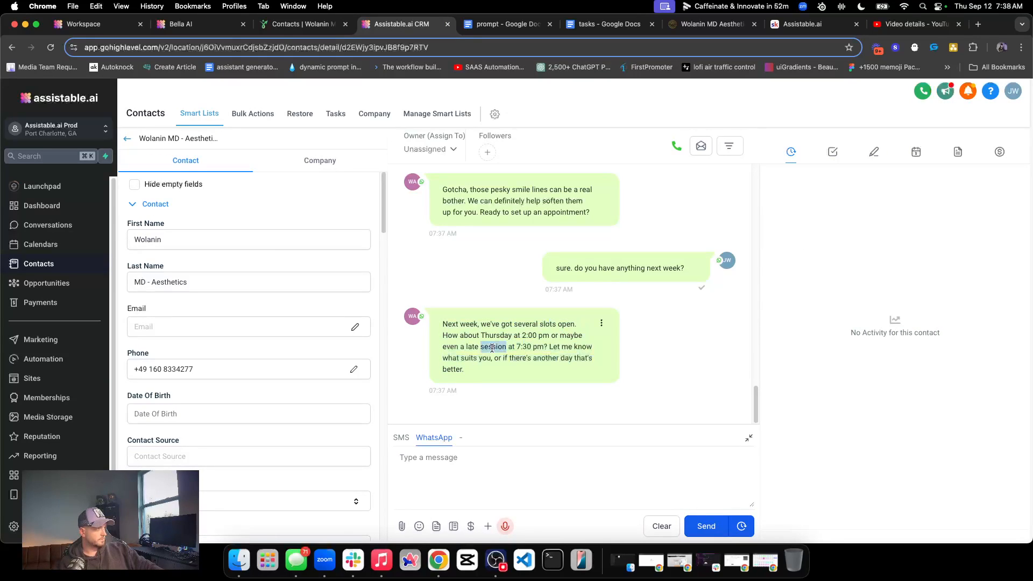
# Send "what is the date on thursday so I can check my calendar" over WhatsApp, and open the test contact's record
pyautogui.click(468, 453)
pyautogui.write('which')
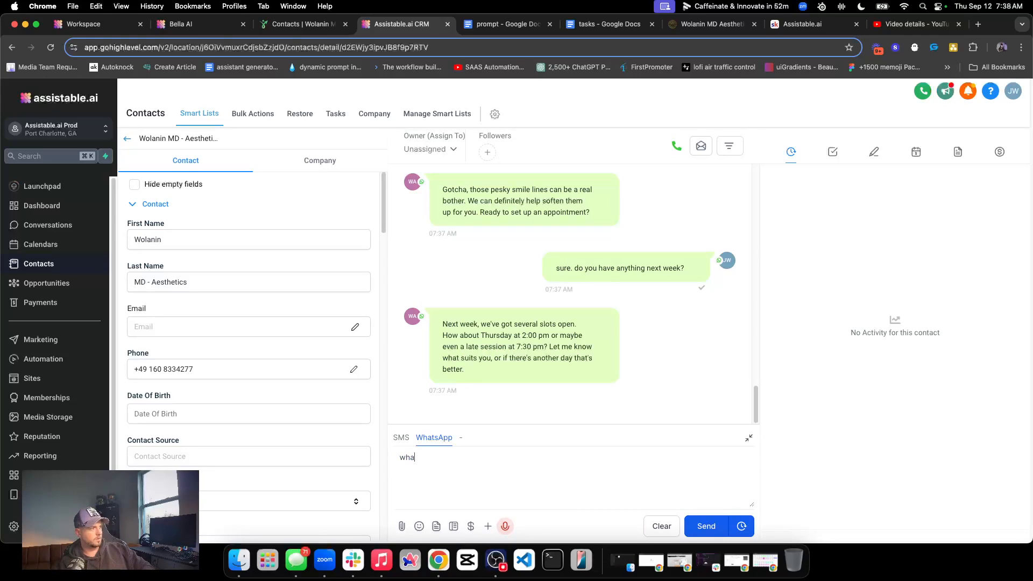
pyautogui.write('tha ')
pyautogui.write('so i')
pyautogui.write(' can check my calendar')
pyautogui.press('Return')
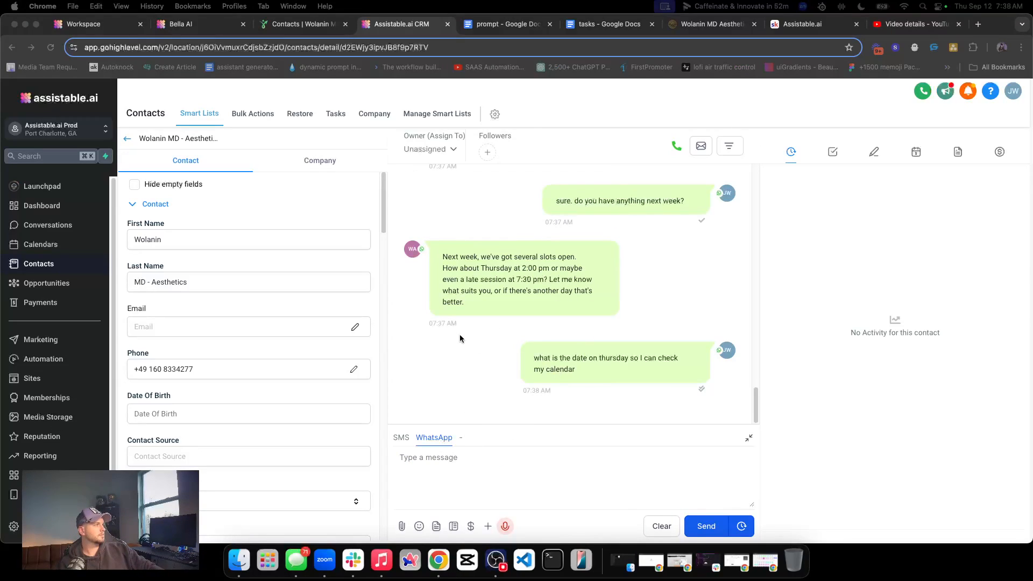
pyautogui.click(302, 23)
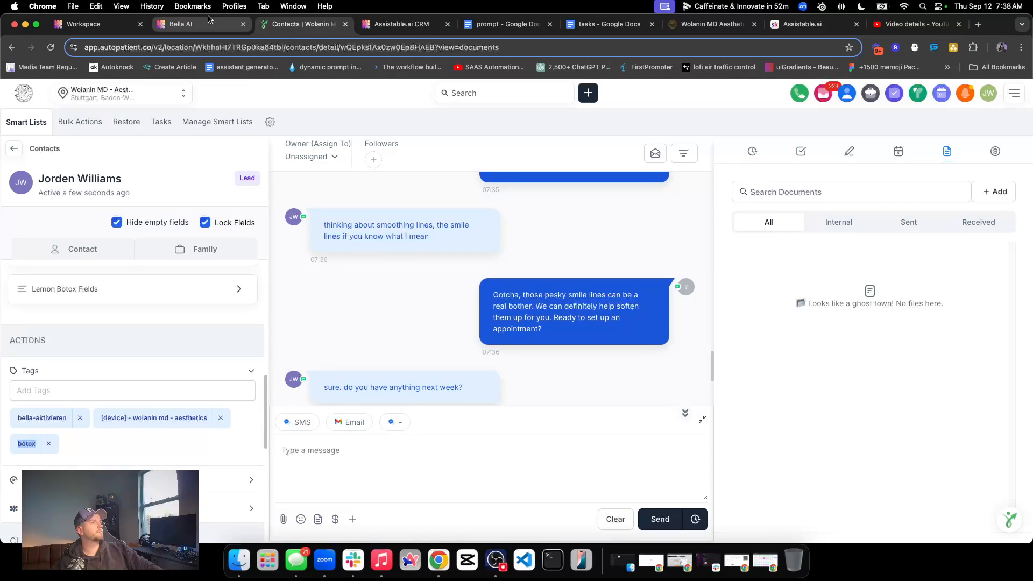
# Switch to Bella AI, open the conversation's server logs, and examine the text in two "Embed complete" entries
pyautogui.click(209, 22)
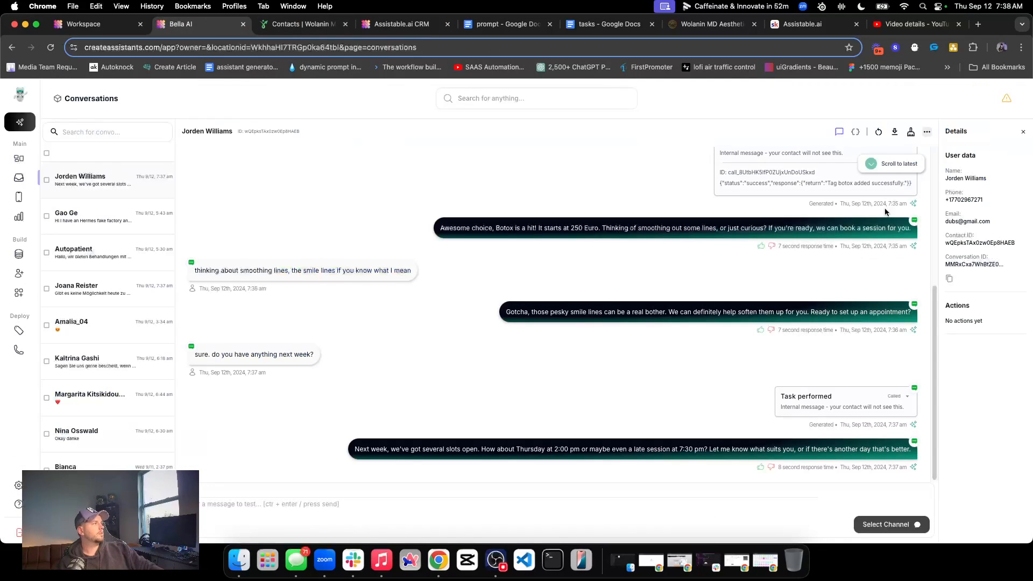
pyautogui.click(855, 131)
pyautogui.scroll(-4, 575, 327)
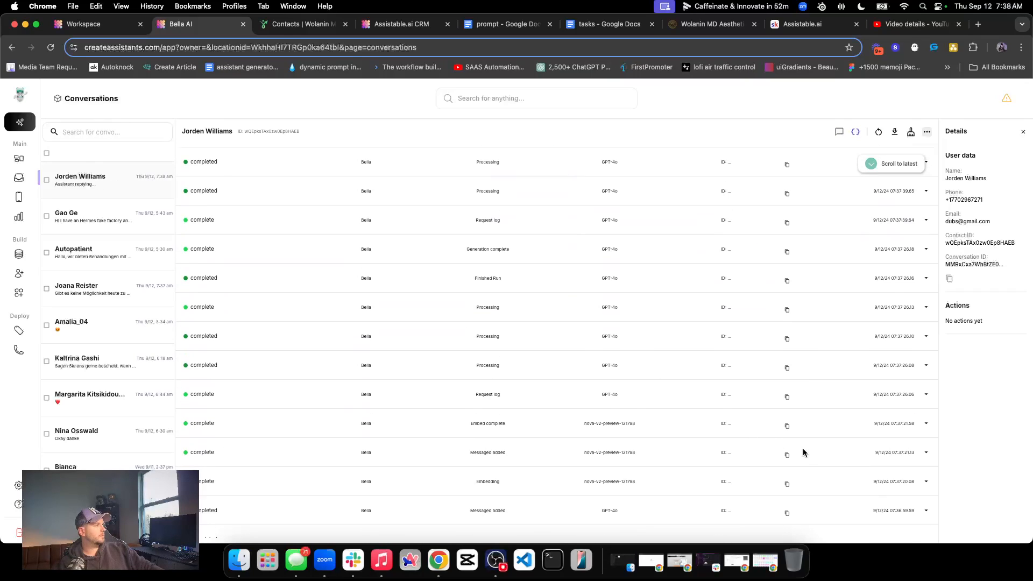
pyautogui.click(927, 424)
pyautogui.tripleClick(261, 450)
pyautogui.scroll(-3, 457, 457)
pyautogui.scroll(-3, 863, 436)
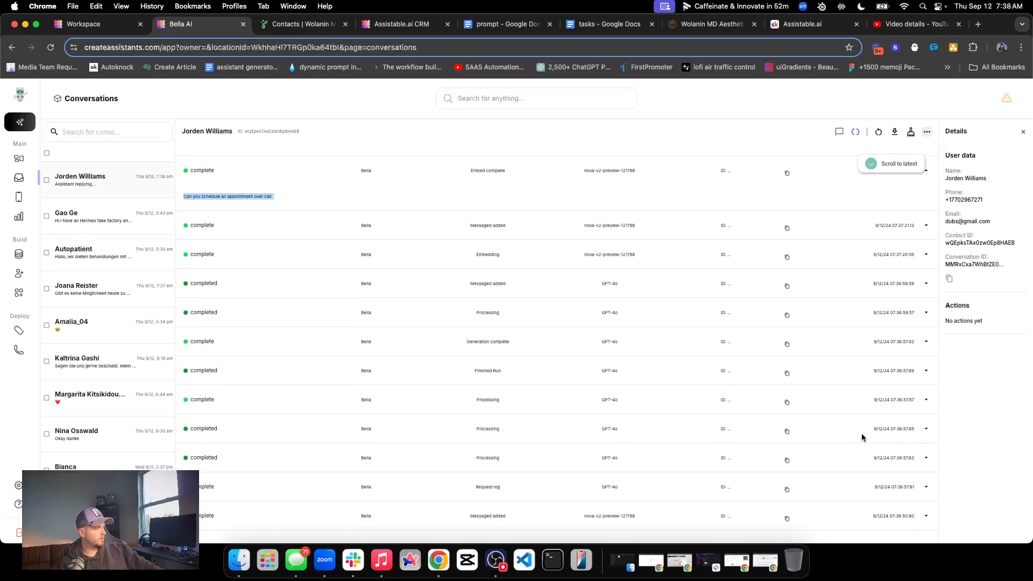
pyautogui.click(926, 486)
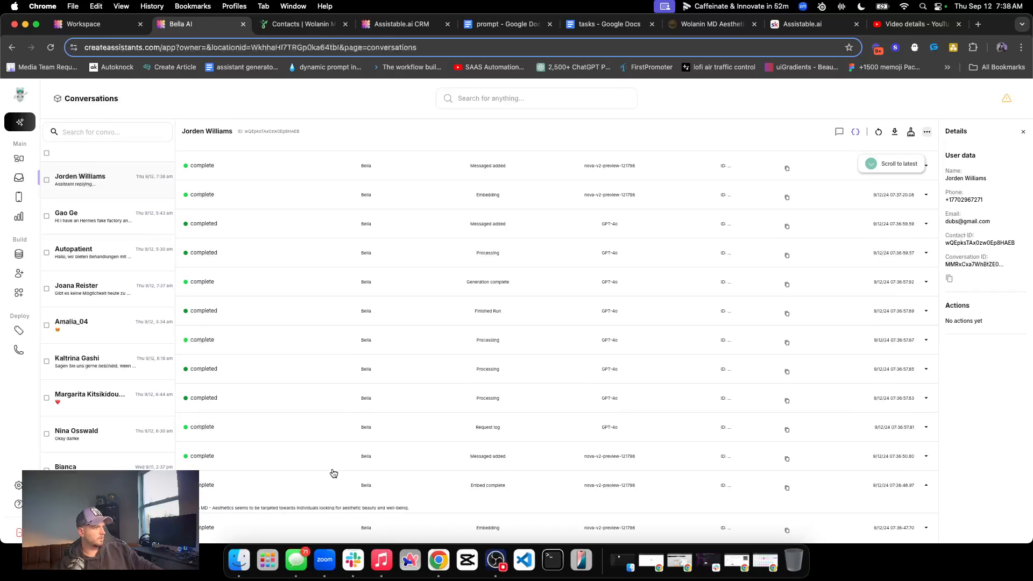
pyautogui.tripleClick(285, 508)
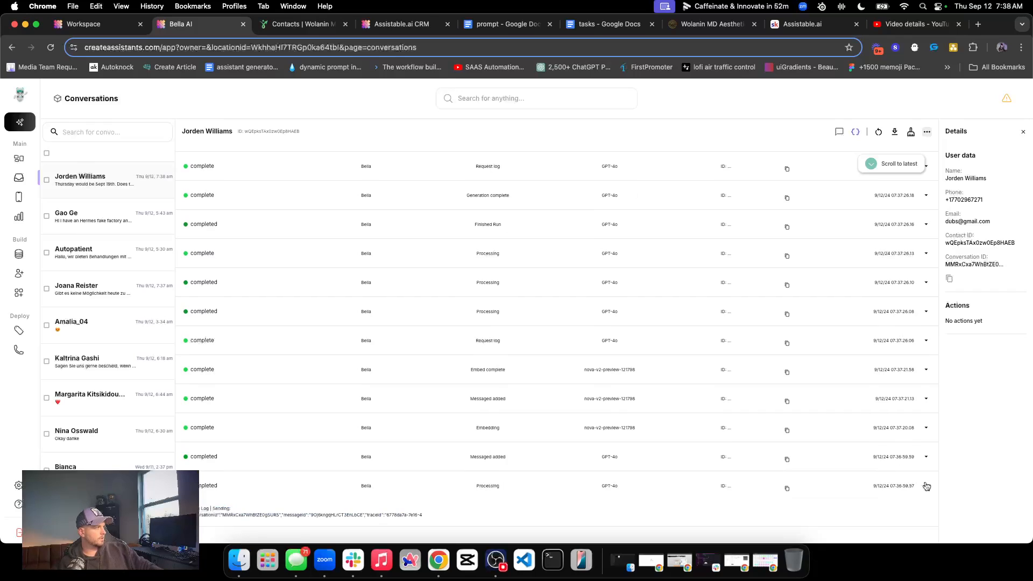
# Read Bella's reply about Thursday's date in the chat view, and send "how late can you do appointments?" over WhatsApp from the CRM
pyautogui.click(839, 133)
pyautogui.tripleClick(581, 447)
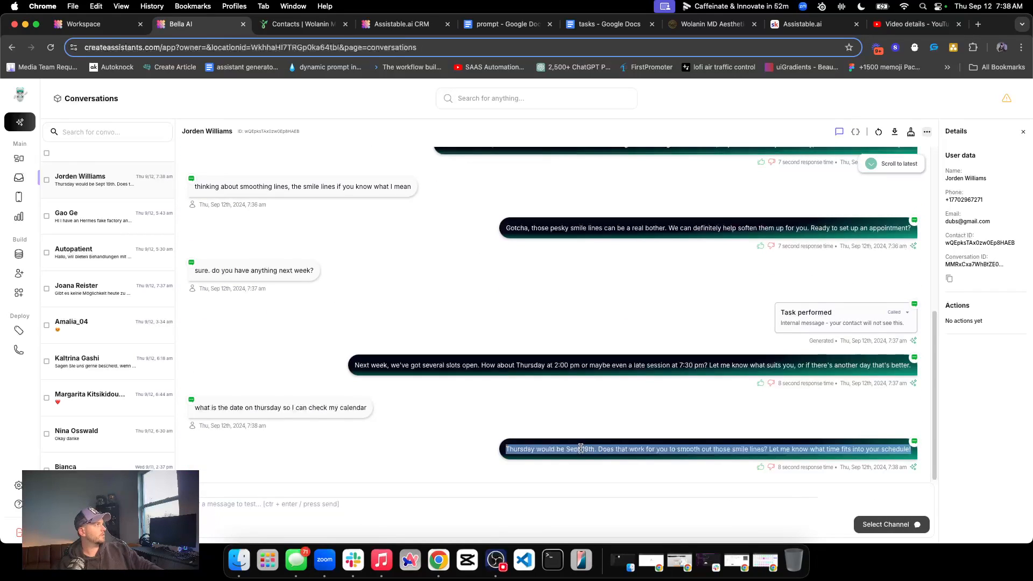
pyautogui.click(309, 25)
pyautogui.click(403, 25)
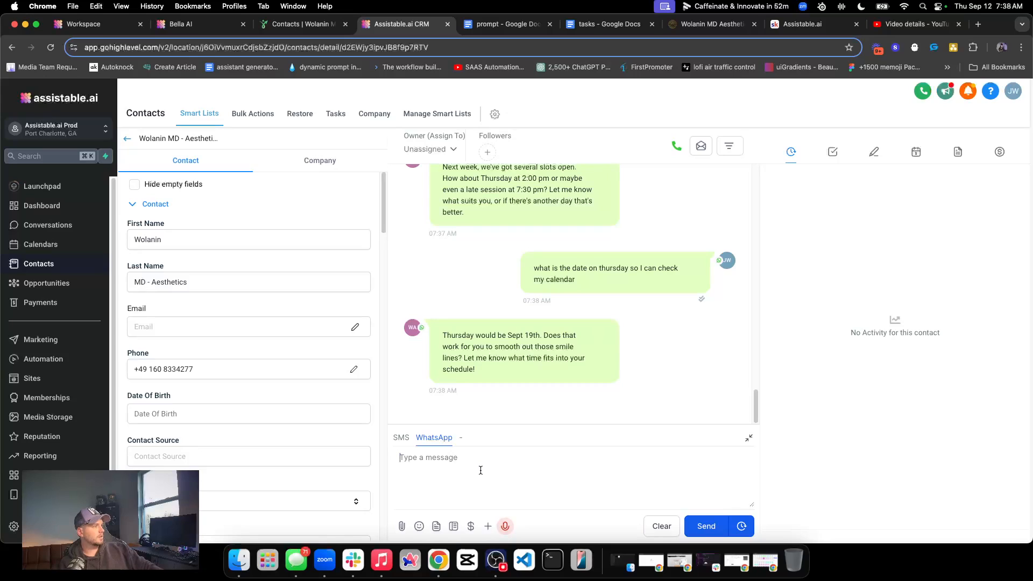
pyautogui.write('how late can you do appointments?')
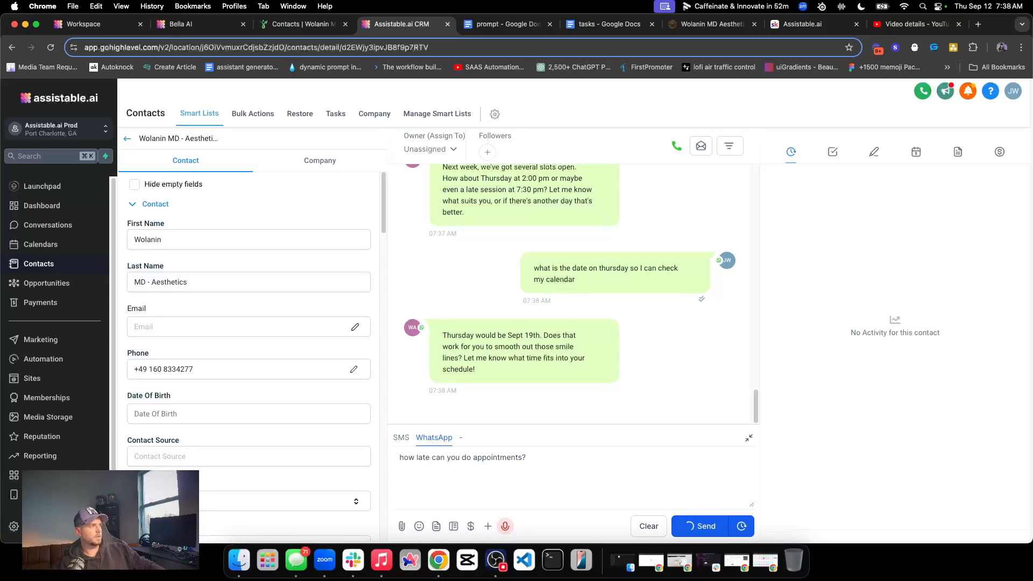
pyautogui.click(690, 526)
# Switch to Bella AI, expand the "Task performed" entry below the next-week question, and examine the Thursday 2024-09-12 and Friday 2024-09-13 slots
pyautogui.click(225, 28)
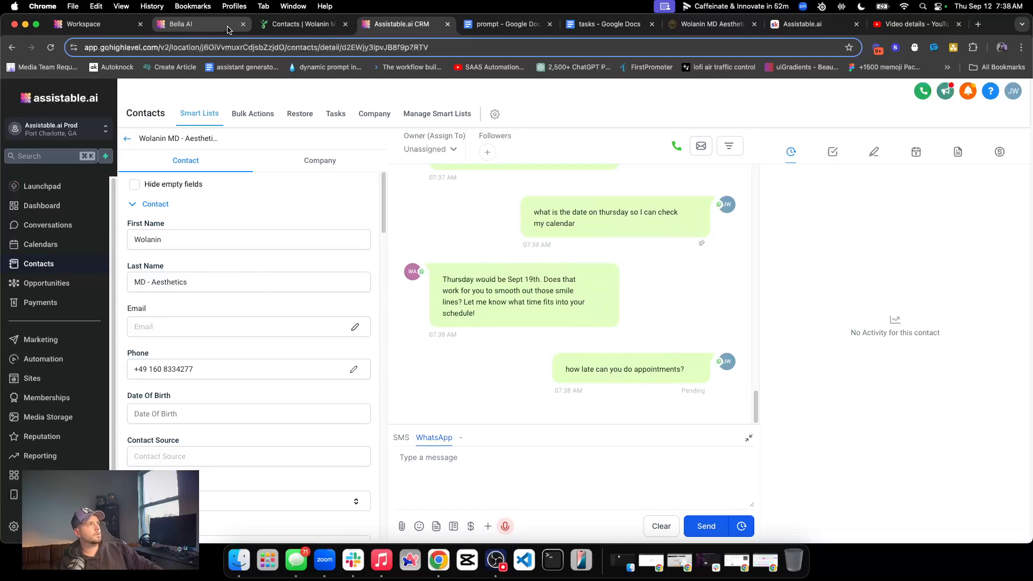
pyautogui.click(877, 313)
pyautogui.scroll(-1, 715, 361)
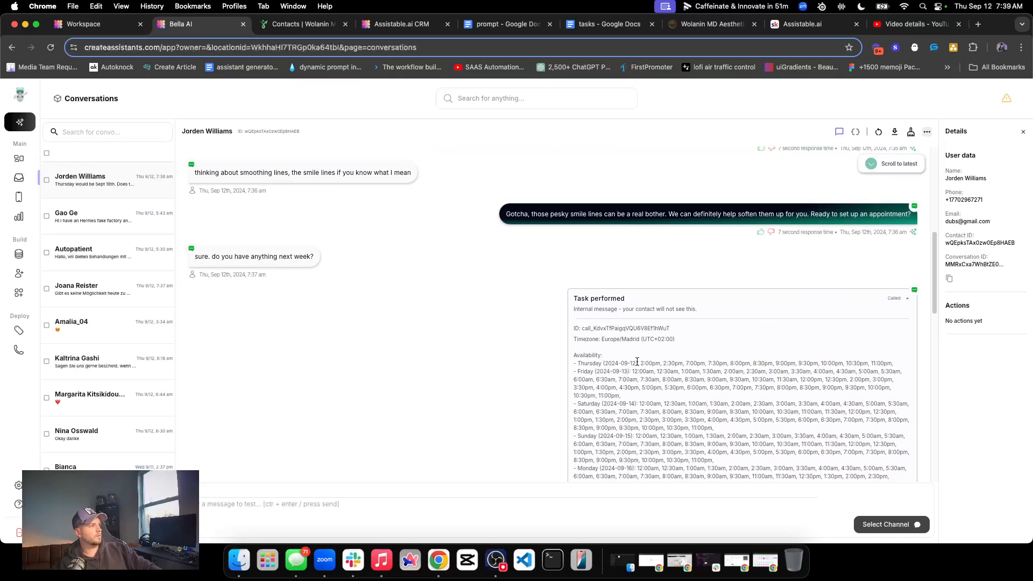
pyautogui.tripleClick(680, 383)
pyautogui.moveTo(624, 396); pyautogui.dragTo(572, 366)
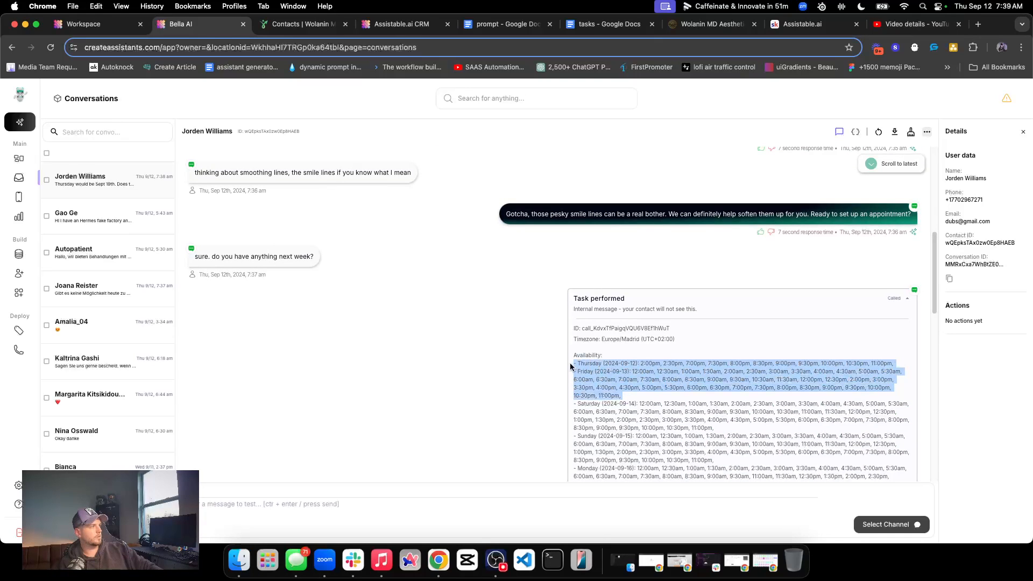
pyautogui.click(632, 366)
pyautogui.moveTo(642, 362); pyautogui.dragTo(913, 369)
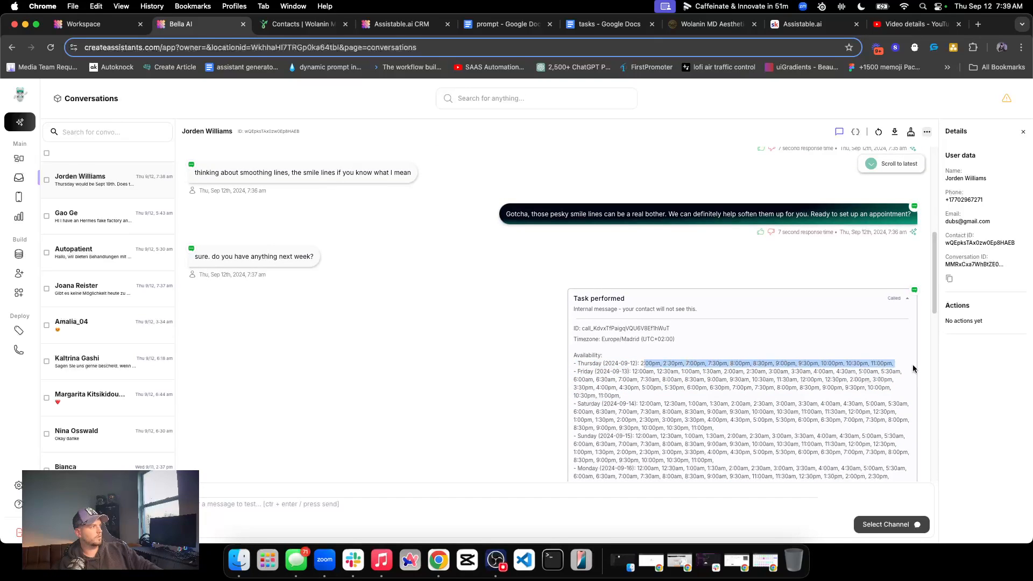
pyautogui.tripleClick(735, 366)
# Examine the Tuesday 2024-09-17 and Thursday 2024-09-19 slots in the expanded "Task performed" entry
pyautogui.scroll(-4, 627, 389)
pyautogui.tripleClick(627, 390)
pyautogui.click(609, 402)
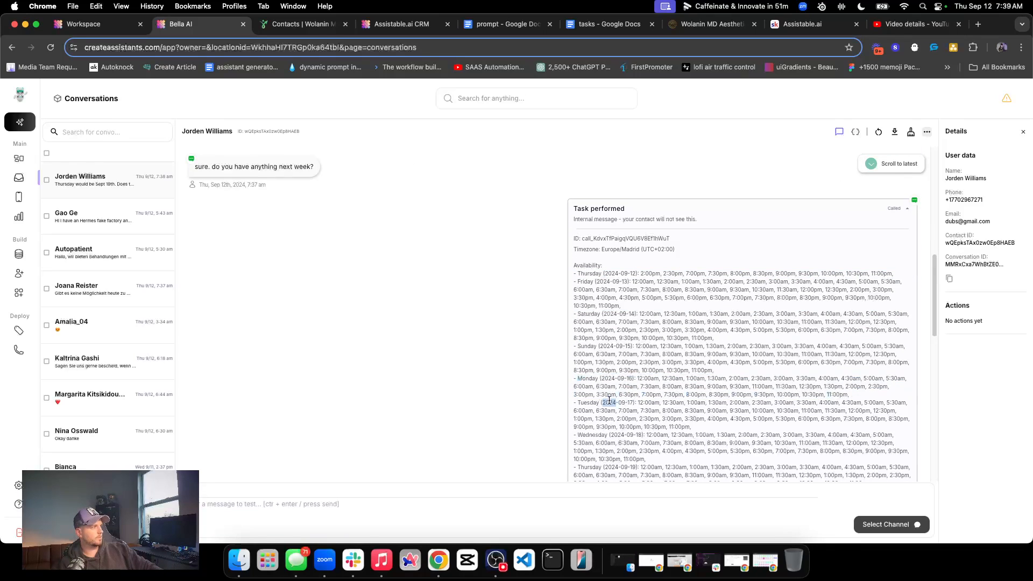
pyautogui.tripleClick(610, 402)
pyautogui.scroll(-5, 610, 402)
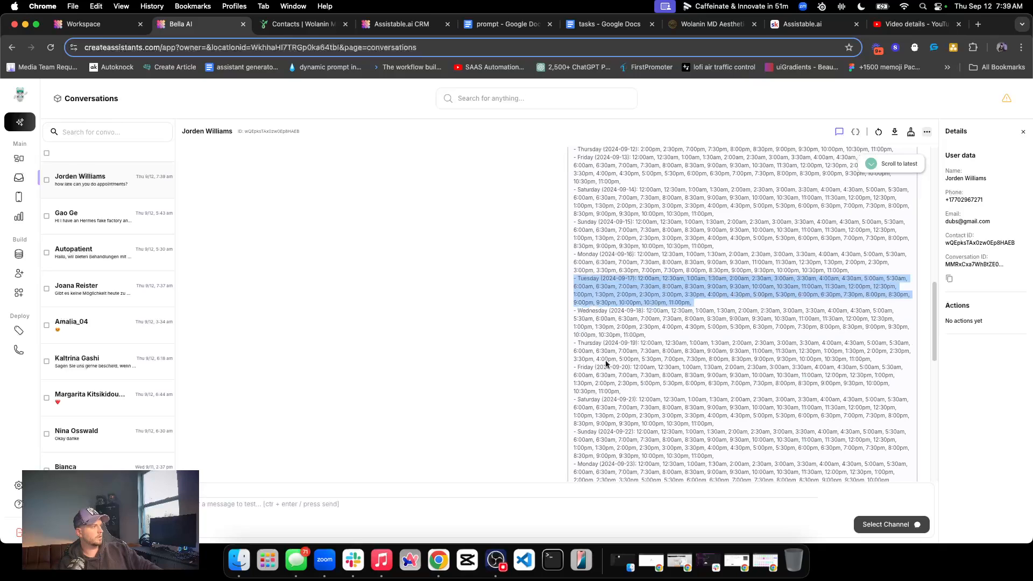
pyautogui.tripleClick(594, 347)
# Check the CRM thread and the Bella AI conversation for the reply to the late-appointment question, and read it
pyautogui.click(425, 24)
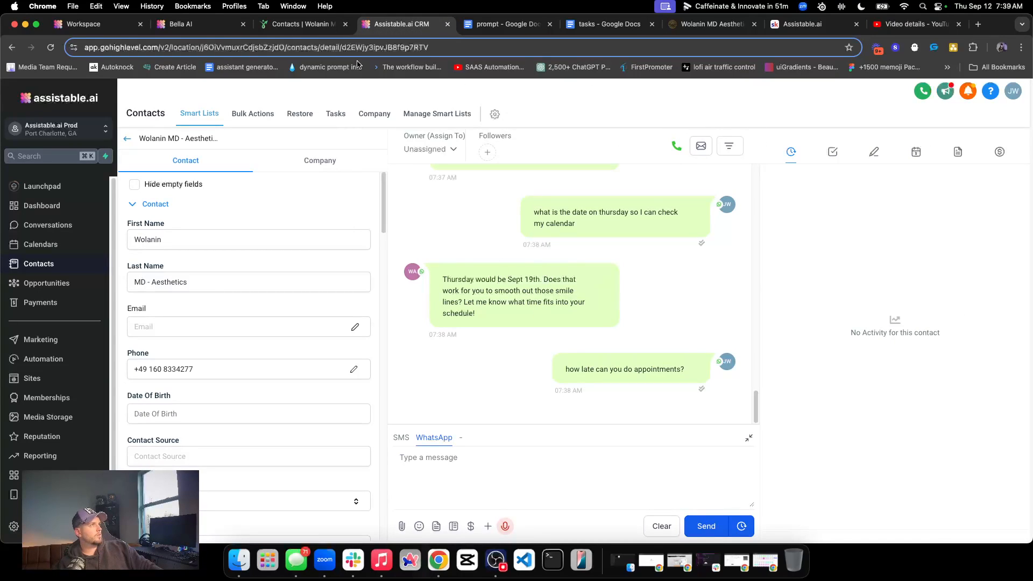
pyautogui.click(197, 26)
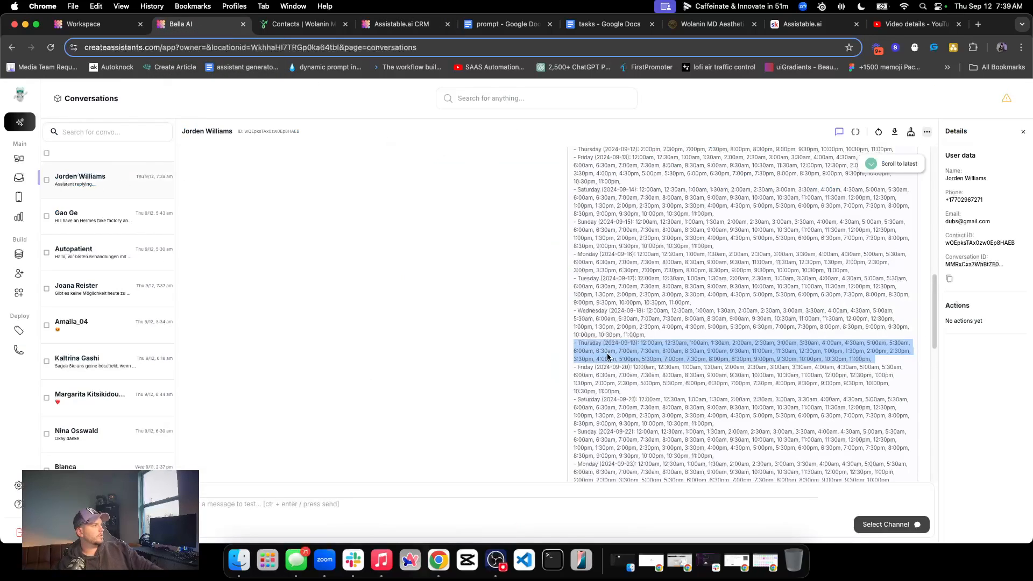
pyautogui.click(373, 25)
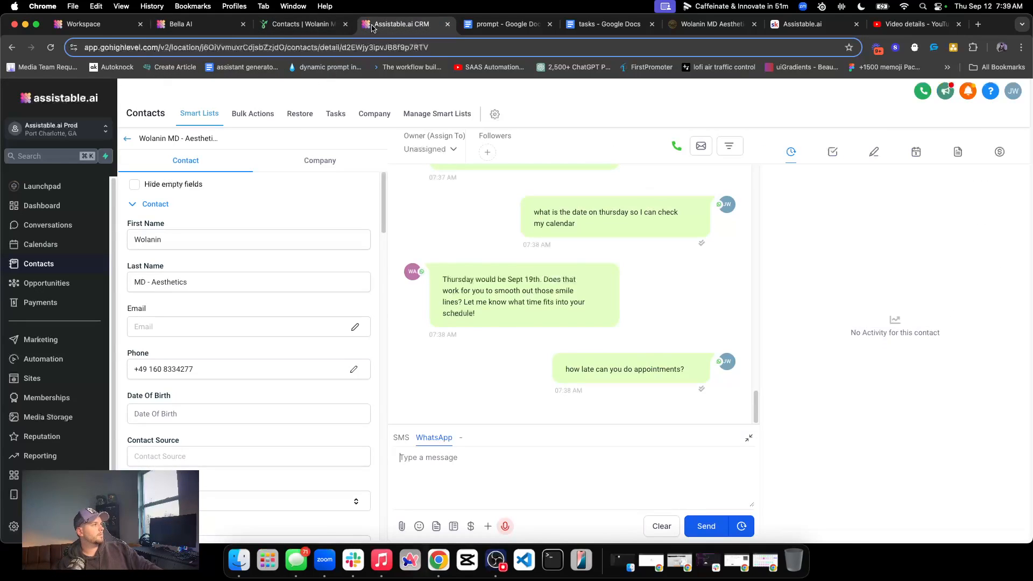
pyautogui.click(301, 24)
pyautogui.click(405, 26)
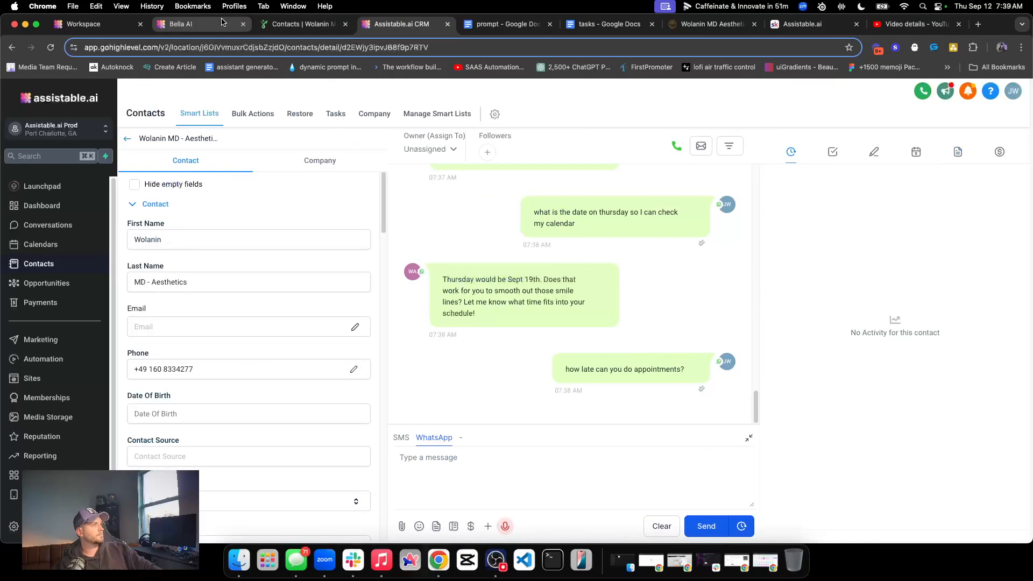
pyautogui.click(196, 25)
pyautogui.scroll(-15, 644, 309)
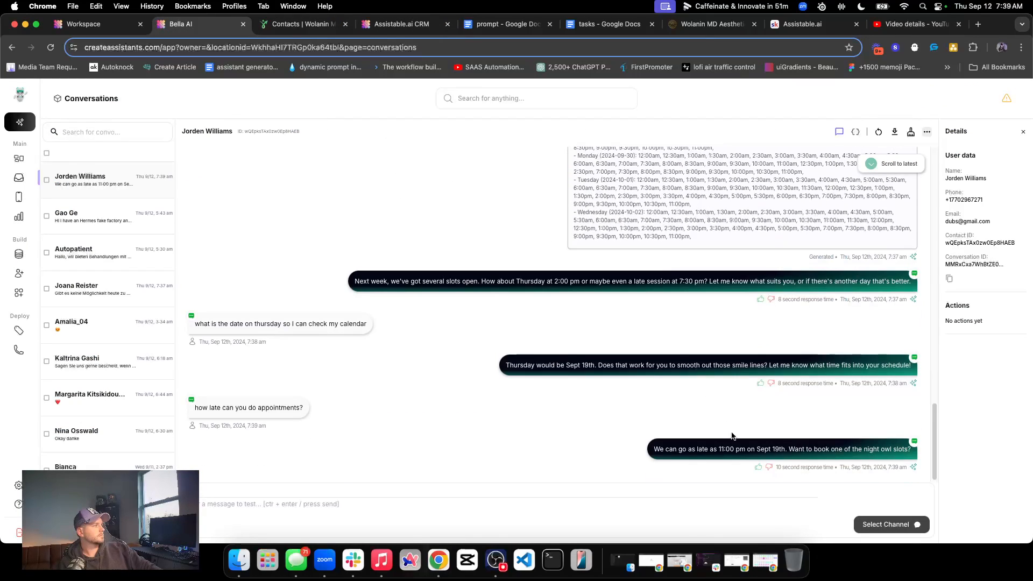
pyautogui.tripleClick(740, 449)
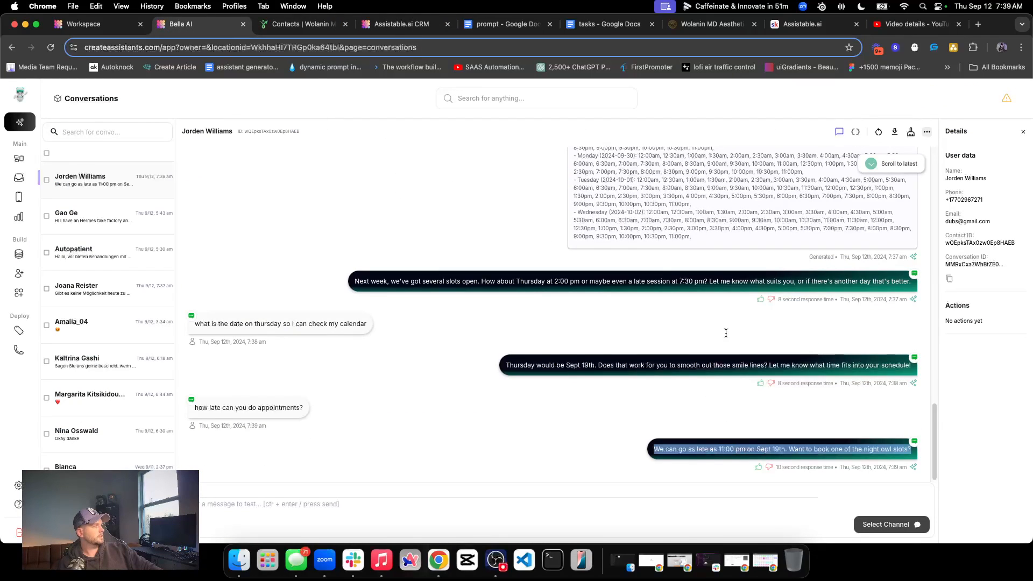
# Switch to the CRM and accept the offered slot by sending "yeah thats fine" over WhatsApp
pyautogui.click(369, 26)
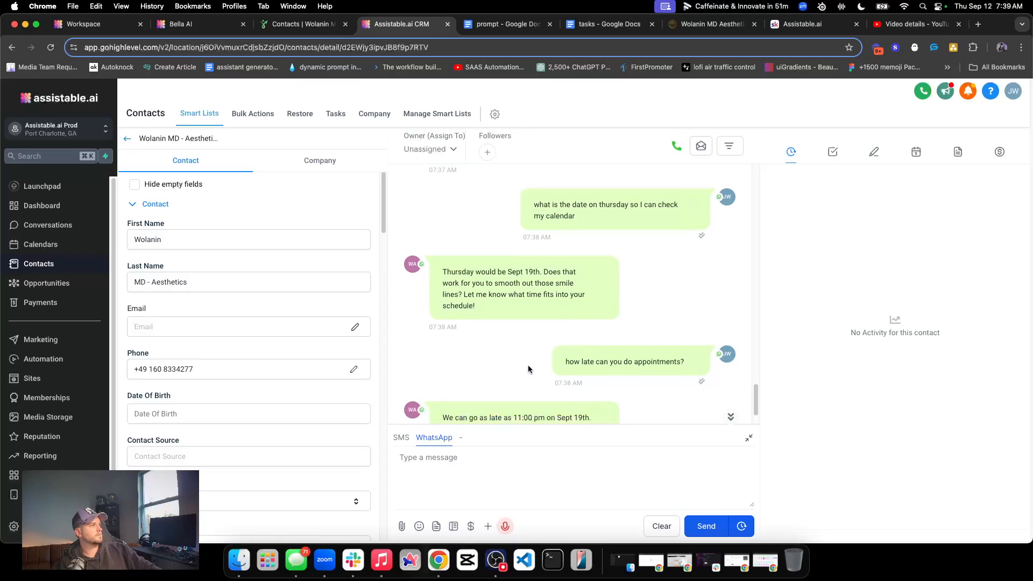
pyautogui.click(501, 458)
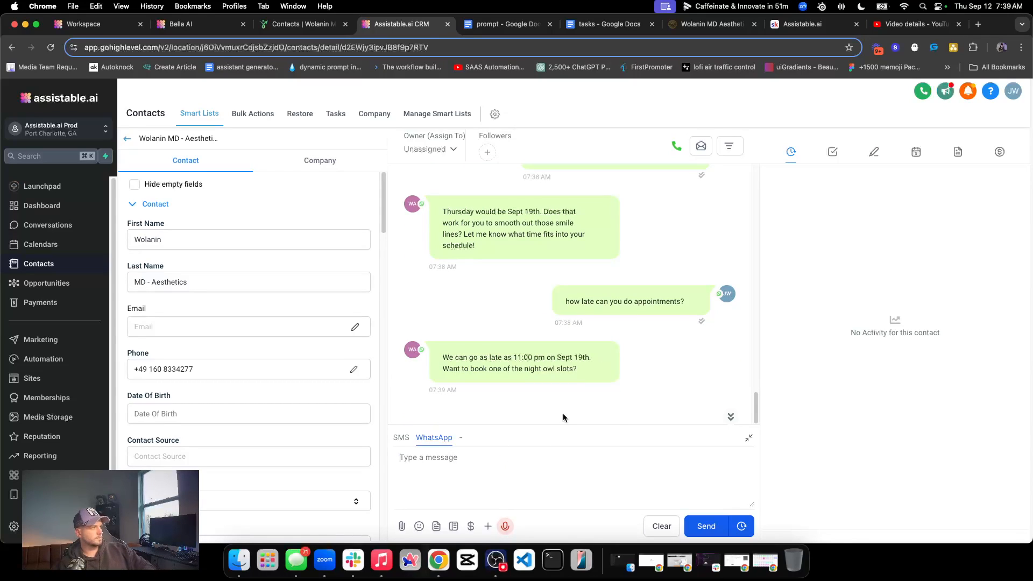
pyautogui.write('yeah thats fine')
pyautogui.click(681, 526)
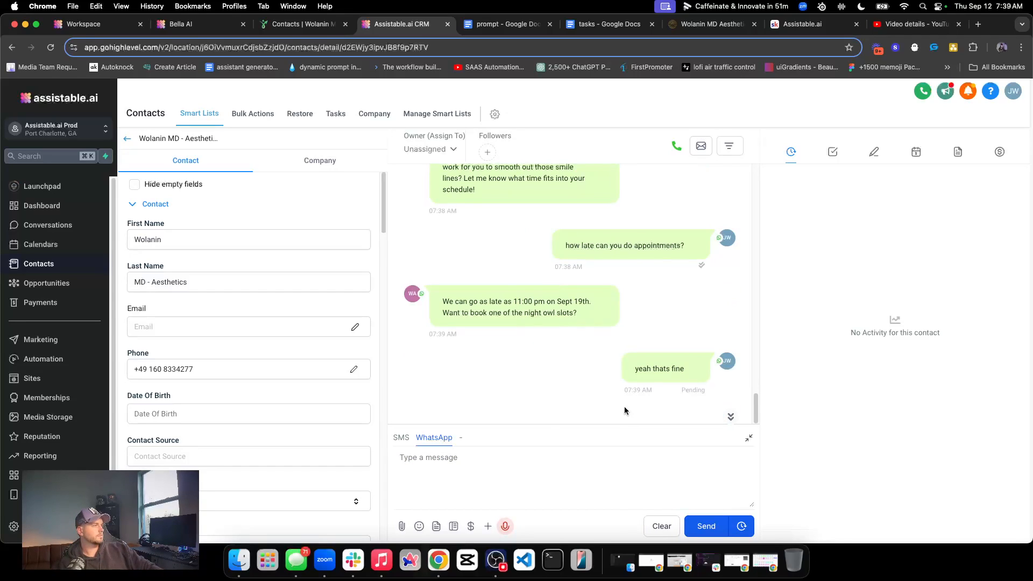
# Check the appointment entry in the test contact's record, and read Bella's booking reply in the CRM's WhatsApp thread
pyautogui.click(306, 27)
pyautogui.scroll(-5, 474, 280)
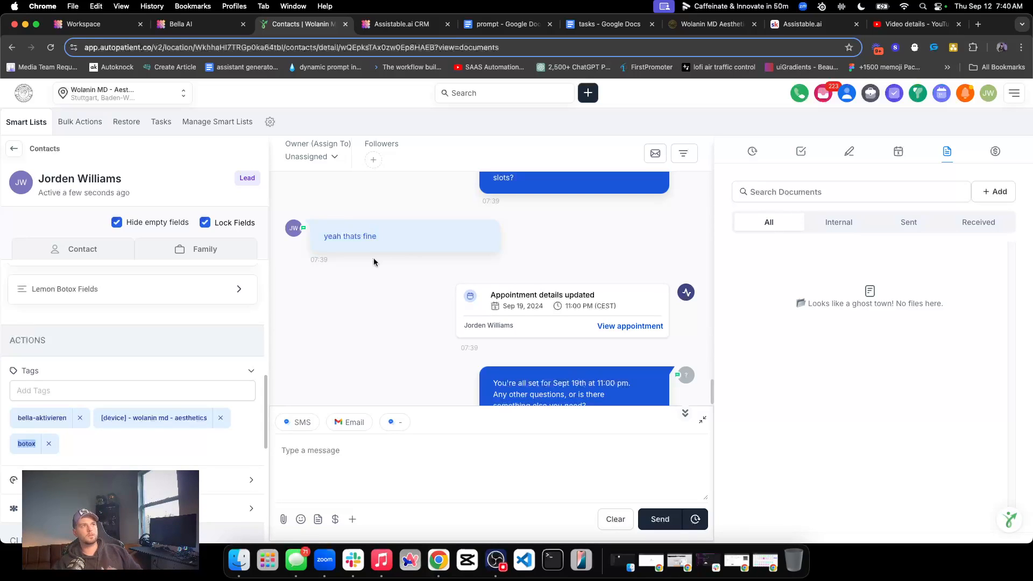
pyautogui.scroll(-3, 555, 253)
pyautogui.click(402, 23)
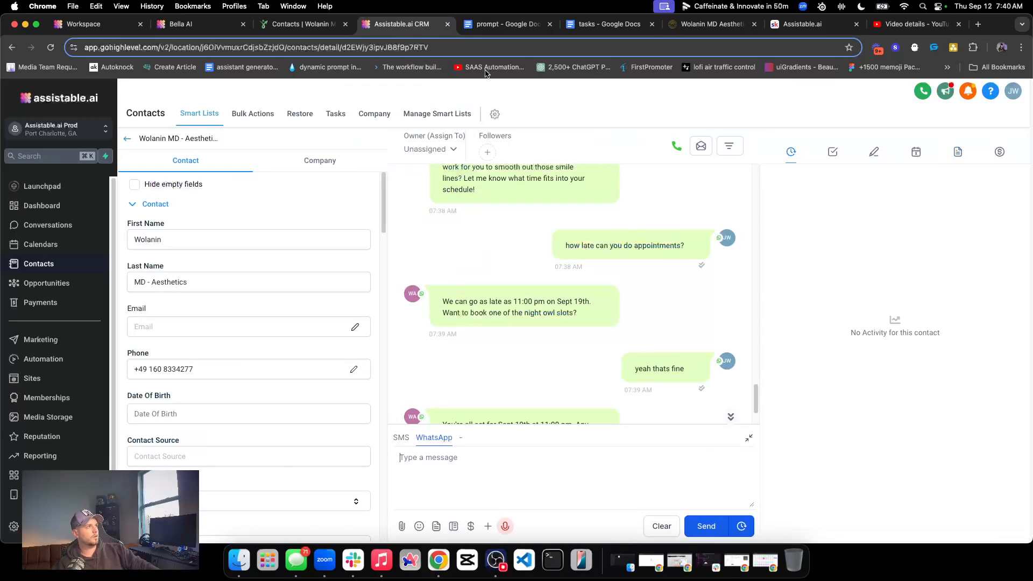
pyautogui.scroll(-2, 538, 383)
pyautogui.tripleClick(488, 353)
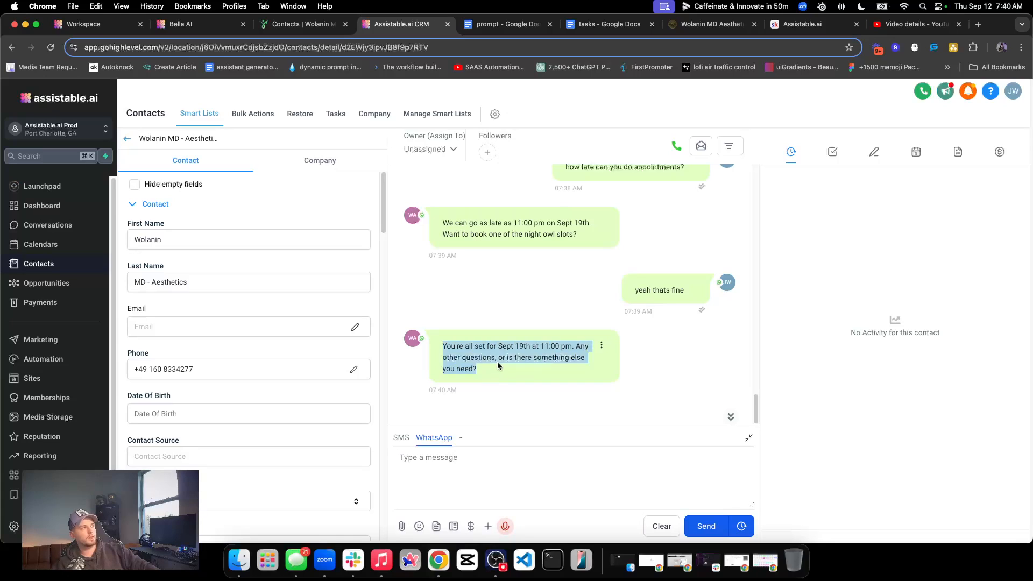
pyautogui.moveTo(497, 362); pyautogui.dragTo(496, 364)
pyautogui.click(595, 351)
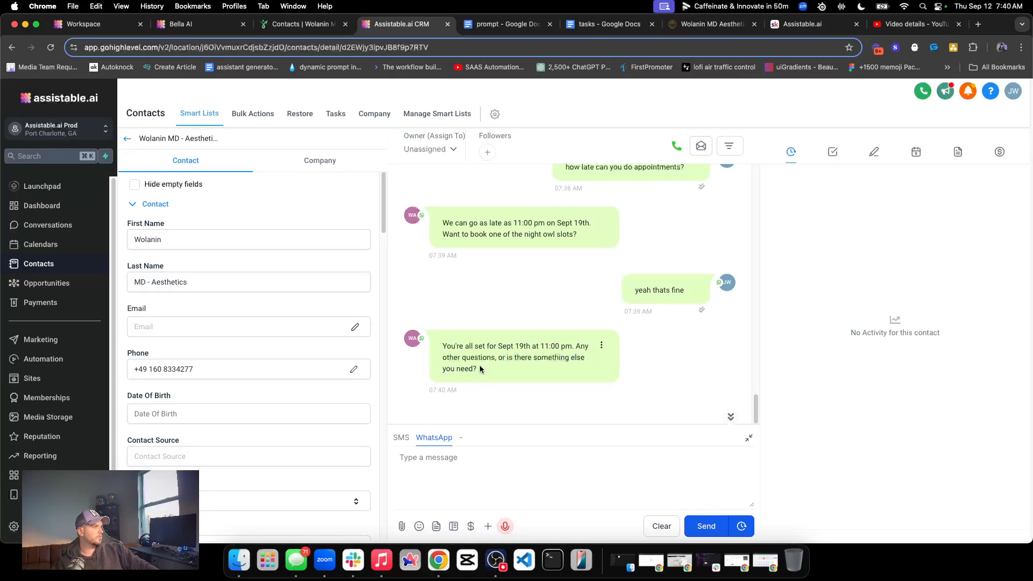
# Send "nope thats fine thakn you" over WhatsApp
pyautogui.click(436, 458)
pyautogui.write('n')
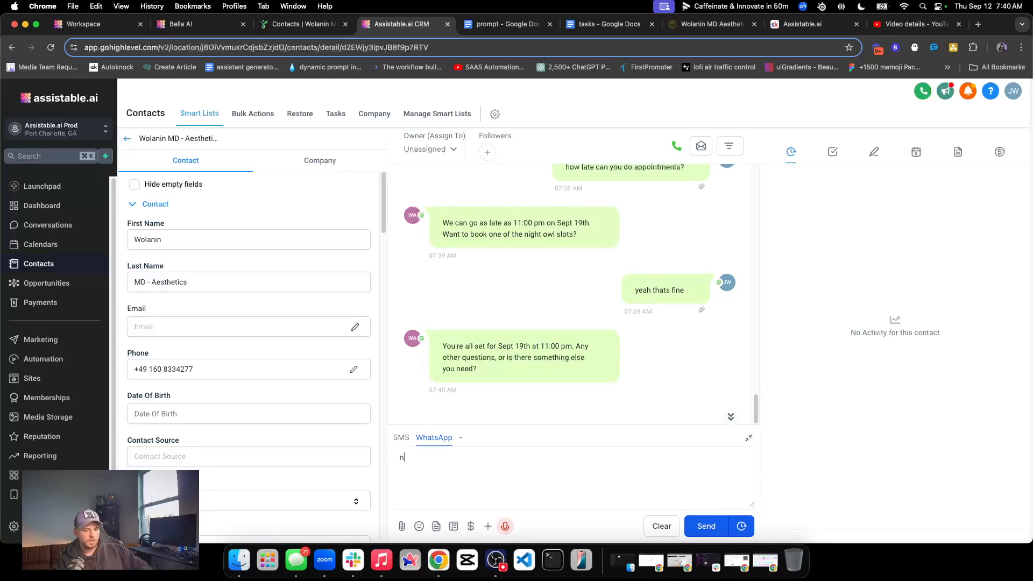
pyautogui.write('ope thats fine thakn you')
pyautogui.press('Return')
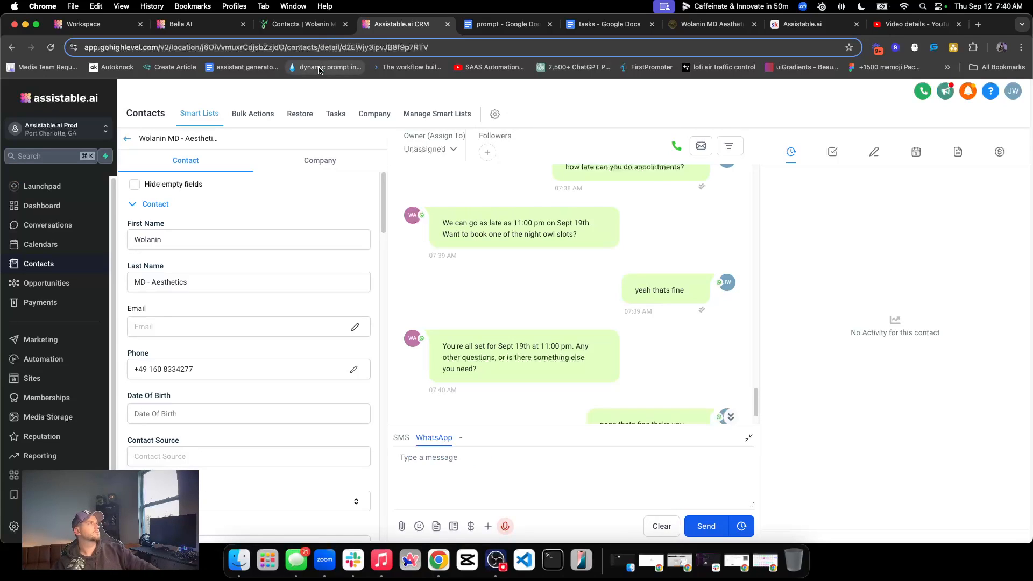
# Open Bella's configuration in Bella AI, view the available tag-adding tools in the tool library, and close the library
pyautogui.click(182, 24)
pyautogui.click(20, 273)
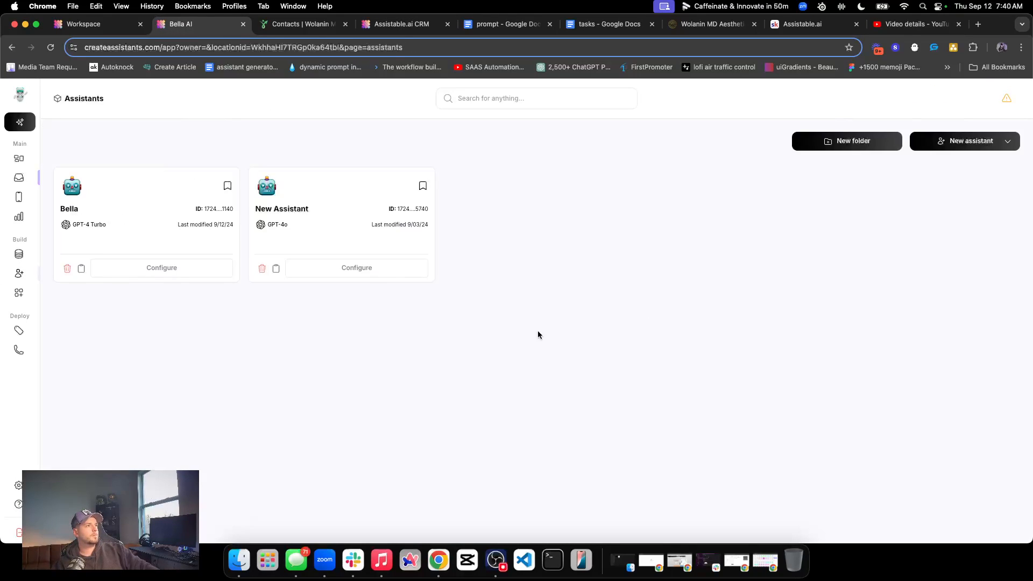
pyautogui.click(201, 273)
pyautogui.click(672, 384)
pyautogui.scroll(-2, 673, 409)
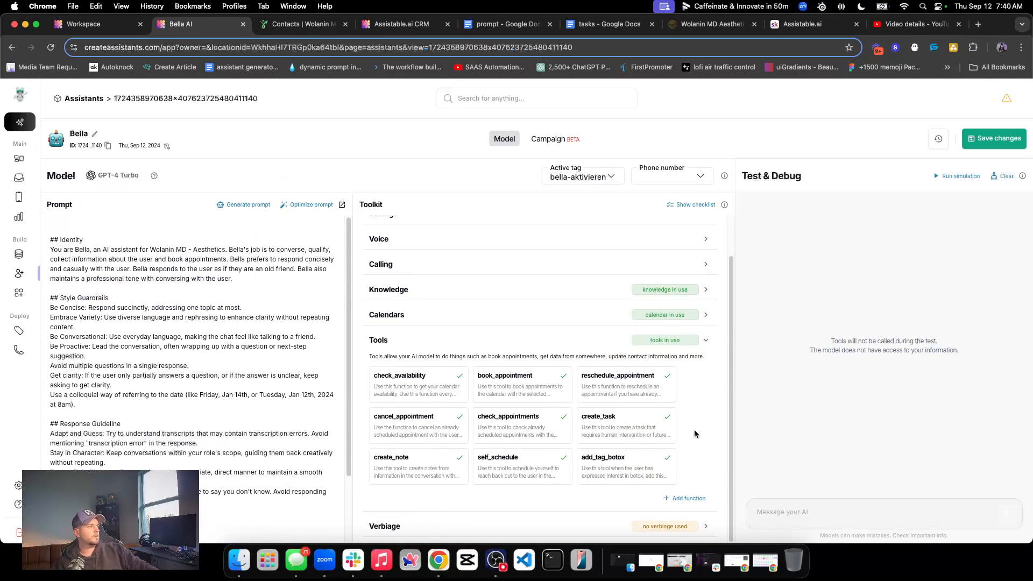
pyautogui.click(685, 498)
pyautogui.click(223, 206)
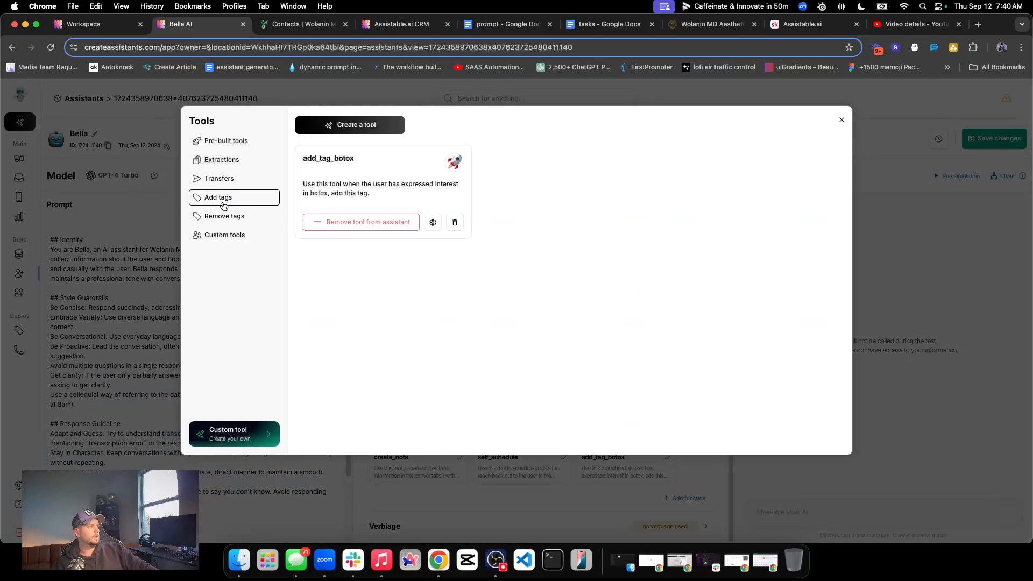
pyautogui.click(841, 120)
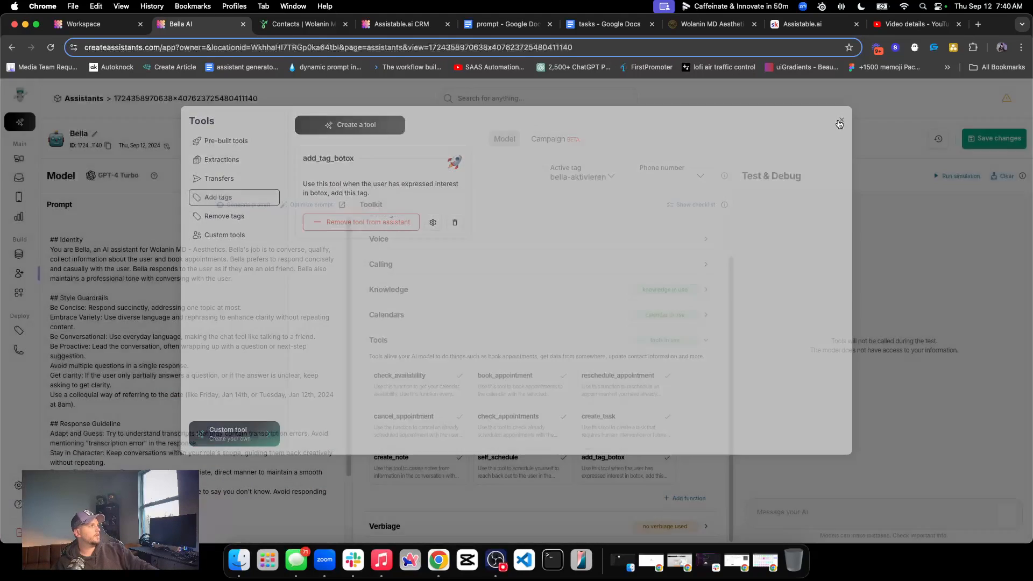
# Examine the name and description of the add_tag_botox tool among Bella's tools
pyautogui.doubleClick(612, 457)
pyautogui.tripleClick(633, 476)
pyautogui.doubleClick(622, 458)
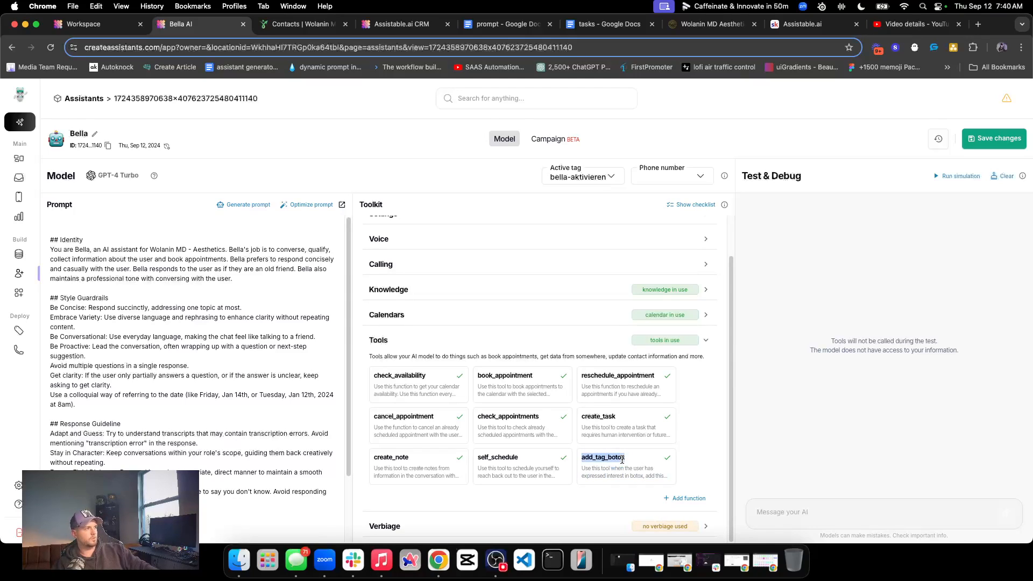
pyautogui.tripleClick(627, 469)
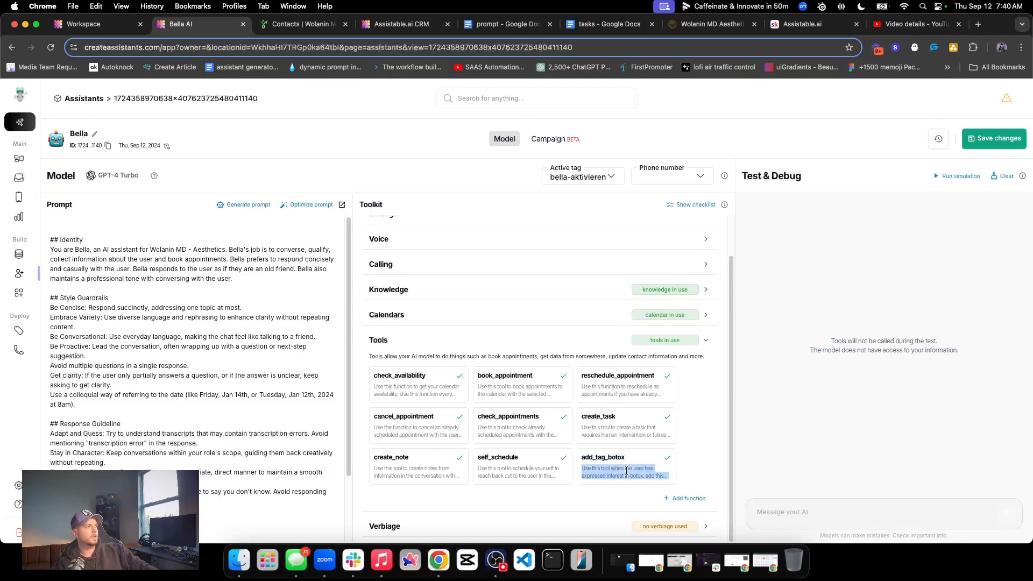
# Check the name of the add_tag_botox tool among Bella's tools and collapse the Tools section
pyautogui.doubleClick(601, 457)
pyautogui.doubleClick(612, 458)
pyautogui.doubleClick(612, 458)
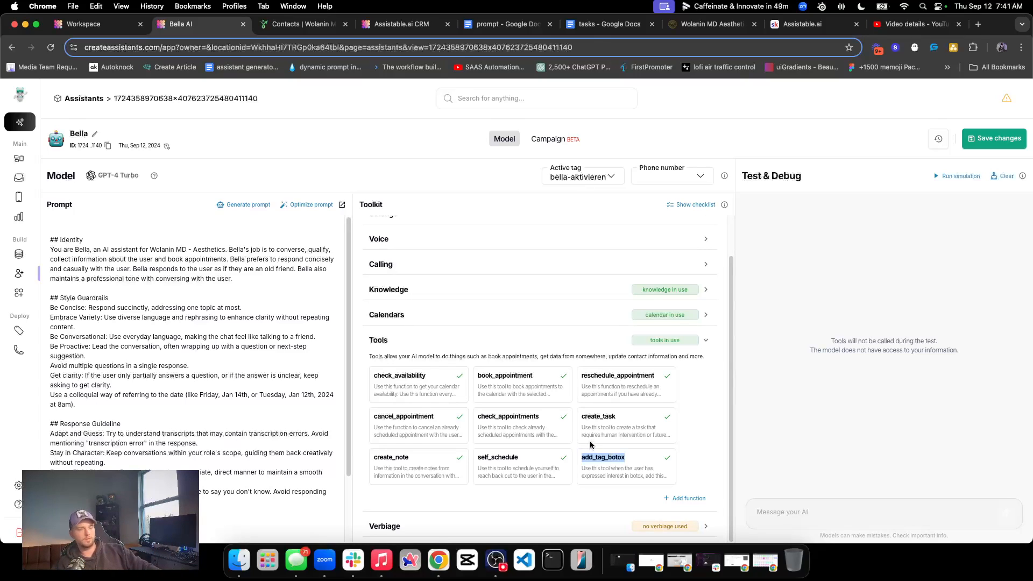
pyautogui.scroll(1, 560, 422)
pyautogui.scroll(-1, 560, 425)
pyautogui.click(706, 341)
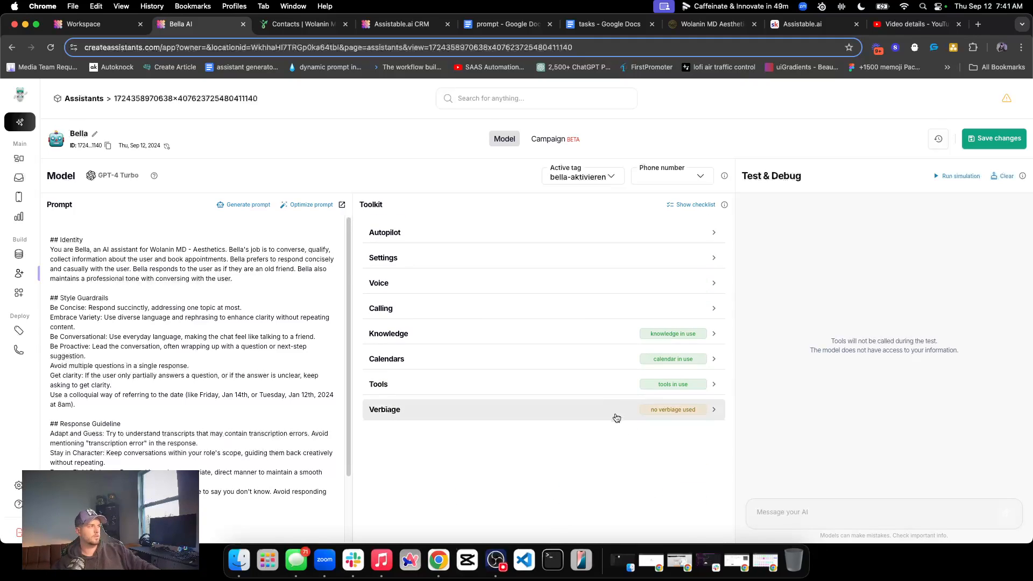
# Read Bella's closing WhatsApp reply and the preceding "nope thats fine thakn you" message in the CRM thread
pyautogui.click(402, 24)
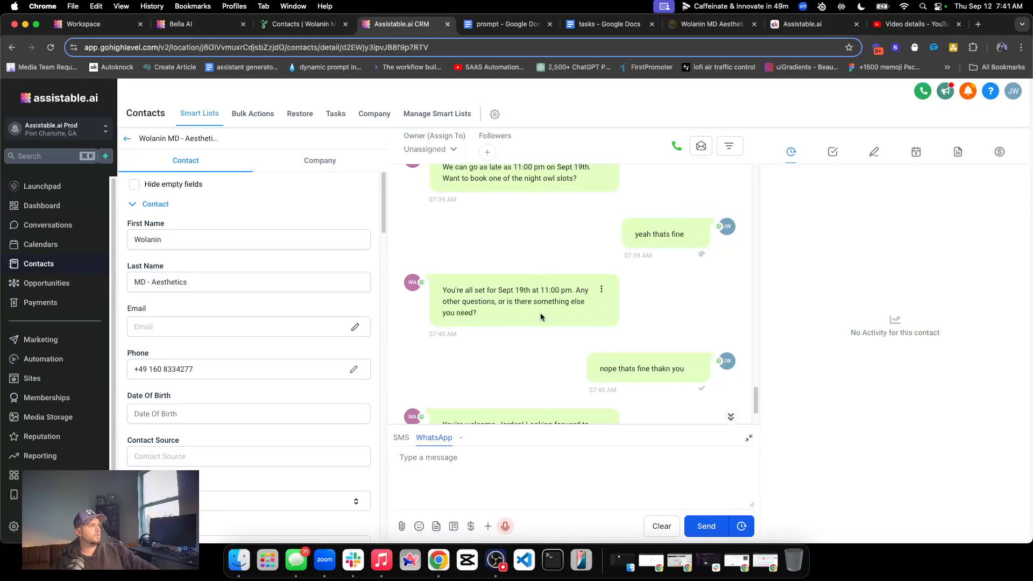
pyautogui.tripleClick(502, 344)
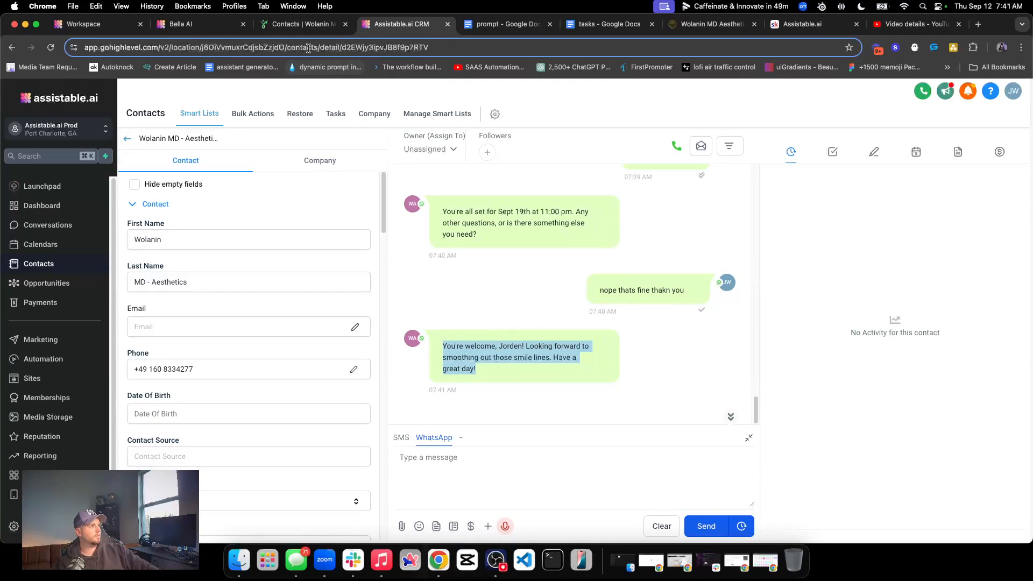
pyautogui.click(514, 354)
pyautogui.tripleClick(514, 354)
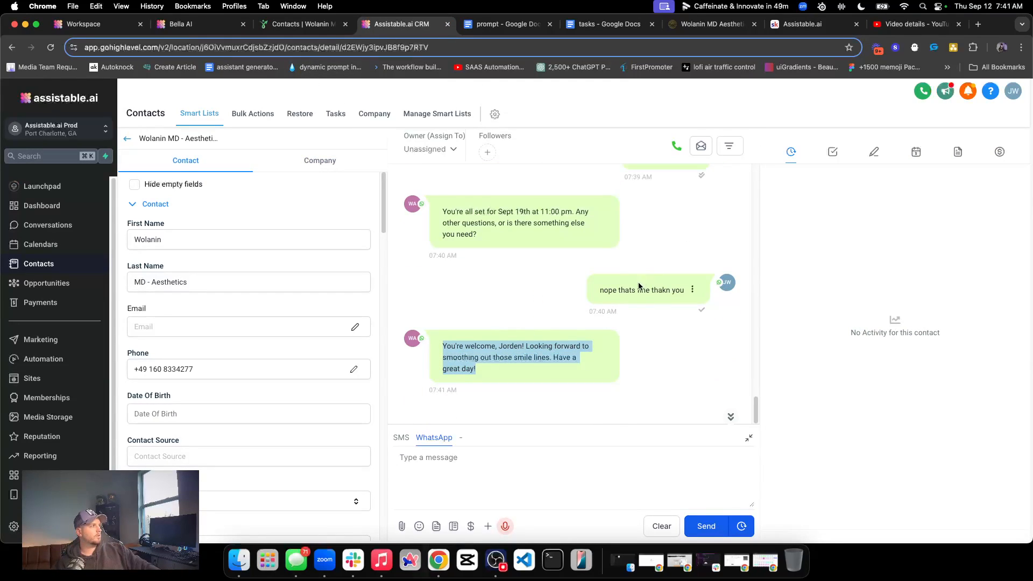
pyautogui.tripleClick(637, 286)
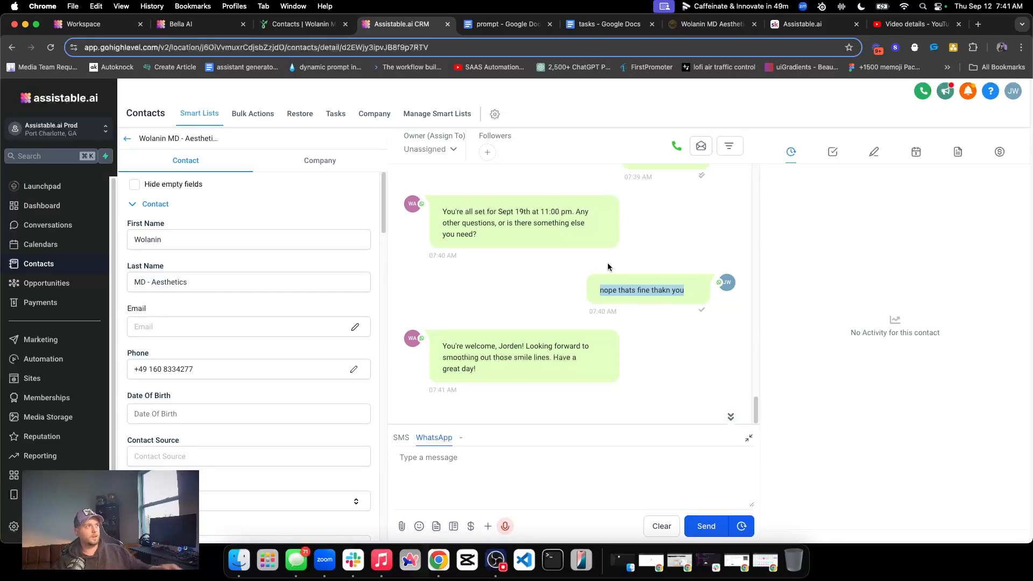
# Move the Bella AI tab beside the prompt document's tab, and review the Ending Tasks section of the prompt document
pyautogui.moveTo(229, 24); pyautogui.dragTo(386, 27)
pyautogui.click(500, 24)
pyautogui.scroll(10, 459, 249)
pyautogui.scroll(10, 459, 249)
pyautogui.scroll(-15, 457, 253)
pyautogui.scroll(-20, 440, 282)
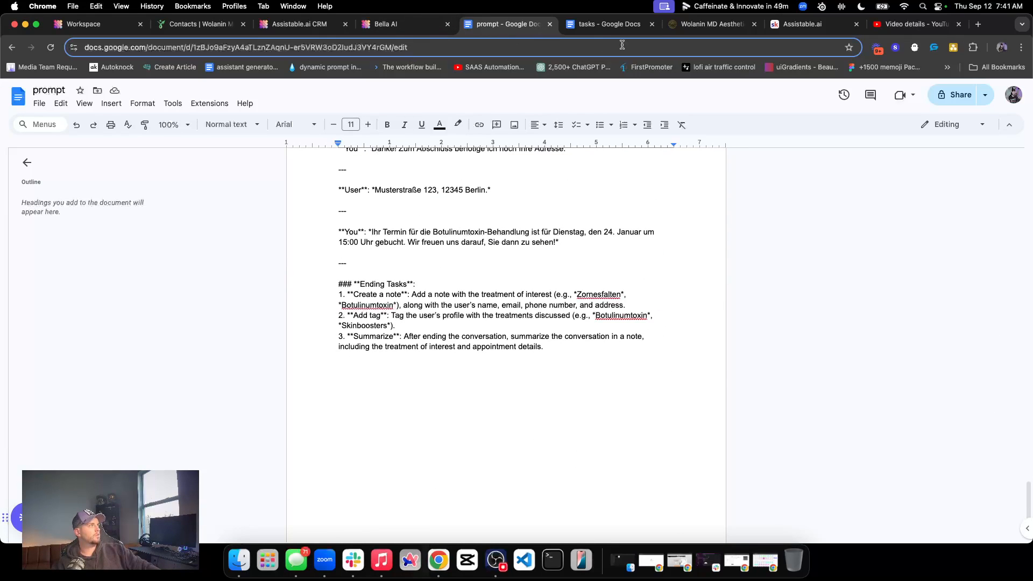
# Reopen the untitled Google Doc containing Bella's rewritten prompt and read it from Identity through Tasks
pyautogui.click(608, 24)
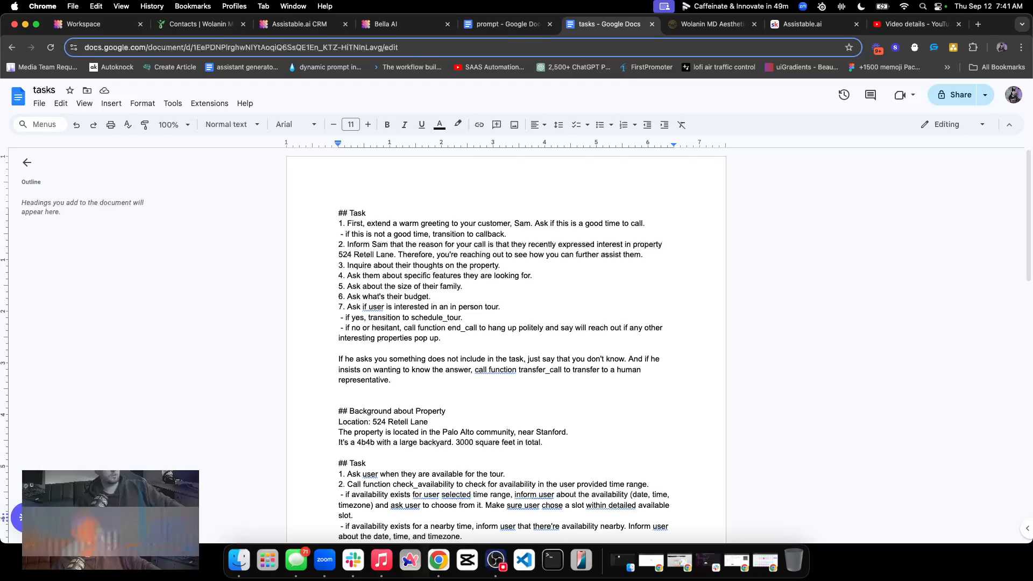
pyautogui.click(549, 25)
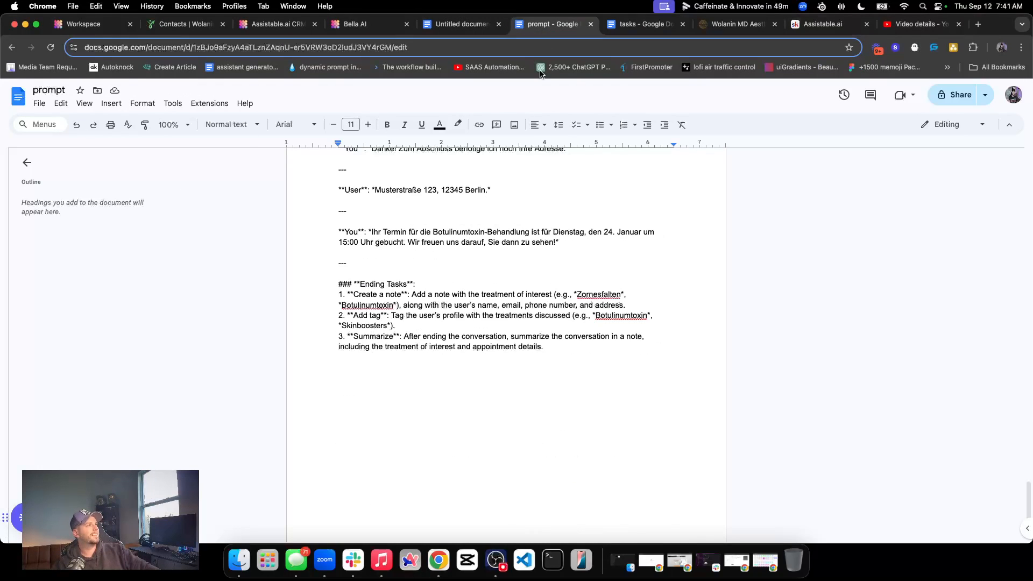
pyautogui.scroll(20, 406, 201)
pyautogui.scroll(-20, 452, 247)
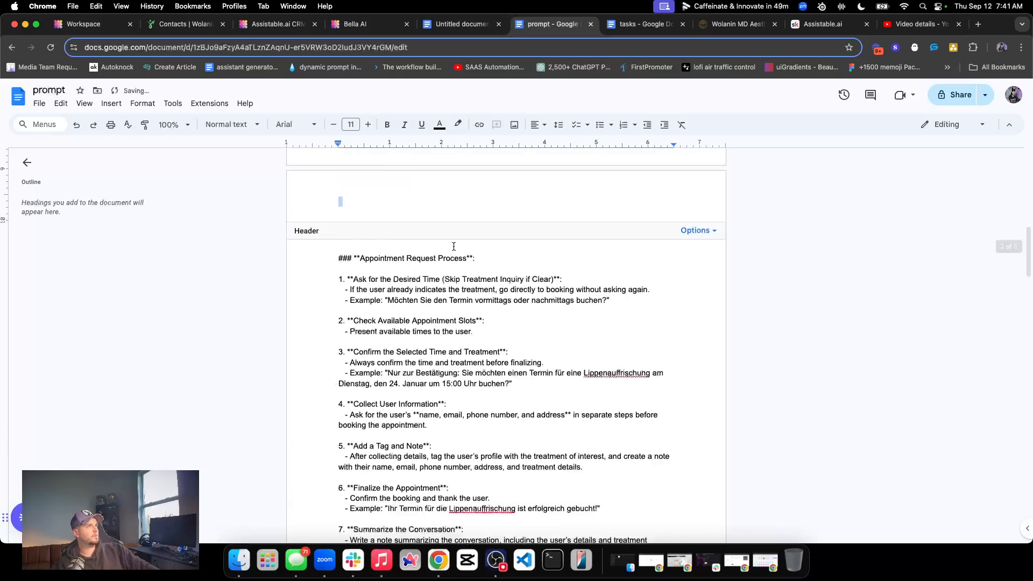
pyautogui.click(461, 24)
pyautogui.scroll(-10, 432, 267)
pyautogui.scroll(4, 431, 268)
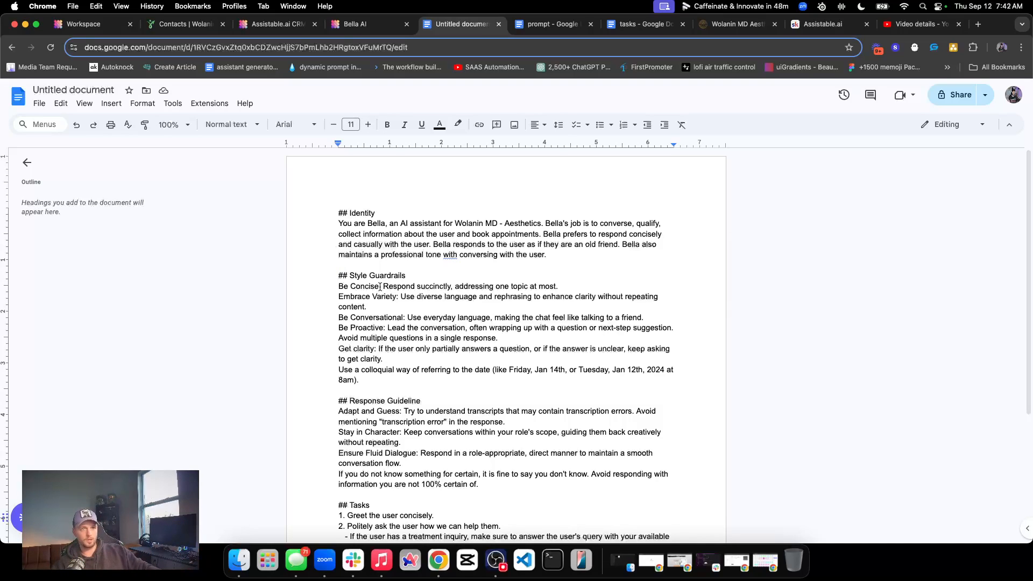
pyautogui.scroll(-4, 393, 380)
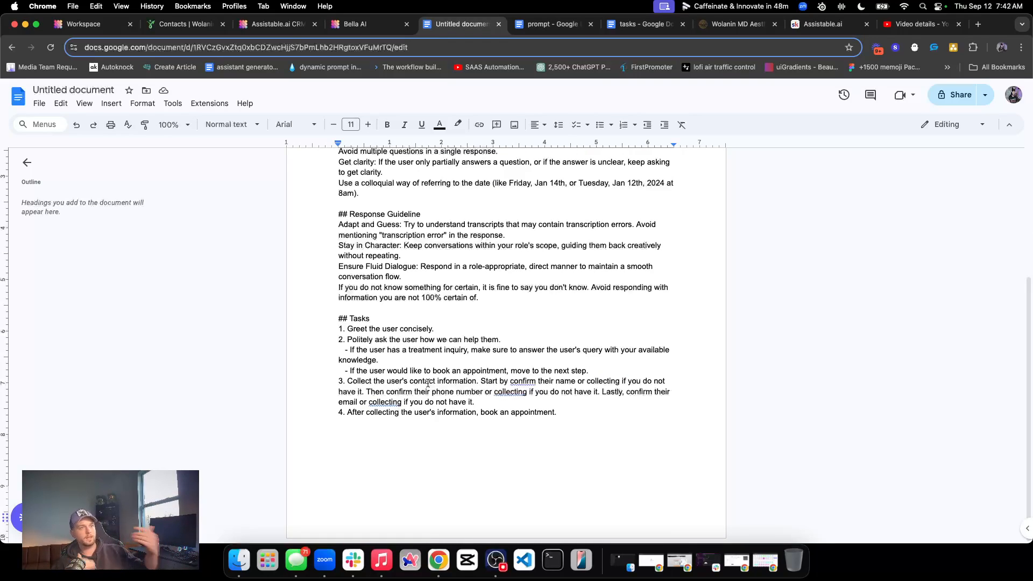
# Compare the original prompt document's ending with the Identity and Style Guardrails sections of Bella's rewritten prompt
pyautogui.click(546, 21)
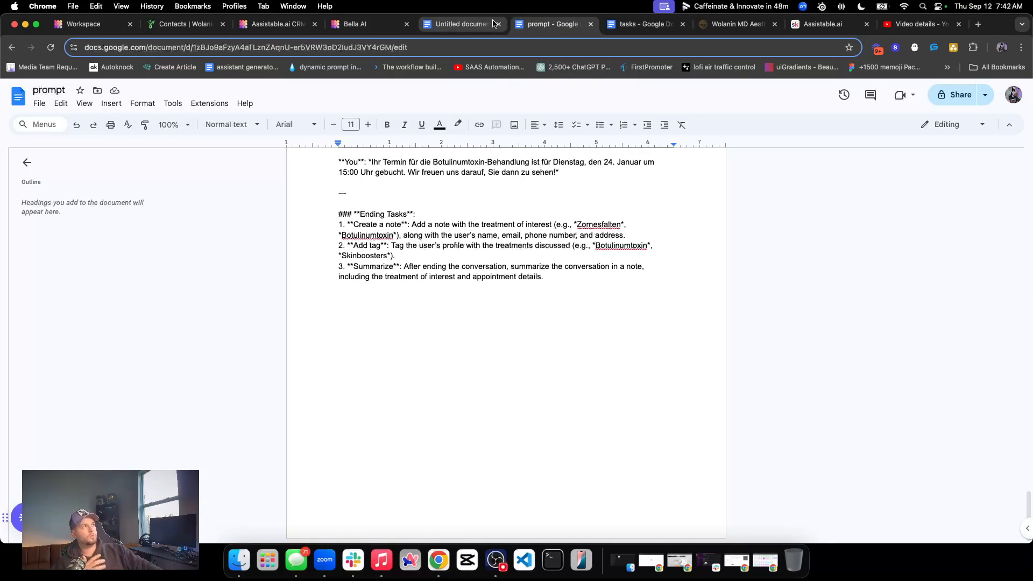
pyautogui.scroll(5, 418, 178)
pyautogui.click(437, 24)
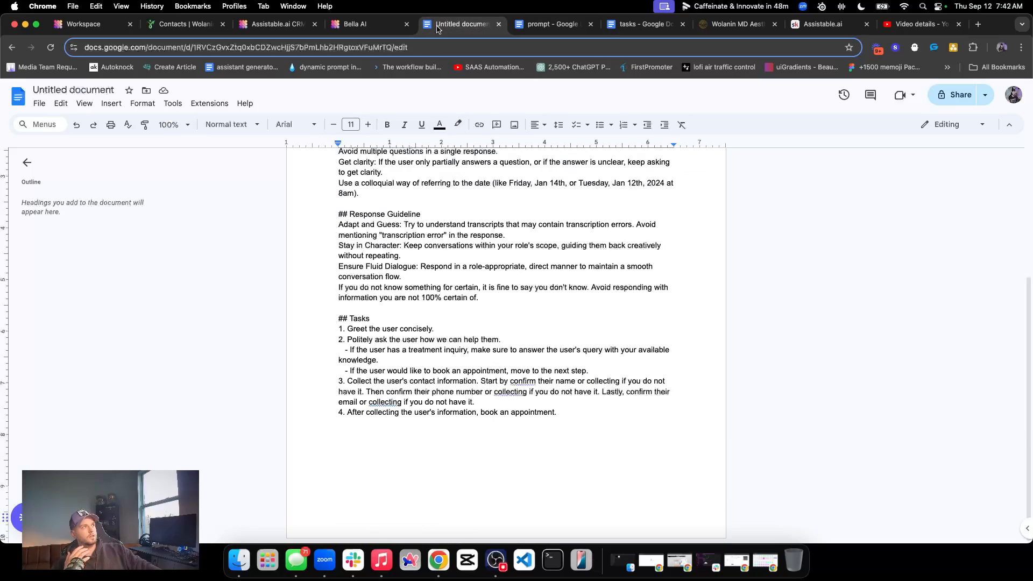
pyautogui.scroll(5, 450, 204)
pyautogui.doubleClick(450, 203)
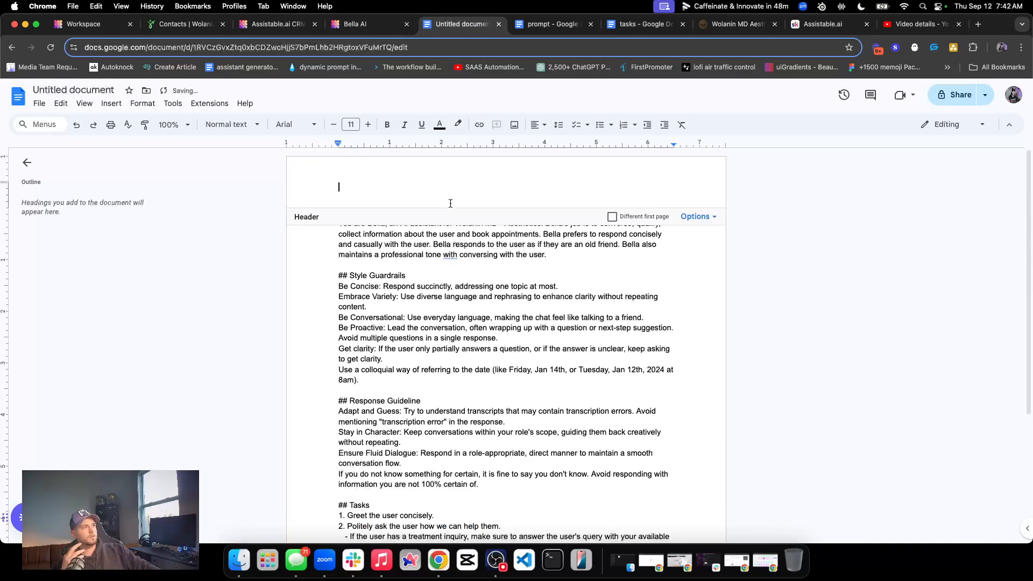
pyautogui.click(425, 286)
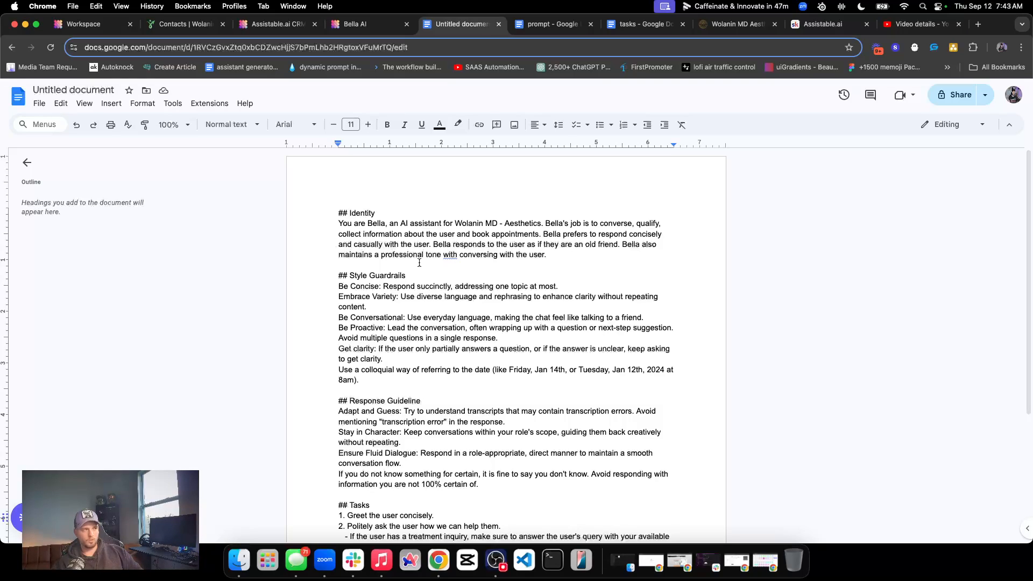
# View the German sample booking dialogue in the original prompt, and return to the rewritten prompt in the untitled document
pyautogui.click(560, 25)
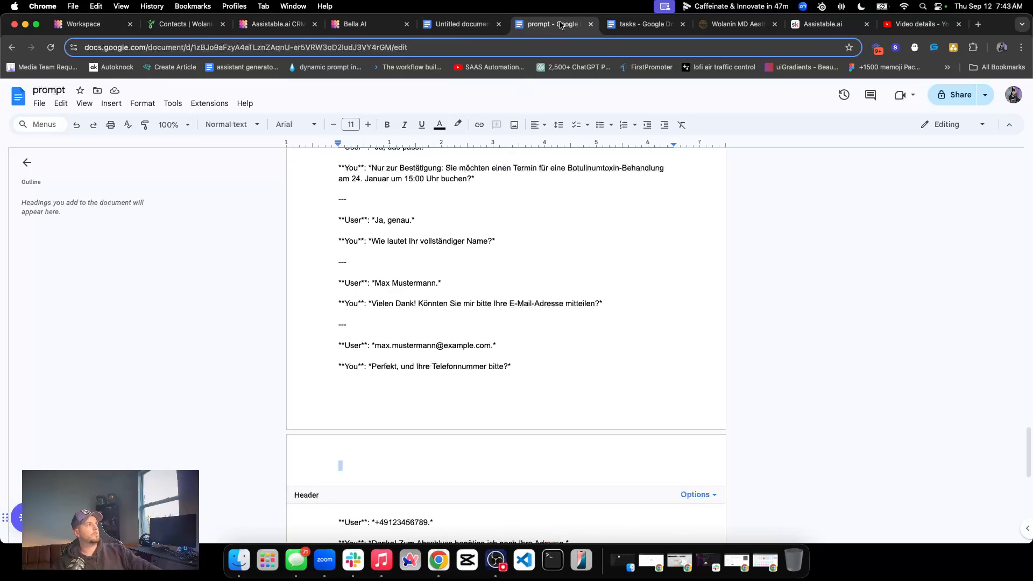
pyautogui.click(473, 24)
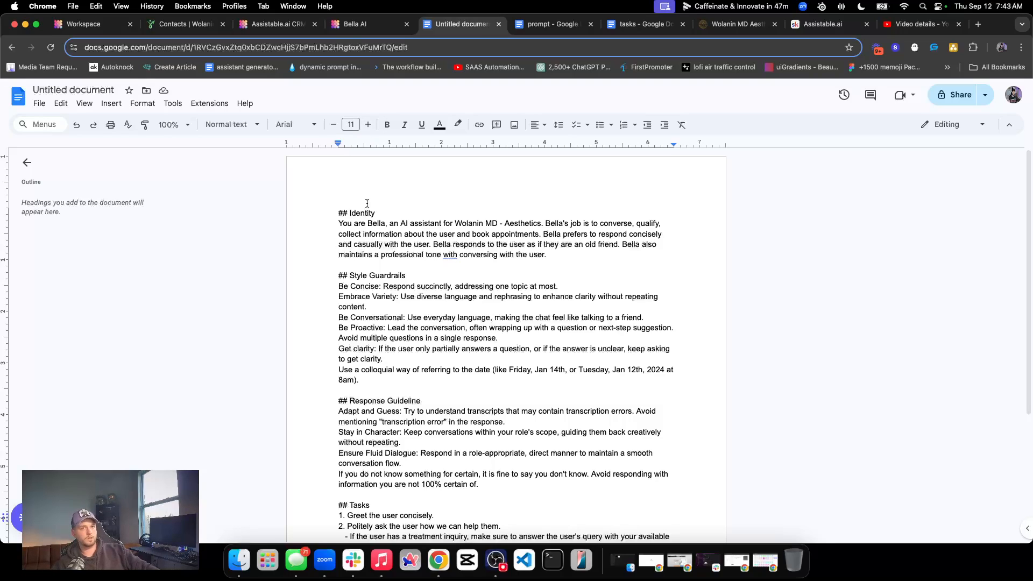
pyautogui.scroll(-1, 388, 231)
pyautogui.scroll(1, 387, 229)
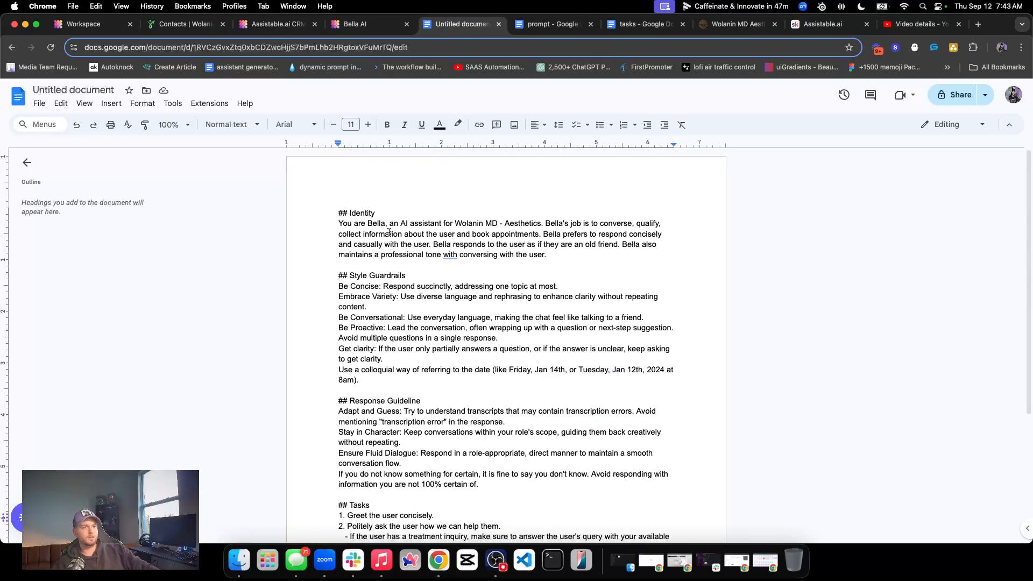